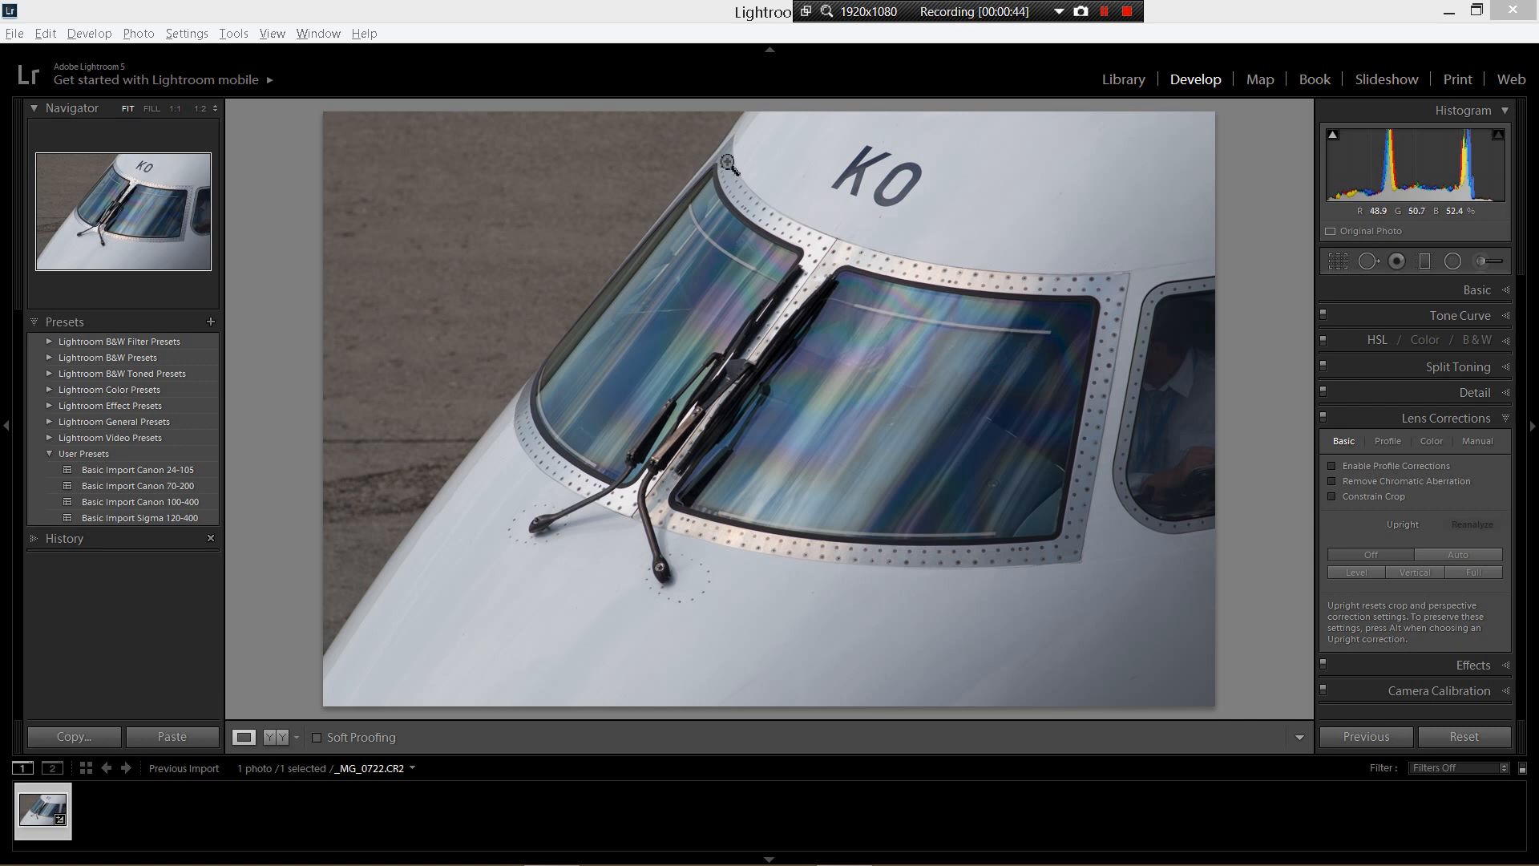
Step: Show the info overlay with the photo's file name, exposure settings and lens on the image
left_click(510, 18)
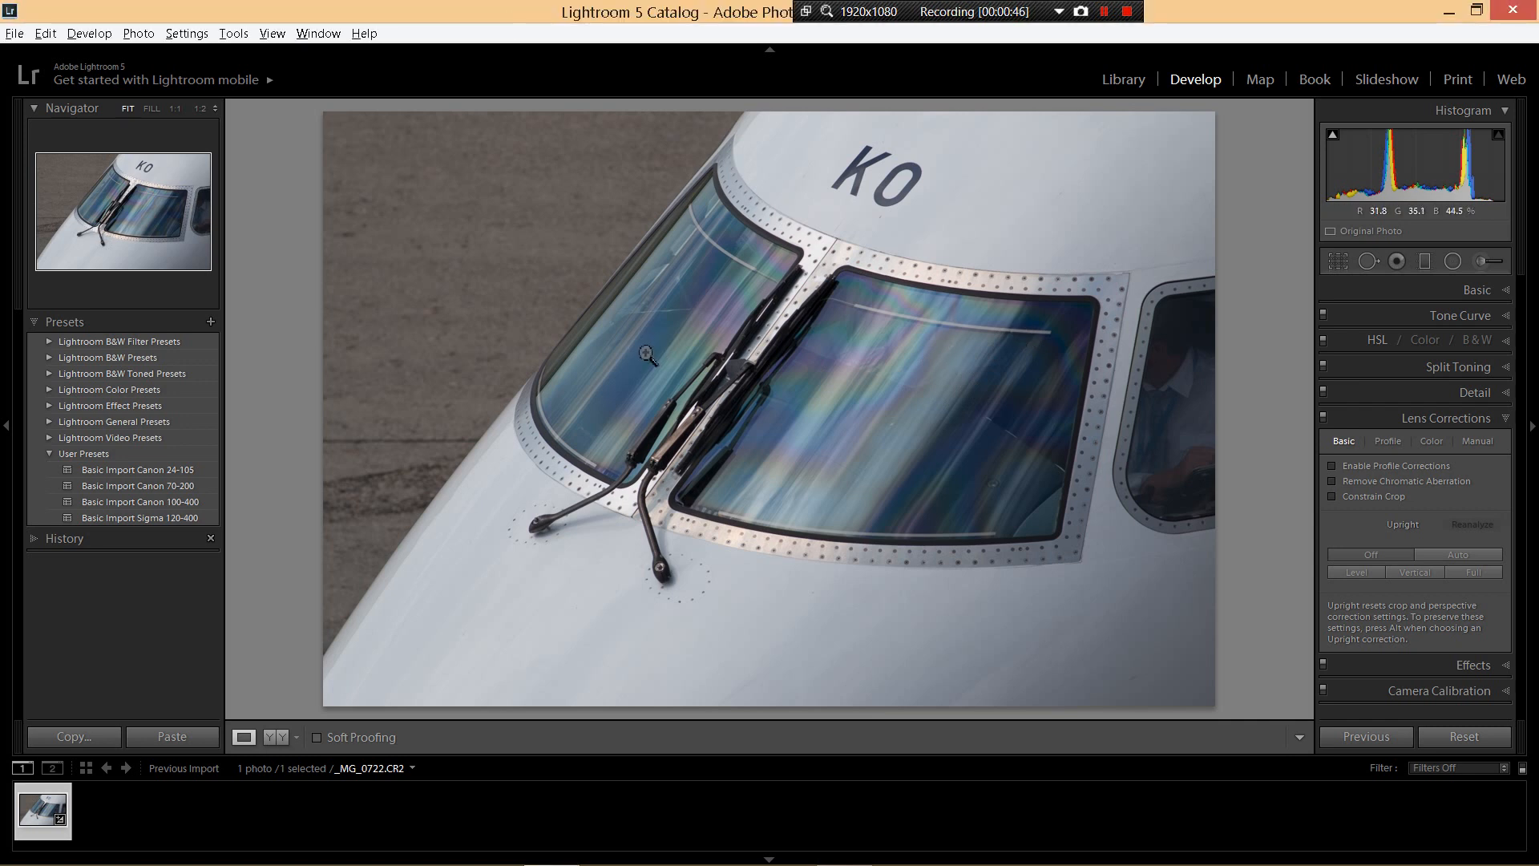
key("i")
key("i")
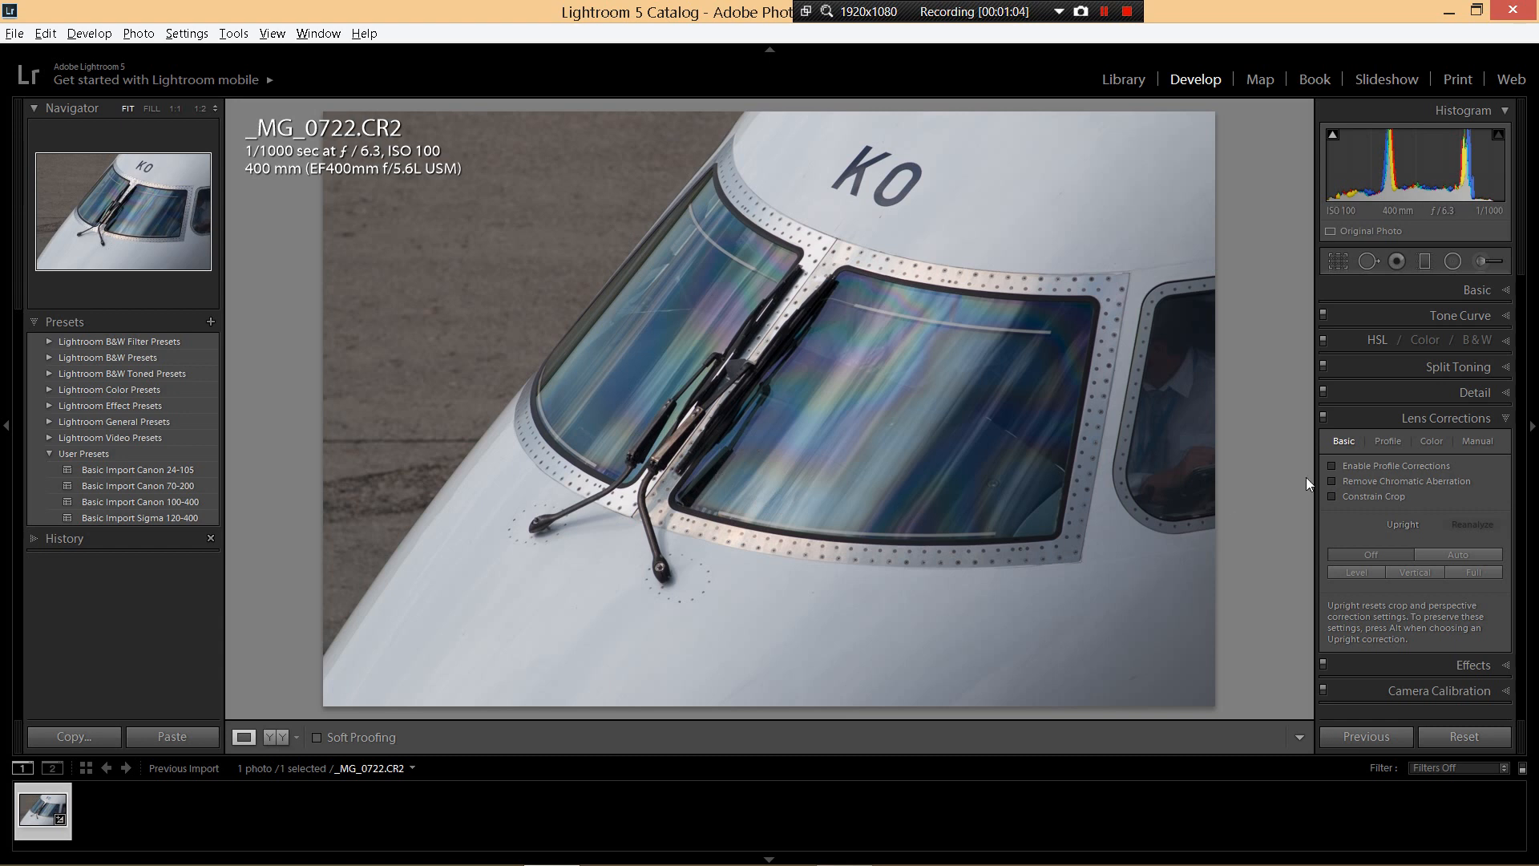
Step: Enable Profile Corrections, Remove Chromatic Aberration and Constrain Crop for the photo, keeping Canon as the lens profile make
left_click(1331, 465)
left_click(1331, 481)
left_click(1331, 496)
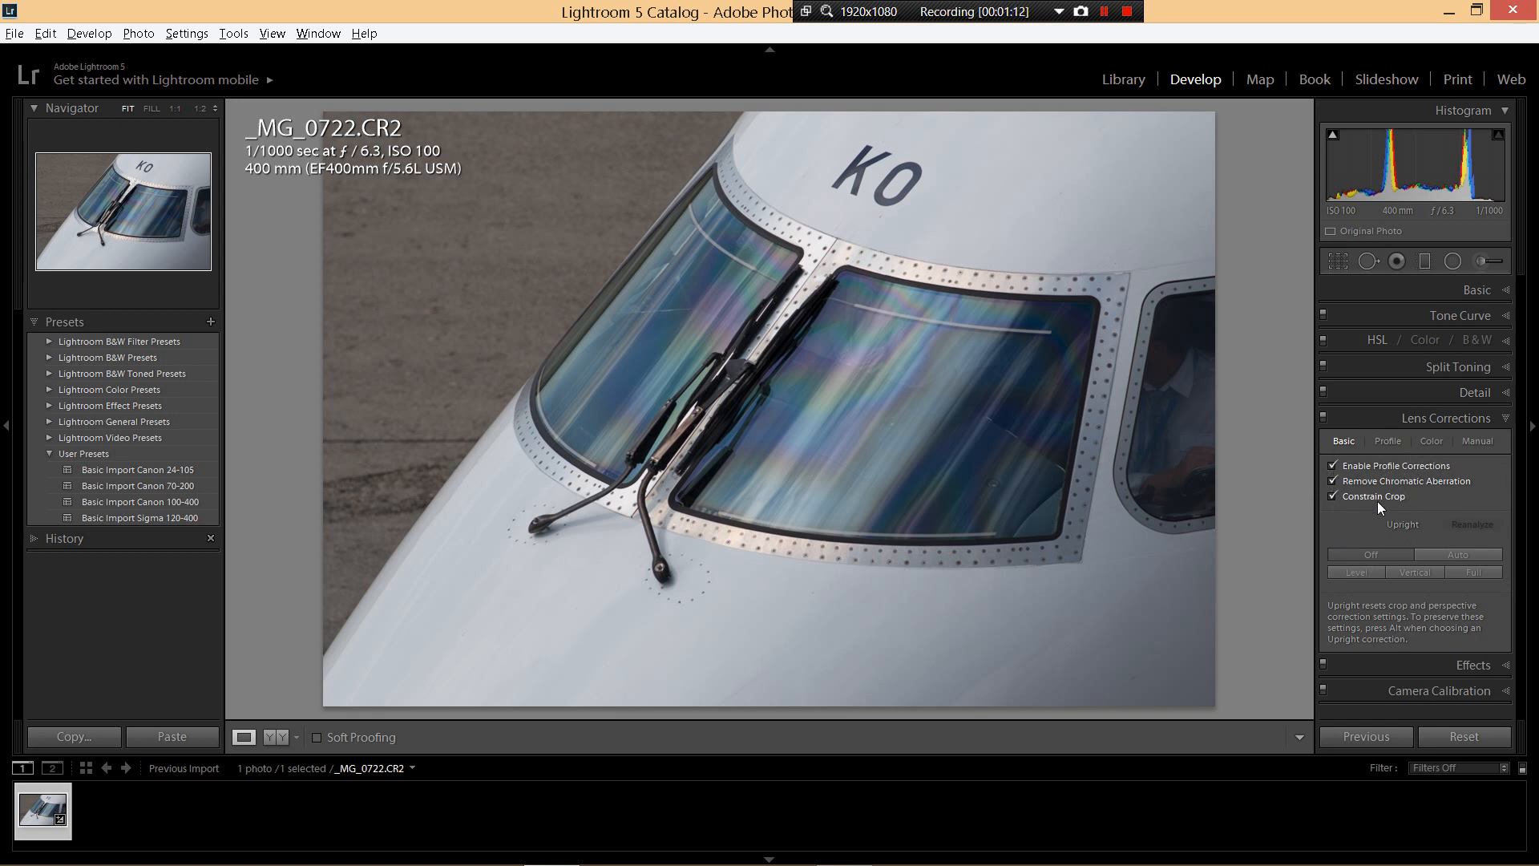
left_click(1388, 441)
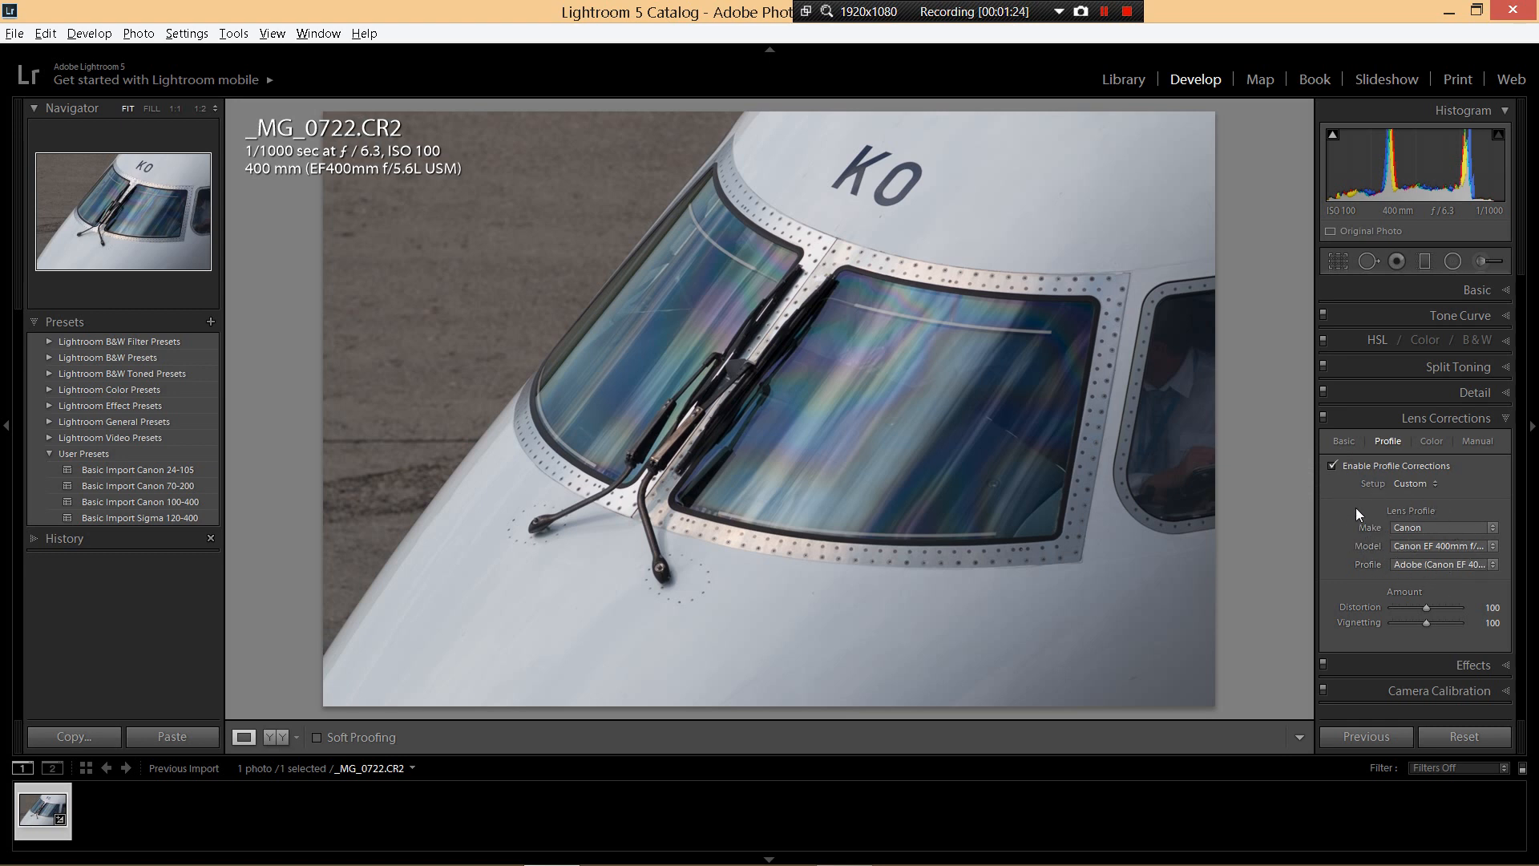
left_click(1412, 526)
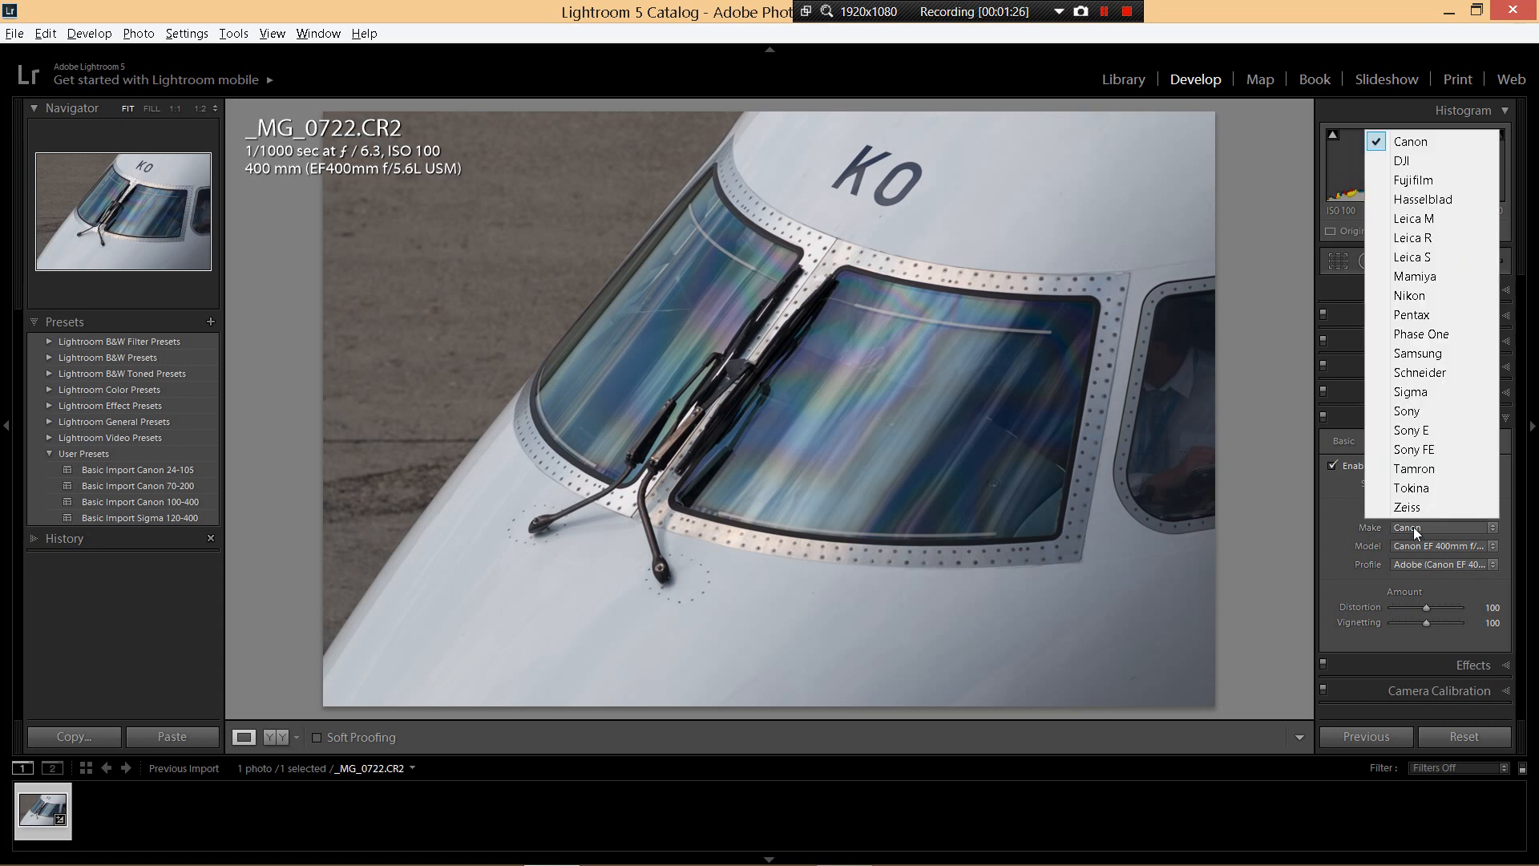
left_click(1427, 151)
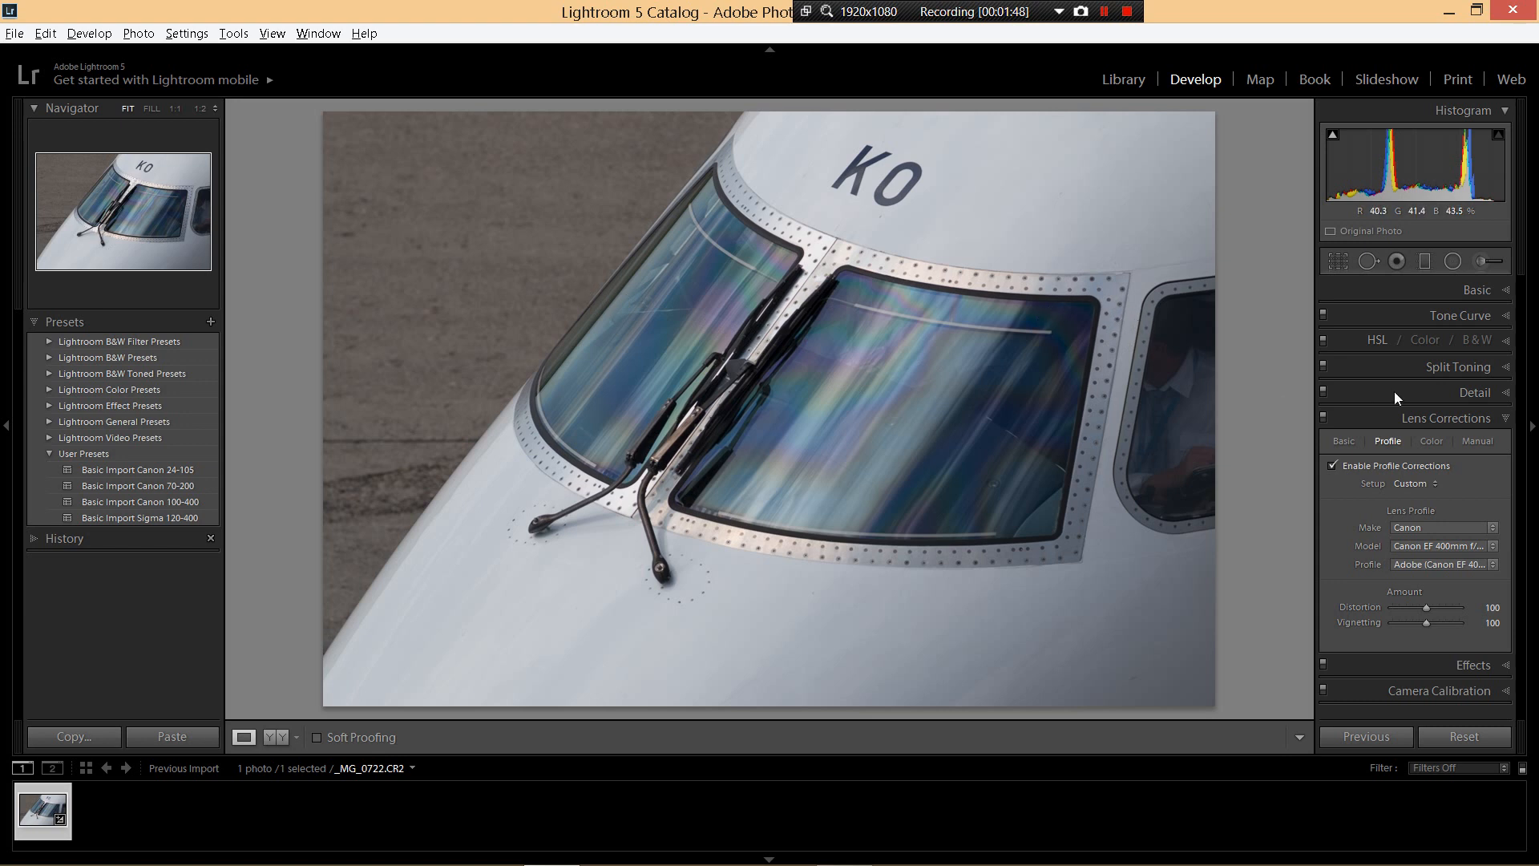
Step: Set the sharpening amount to 0 and the luminance noise reduction to 30 with its detail at 60
left_click(1508, 396)
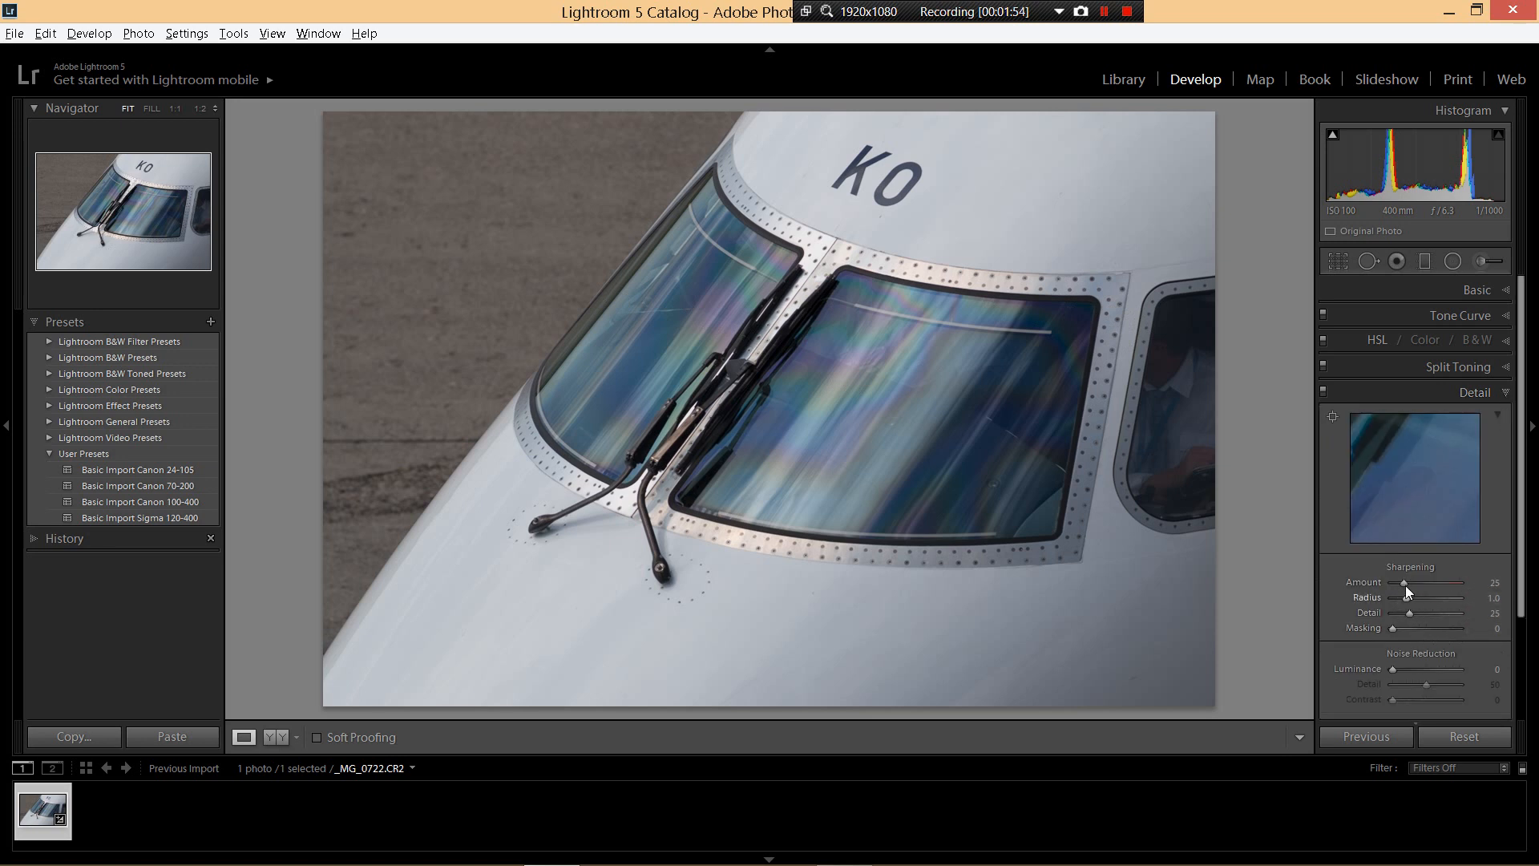
left_click_drag(1406, 585, 1344, 590)
left_click_drag(1521, 582, 1522, 633)
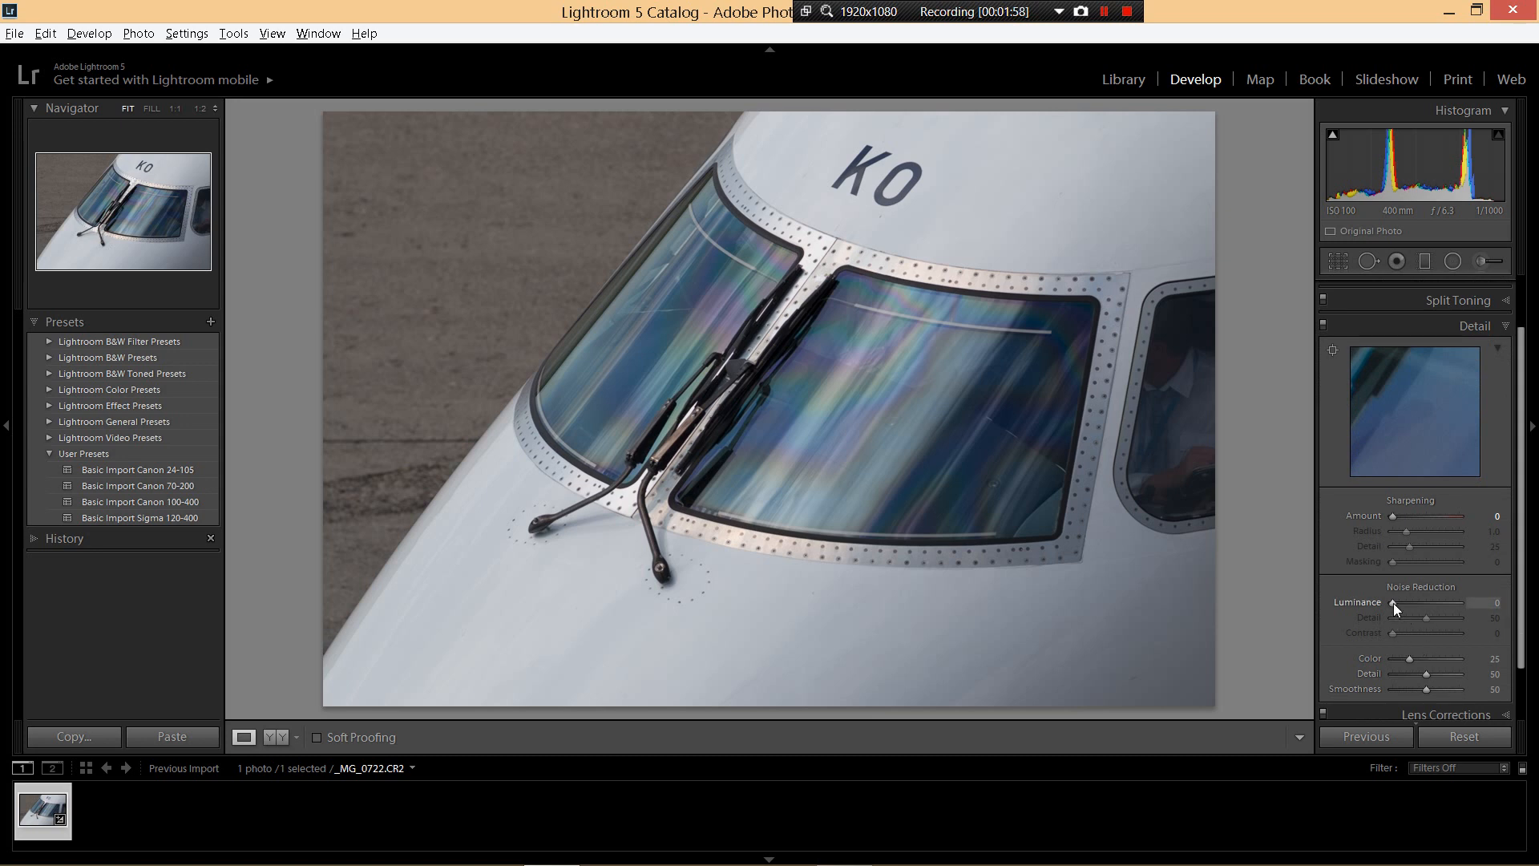
left_click_drag(1393, 603, 1412, 606)
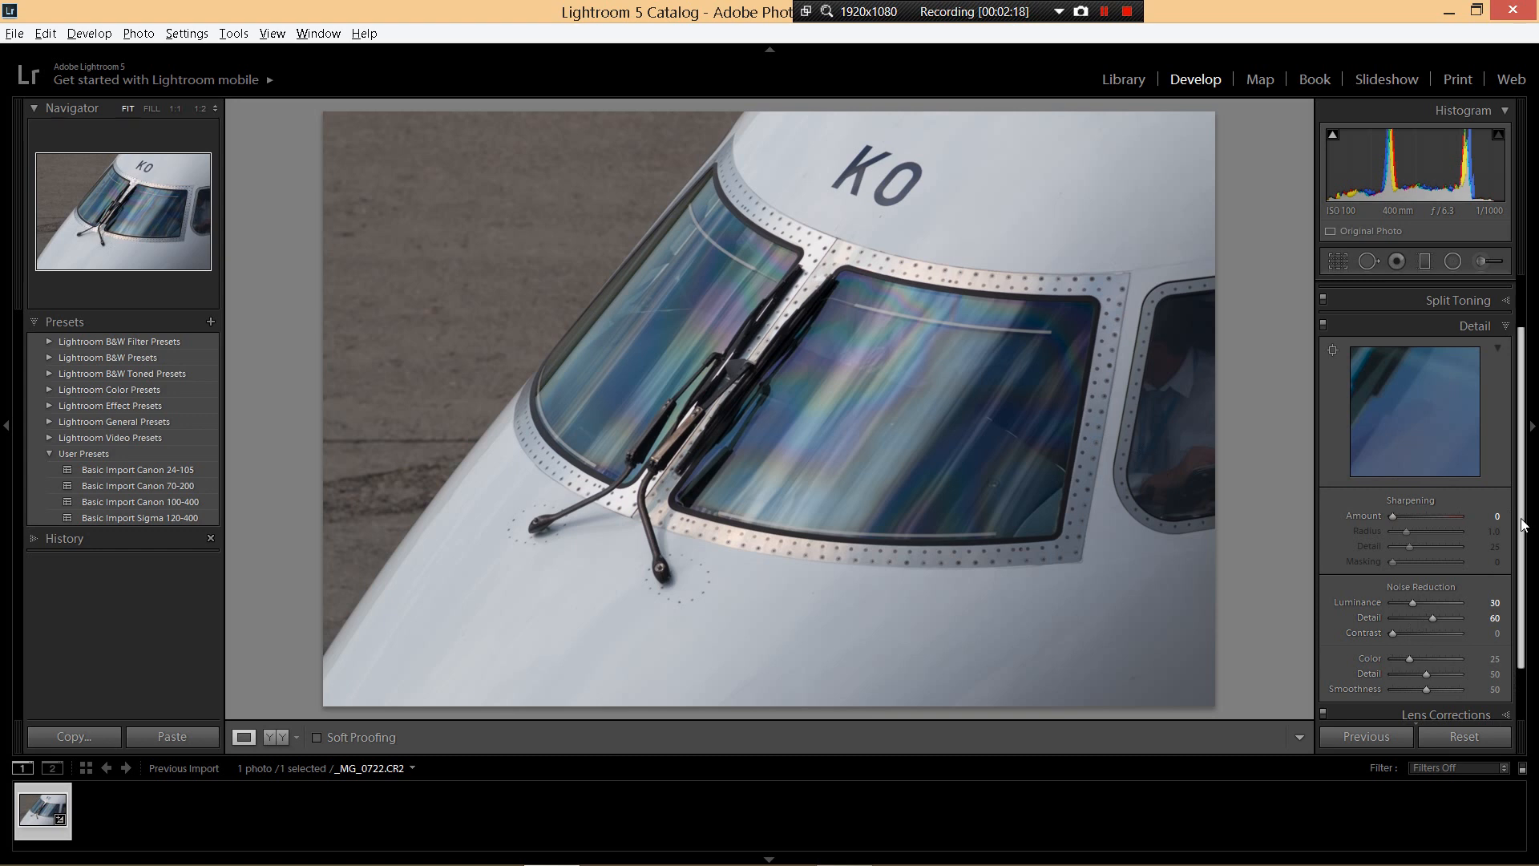
Step: Crop the photo tighter around the cockpit windows at the original aspect ratio, trimming mainly the left and lower edges, and apply the crop
scroll(1523, 527, "up", 3)
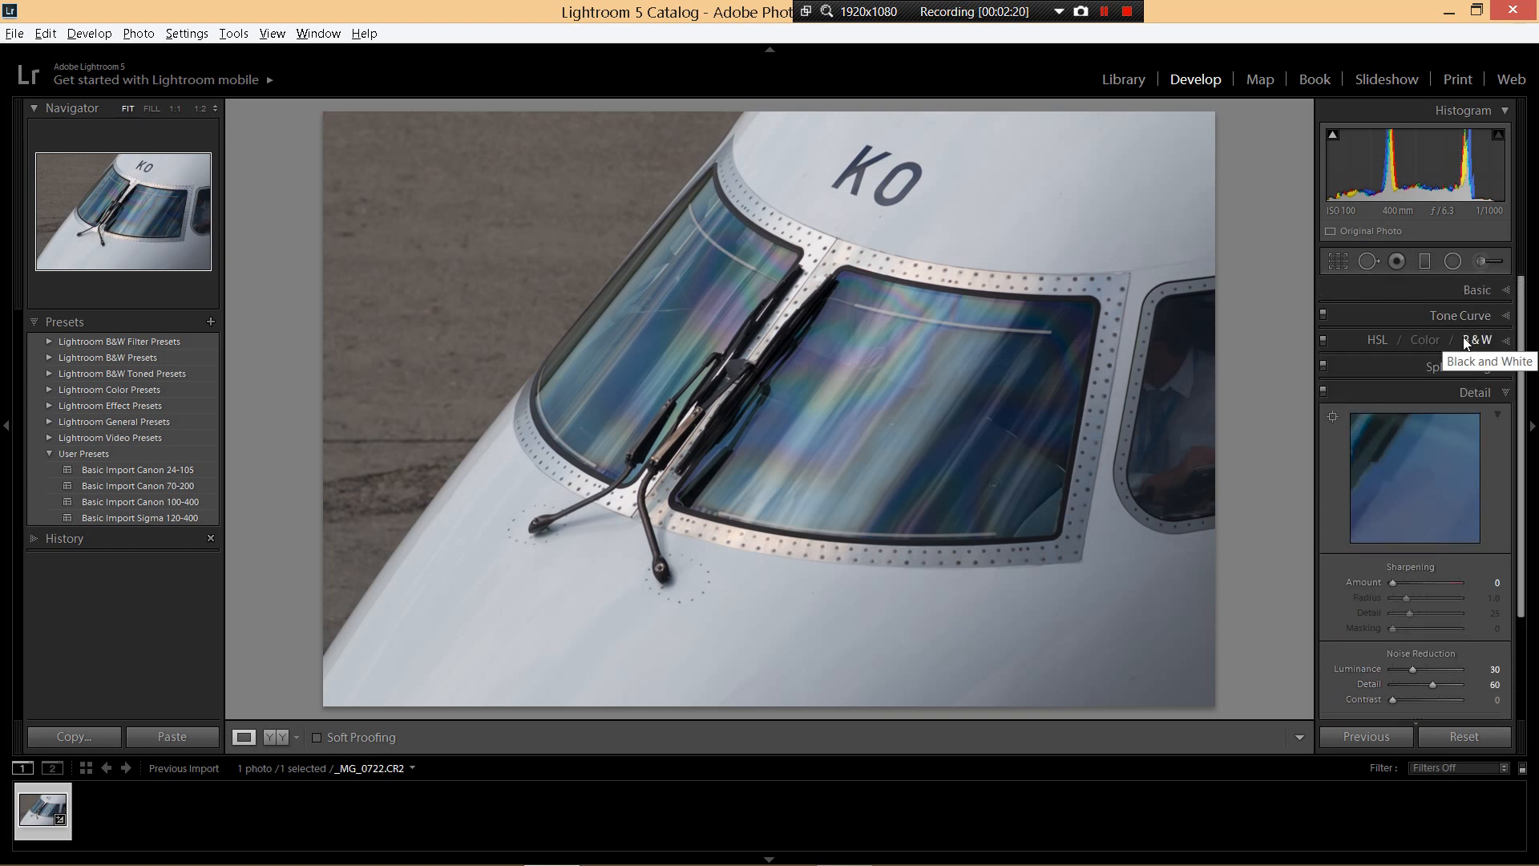
left_click(1338, 261)
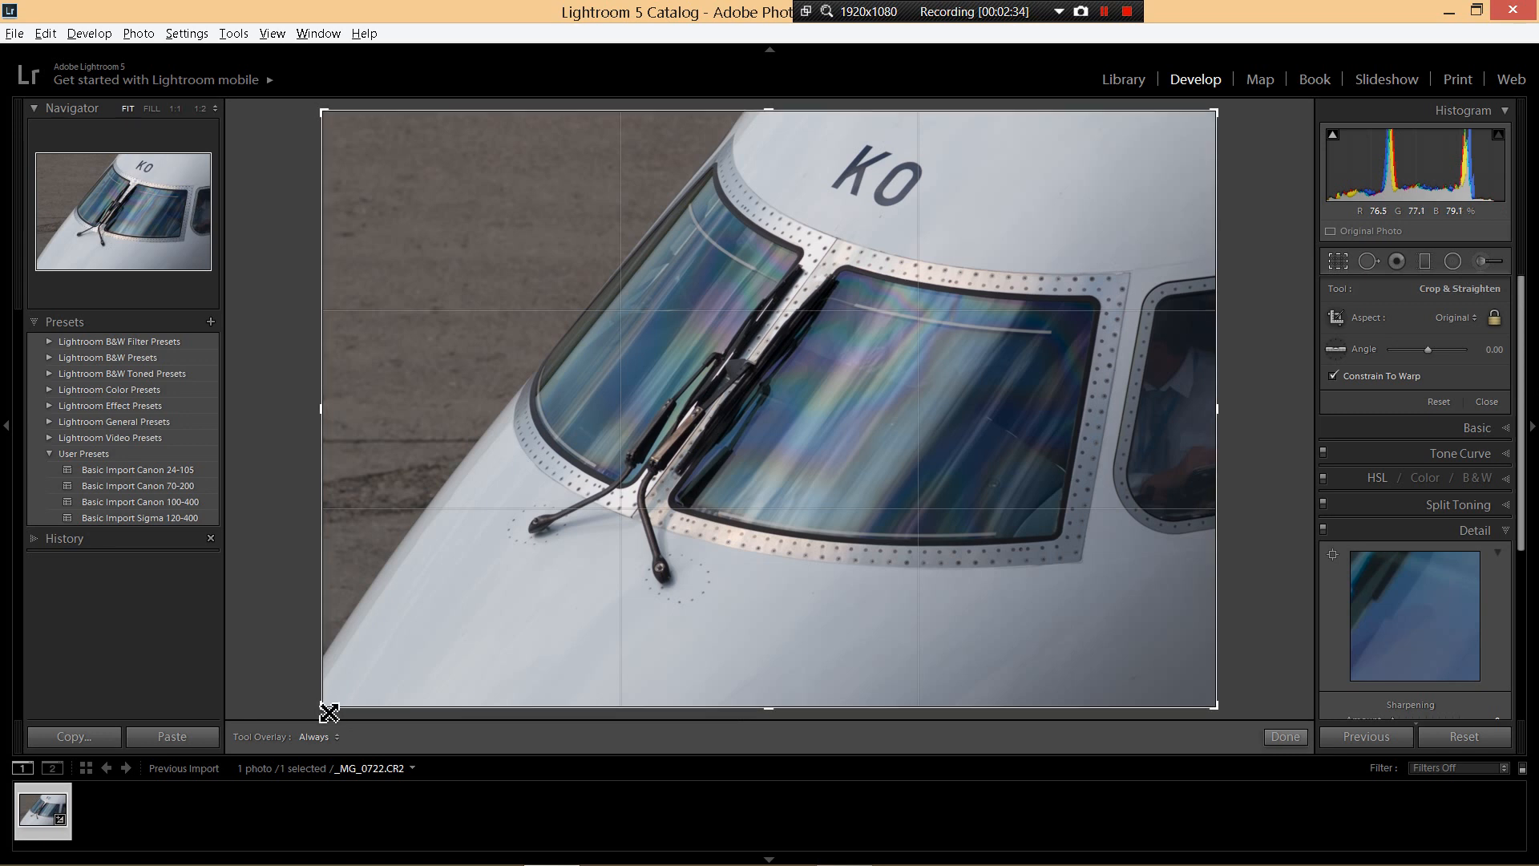
left_click_drag(328, 710, 387, 716)
left_click_drag(539, 639, 539, 624)
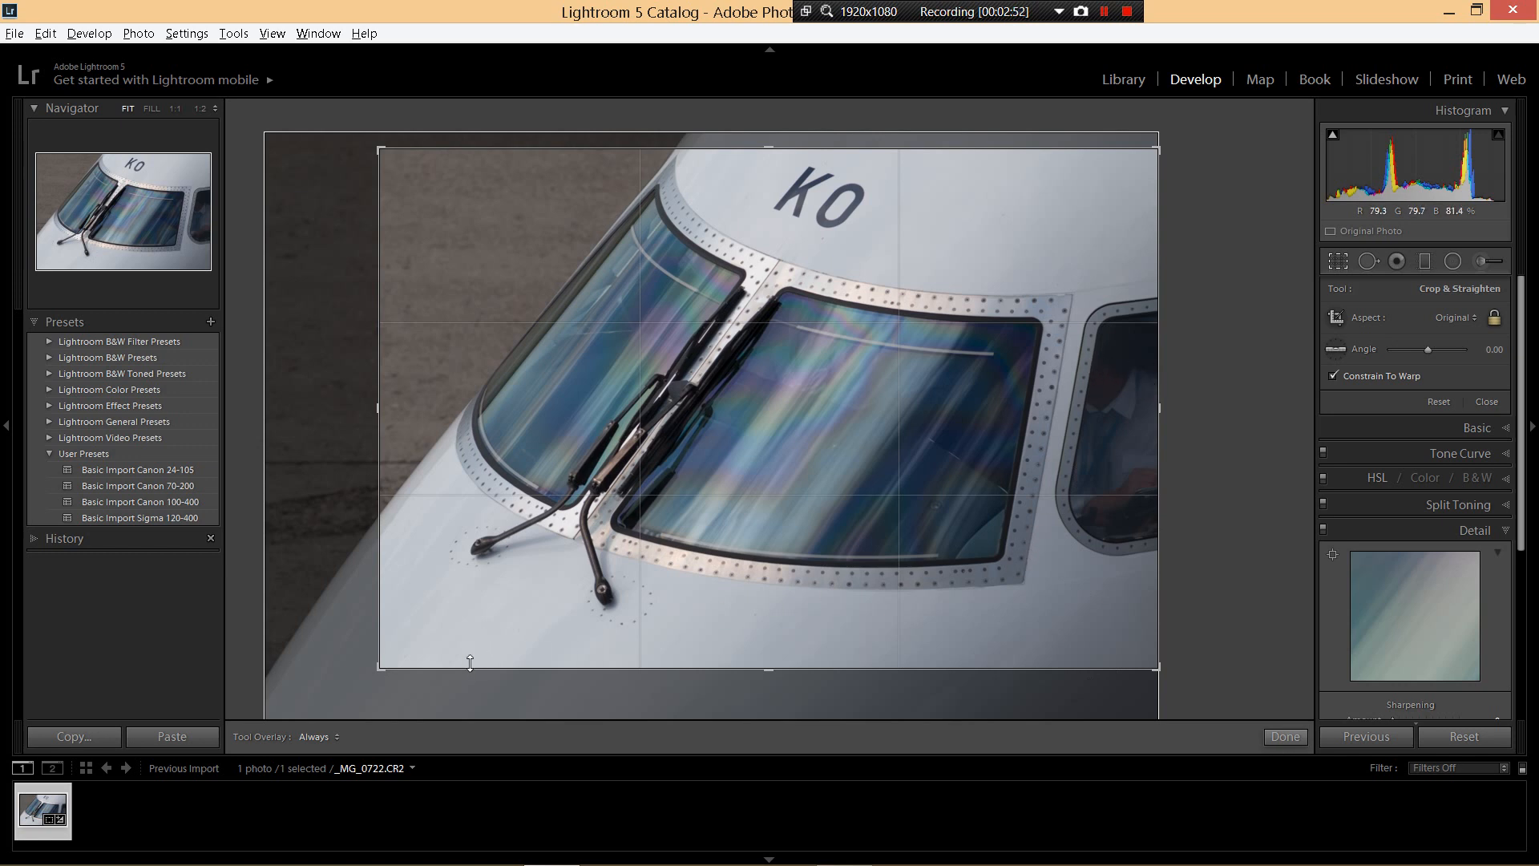
left_click_drag(386, 677, 376, 686)
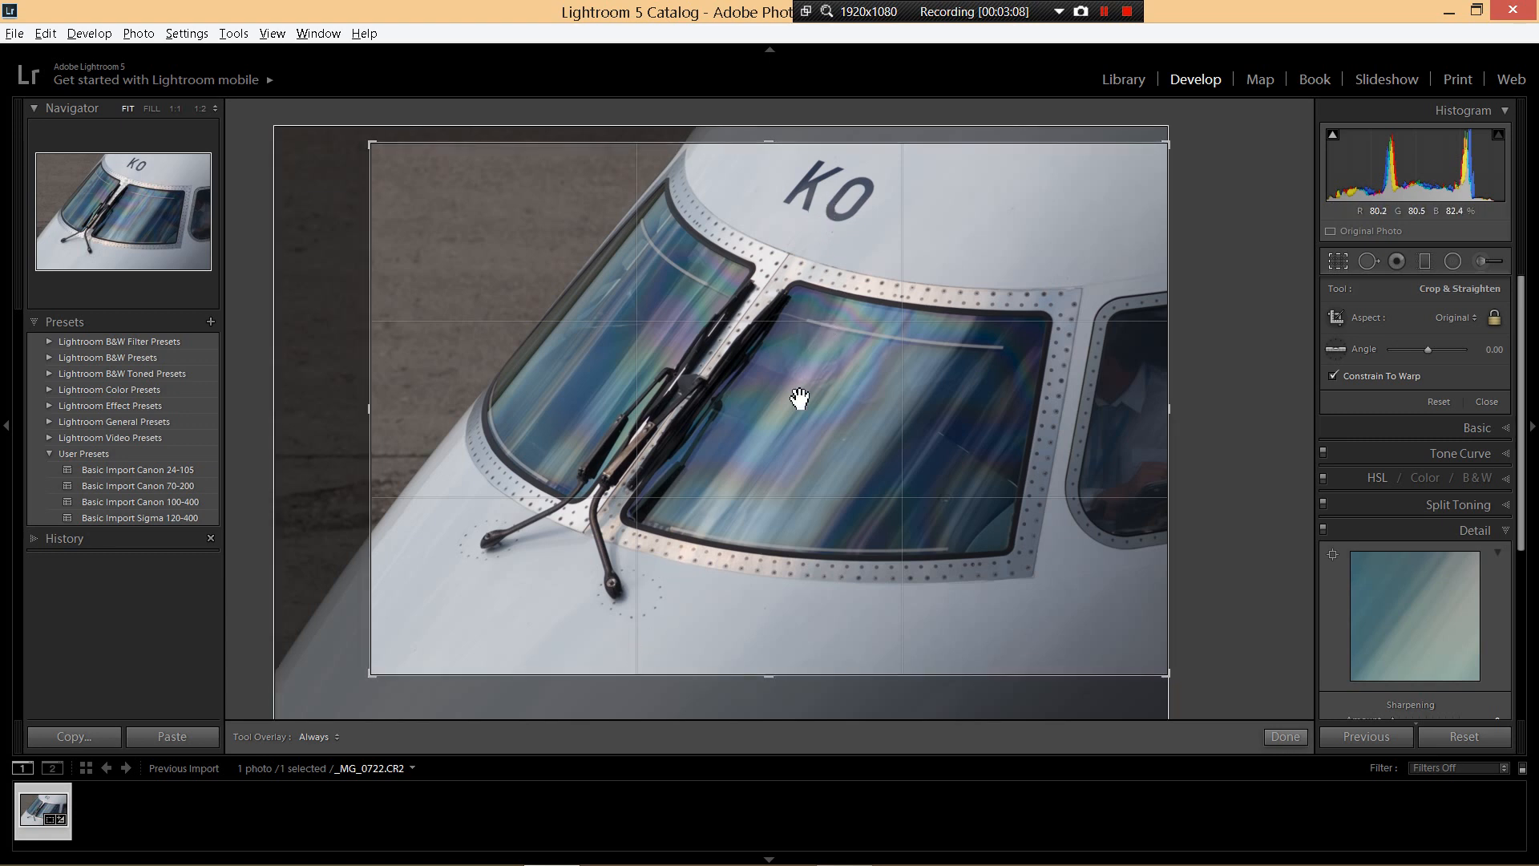
left_click_drag(796, 437, 796, 445)
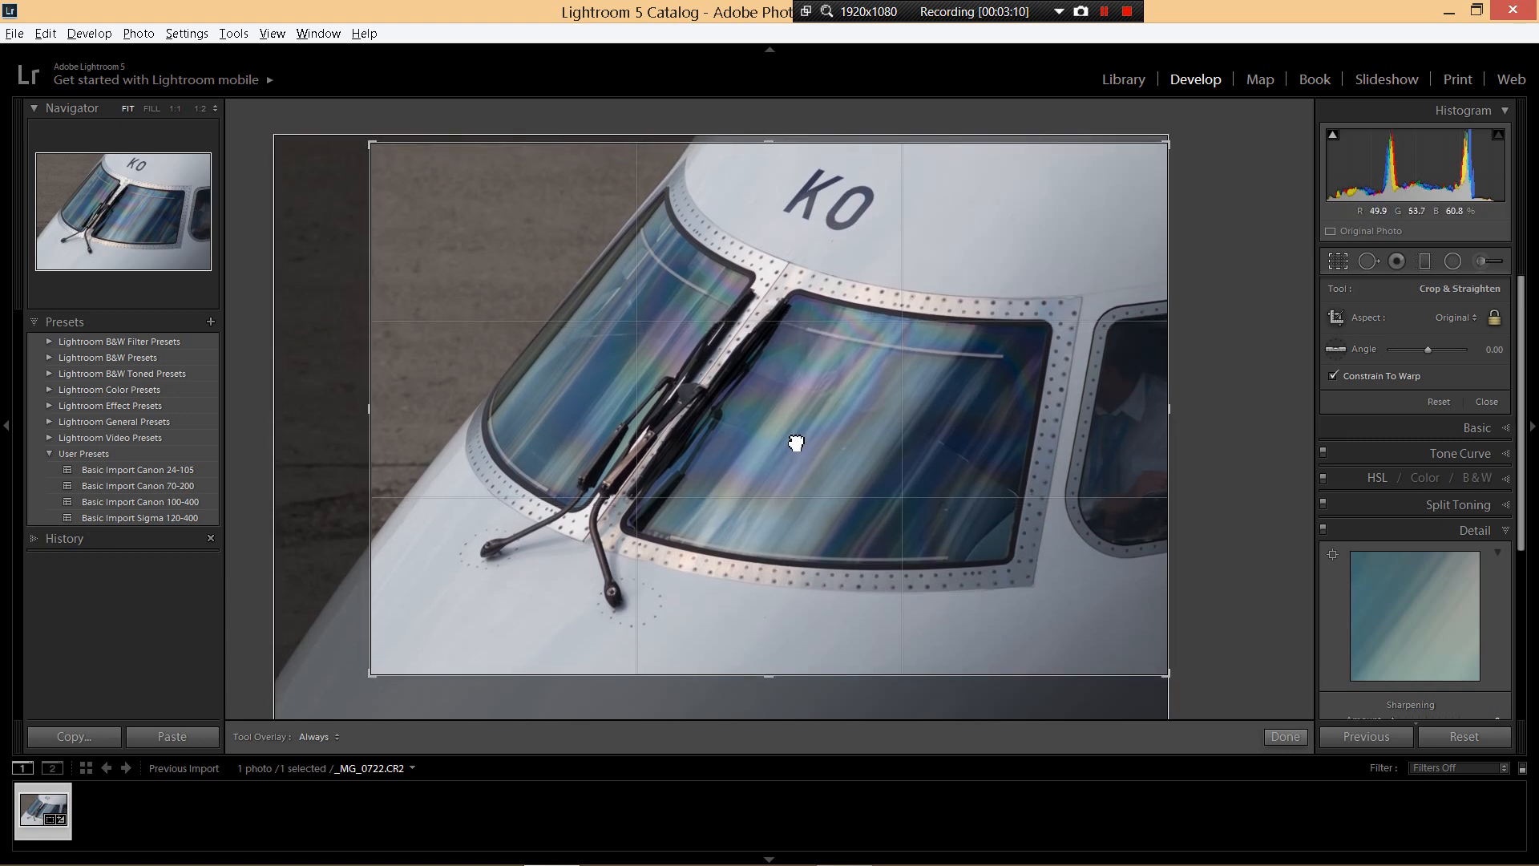
left_click(1284, 736)
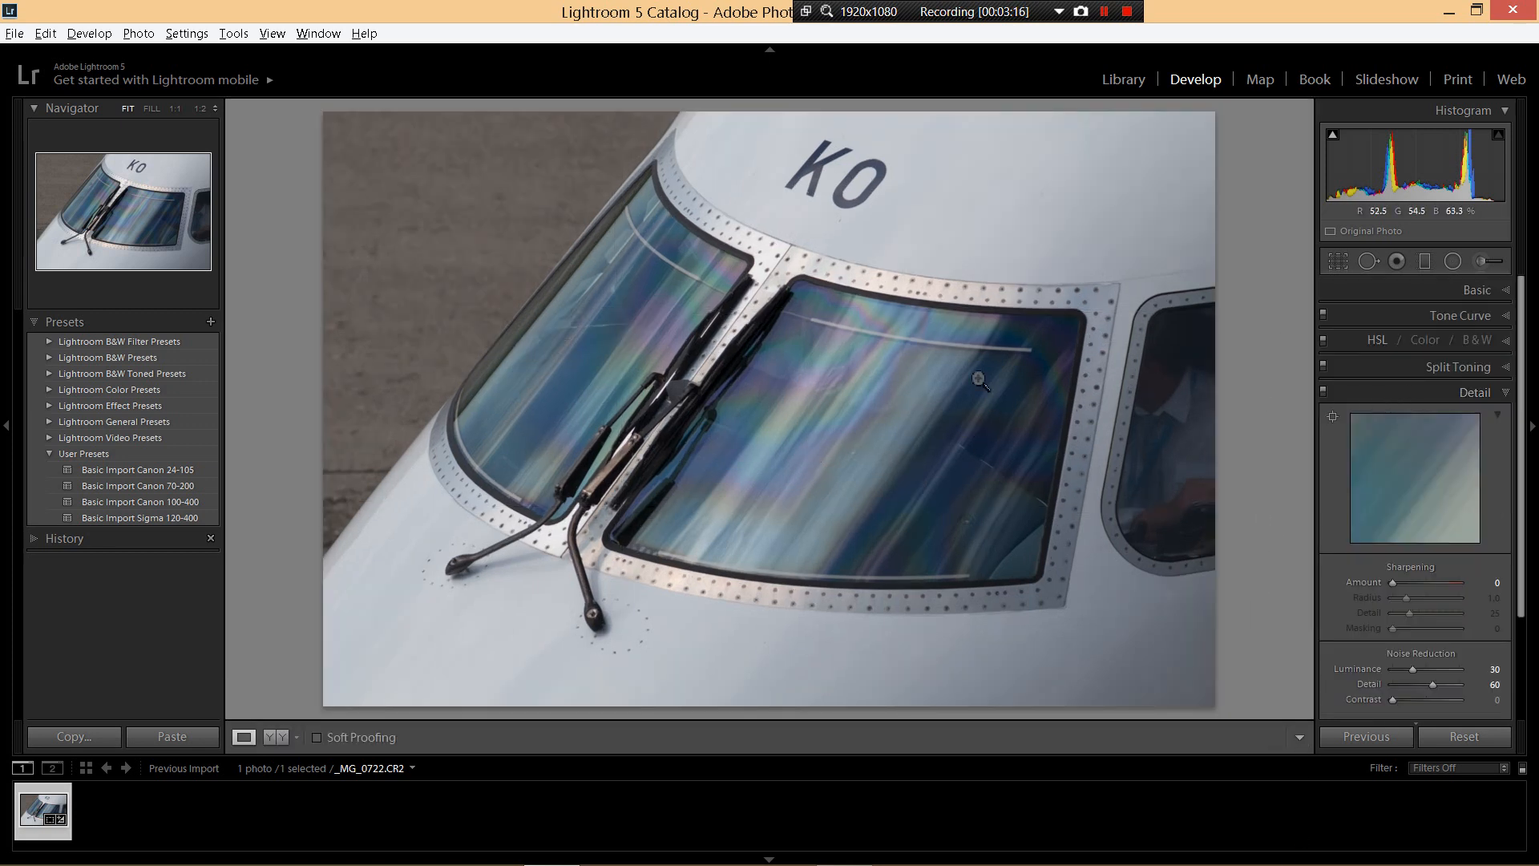
Step: Inspect the wipers and window frame at 1:1 magnification, and return to the full view
left_click(649, 345)
left_click_drag(663, 343, 1082, 345)
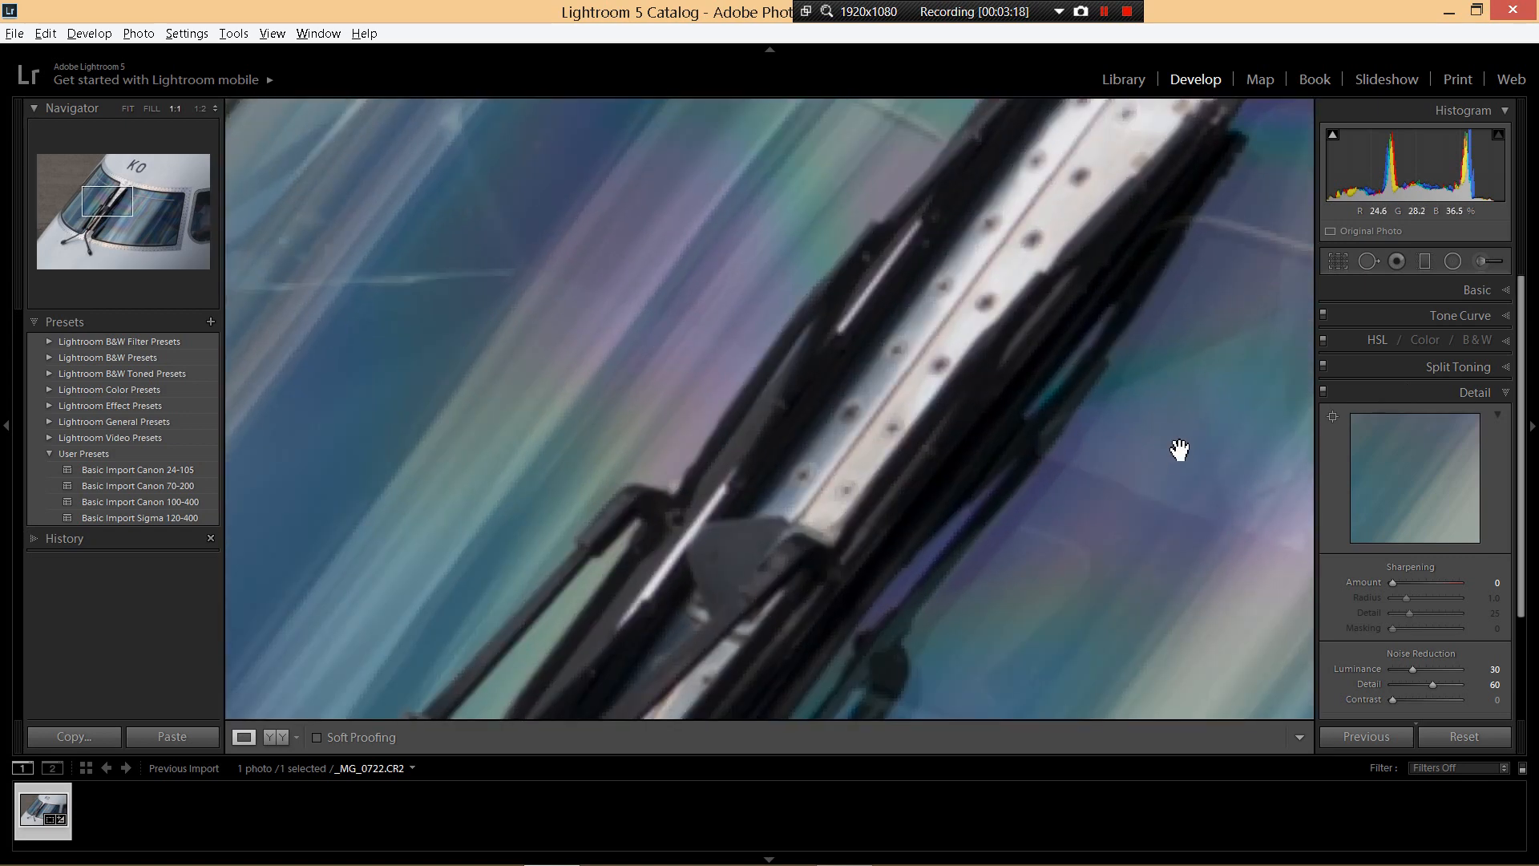
left_click(943, 504)
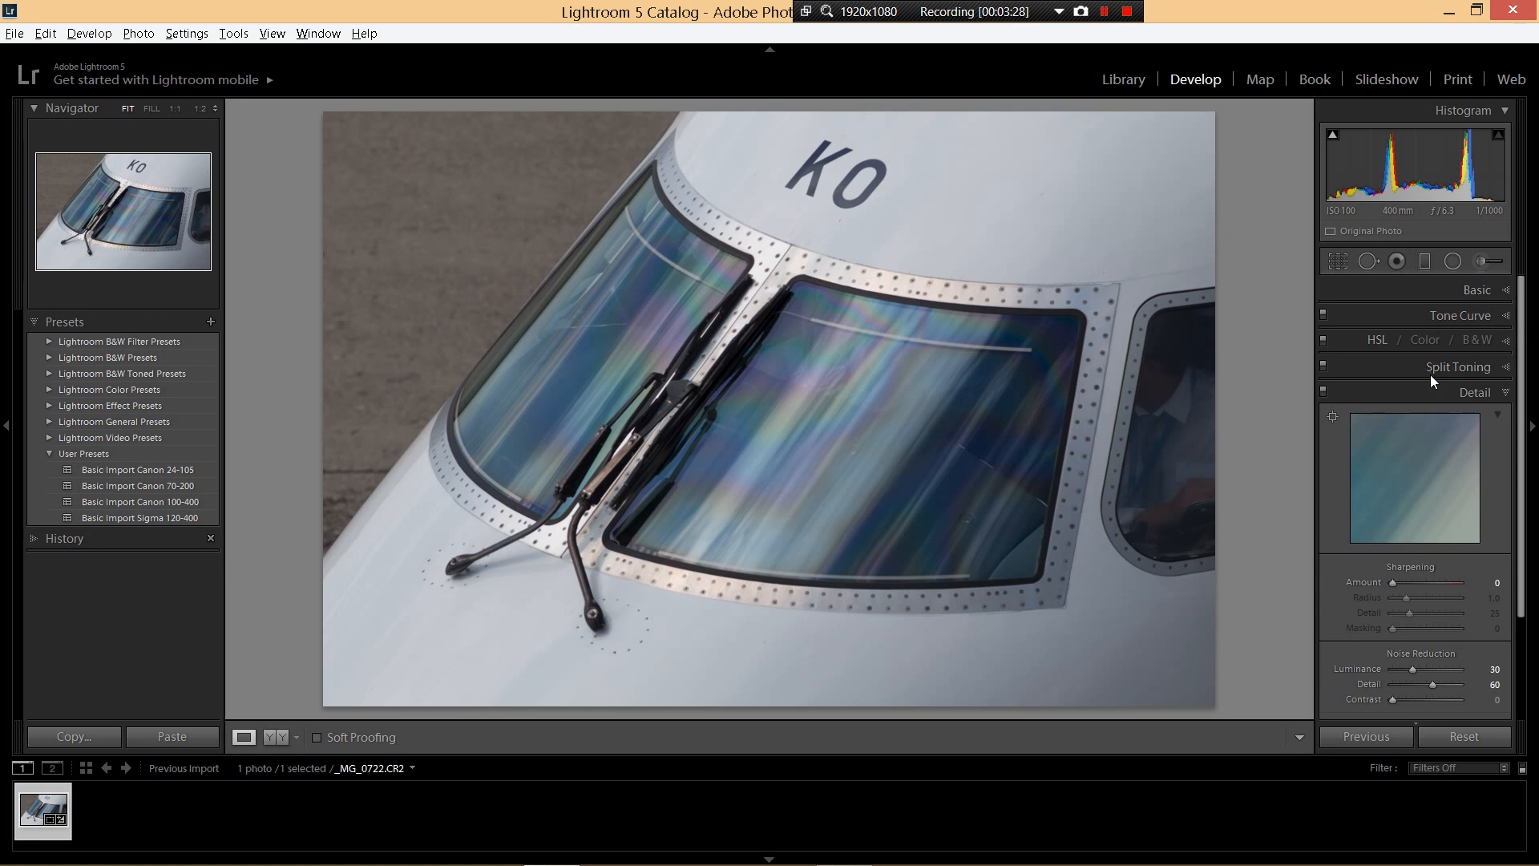
Step: Review the white balance presets in the basic adjustments and keep As Shot
left_click(1482, 288)
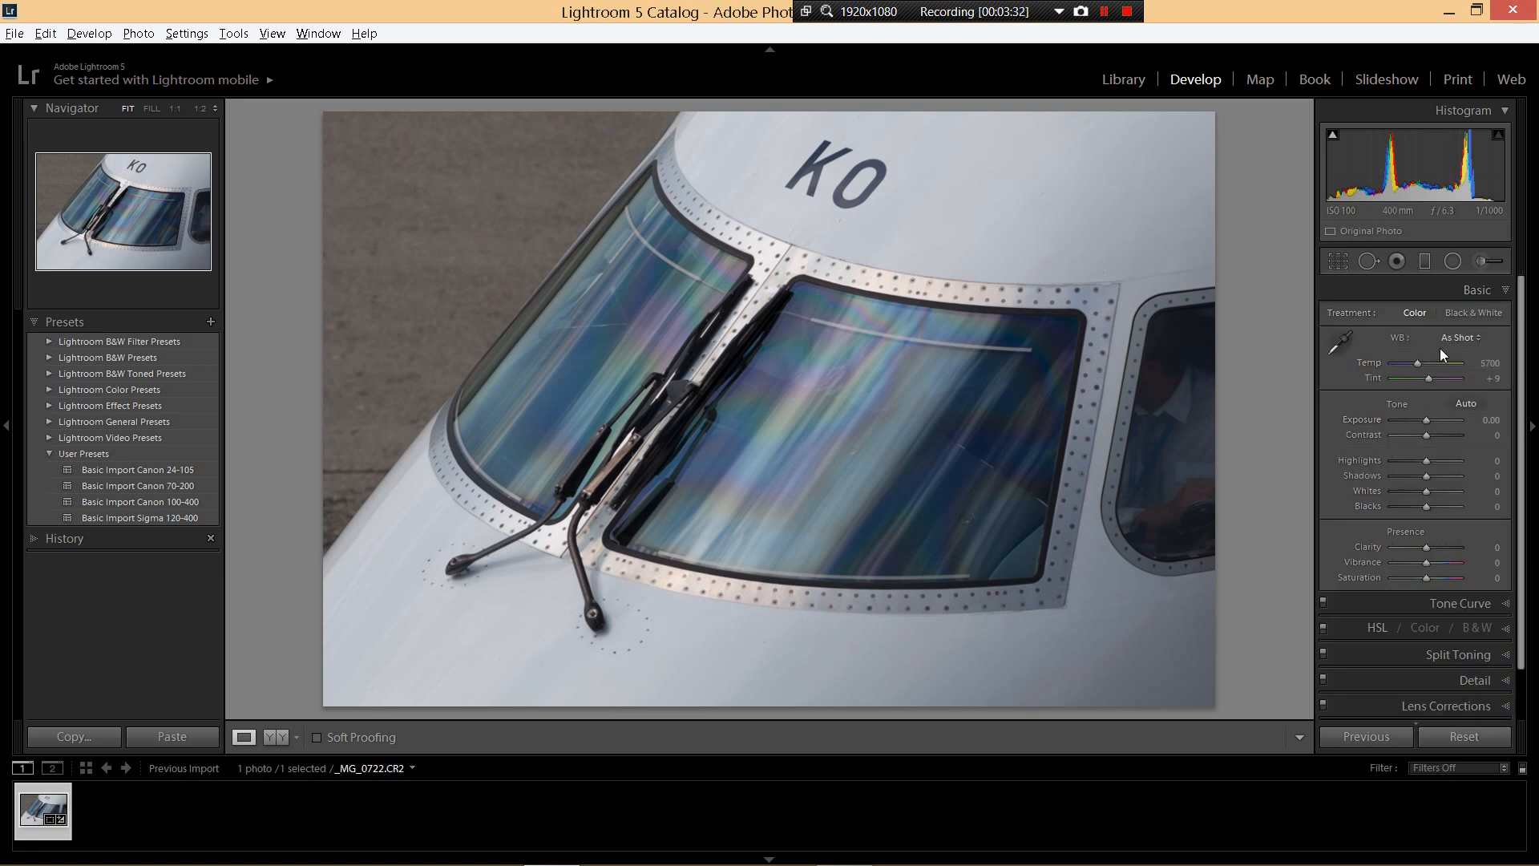
left_click(1452, 338)
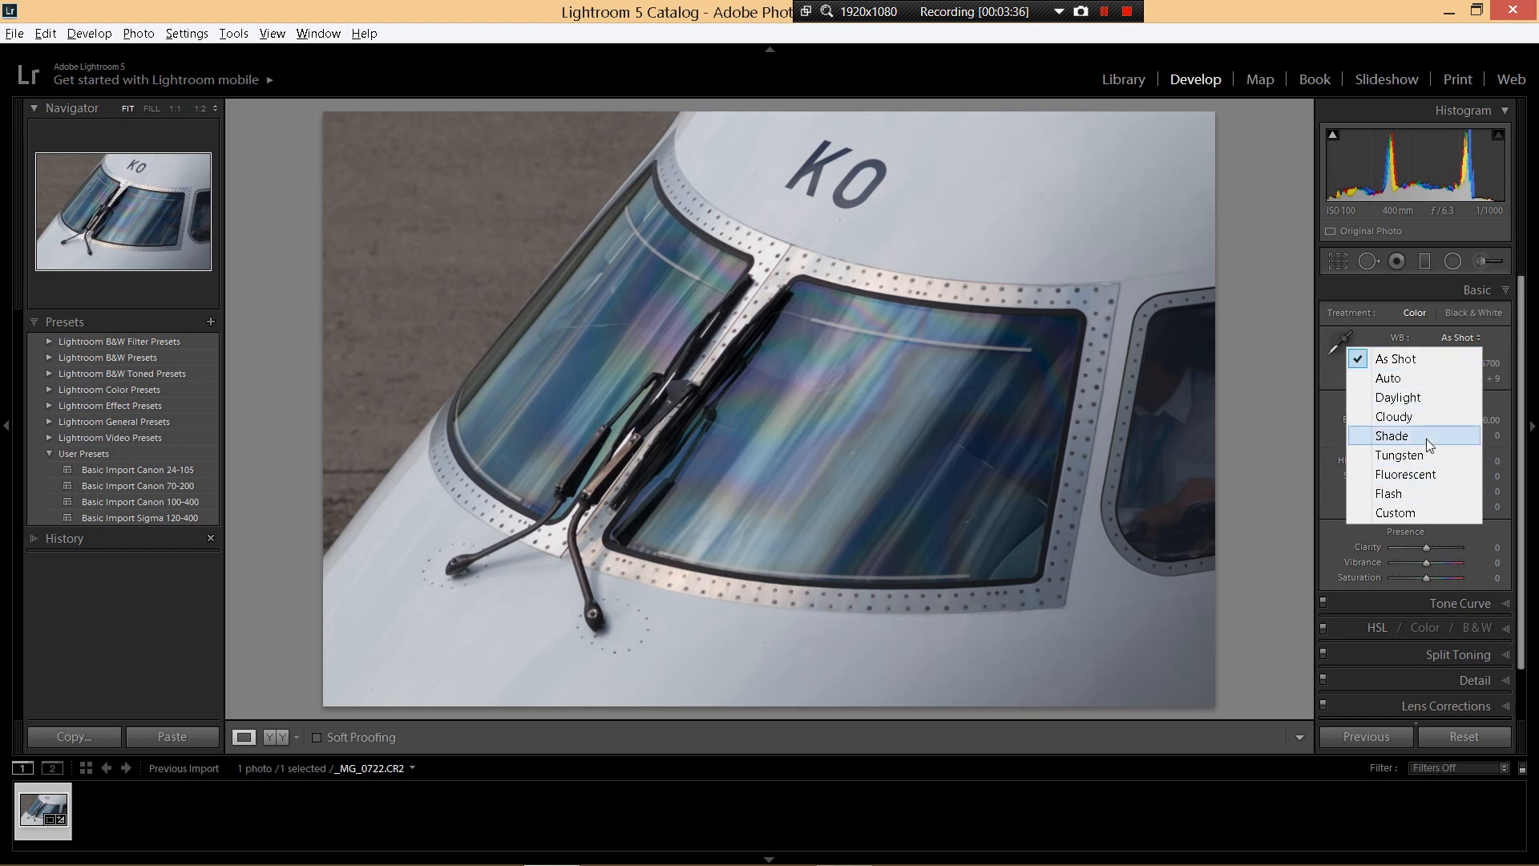
left_click(1410, 360)
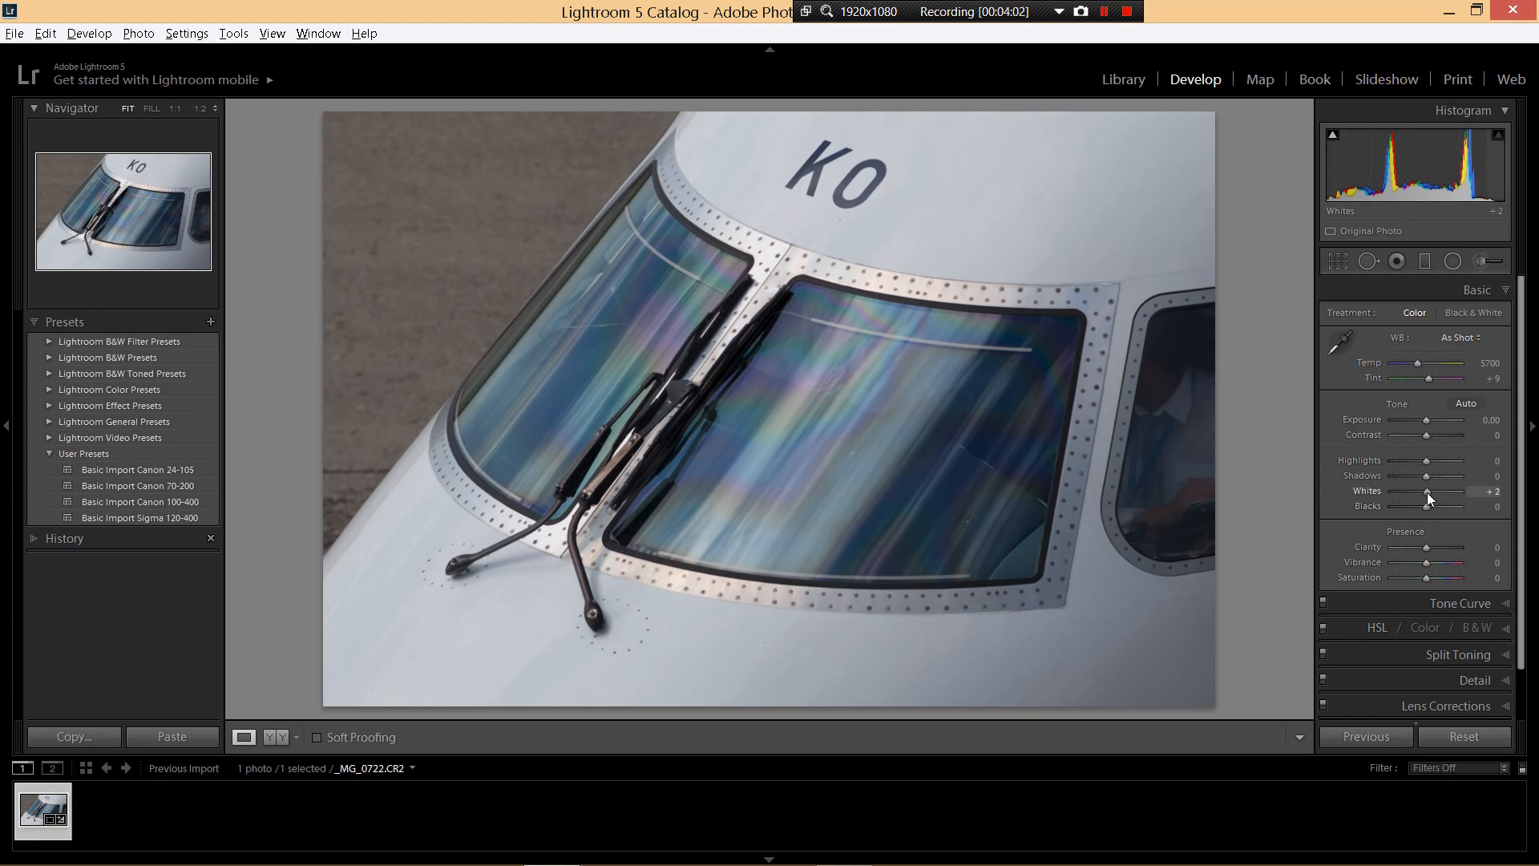
Step: Set Whites to +45 and Blacks to -5 with the help of the clipping preview
left_click_drag(1426, 492, 1454, 492)
left_click(1429, 492, "alt")
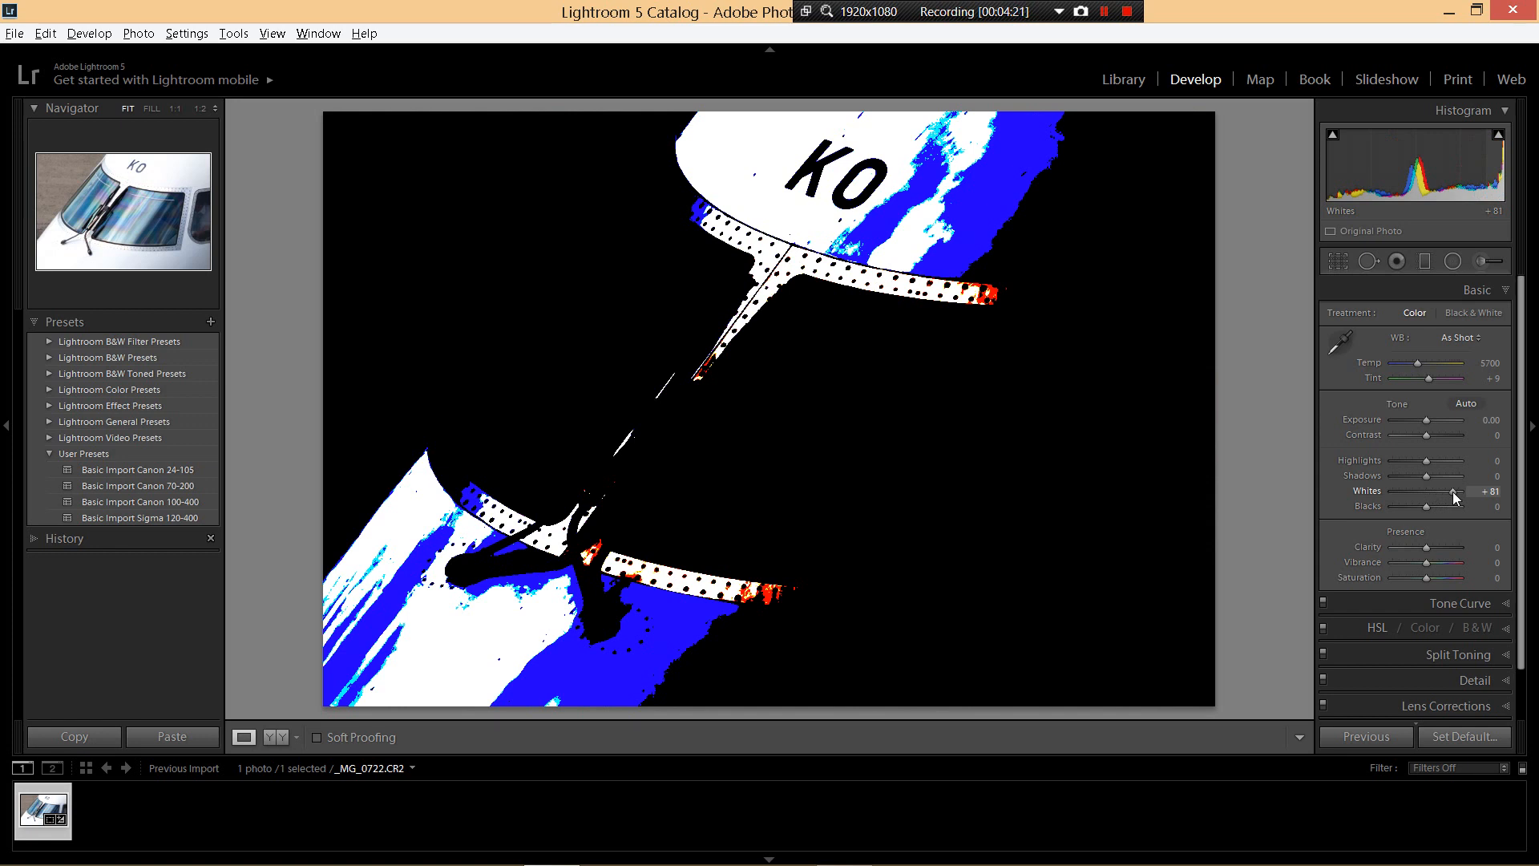
left_click_drag(1453, 492, 1441, 494)
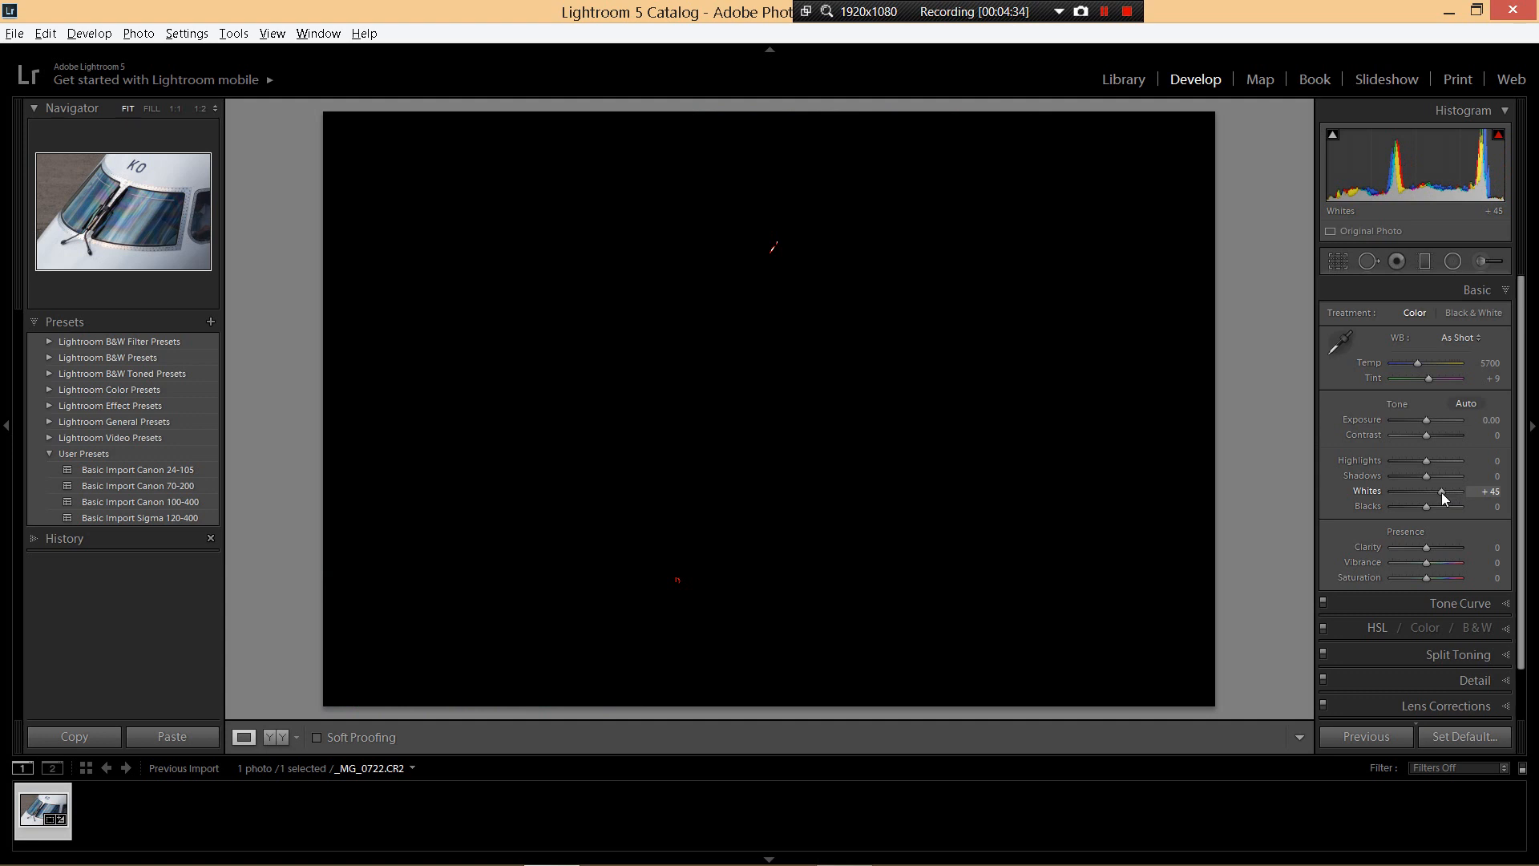
left_click_drag(1442, 494, 1441, 492)
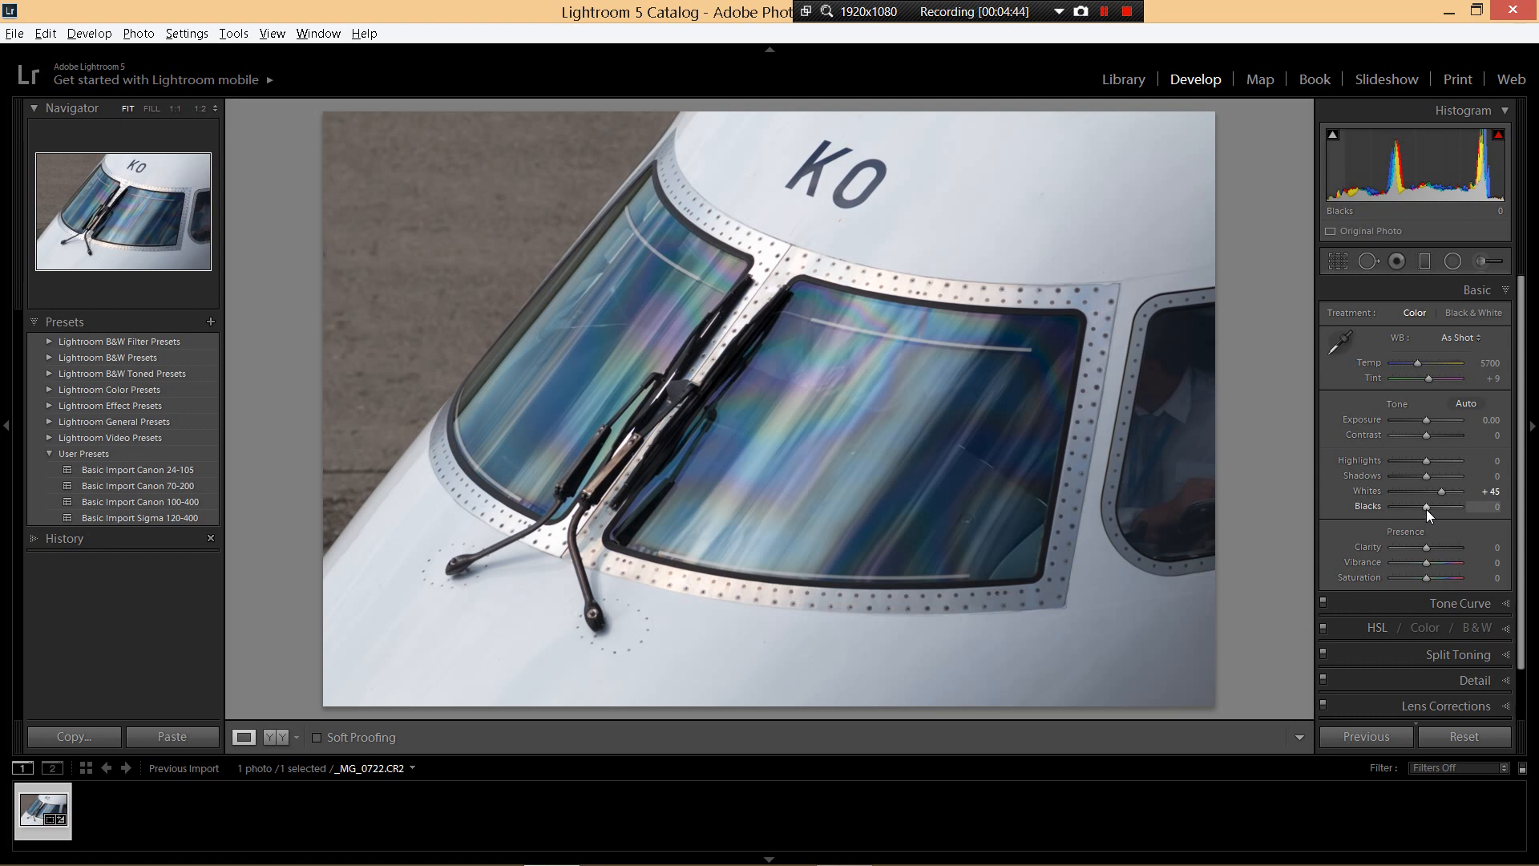
key("alt")
left_click_drag(1425, 508, 1424, 508)
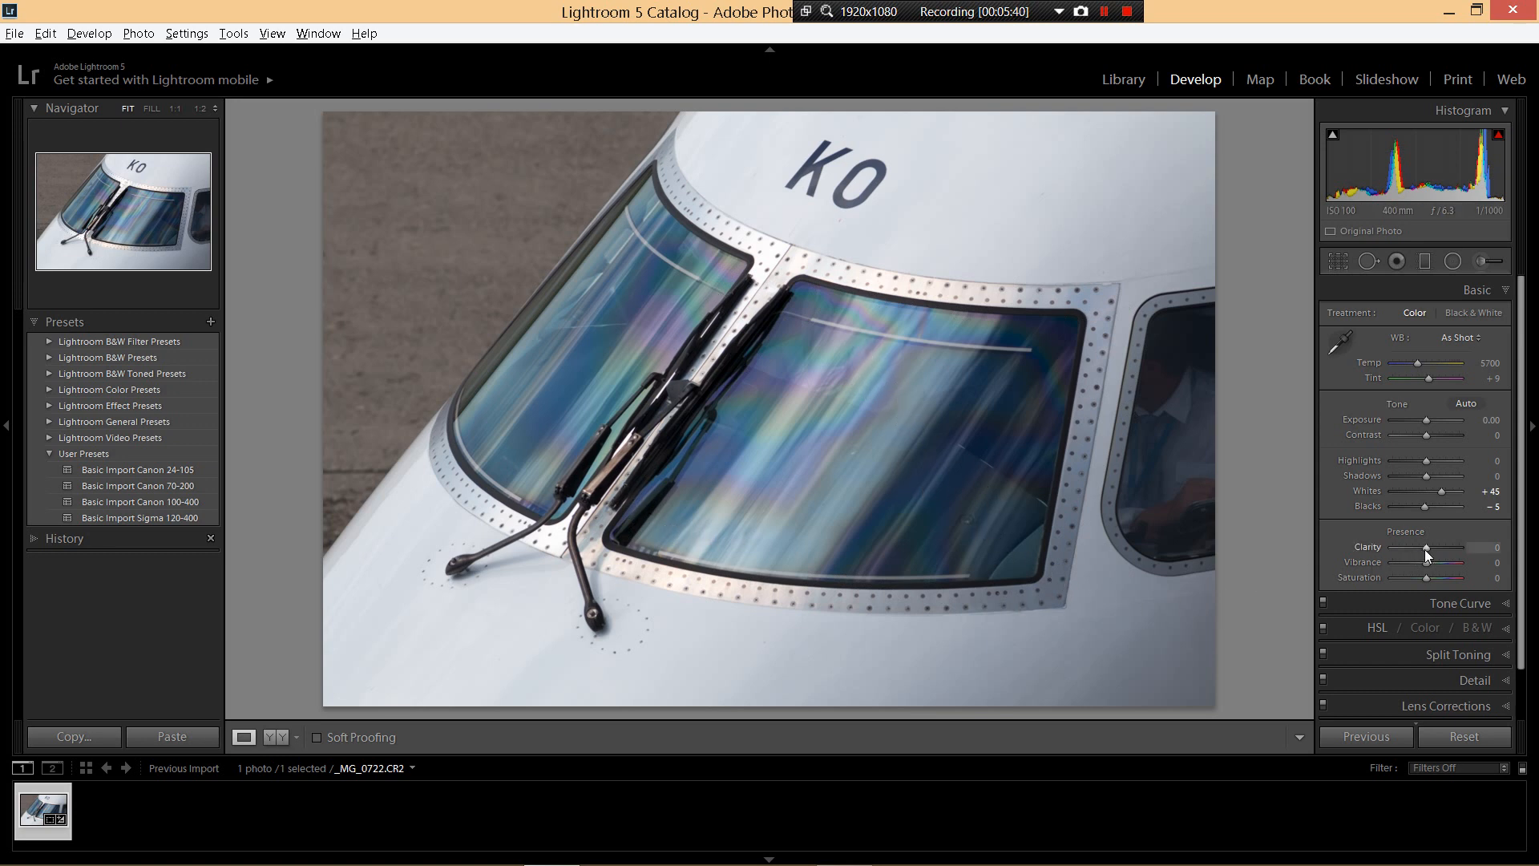
Step: Try out the Clarity adjustment on the photo, reset it, and set Clarity to +20
left_click_drag(1390, 550, 1426, 547)
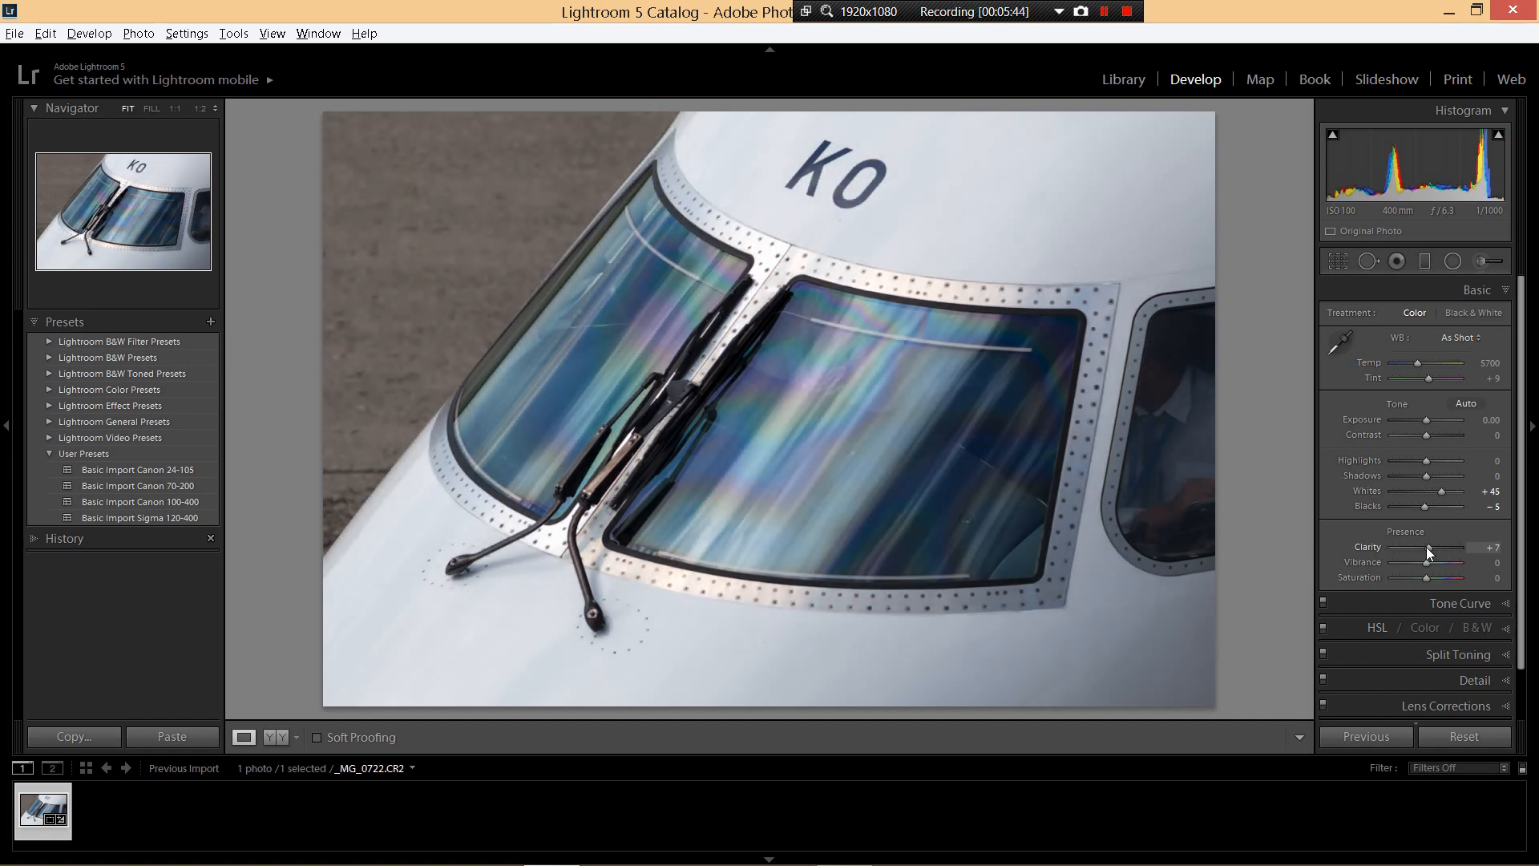
double_click(1427, 548)
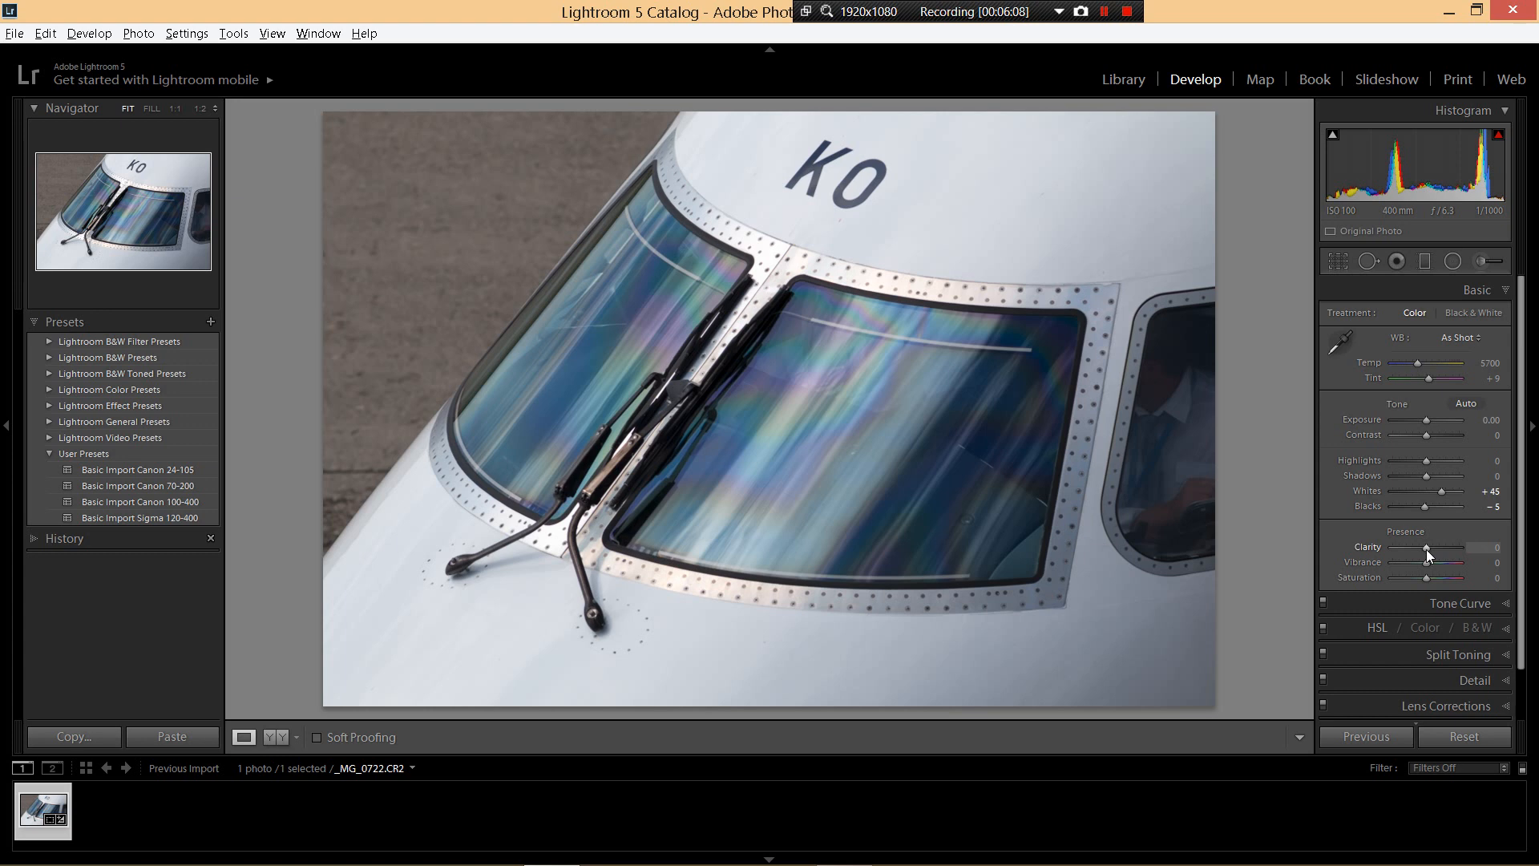
key("Up")
key("Up")
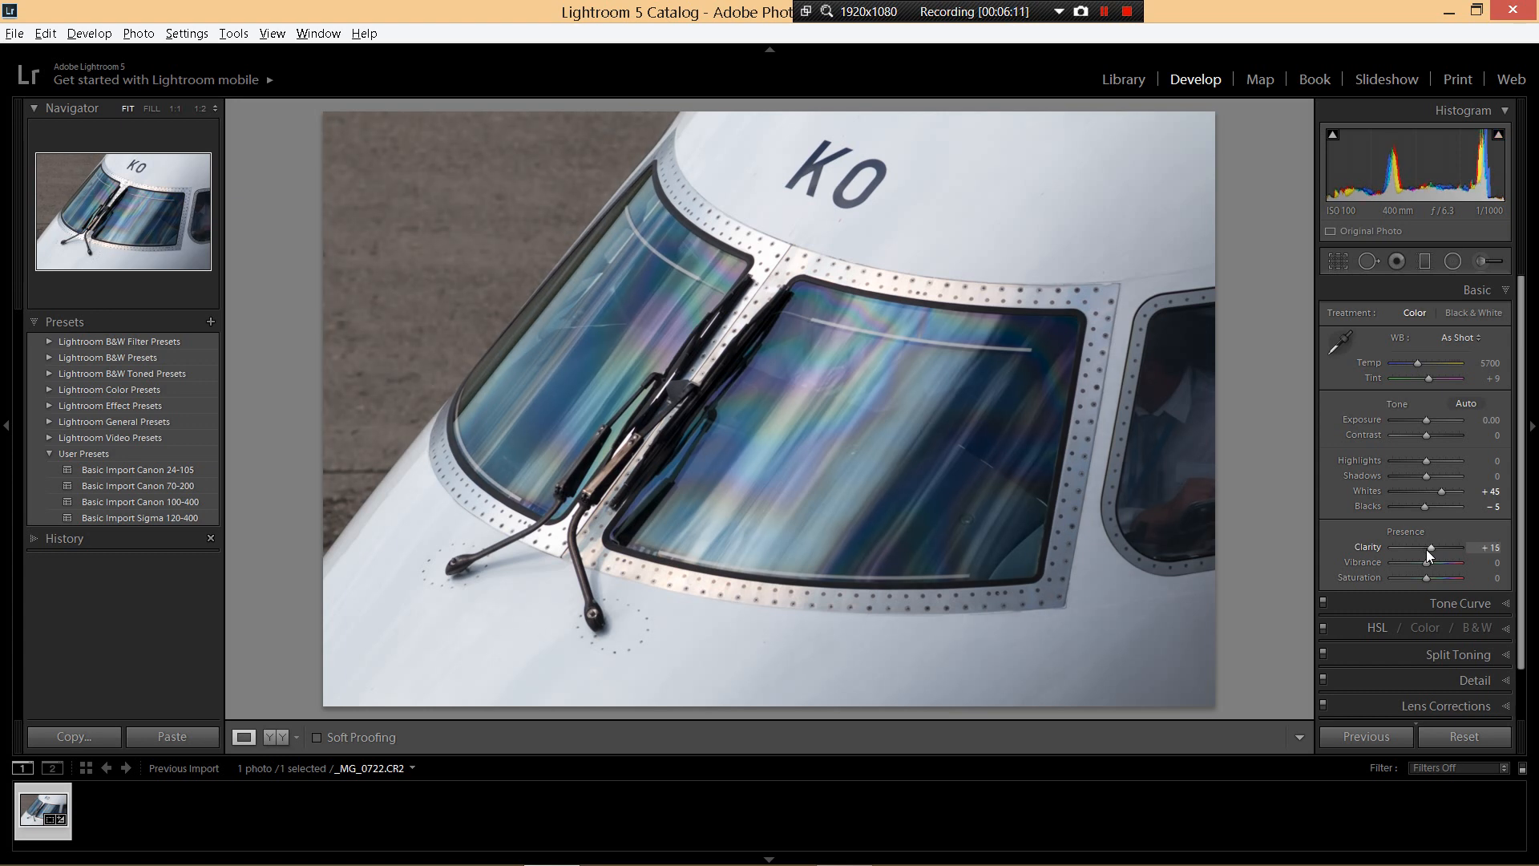
key("Up")
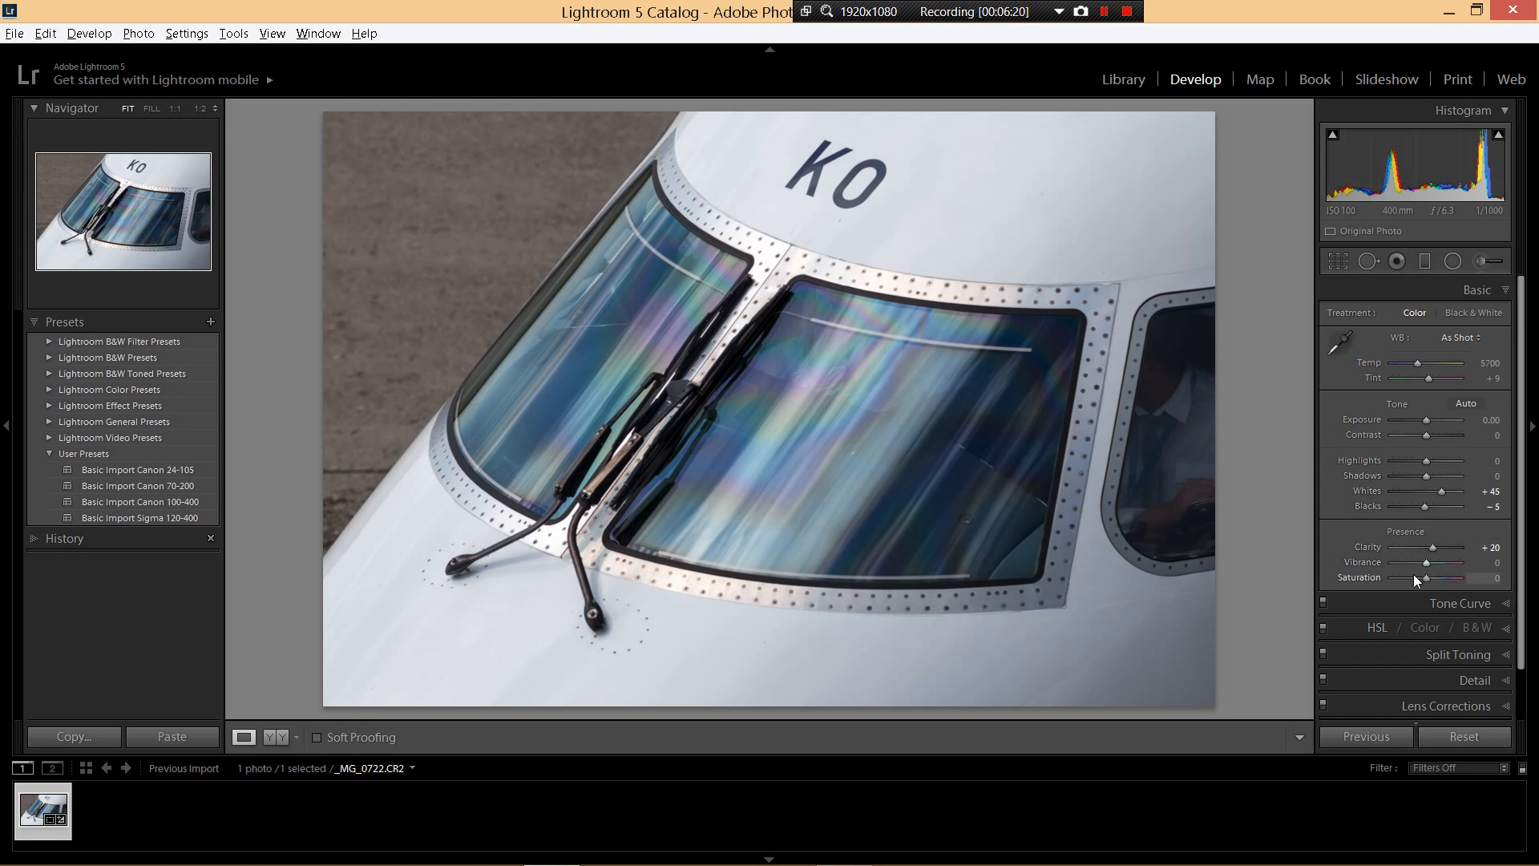
Step: Set the photo's Vibrance to +20
key("Up")
key("Up")
scroll(1368, 654, "down", 2)
scroll(1362, 346, "up", 2)
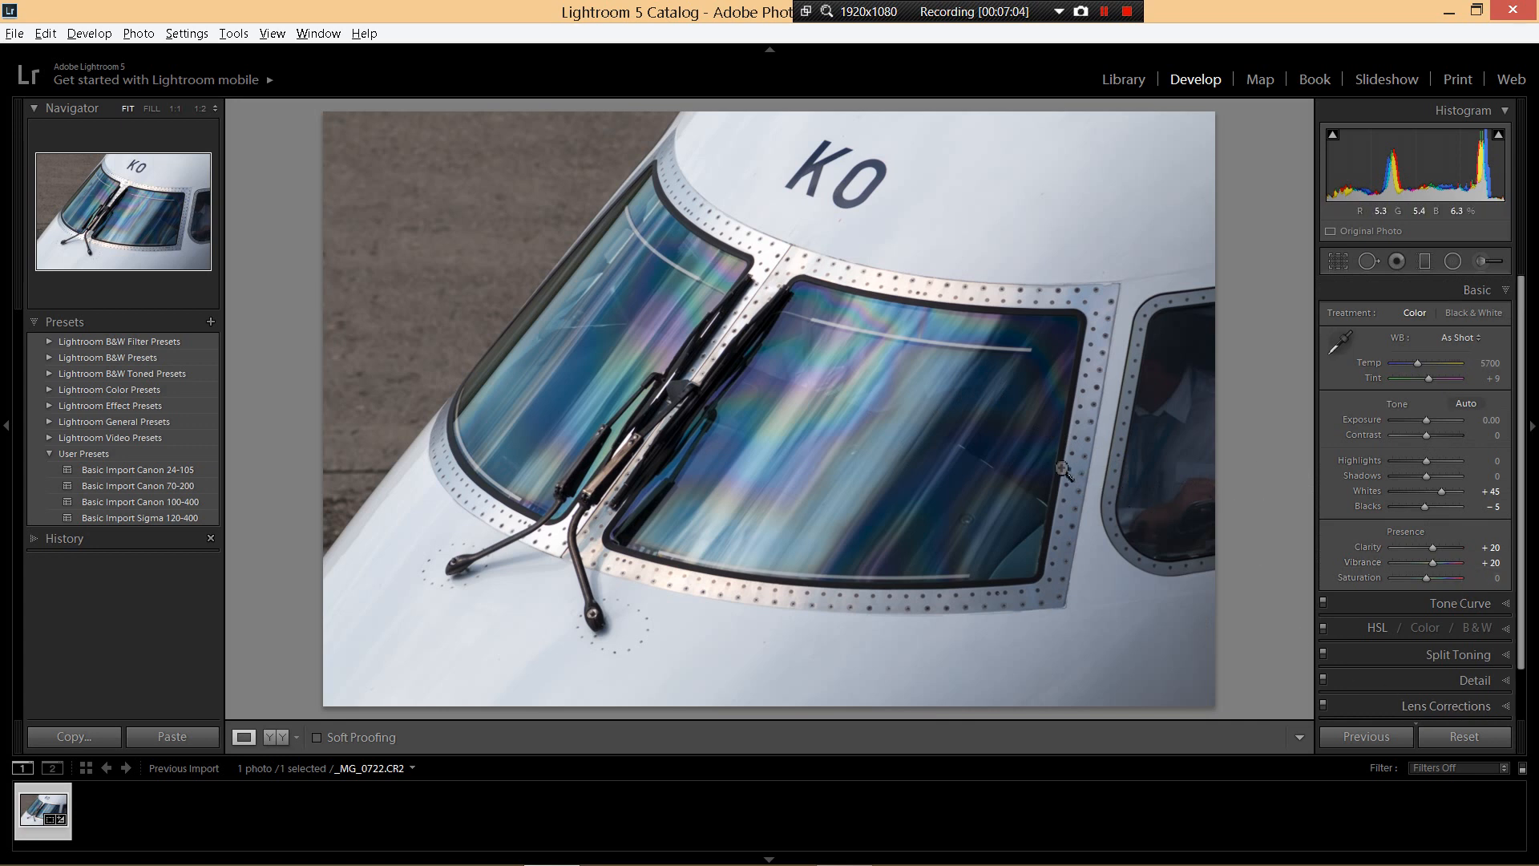
Step: Send the adjusted photo to Adobe Photoshop CC 2014 for further editing
right_click(780, 334)
mouse_move(887, 455)
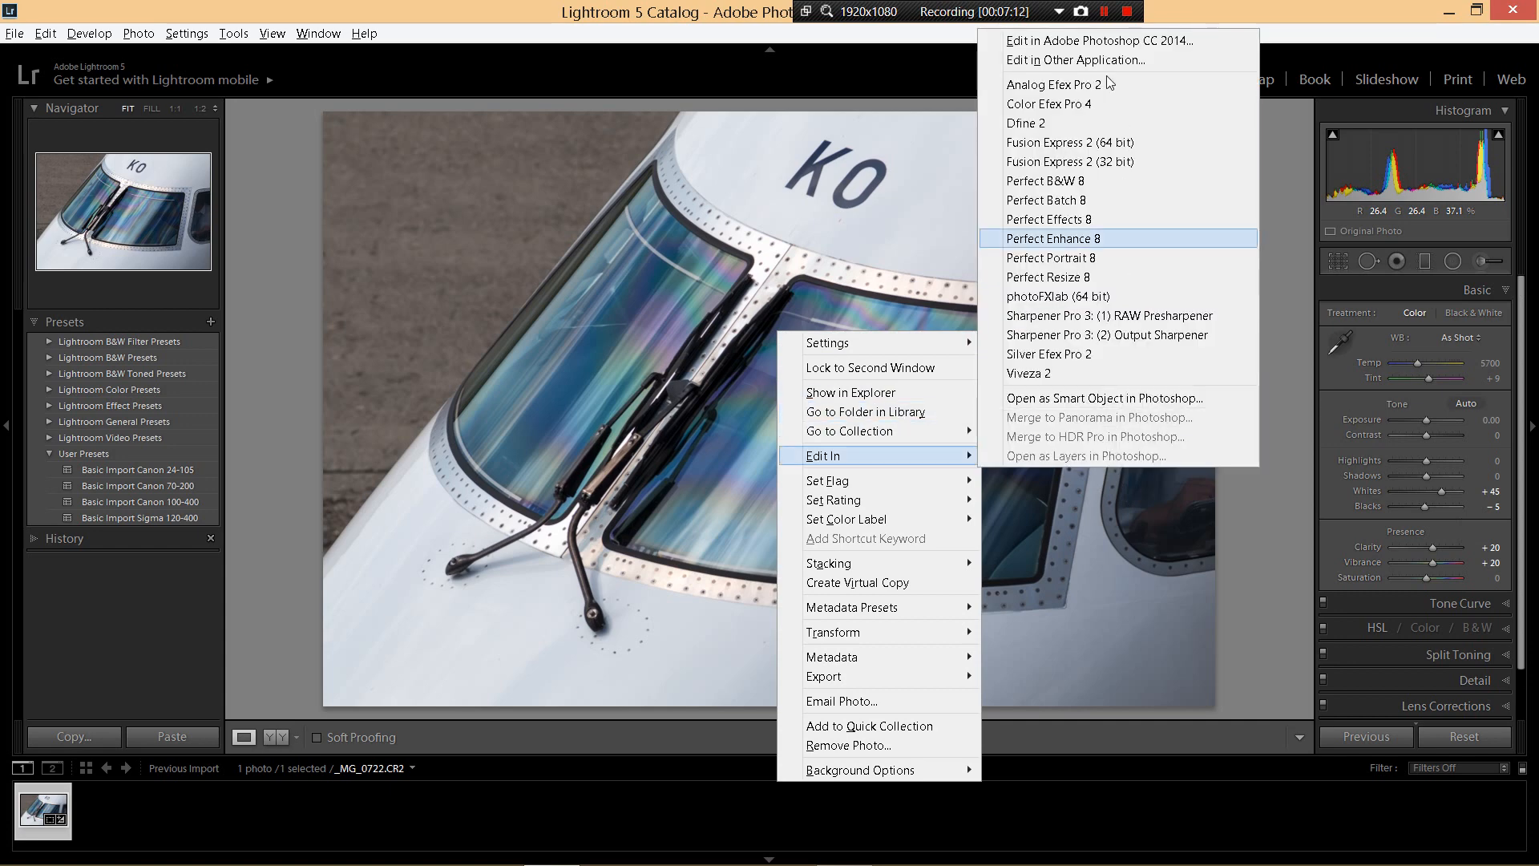
left_click(1074, 41)
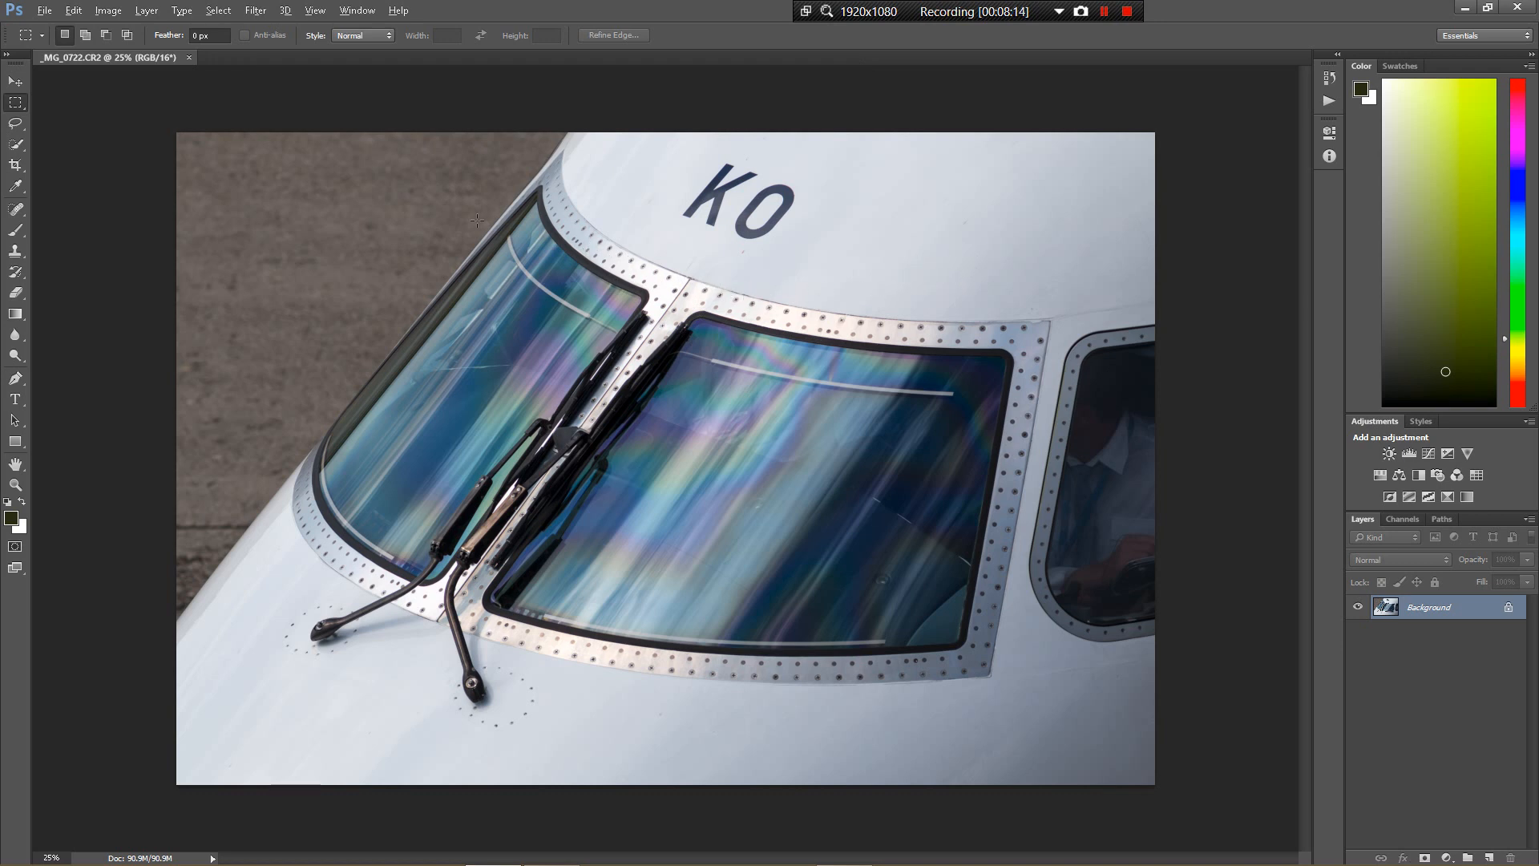
left_click(108, 10)
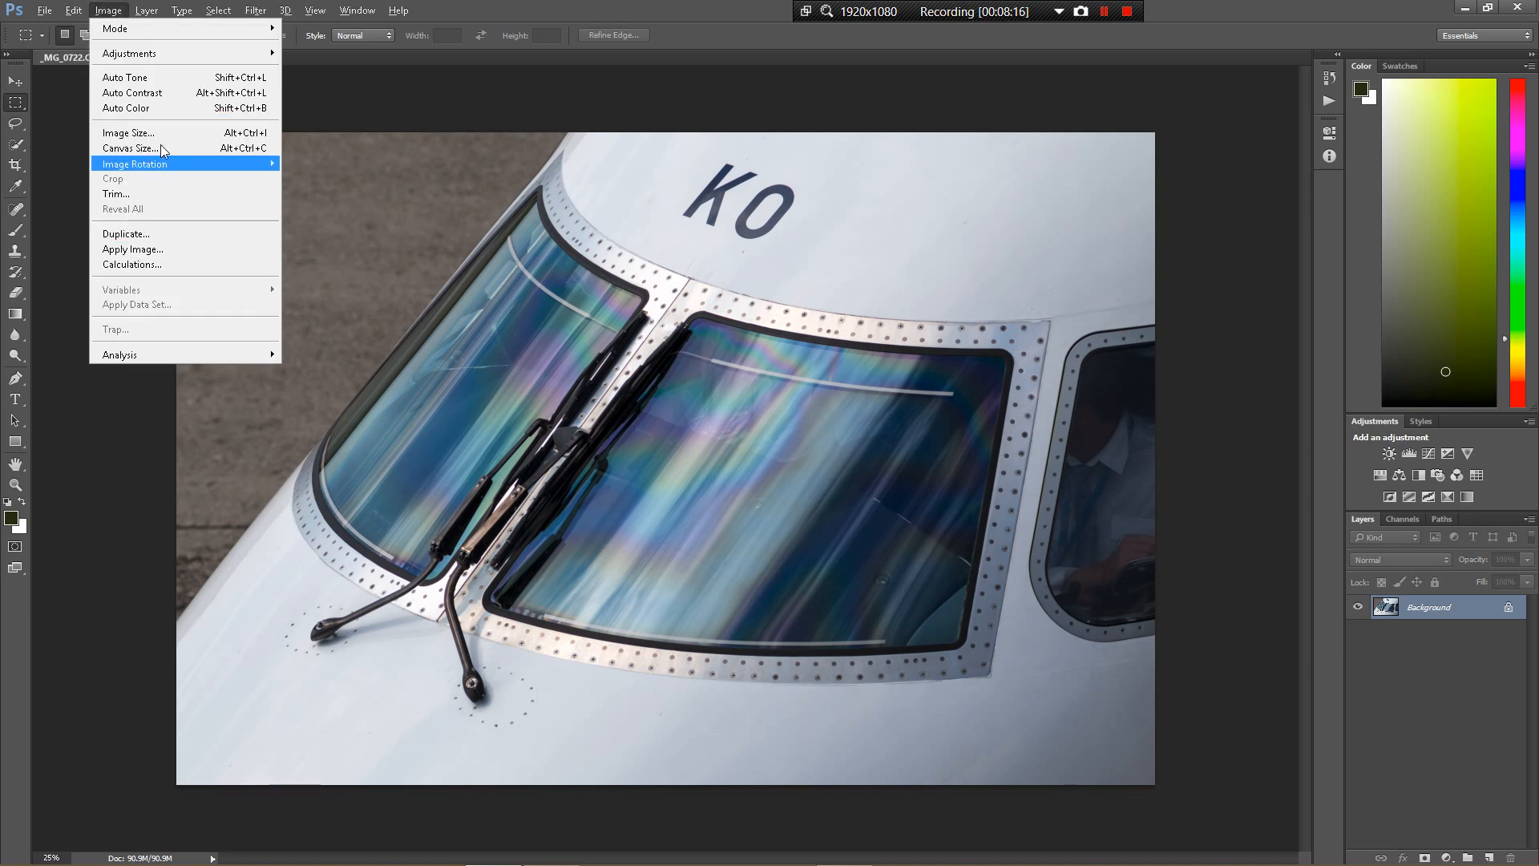
left_click(602, 9)
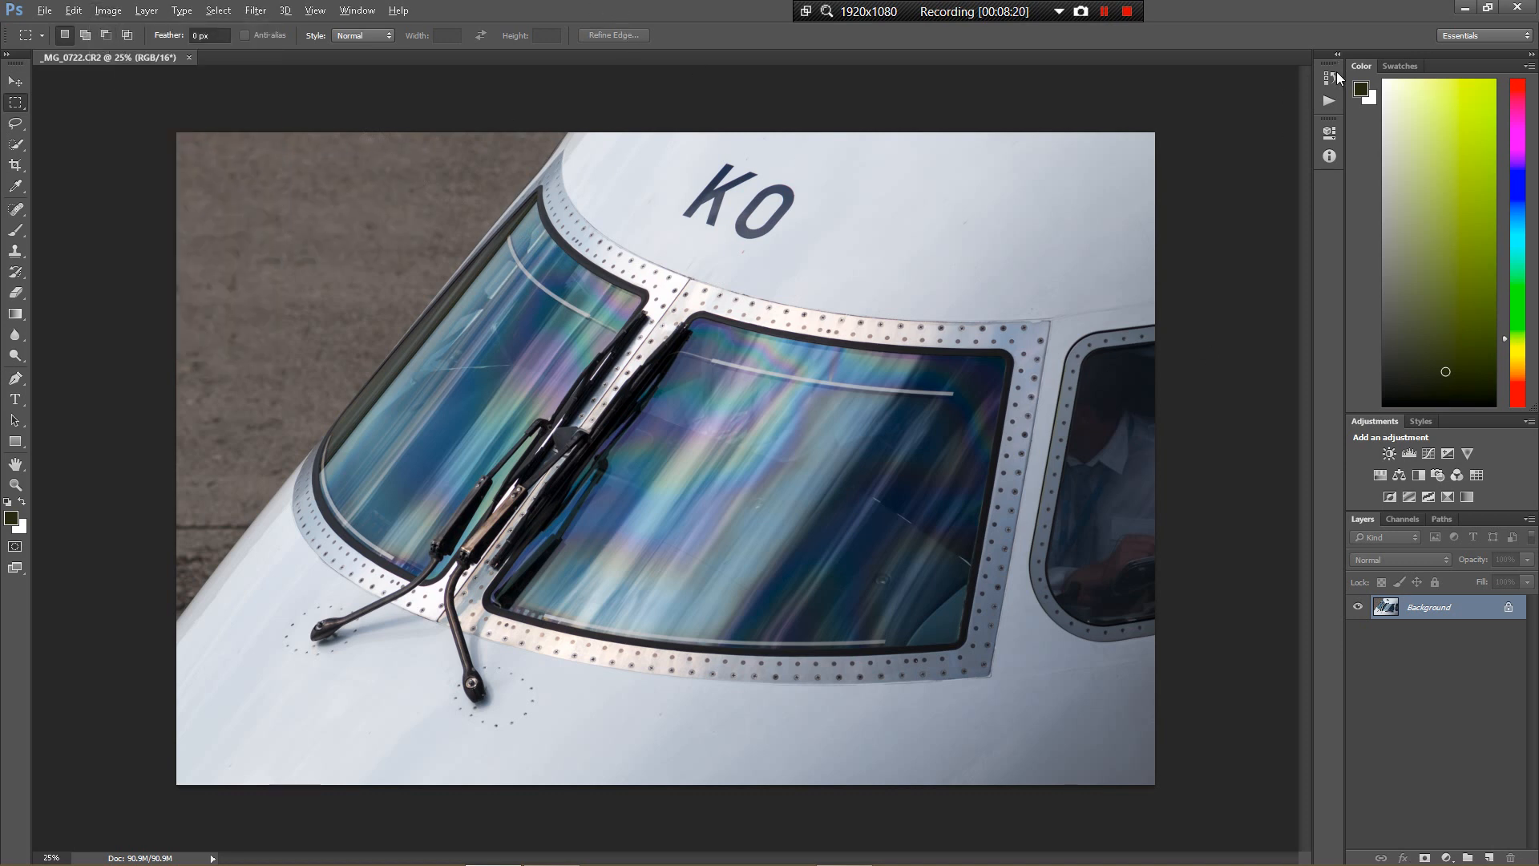
left_click(1330, 100)
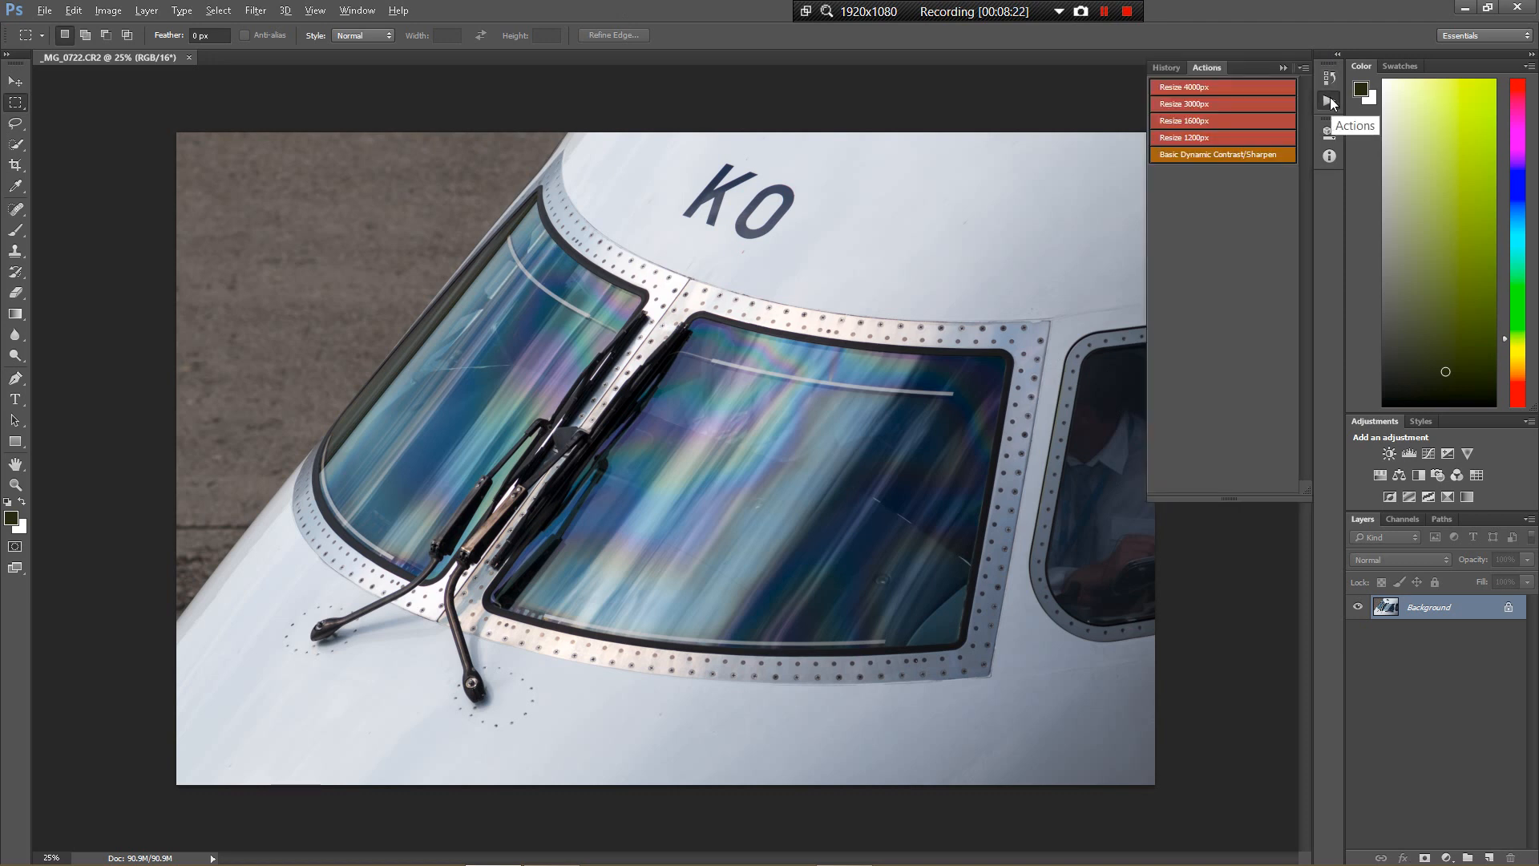
left_click(1329, 102)
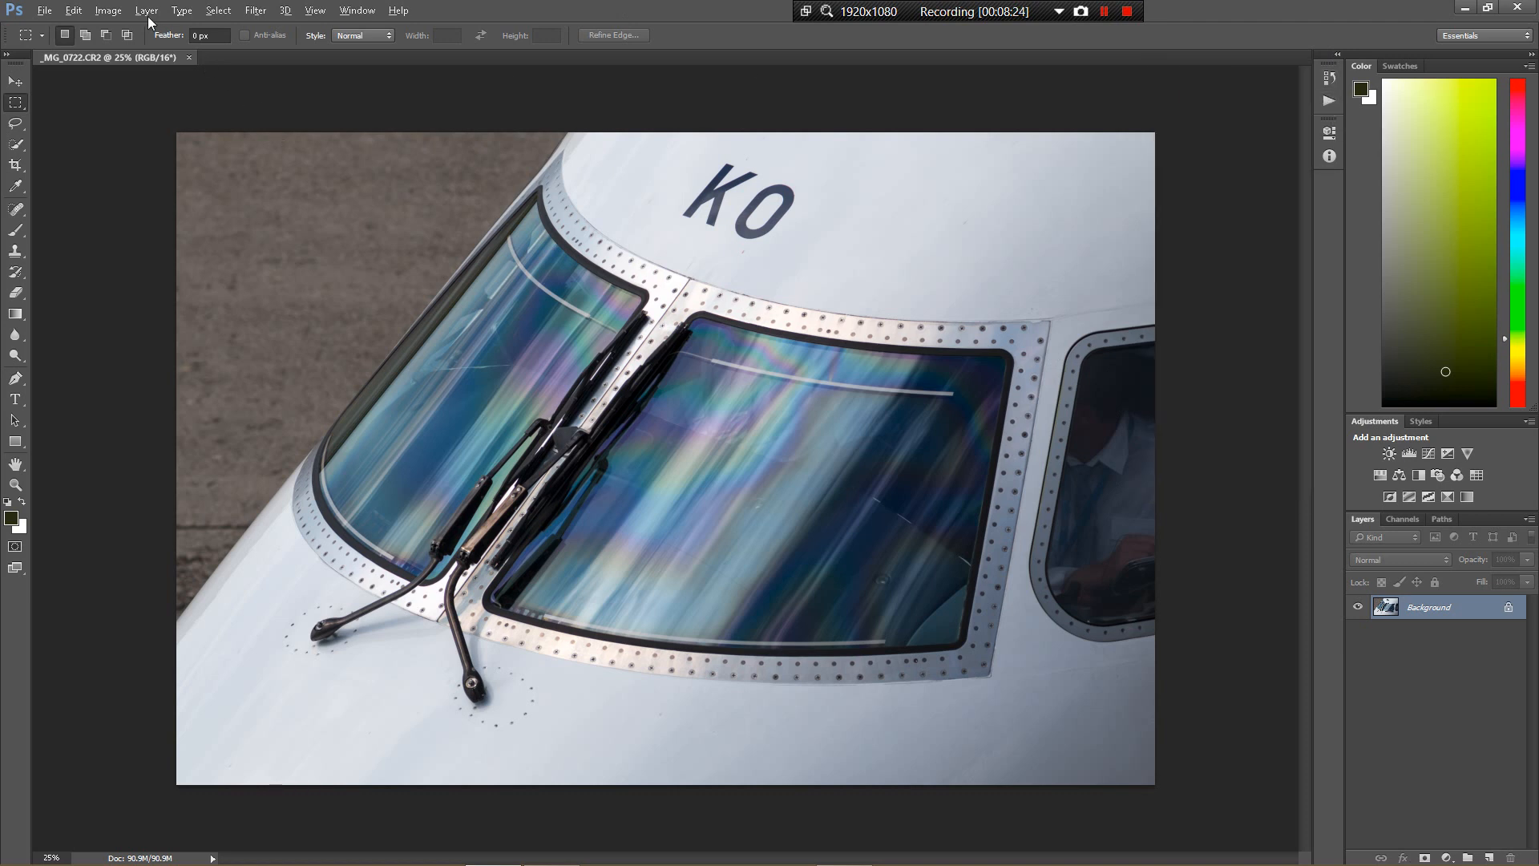
Step: Resize the image to a width of 3000 pixels, keeping the width and height proportions linked
left_click(107, 10)
left_click(128, 133)
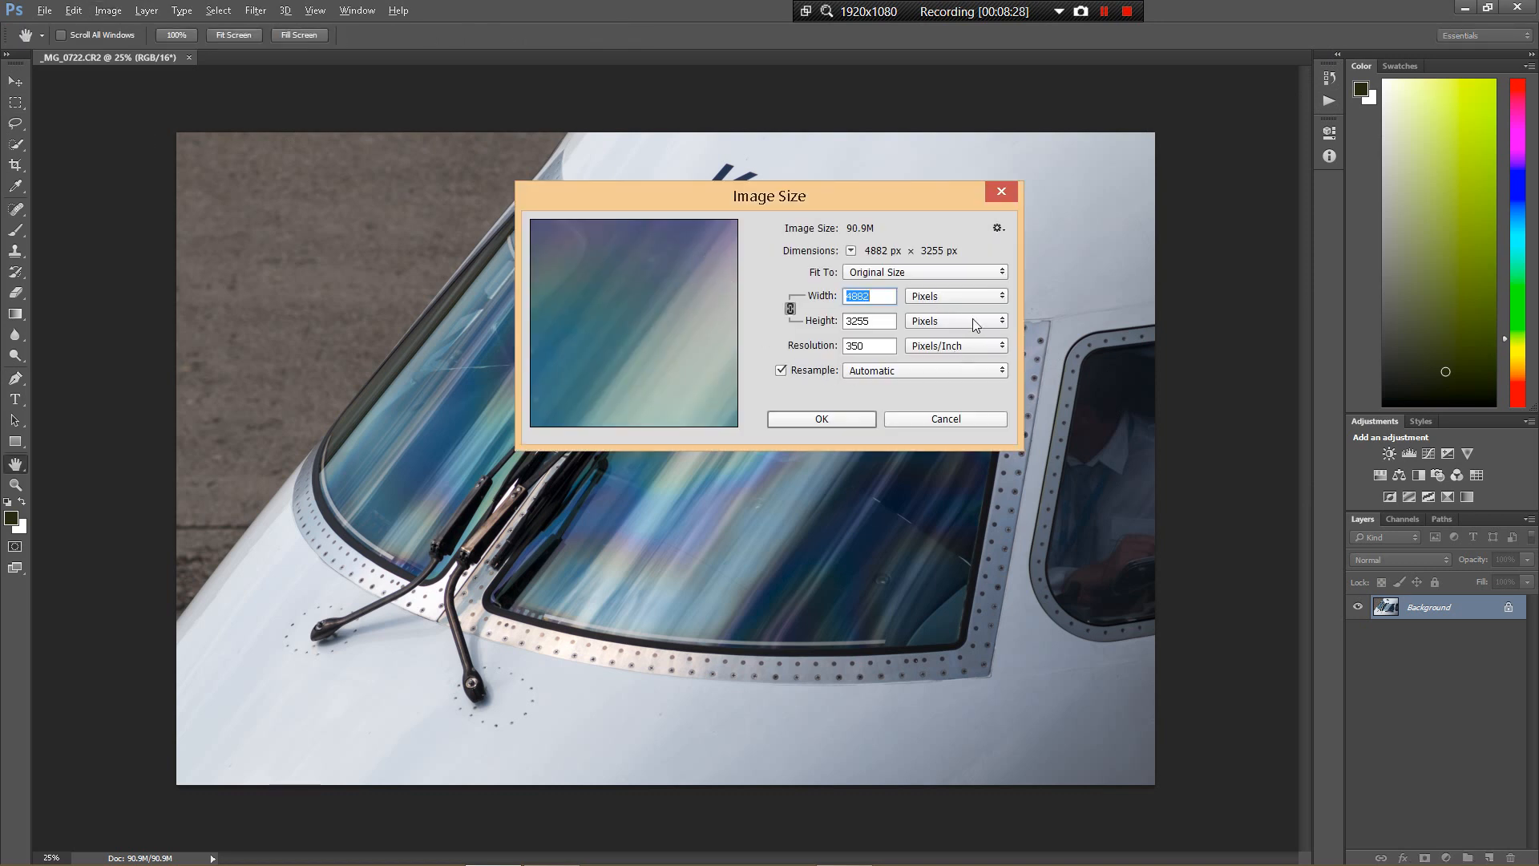
type("3000")
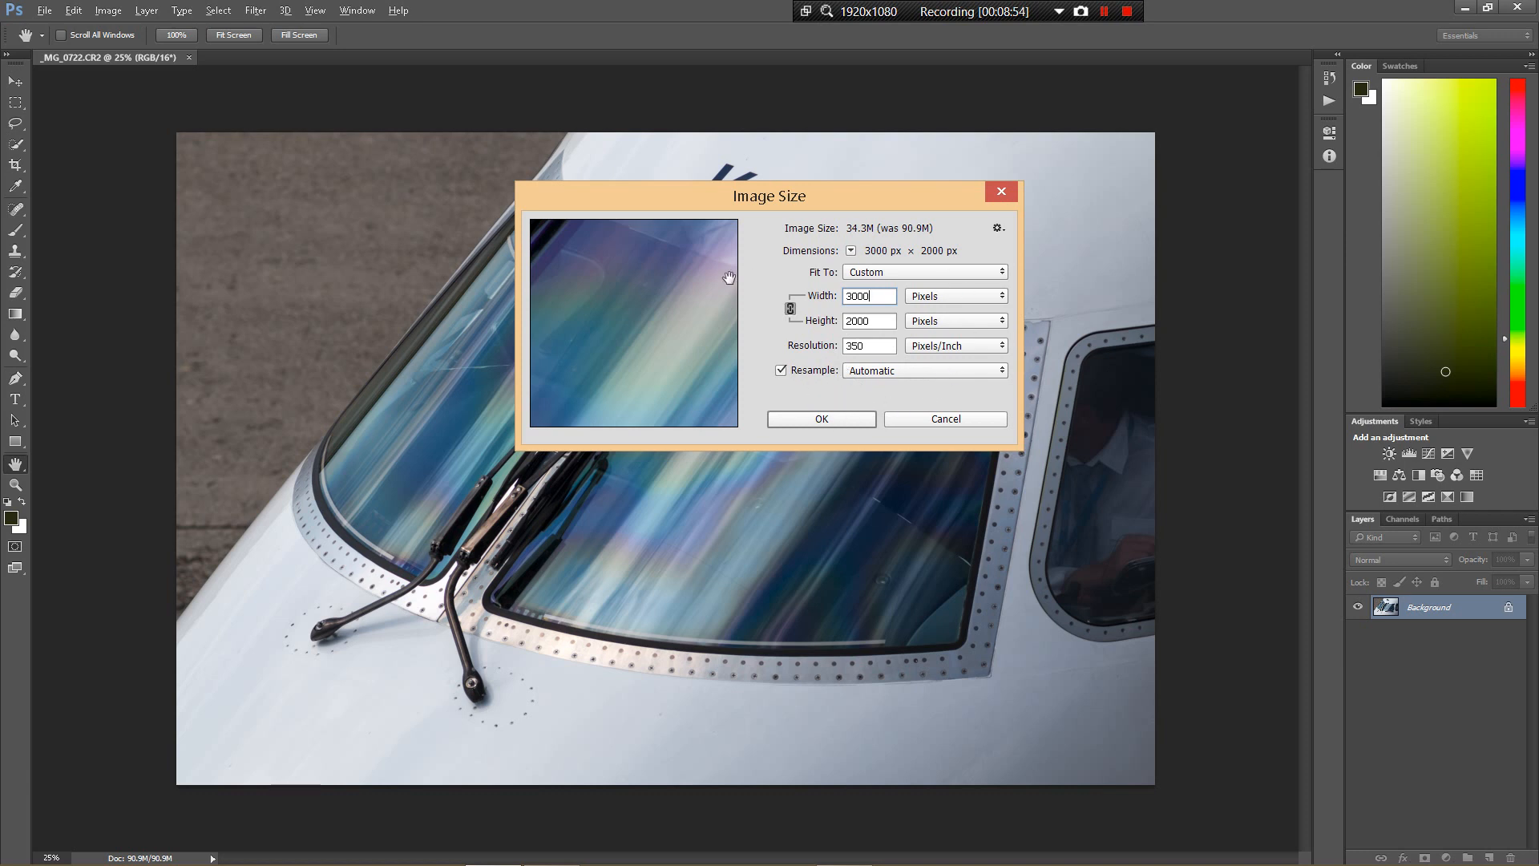
left_click(798, 424)
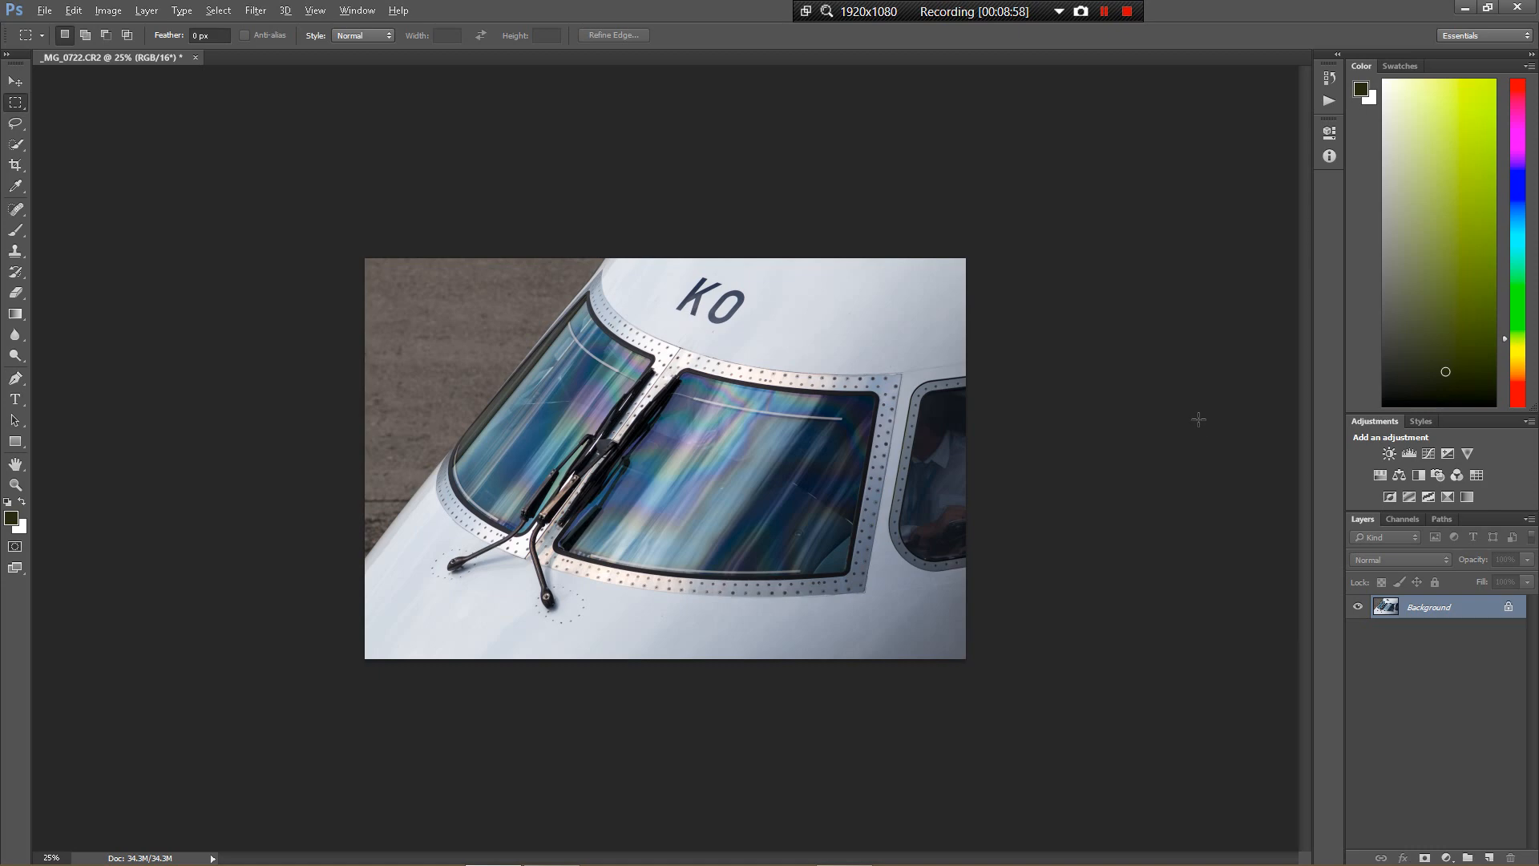
Step: Examine the resized photo's sharpness at actual size around the windows and the KO lettering, and look over the available Nik Collection filters
key("ctrl+1")
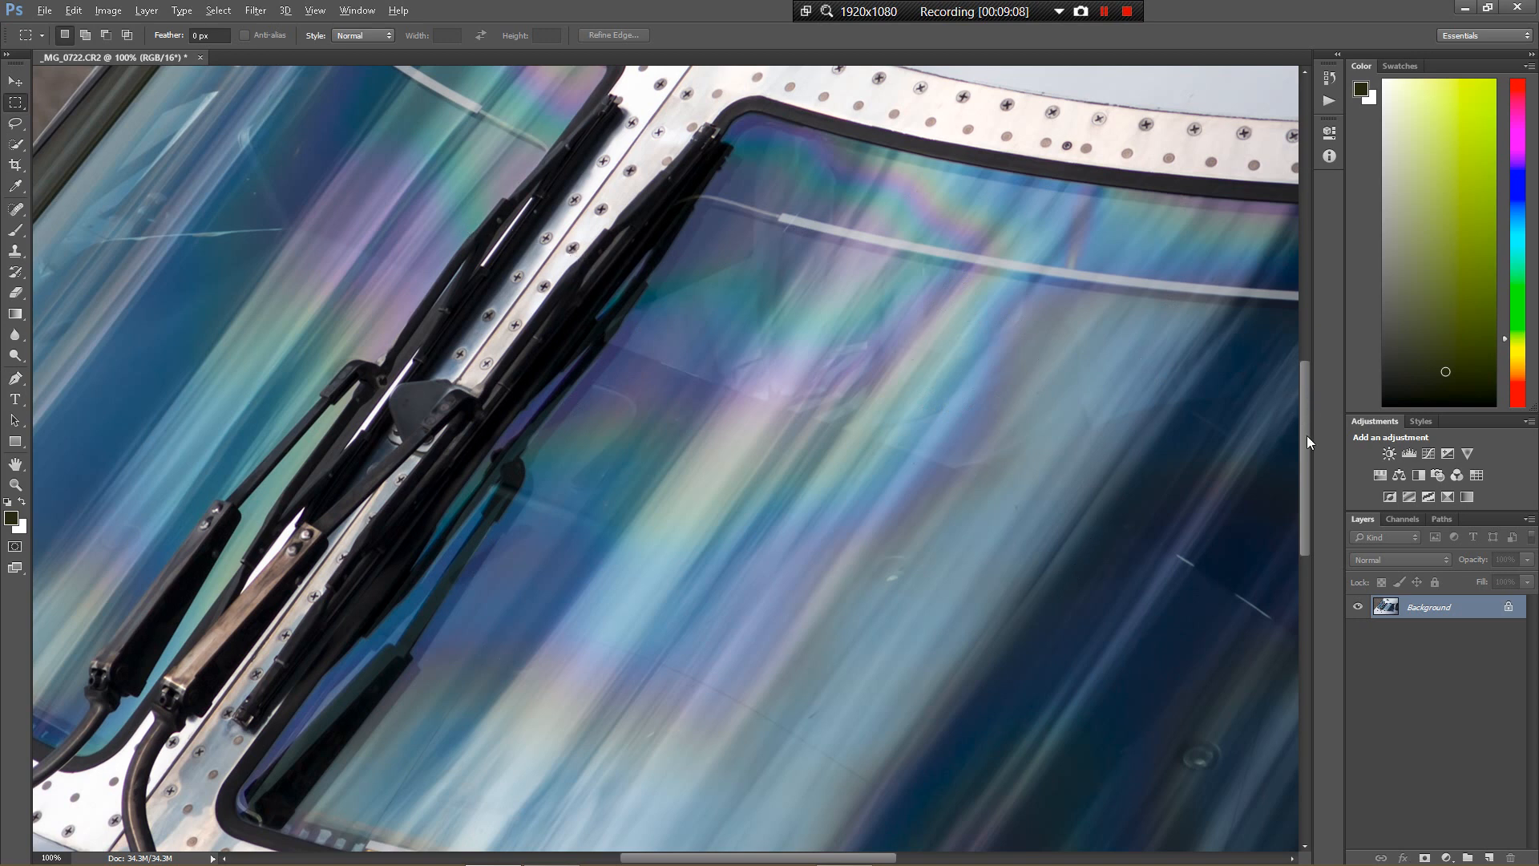
left_click_drag(1306, 436, 1320, 377)
key("ctrl+0")
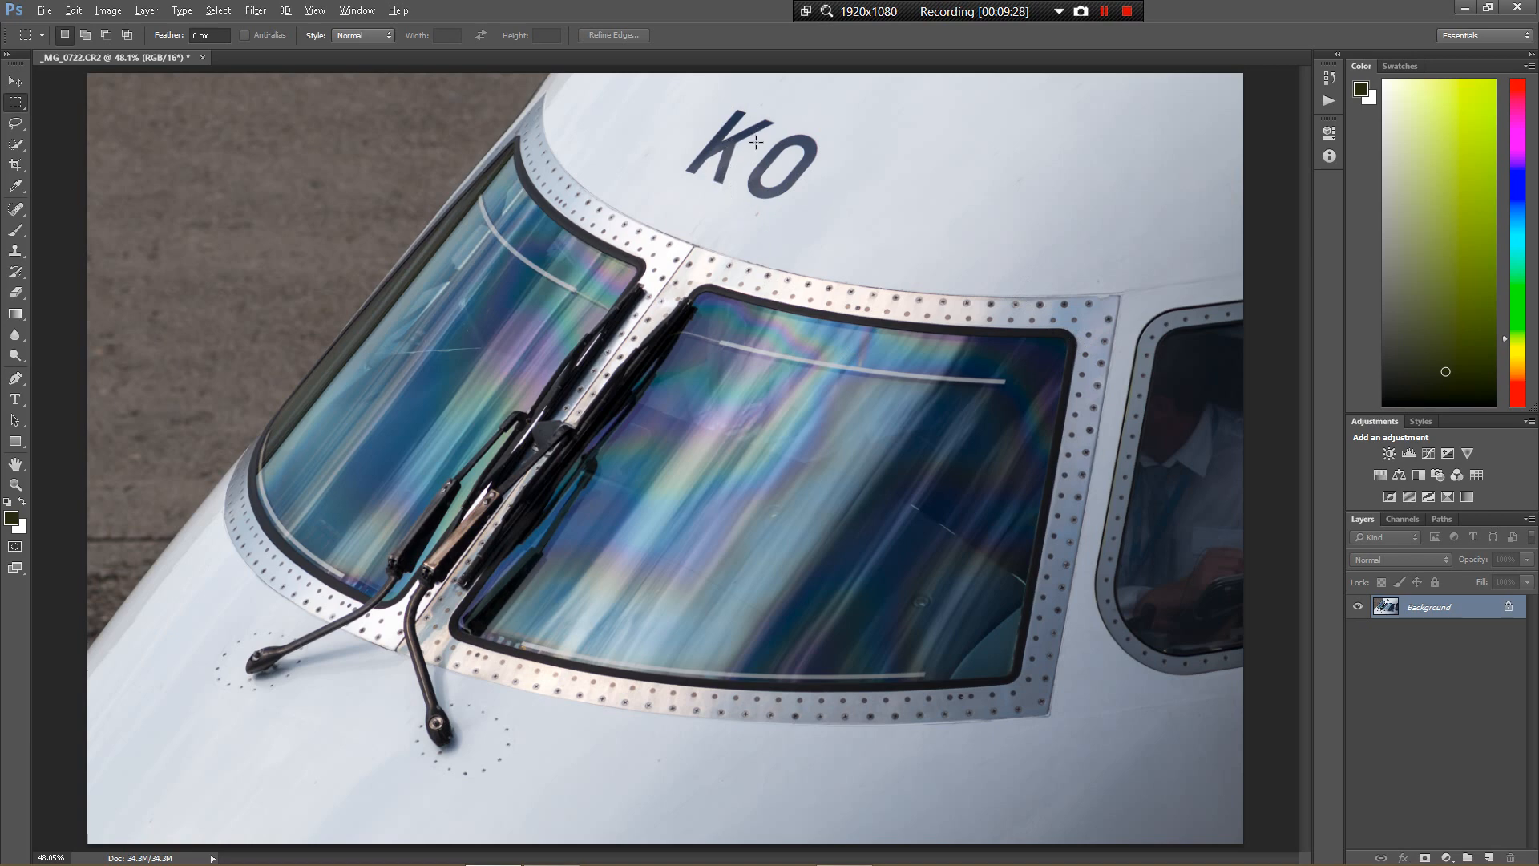
key("ctrl+1")
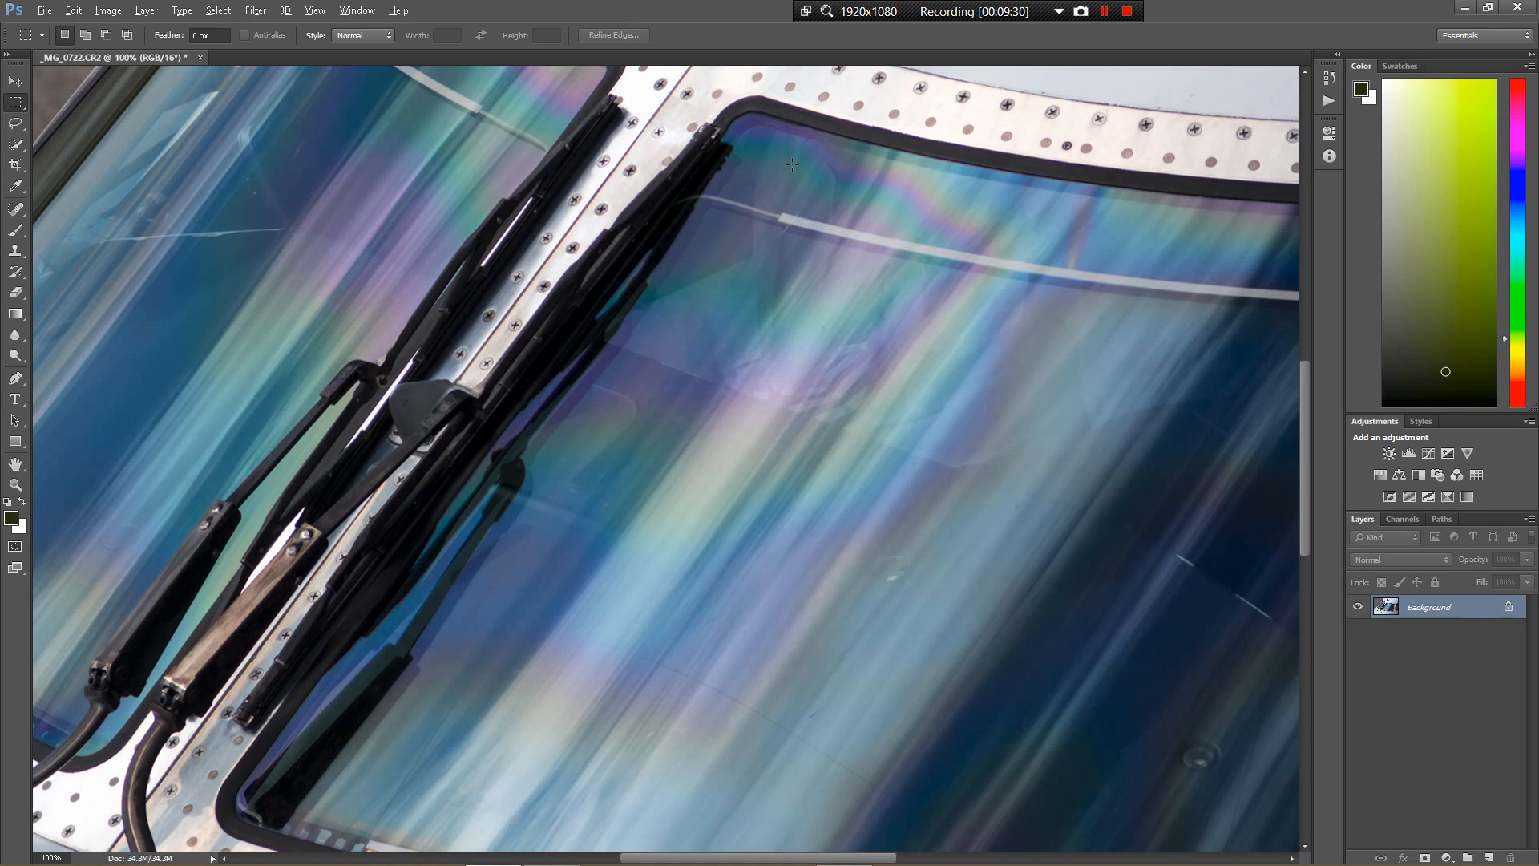
left_click_drag(1013, 204, 865, 758)
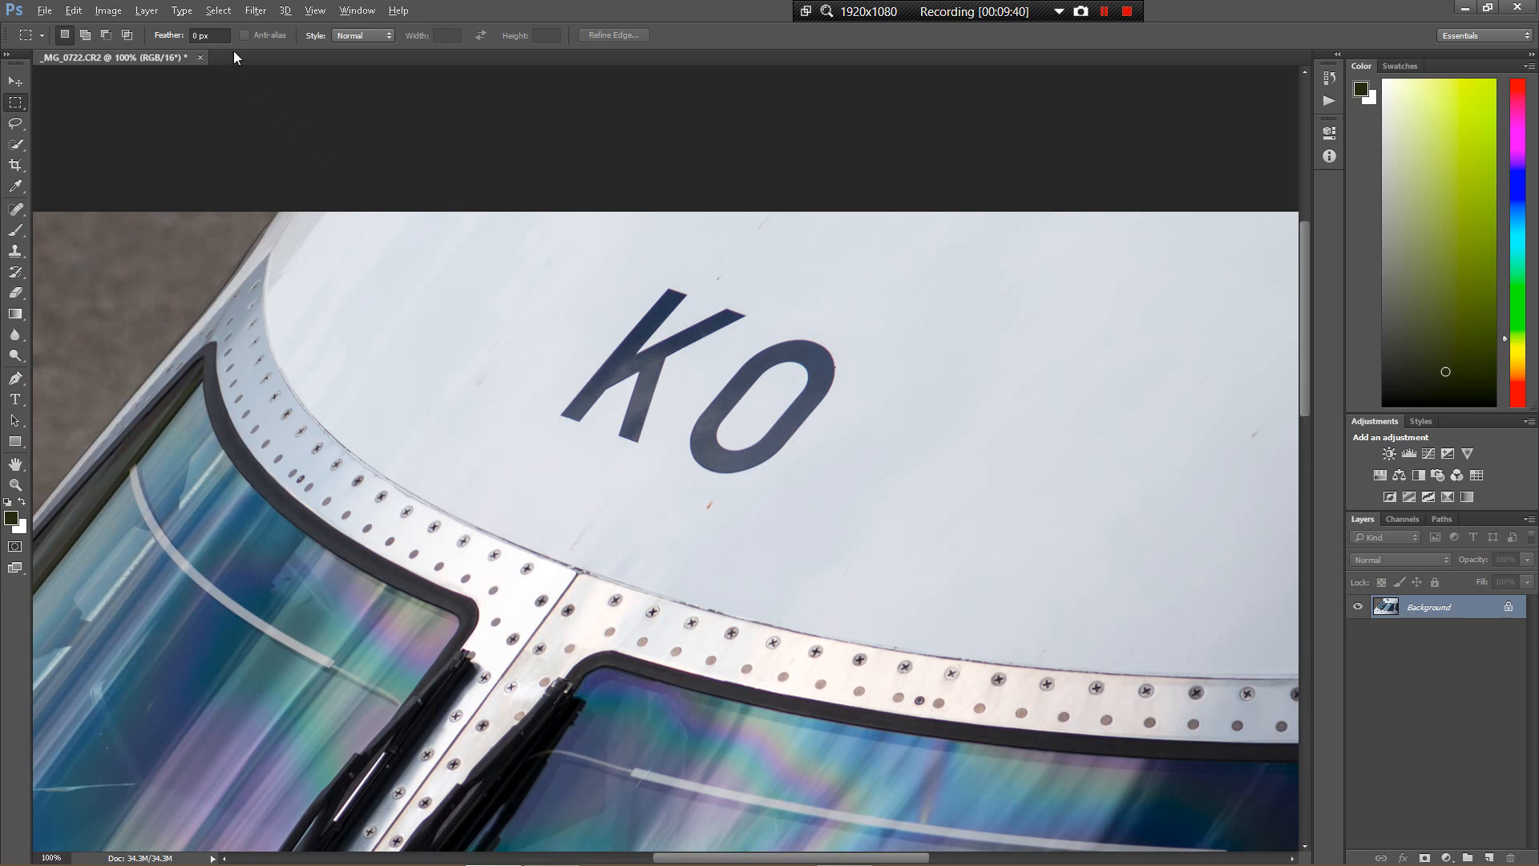
left_click(250, 10)
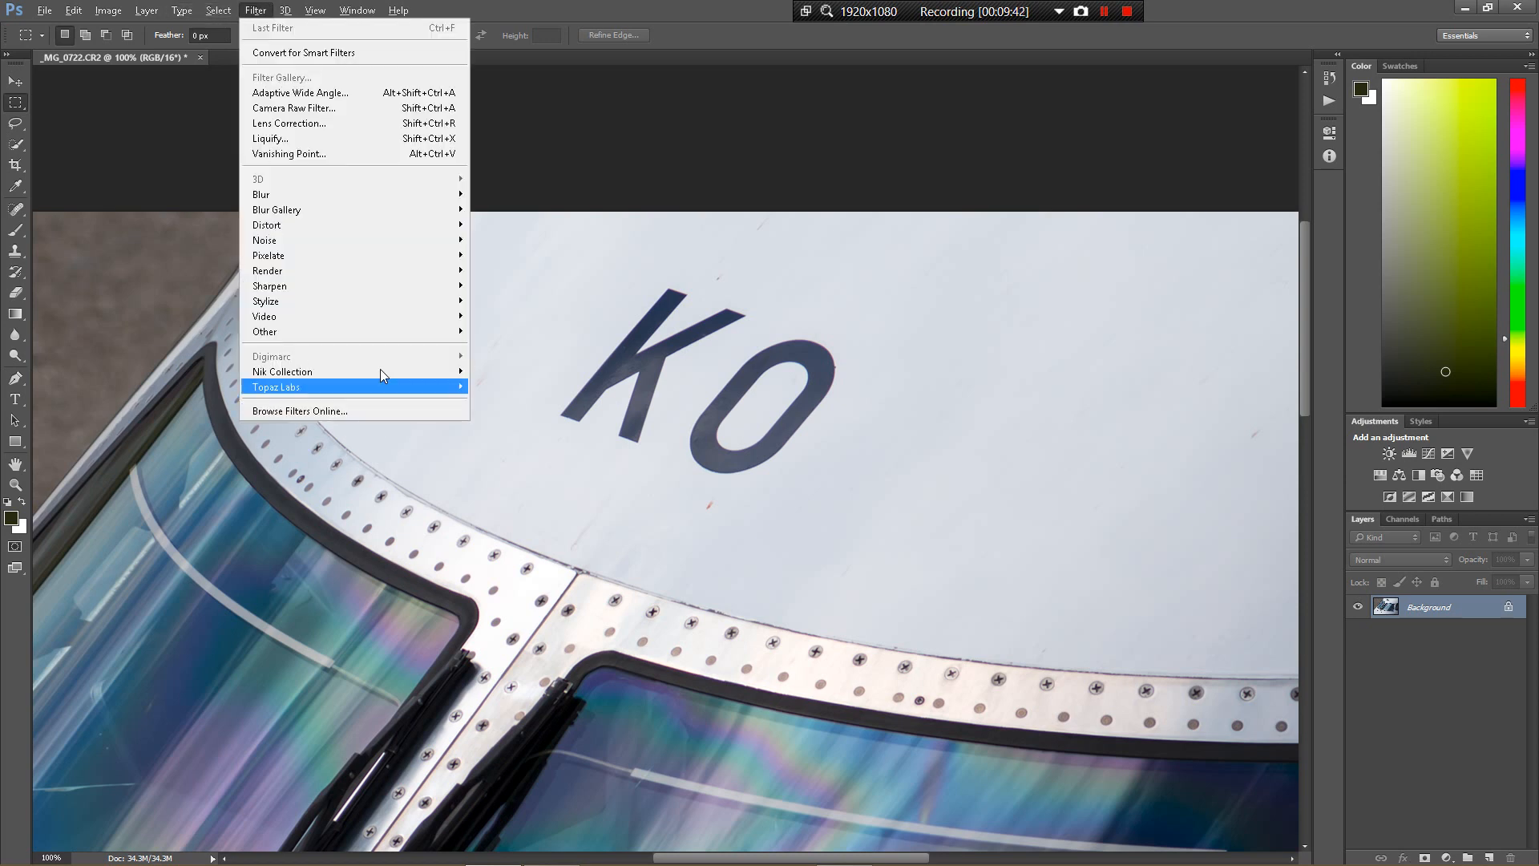
mouse_move(380, 368)
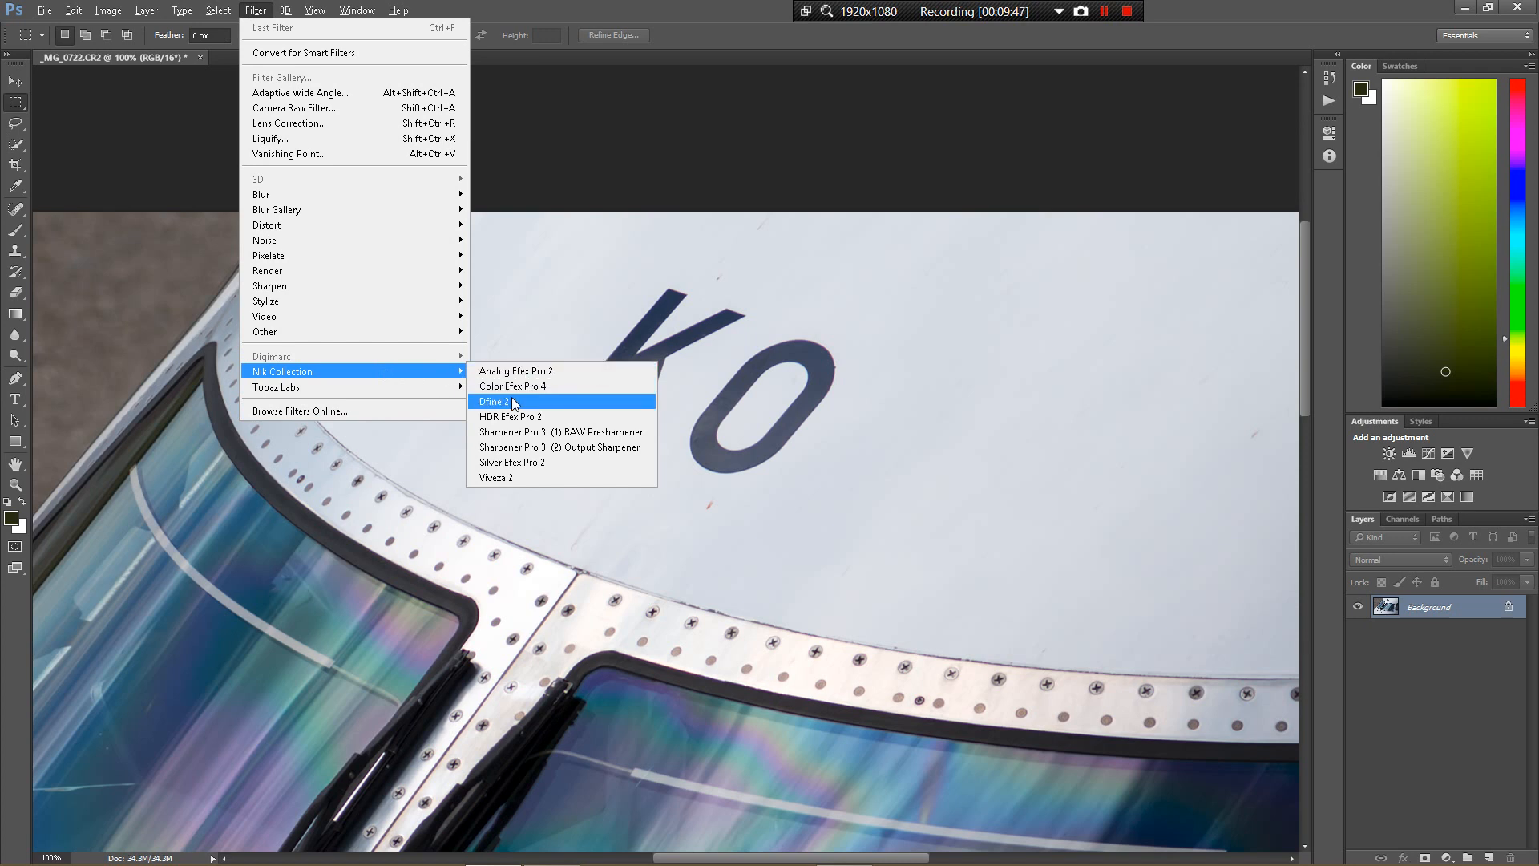
left_click(652, 8)
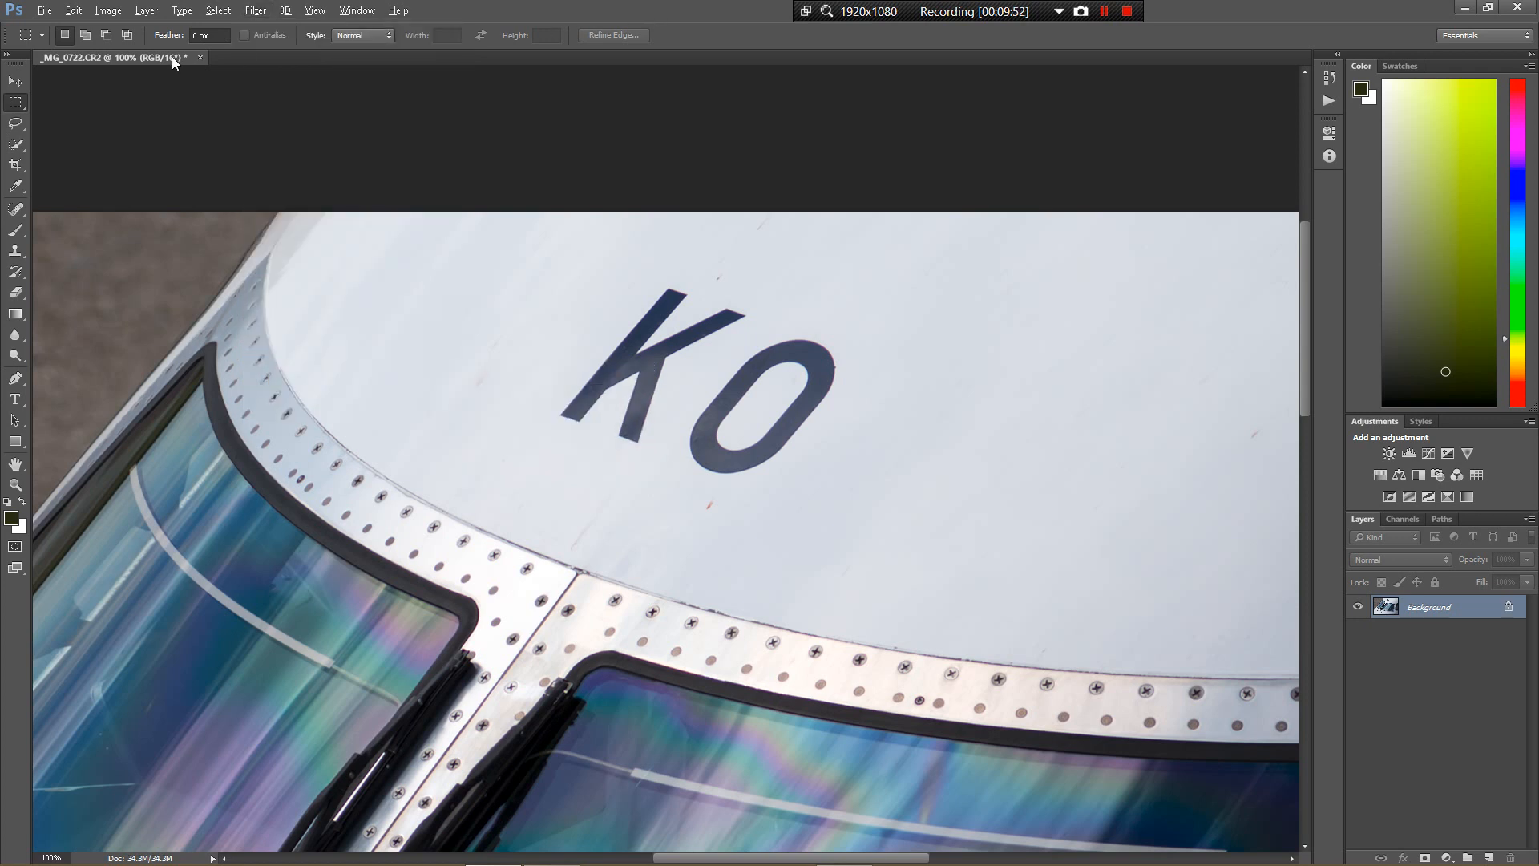
Step: Sharpen the photo with the Sharpener Pro 3 RAW Presharpener at 45% Adaptive Sharpening, comparing before and after around the KO lettering
left_click(247, 8)
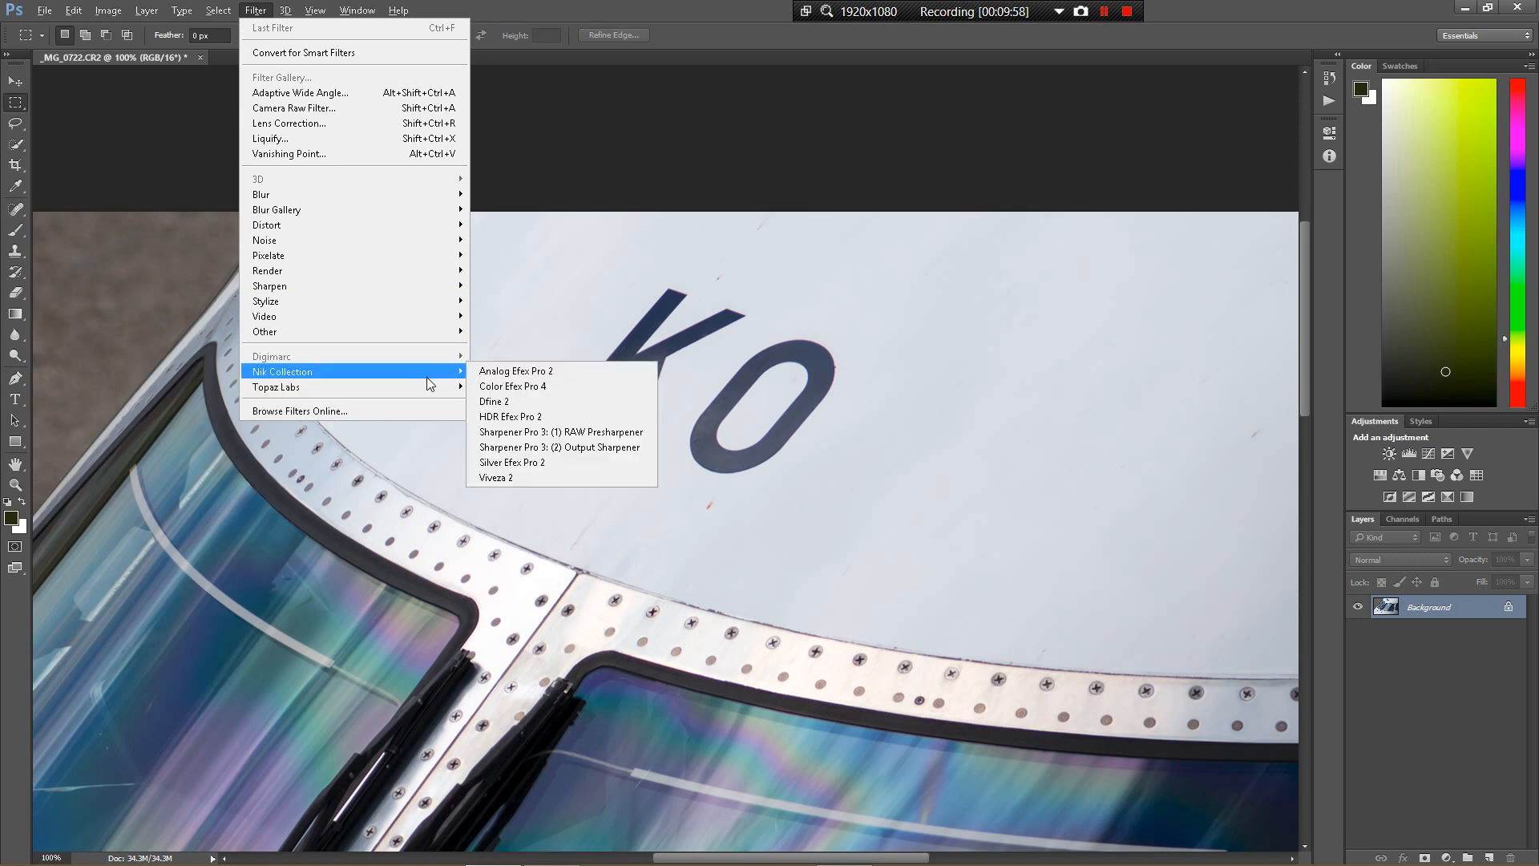
left_click(545, 448)
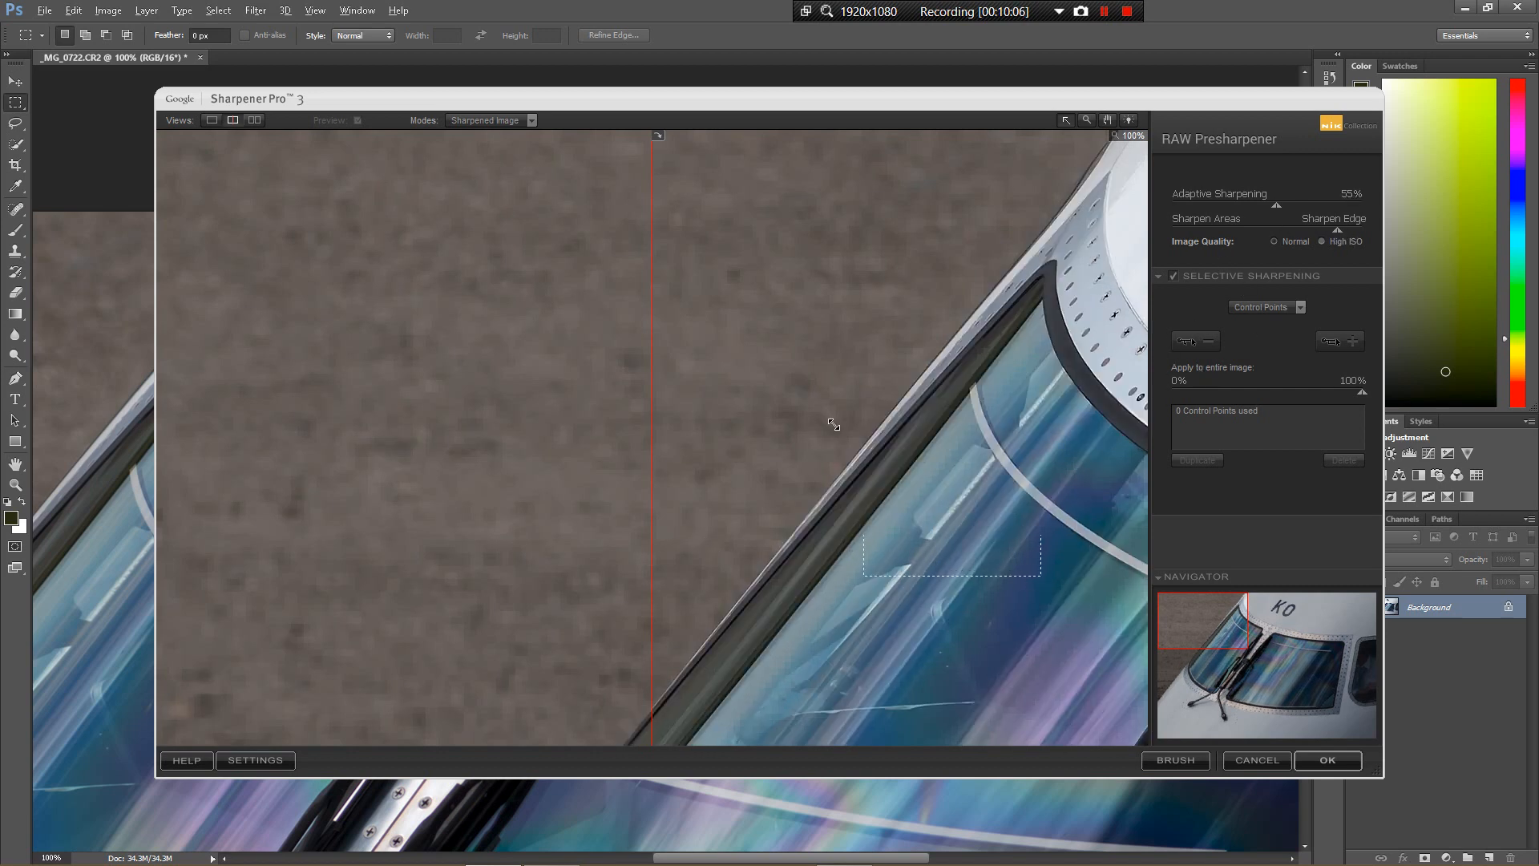
left_click_drag(1223, 641, 1288, 613)
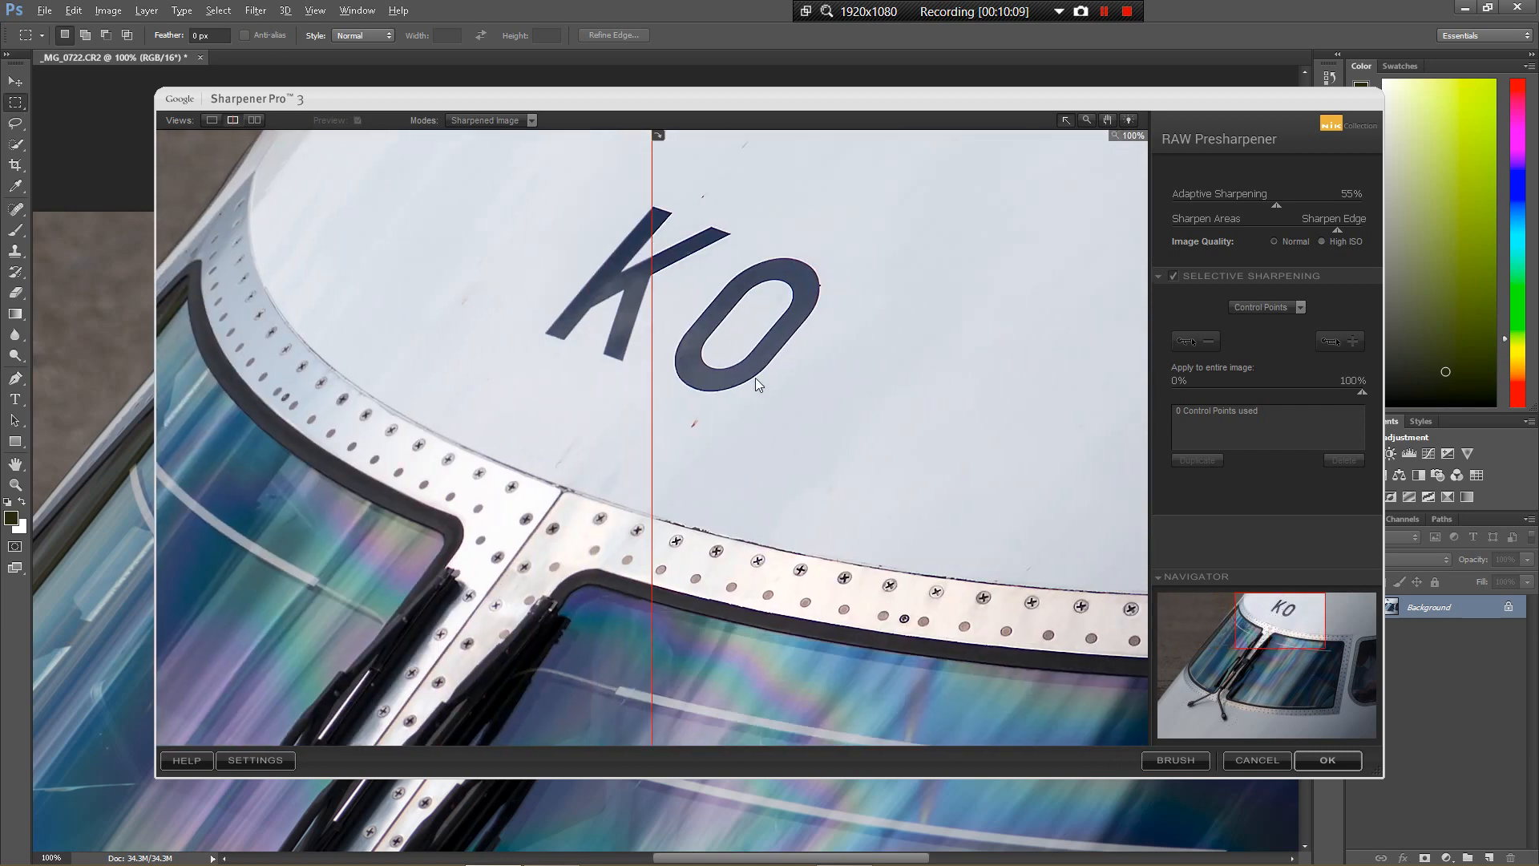
left_click_drag(652, 377, 614, 337)
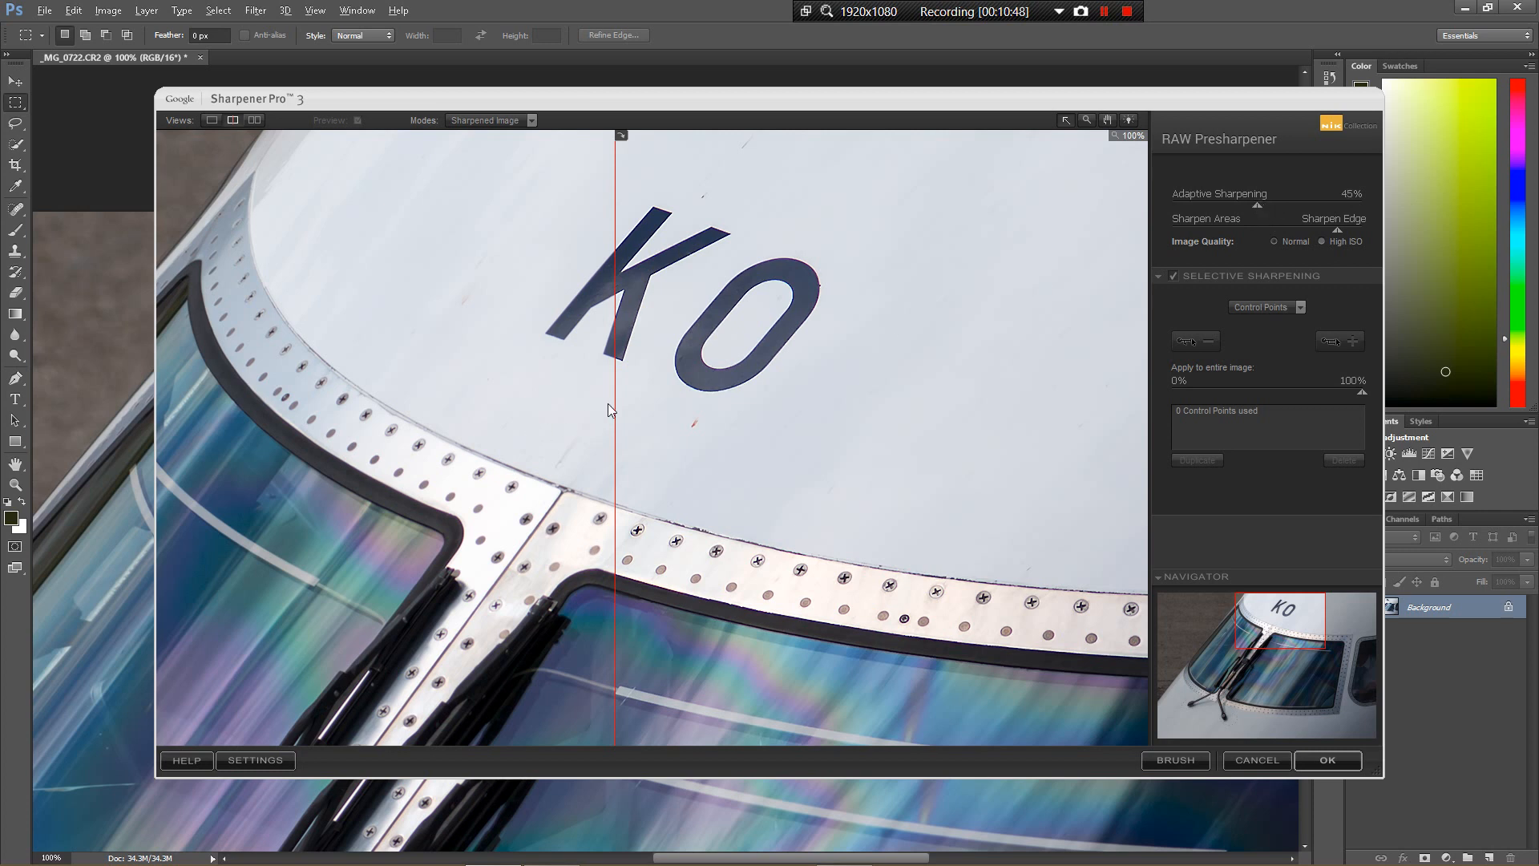
left_click_drag(611, 408, 912, 399)
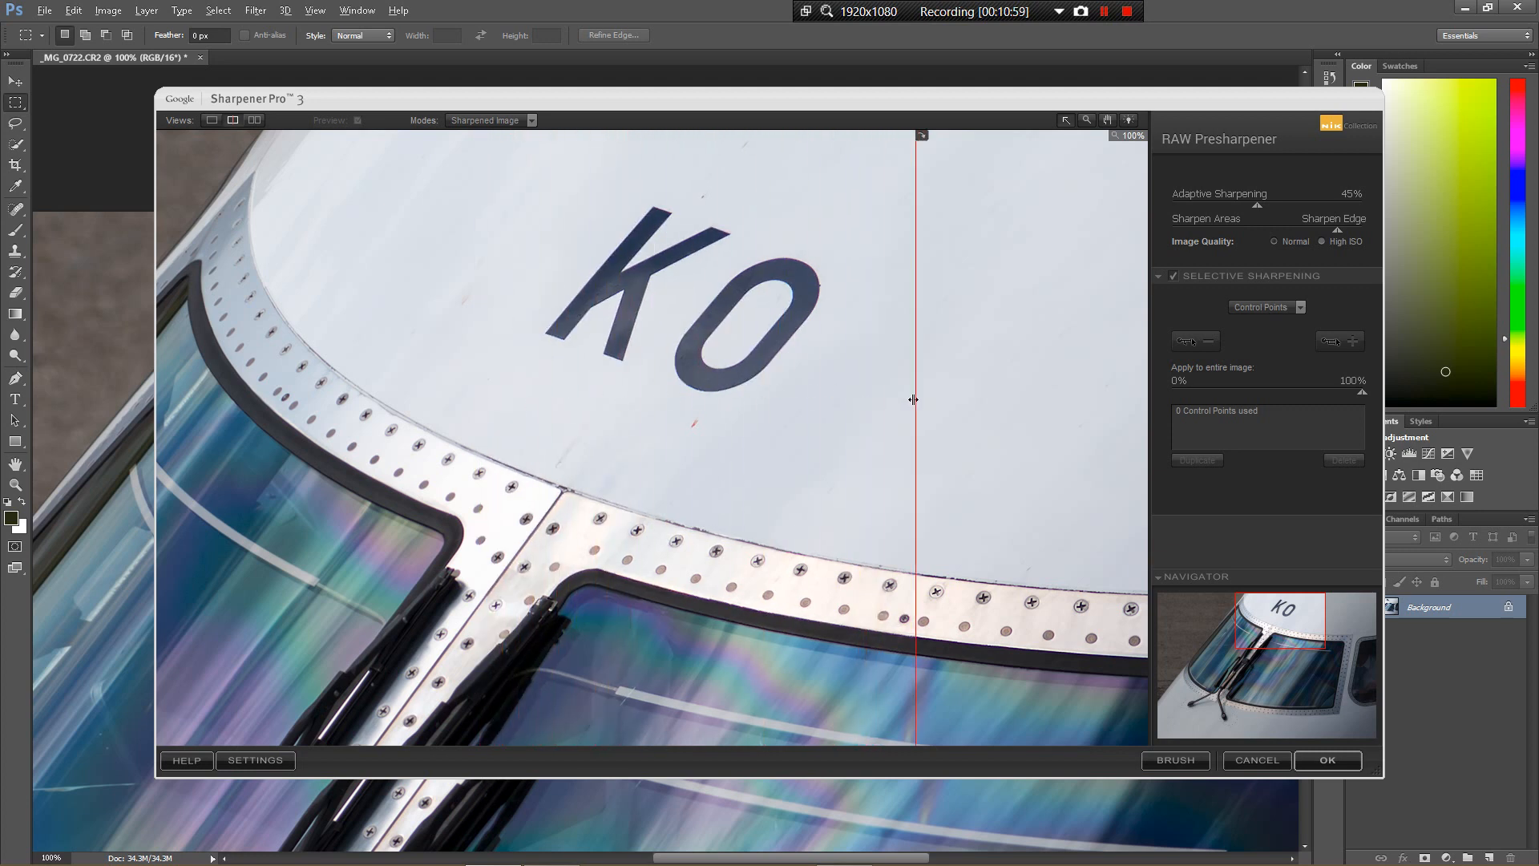
left_click(1328, 760)
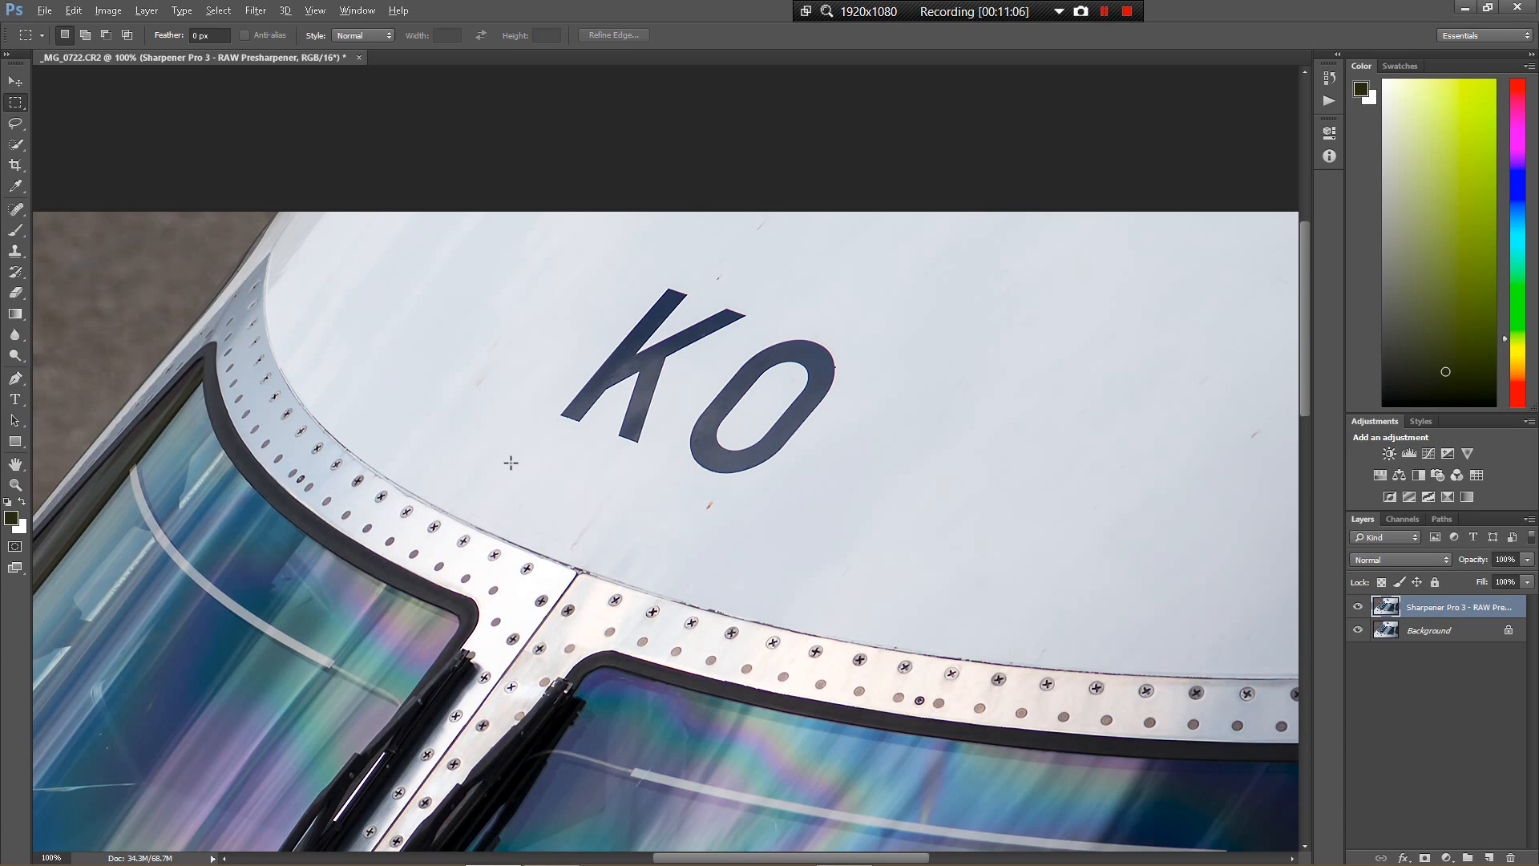
Step: Inspect the sharpened photo at actual size and apply Dfine 2 noise reduction with its automatic profile
left_click_drag(484, 517, 909, 119)
left_click_drag(685, 522, 813, 147)
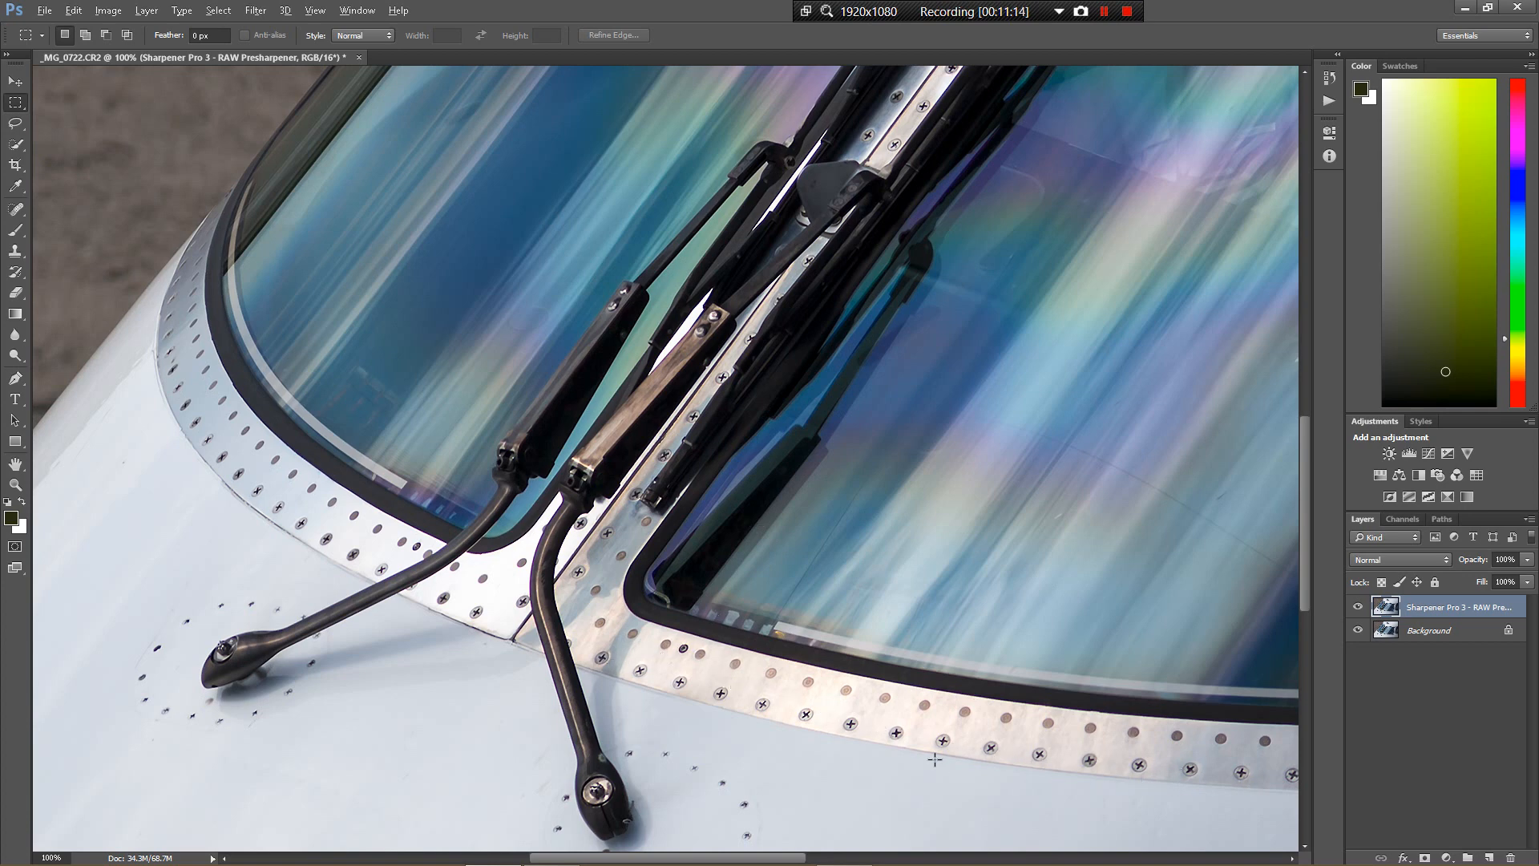
left_click_drag(950, 320, 495, 862)
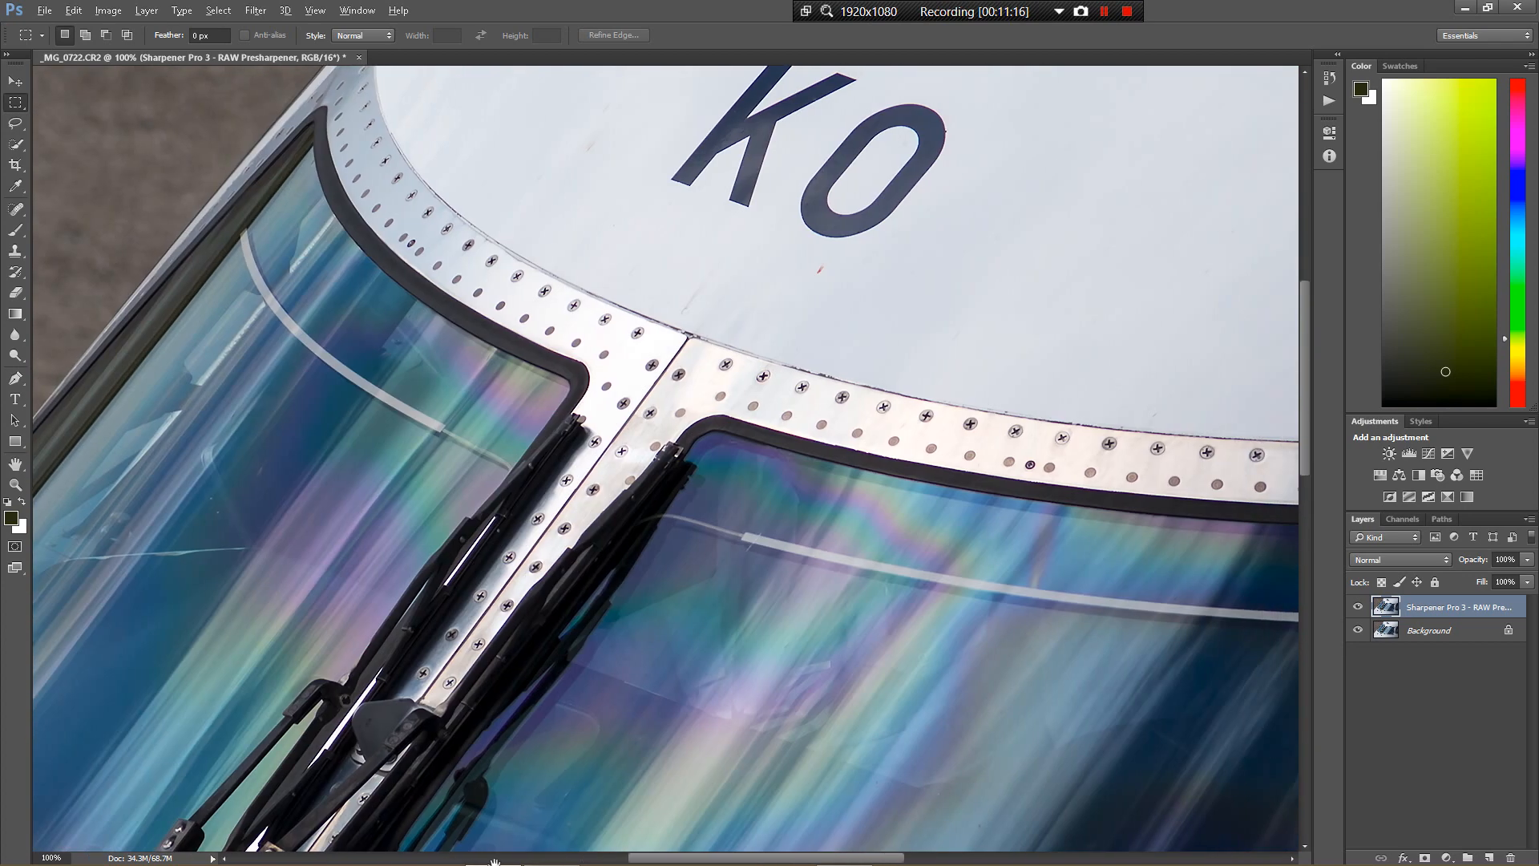
left_click_drag(807, 337, 845, 457)
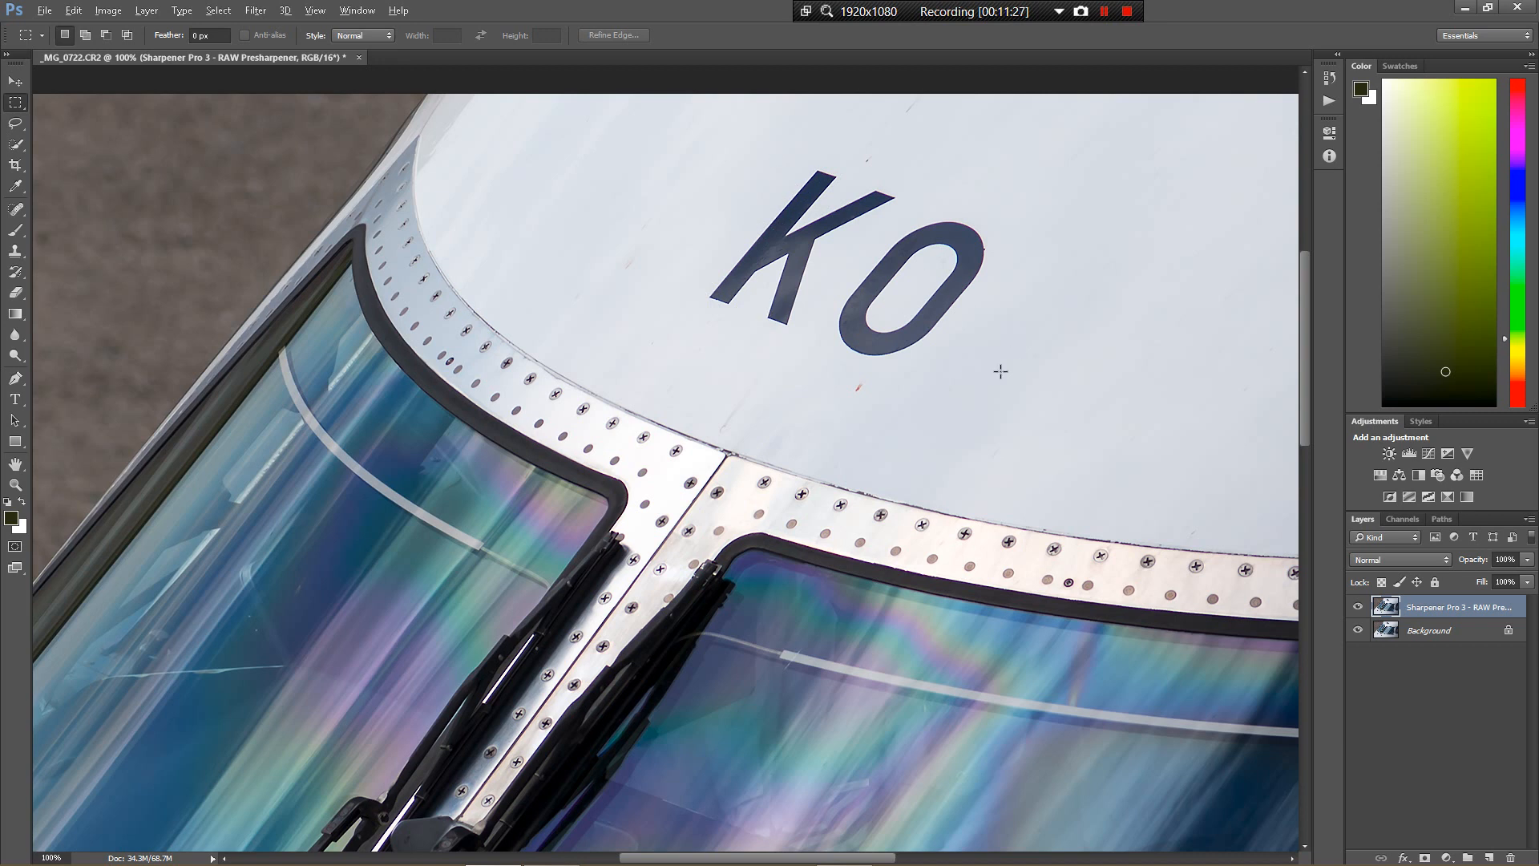
left_click(255, 9)
mouse_move(479, 366)
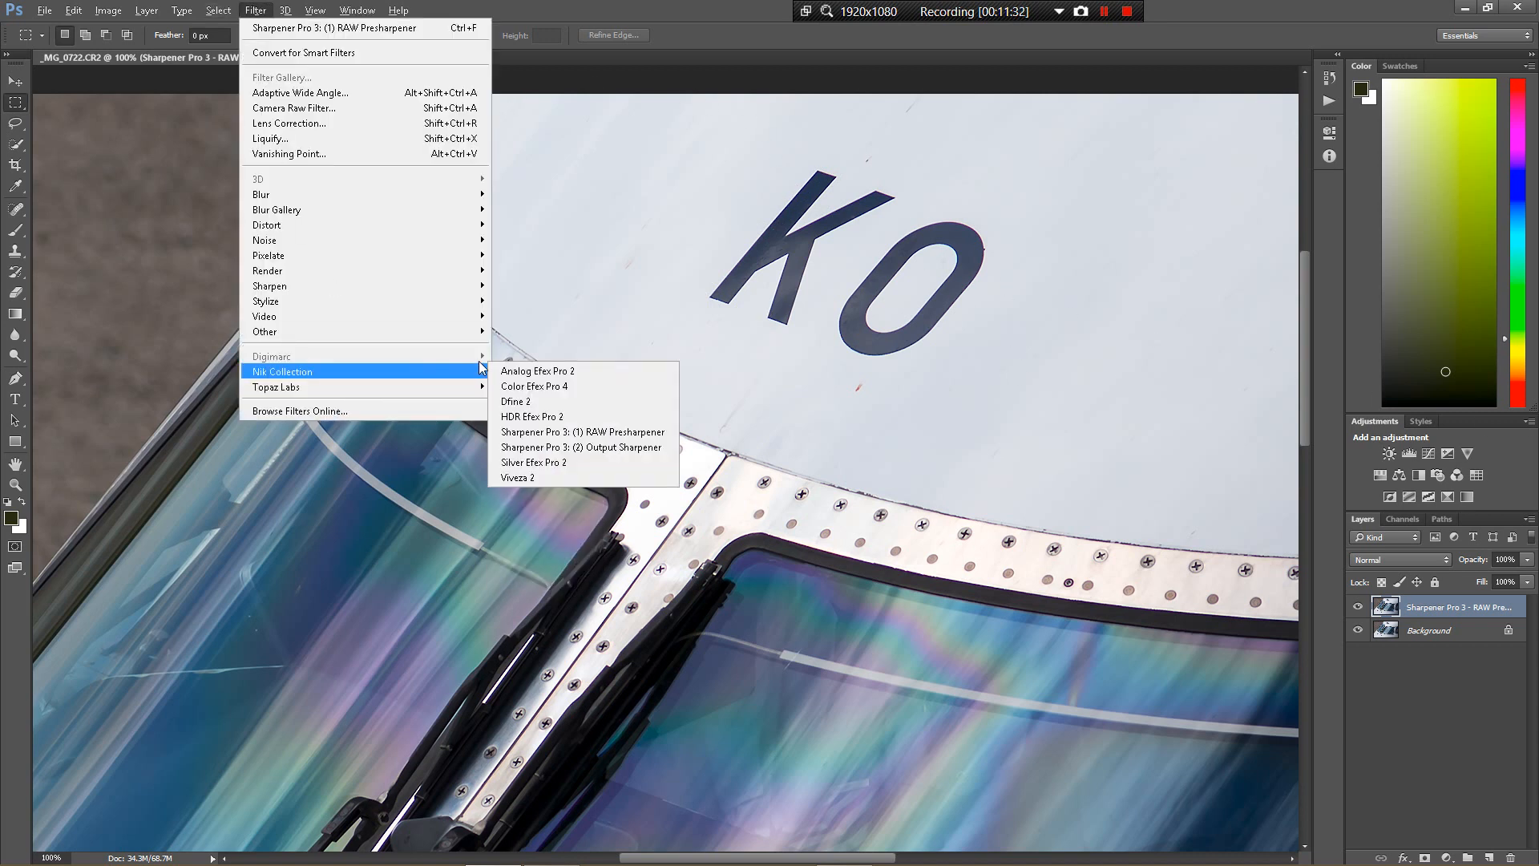
left_click(532, 399)
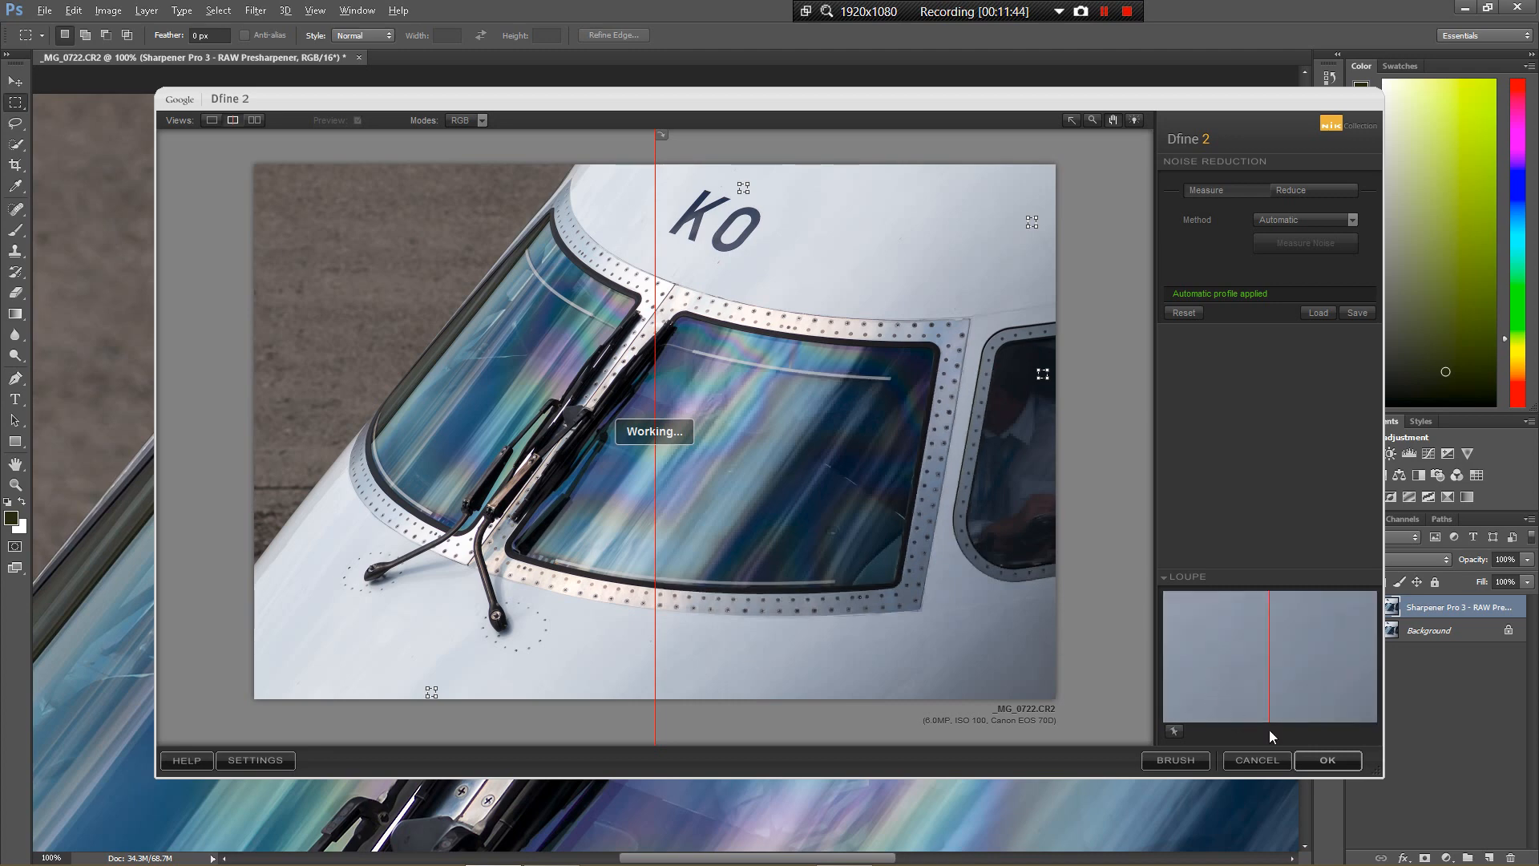
left_click(1327, 760)
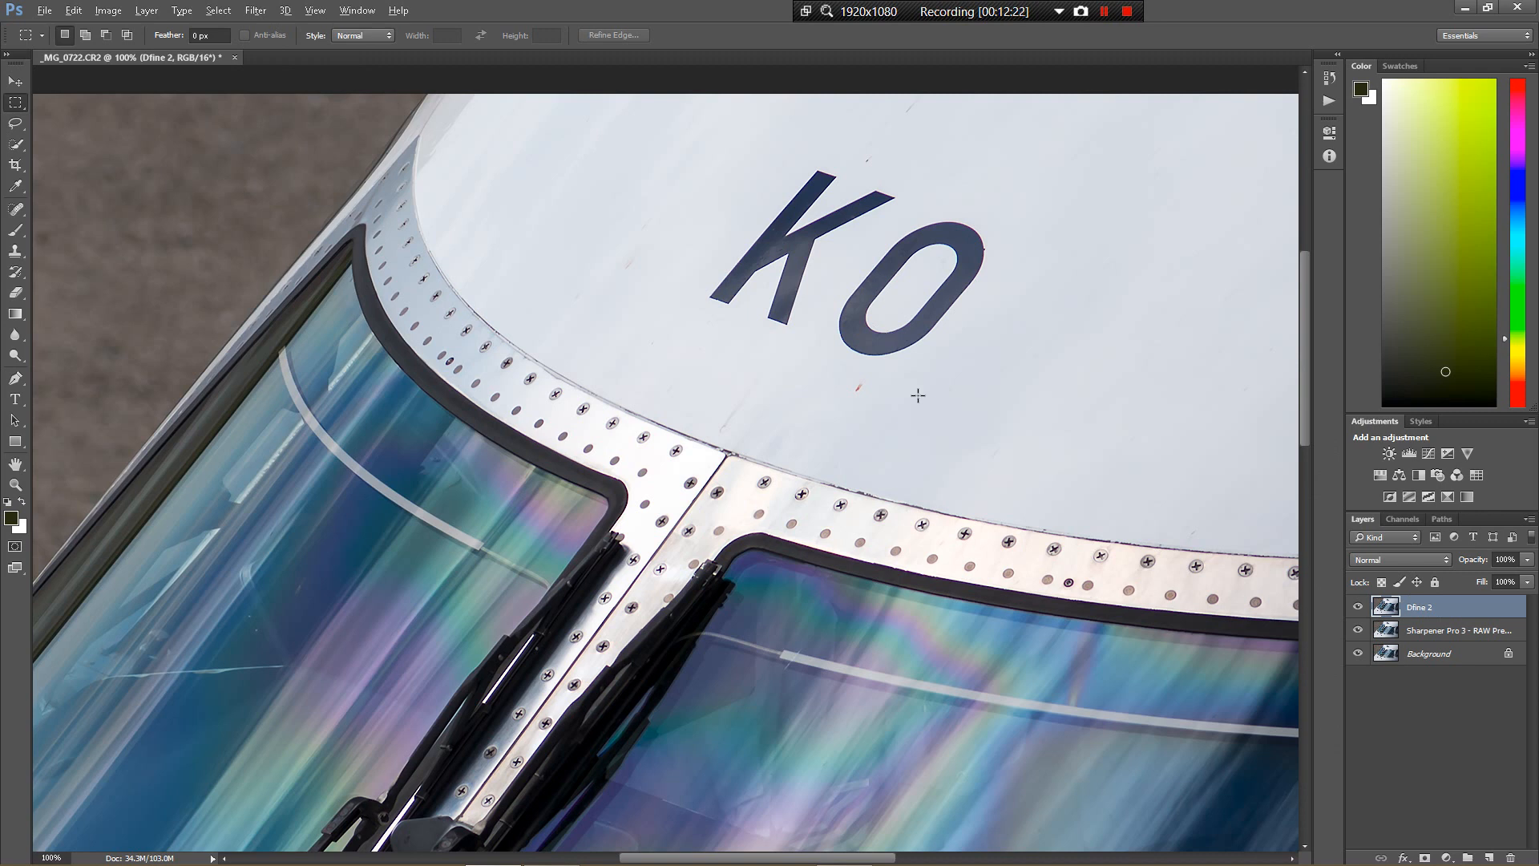
Step: Open the noise-reduced layer in Color Efex Pro 4 and remove the Glamour Glow filter
scroll(917, 395, "down", 5)
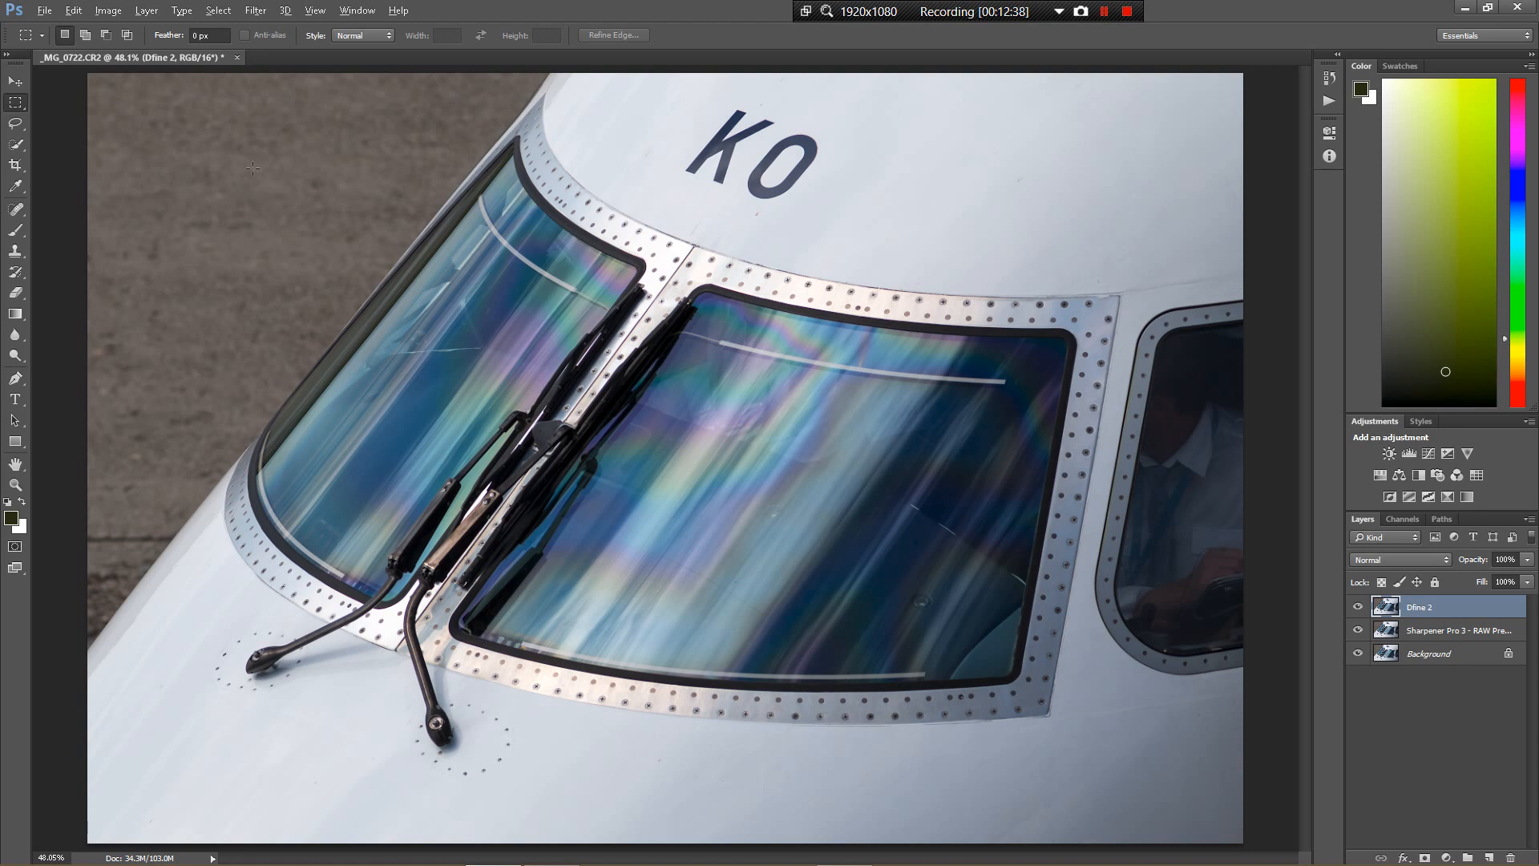
left_click(255, 10)
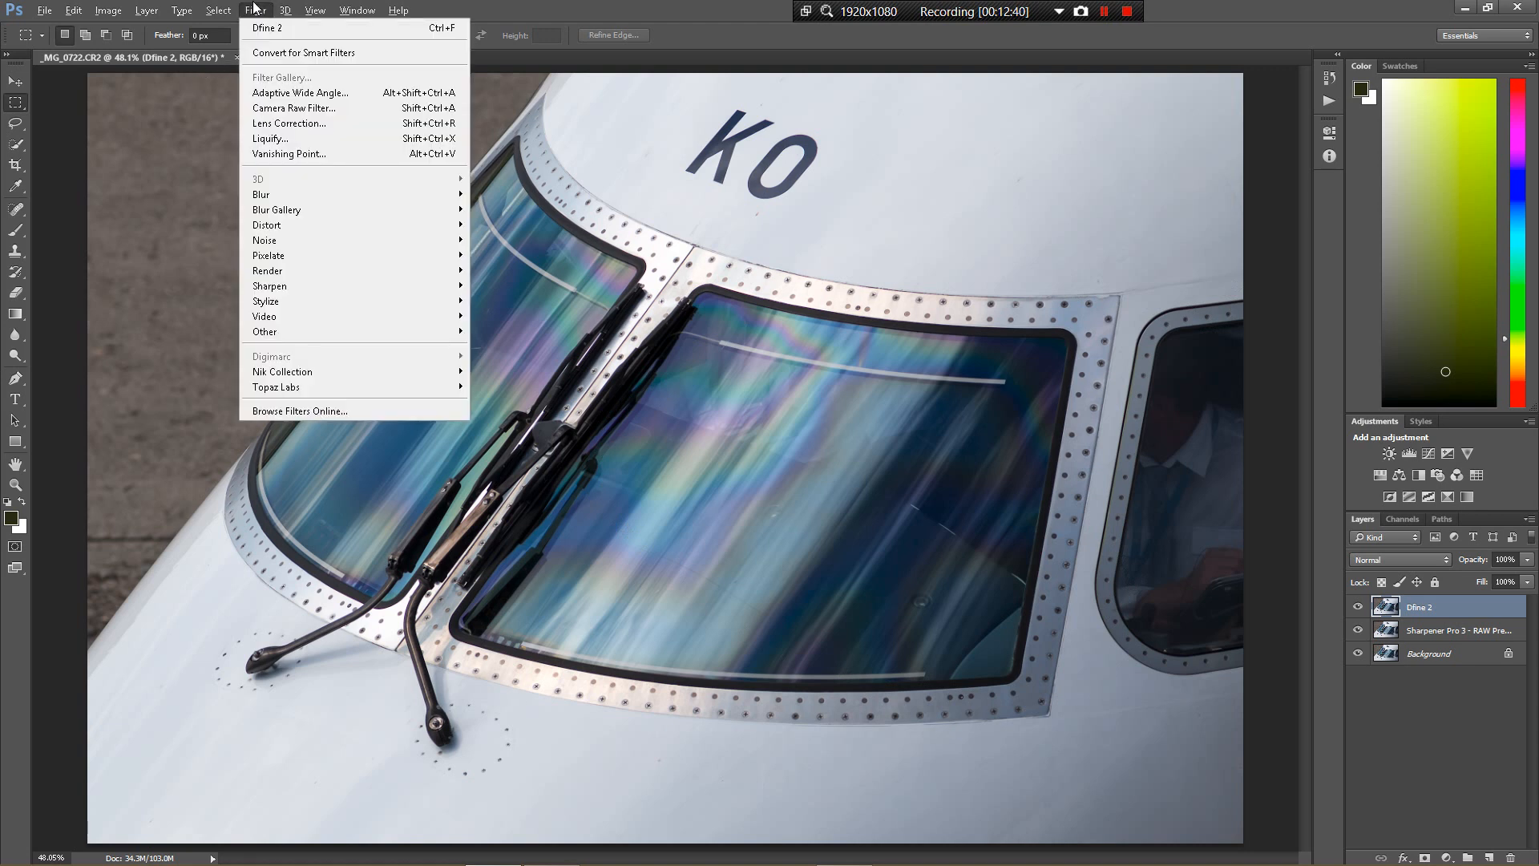
left_click(786, 25)
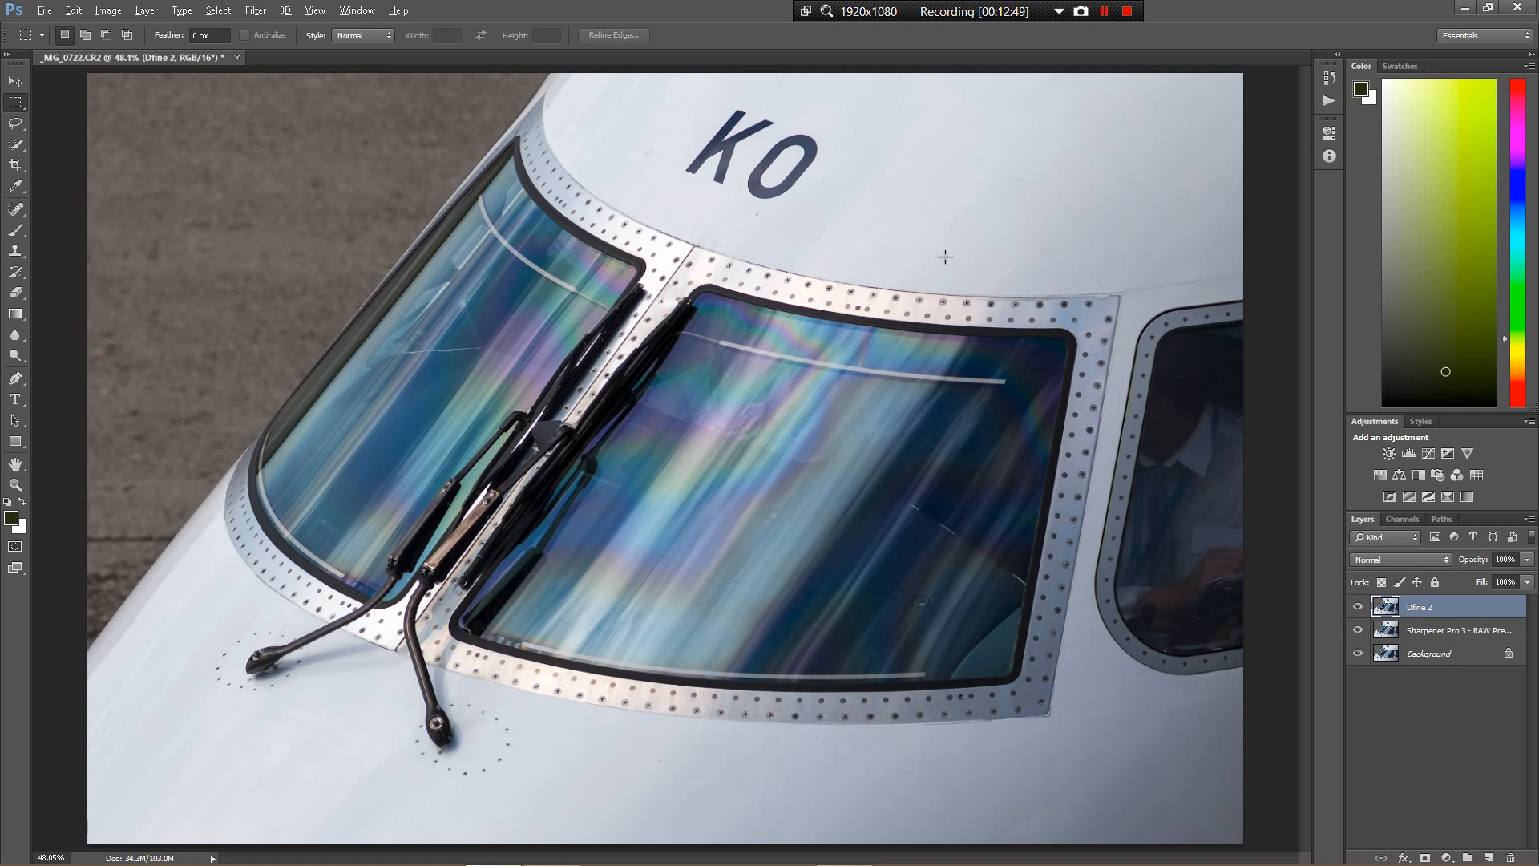
left_click(256, 11)
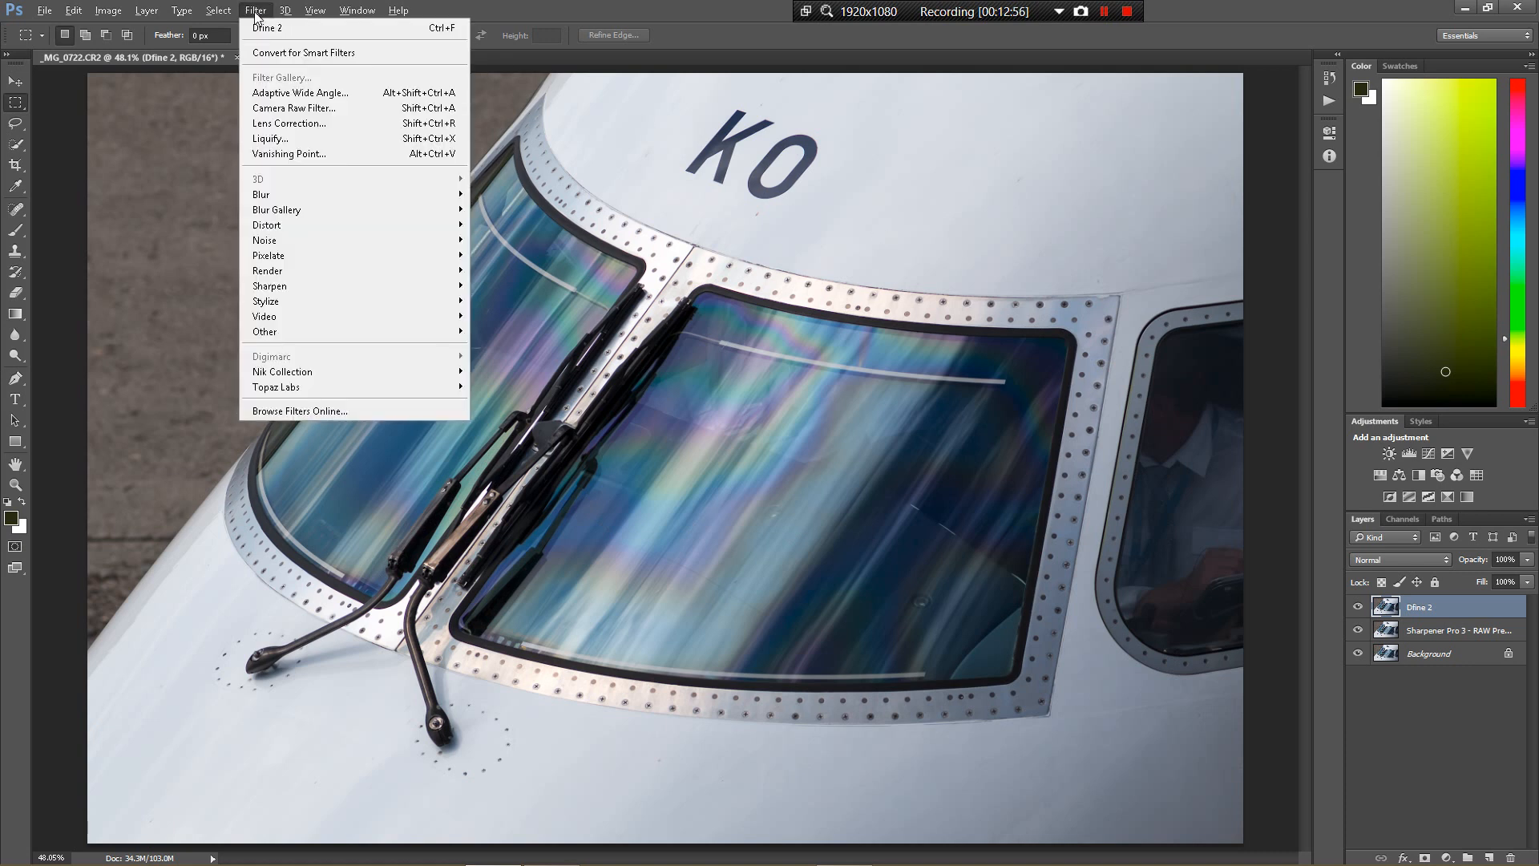
mouse_move(433, 371)
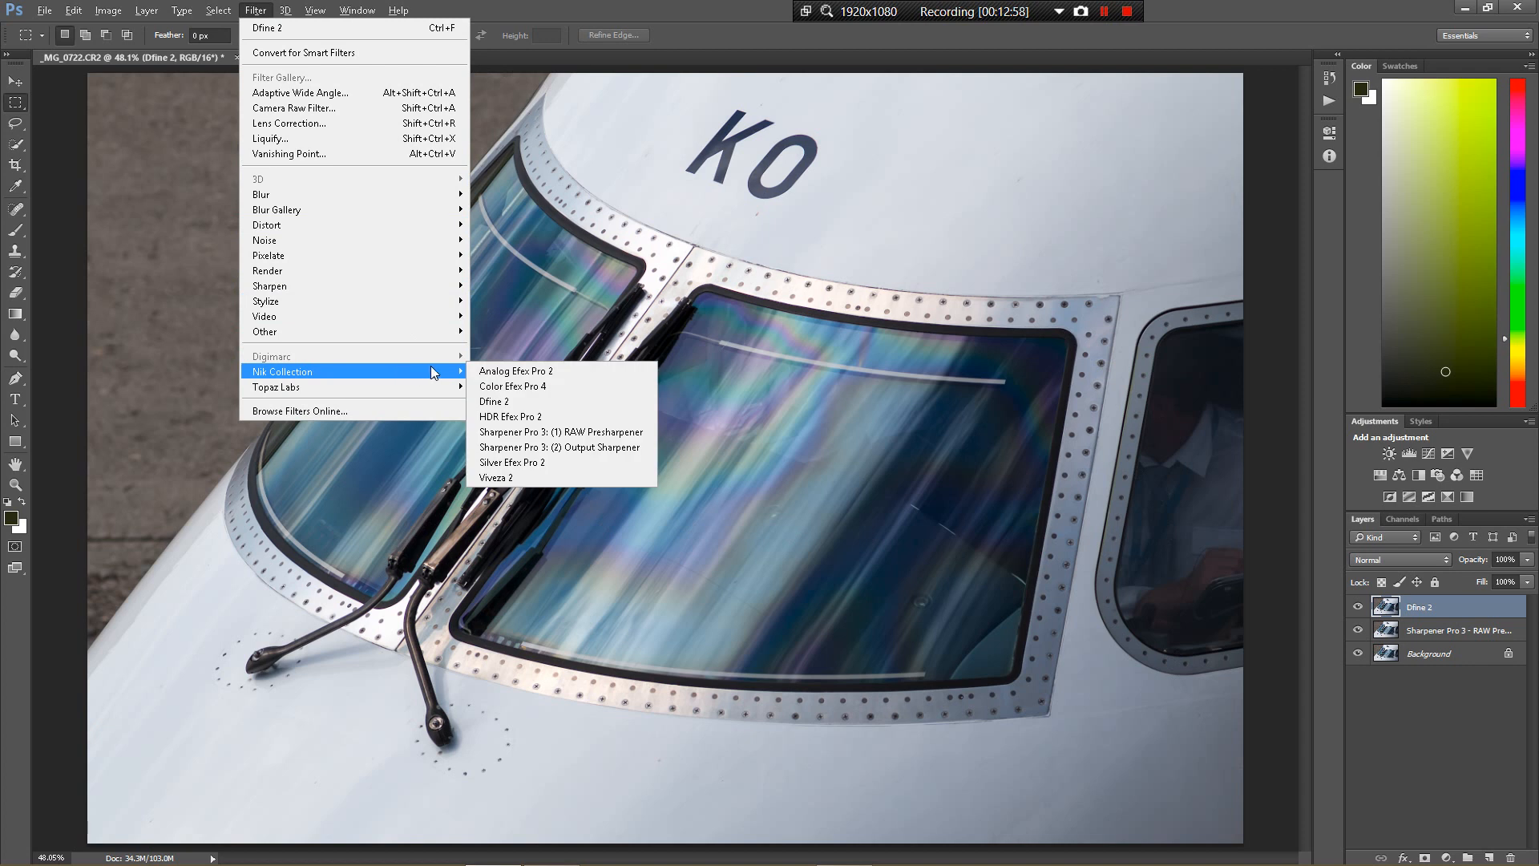
left_click(516, 386)
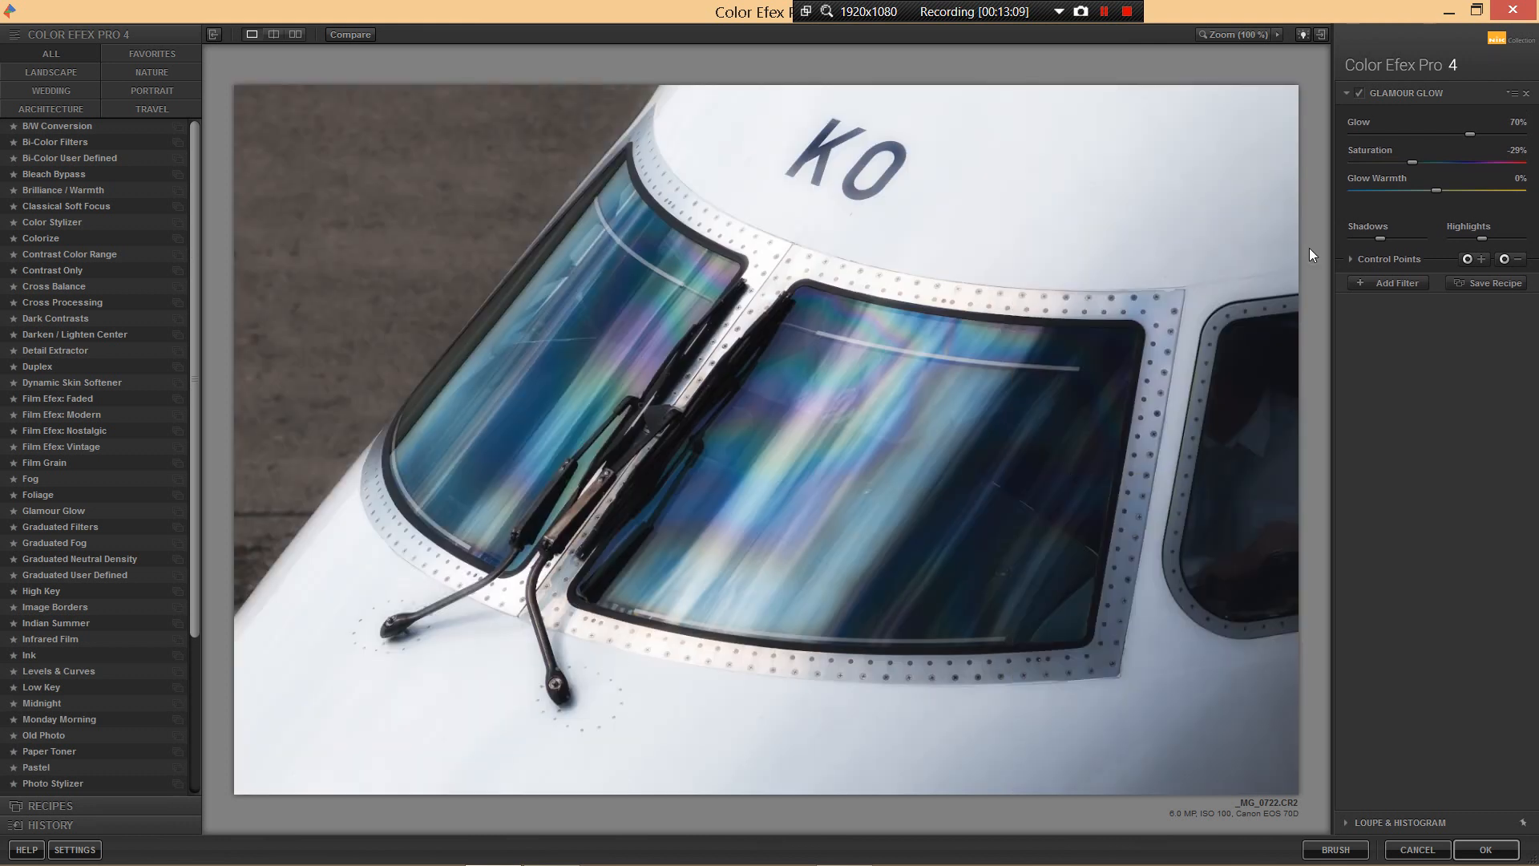
left_click(1526, 93)
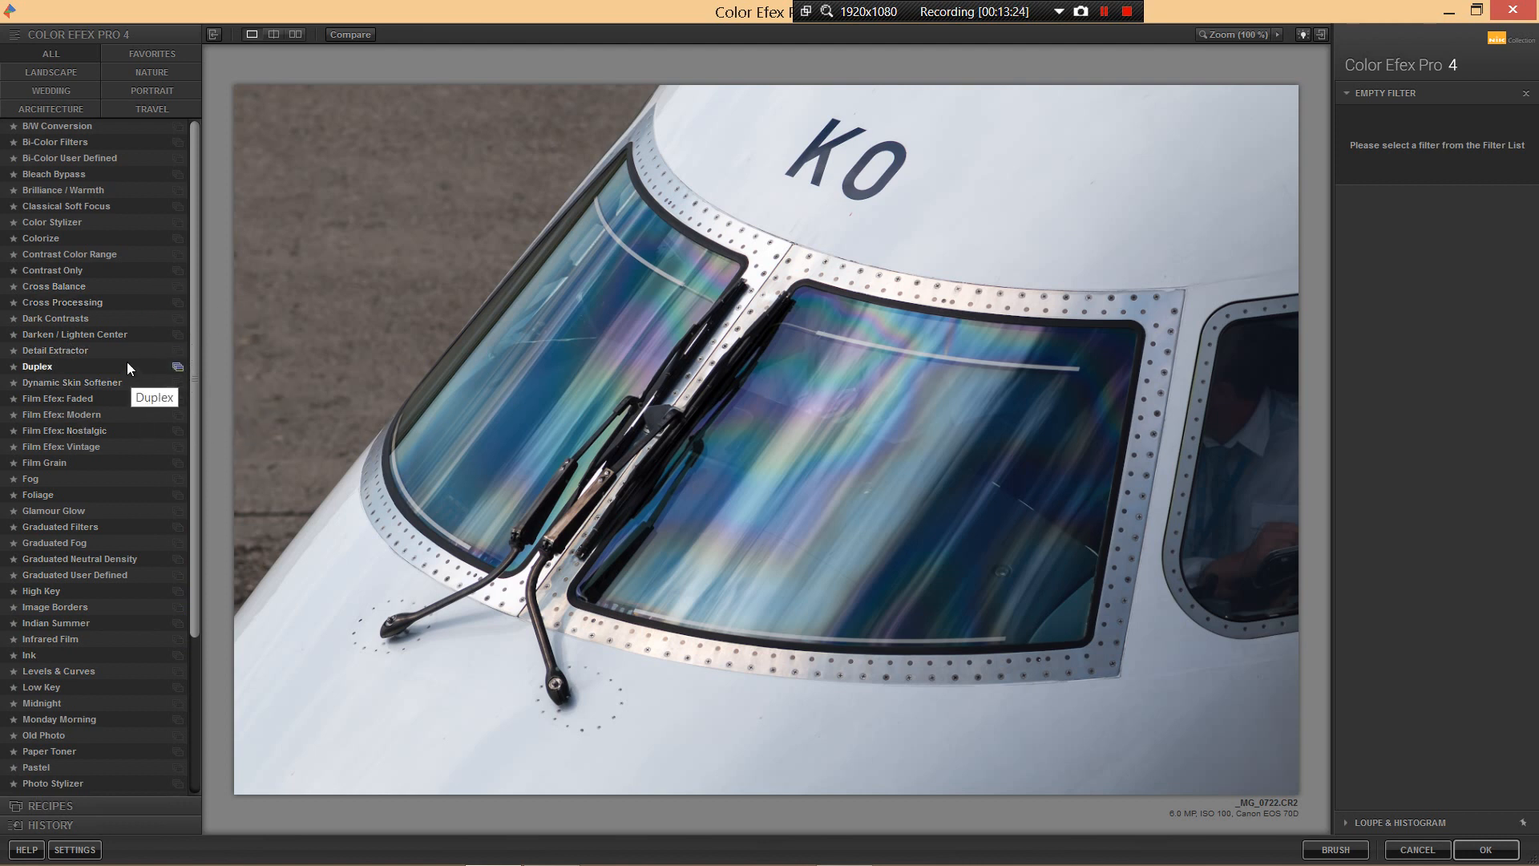
Step: Apply the Detail Extractor filter and compare the photo with and without its effect
left_click(79, 351)
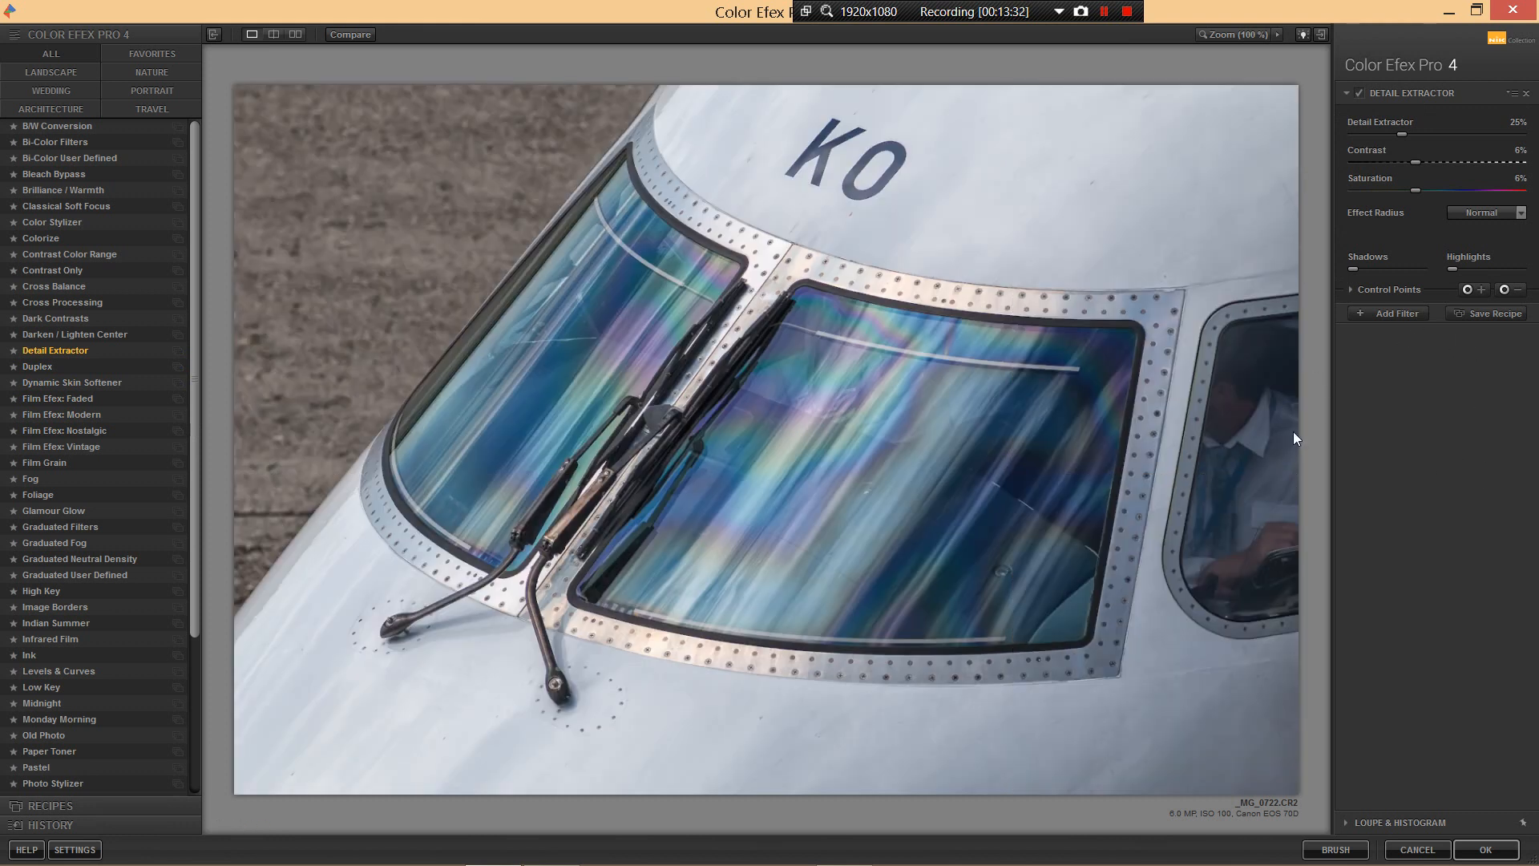
left_click(1358, 93)
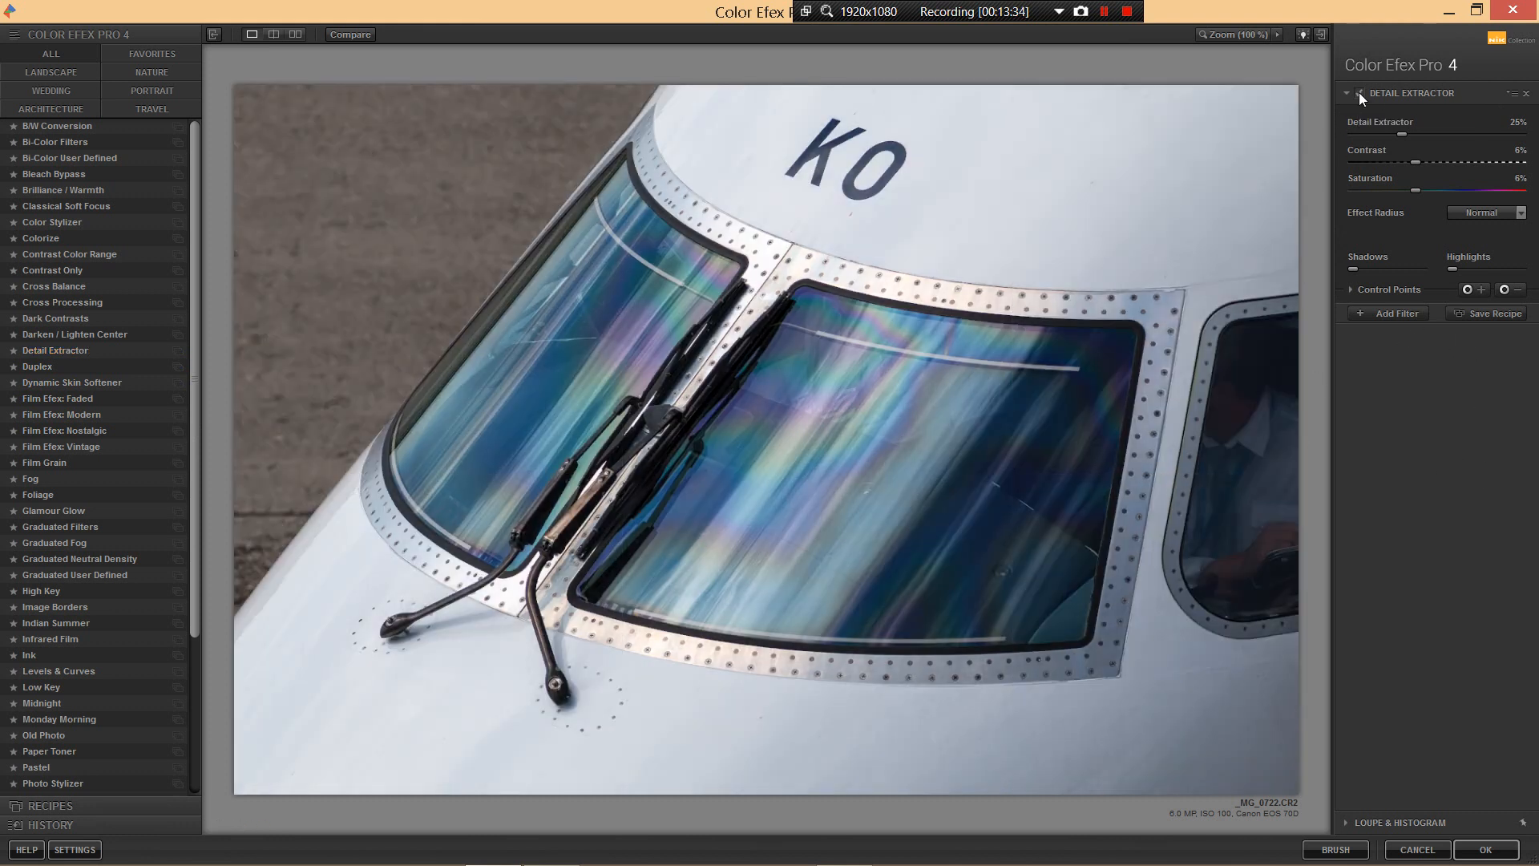
left_click(1358, 93)
left_click(1358, 93)
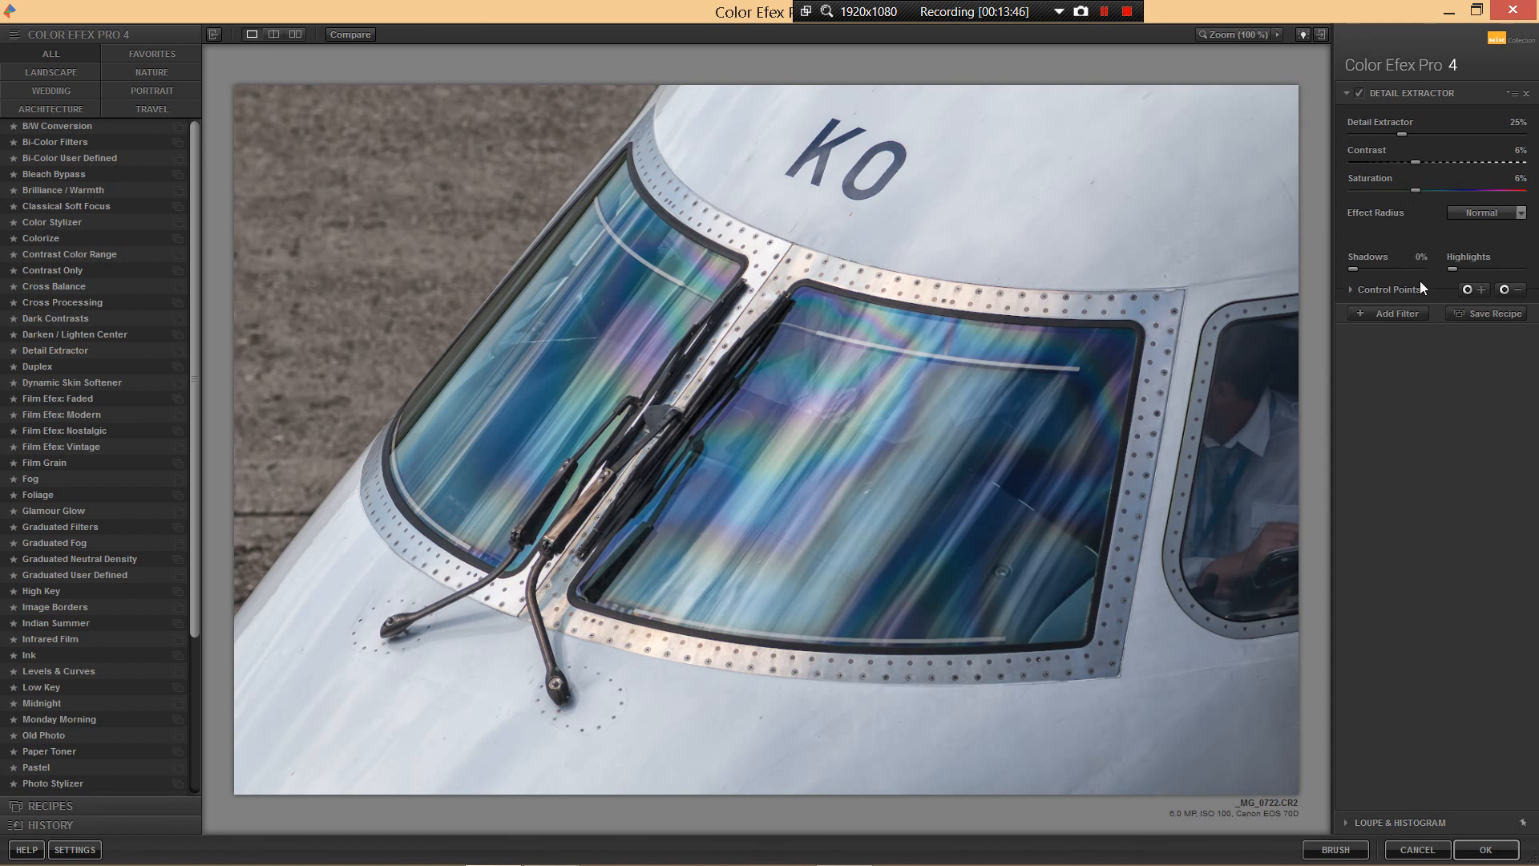
Step: Set the Detail Extractor's overall opacity to 50% and switch the filter off to compare with the unfiltered photo
left_click(1350, 289)
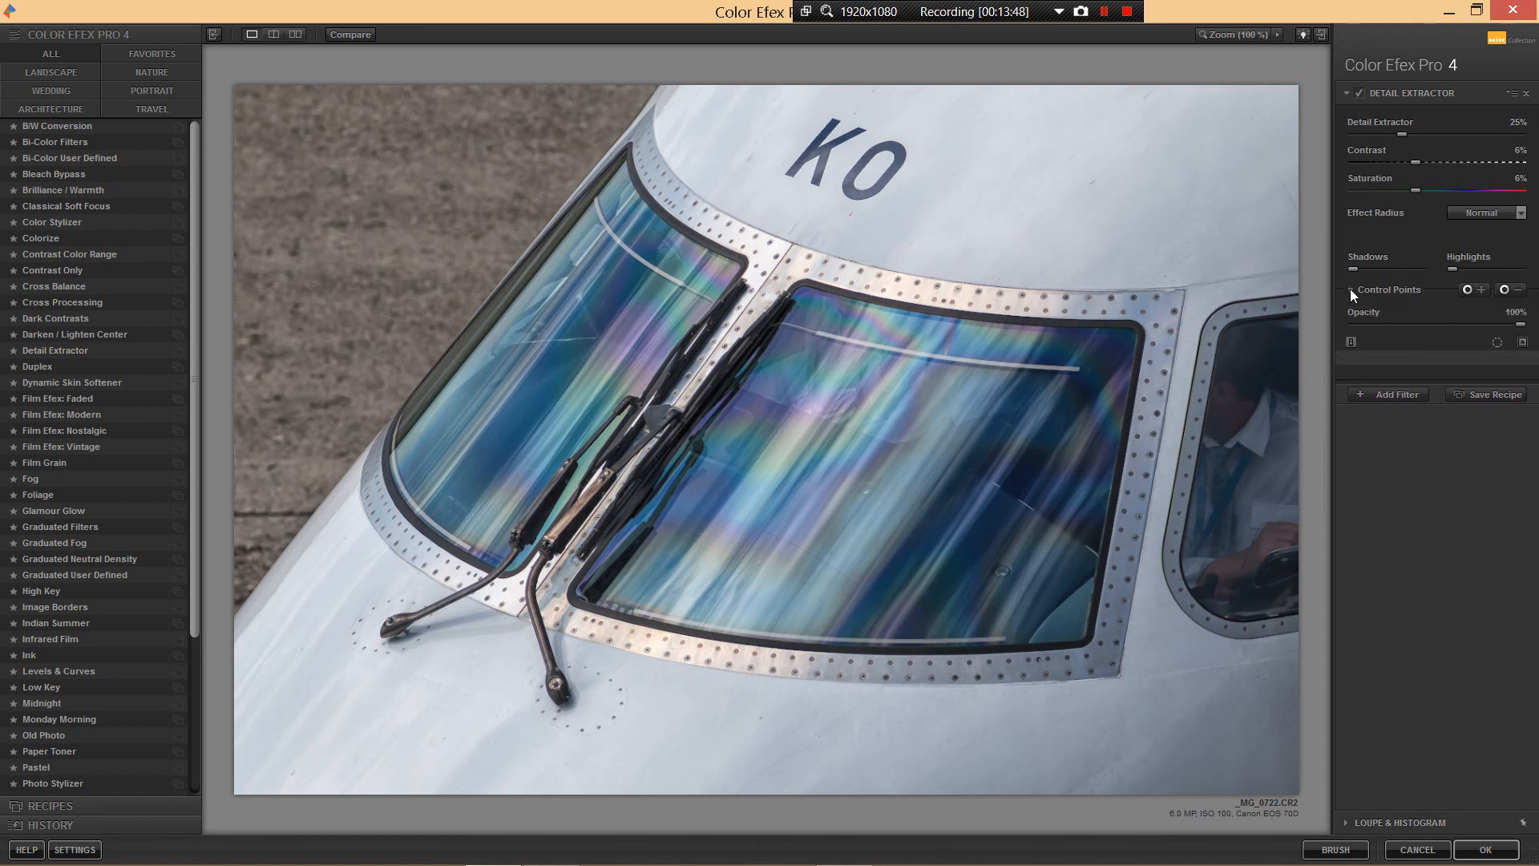
left_click_drag(1446, 325, 1436, 324)
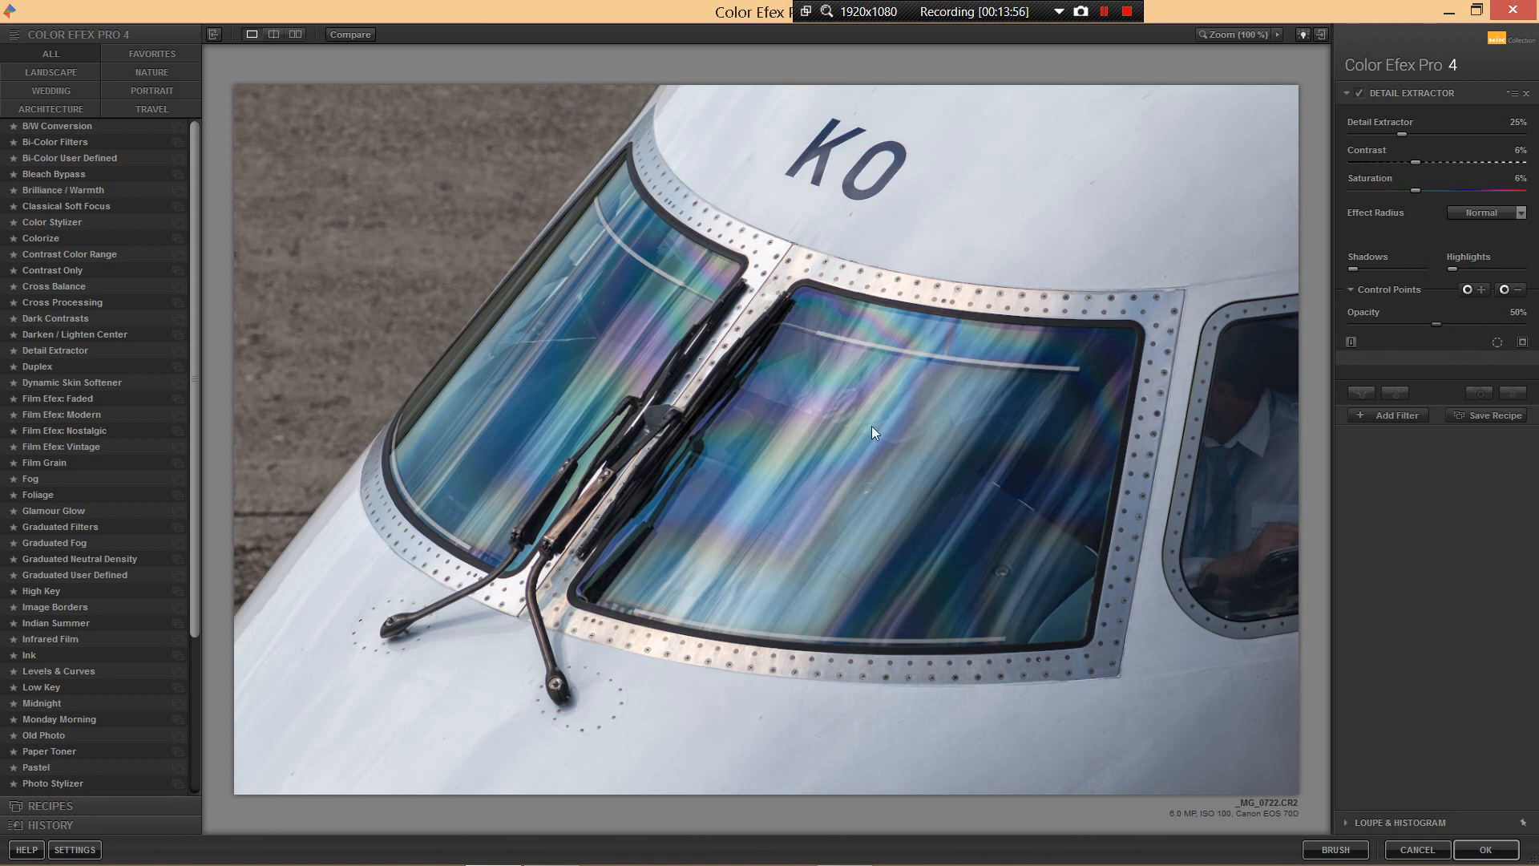
left_click(1355, 90)
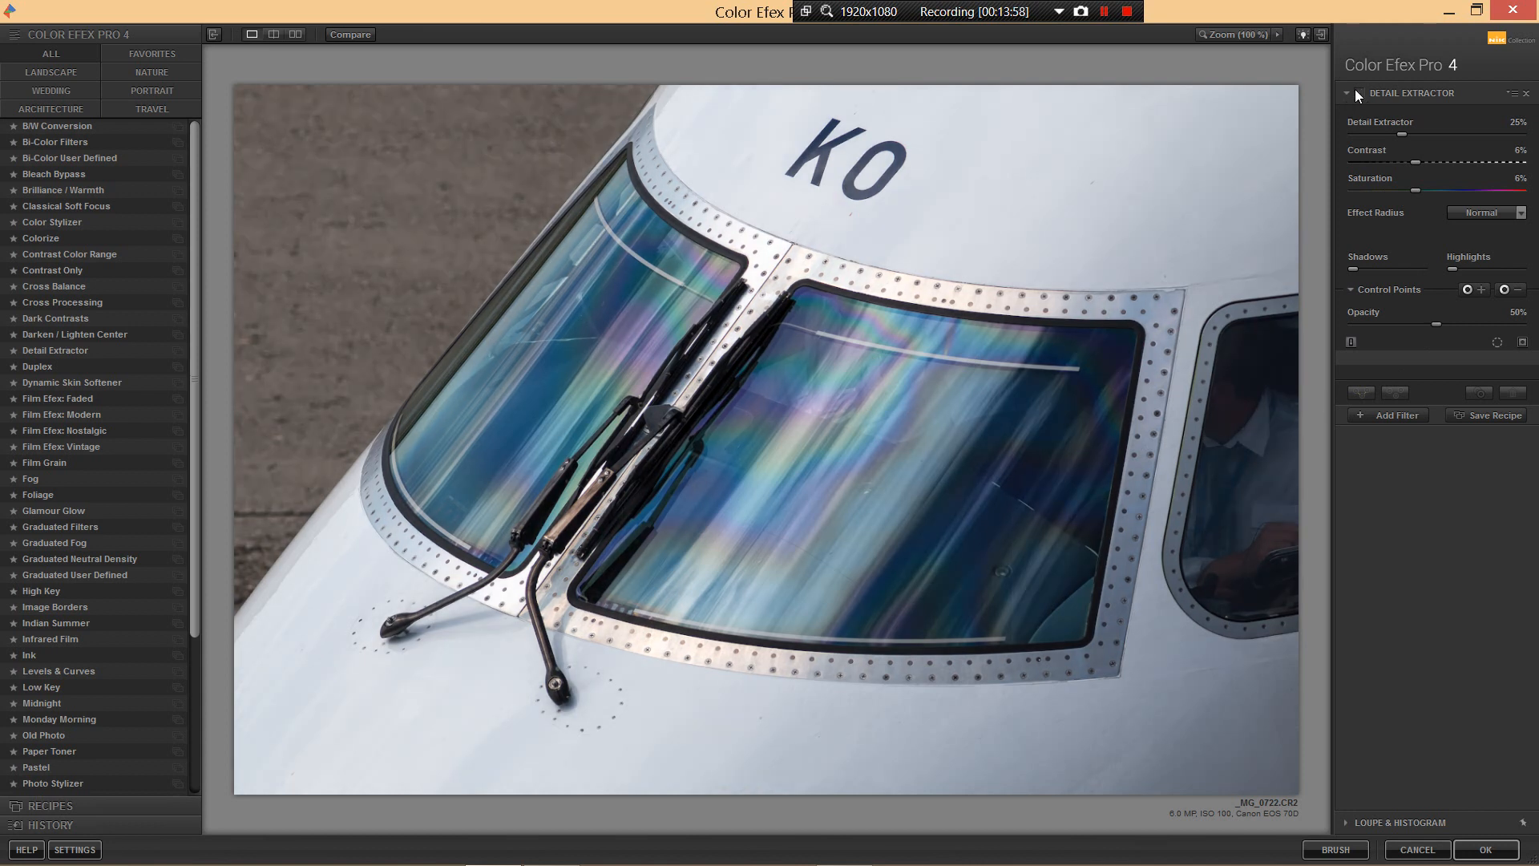
Step: Switch the Detail Extractor filter back on with Detail Extractor at 20% and Contrast at 35%, and add a second filter slot
left_click(1356, 90)
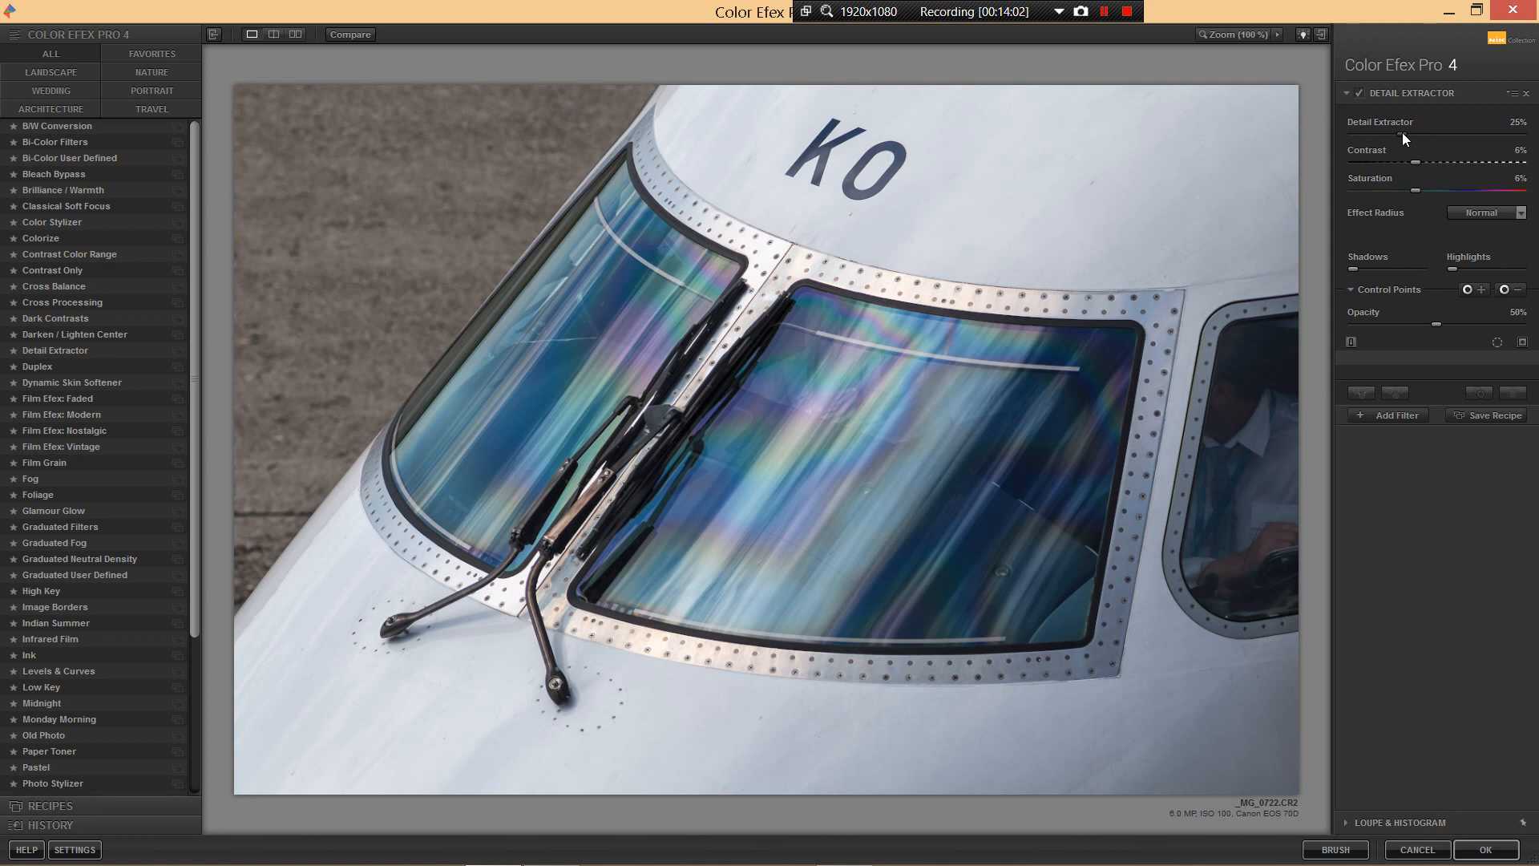
left_click_drag(1395, 133, 1392, 133)
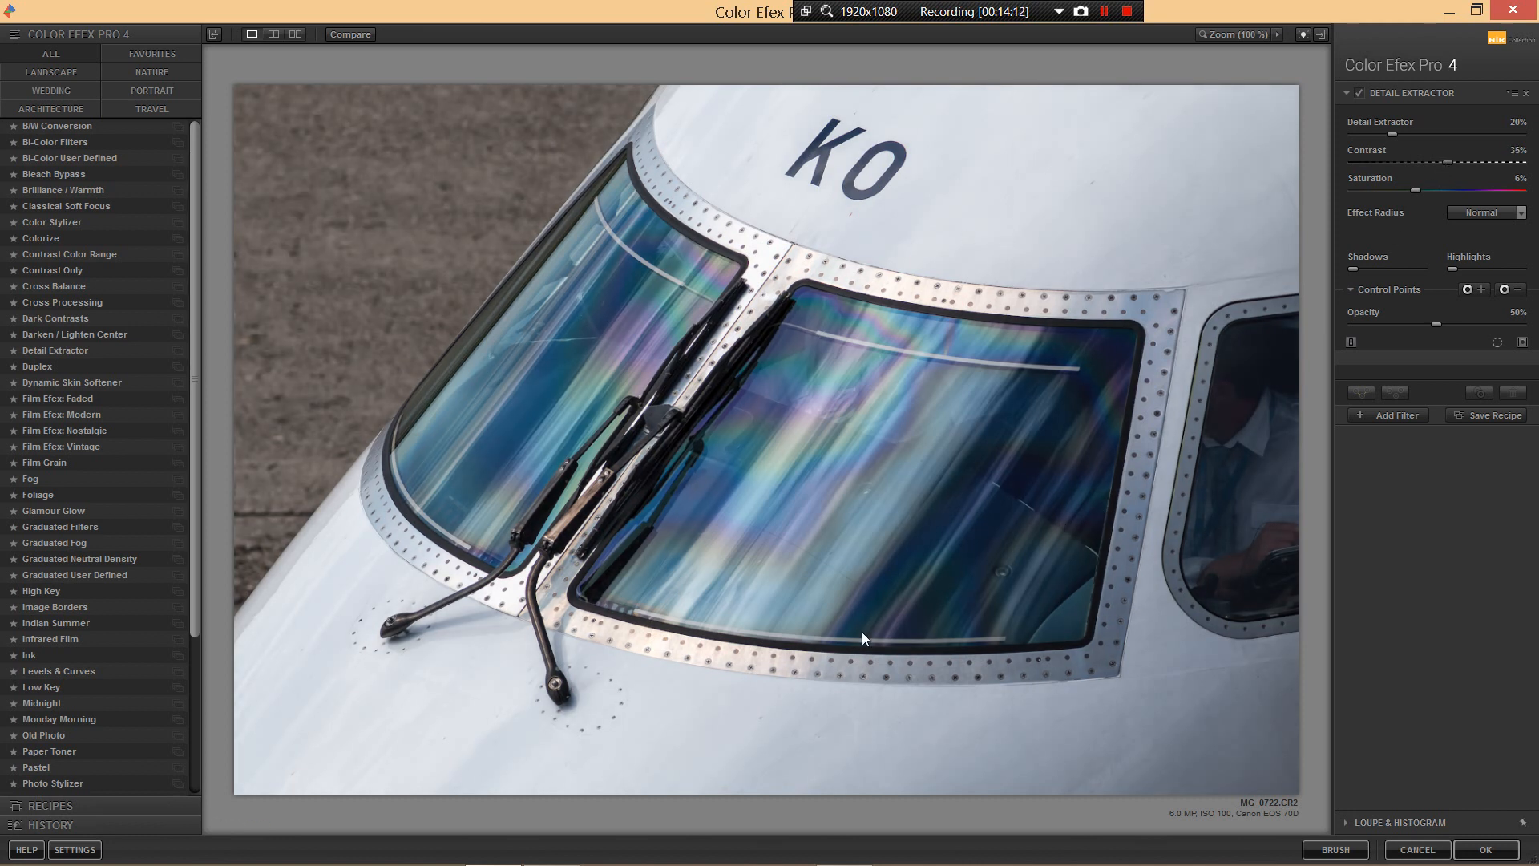
left_click(1431, 190)
left_click(1360, 415)
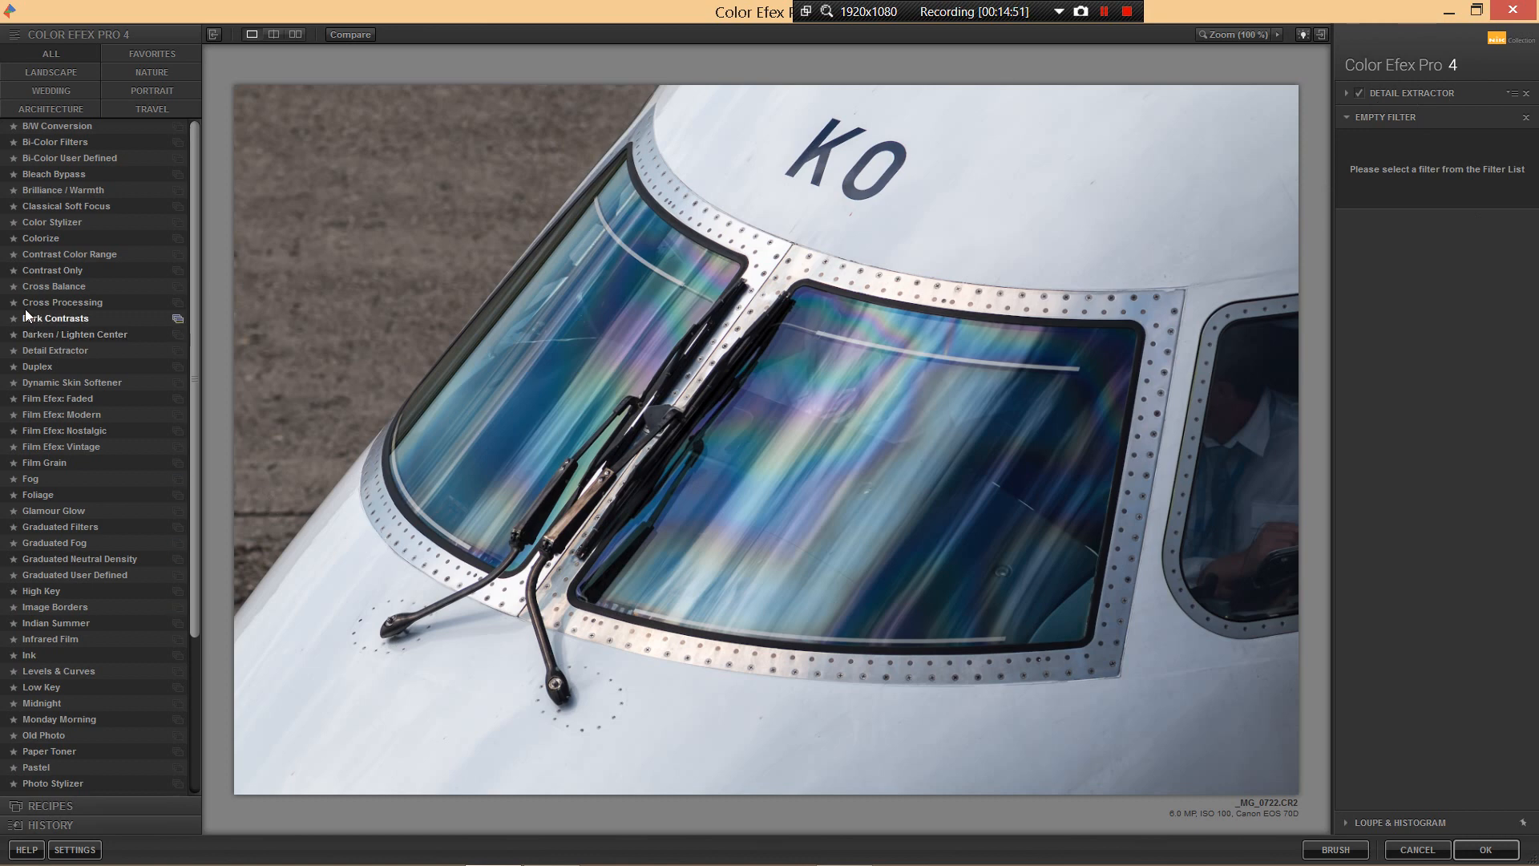
Step: Try the Bleach Bypass filter at 50% opacity with Saturation 0%, Contrast 20% and Local Contrast 10%
left_click(63, 175)
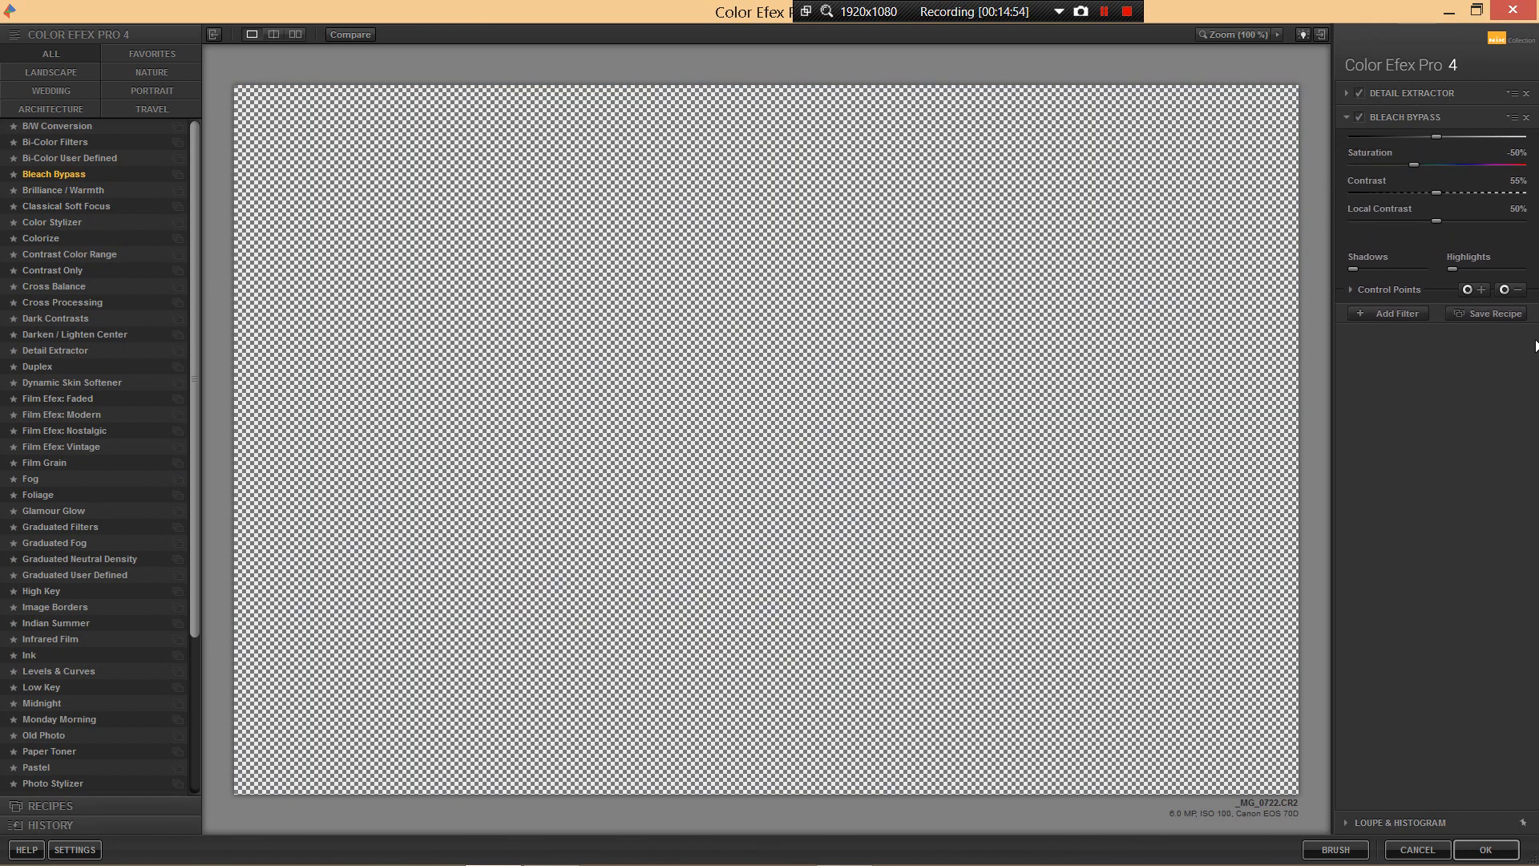
left_click(1349, 311)
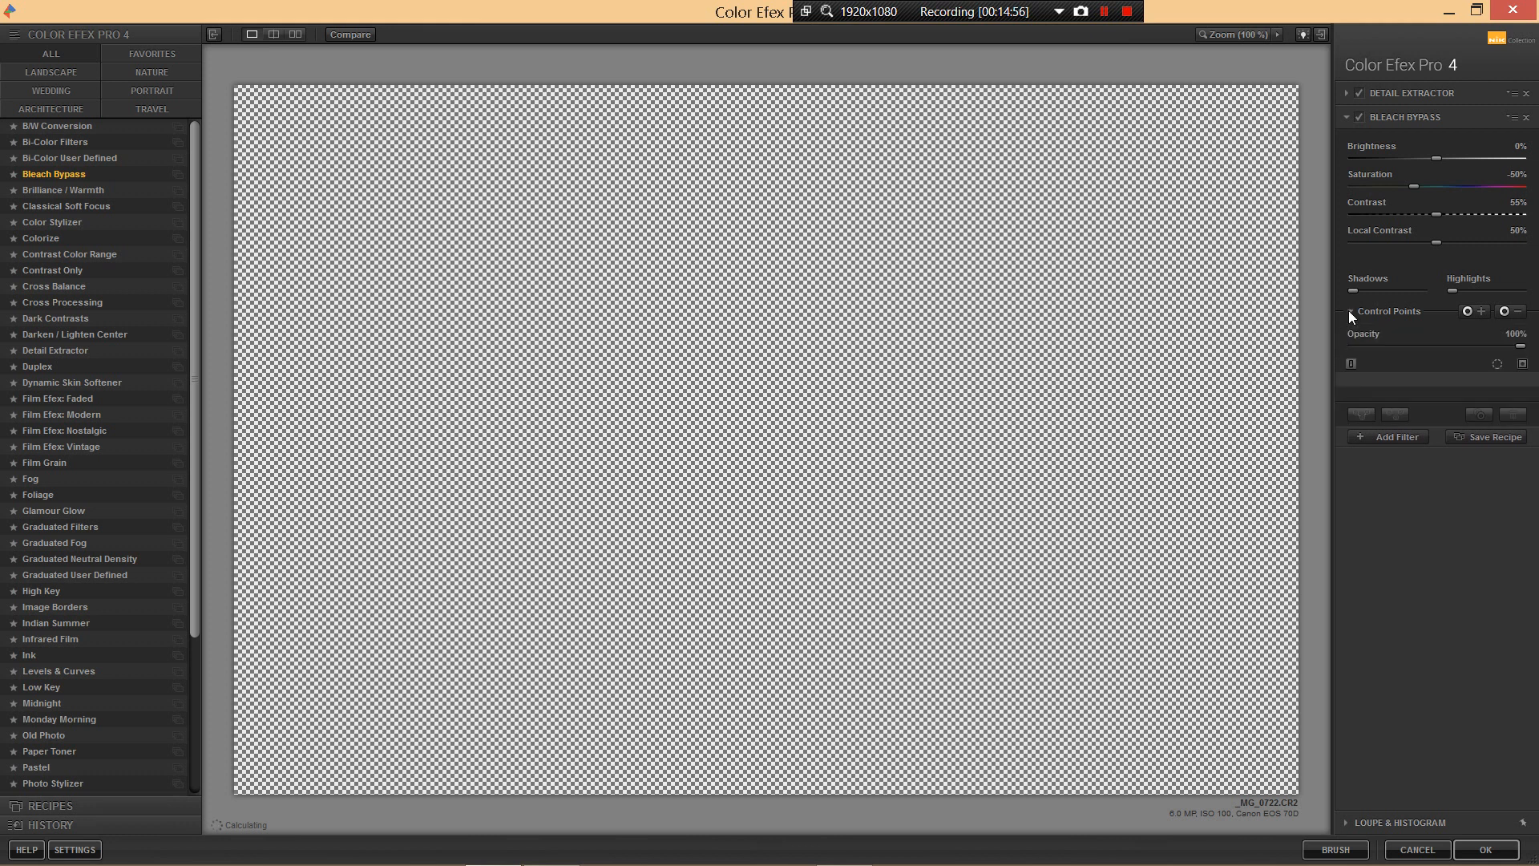
left_click_drag(1500, 346, 1440, 346)
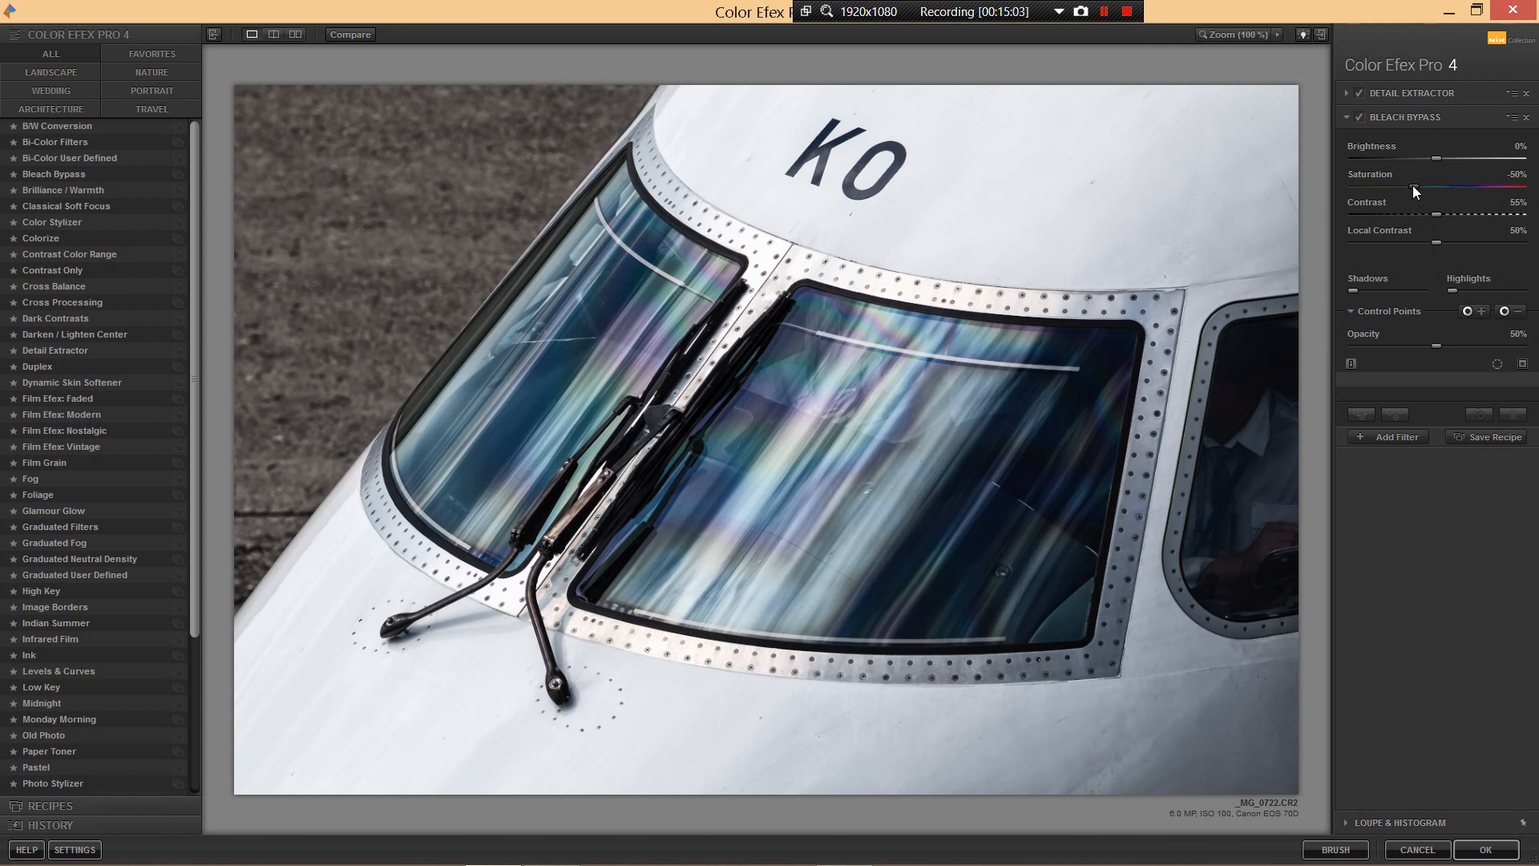
left_click_drag(1461, 185, 1473, 188)
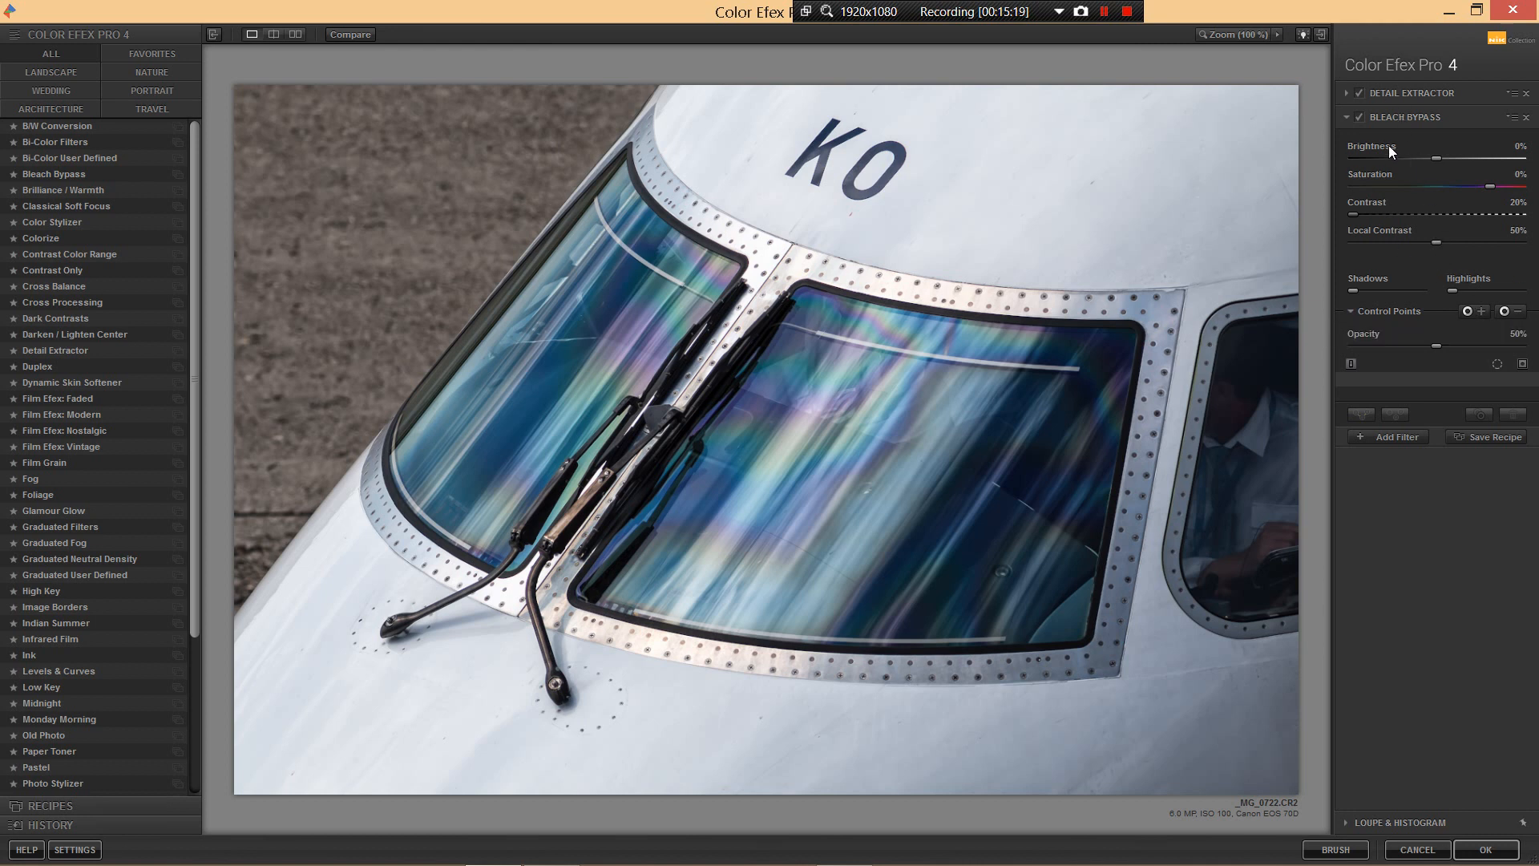
left_click(1399, 242)
left_click_drag(1394, 242, 1370, 239)
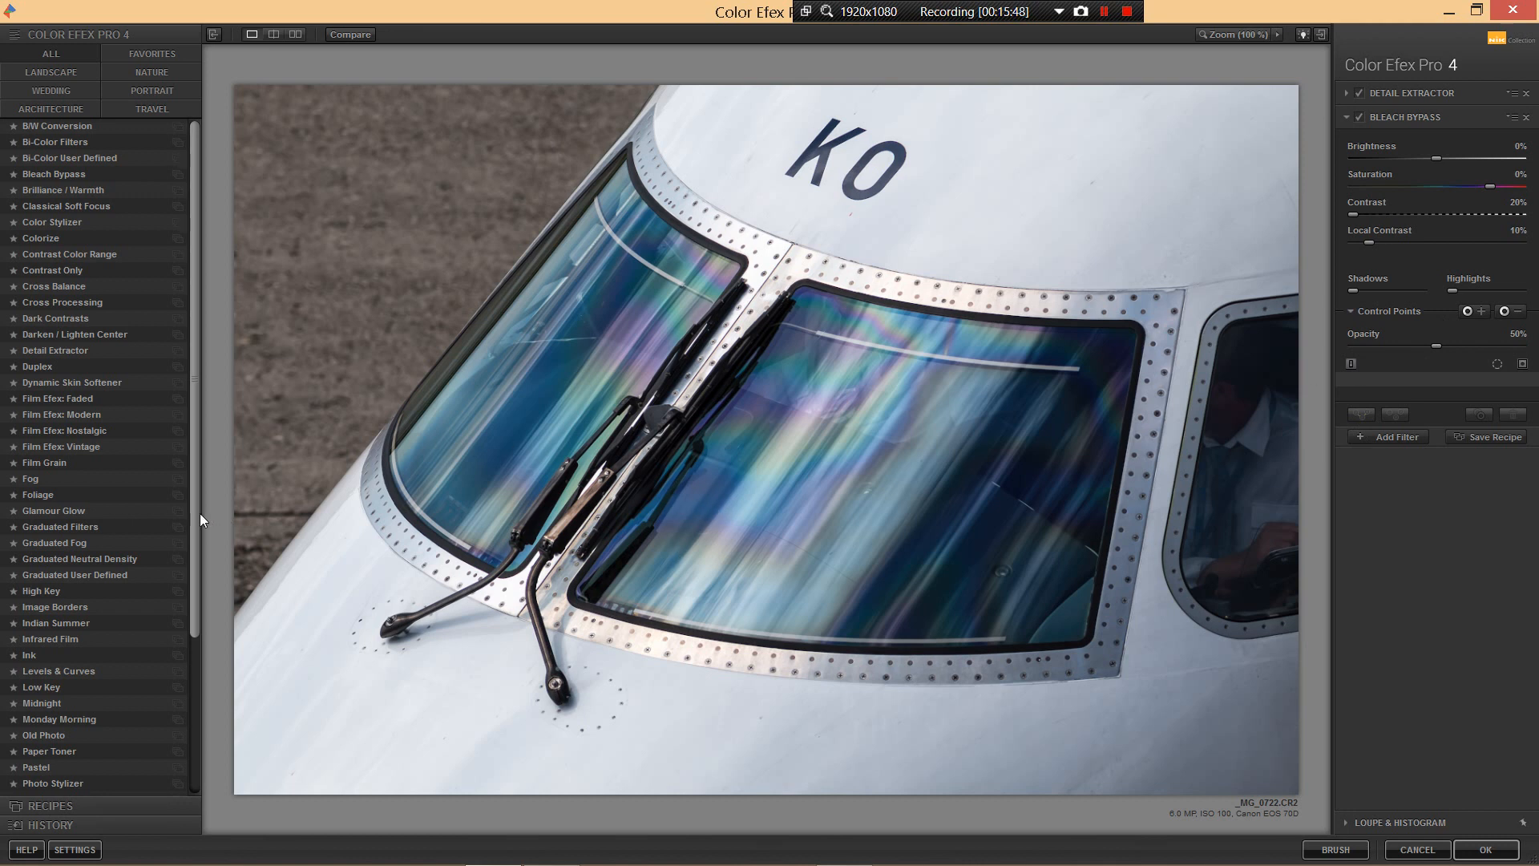
Step: Use Tonal Contrast as the second filter, with the Fine contrast type and an overall opacity of 50%
left_click_drag(194, 513, 205, 671)
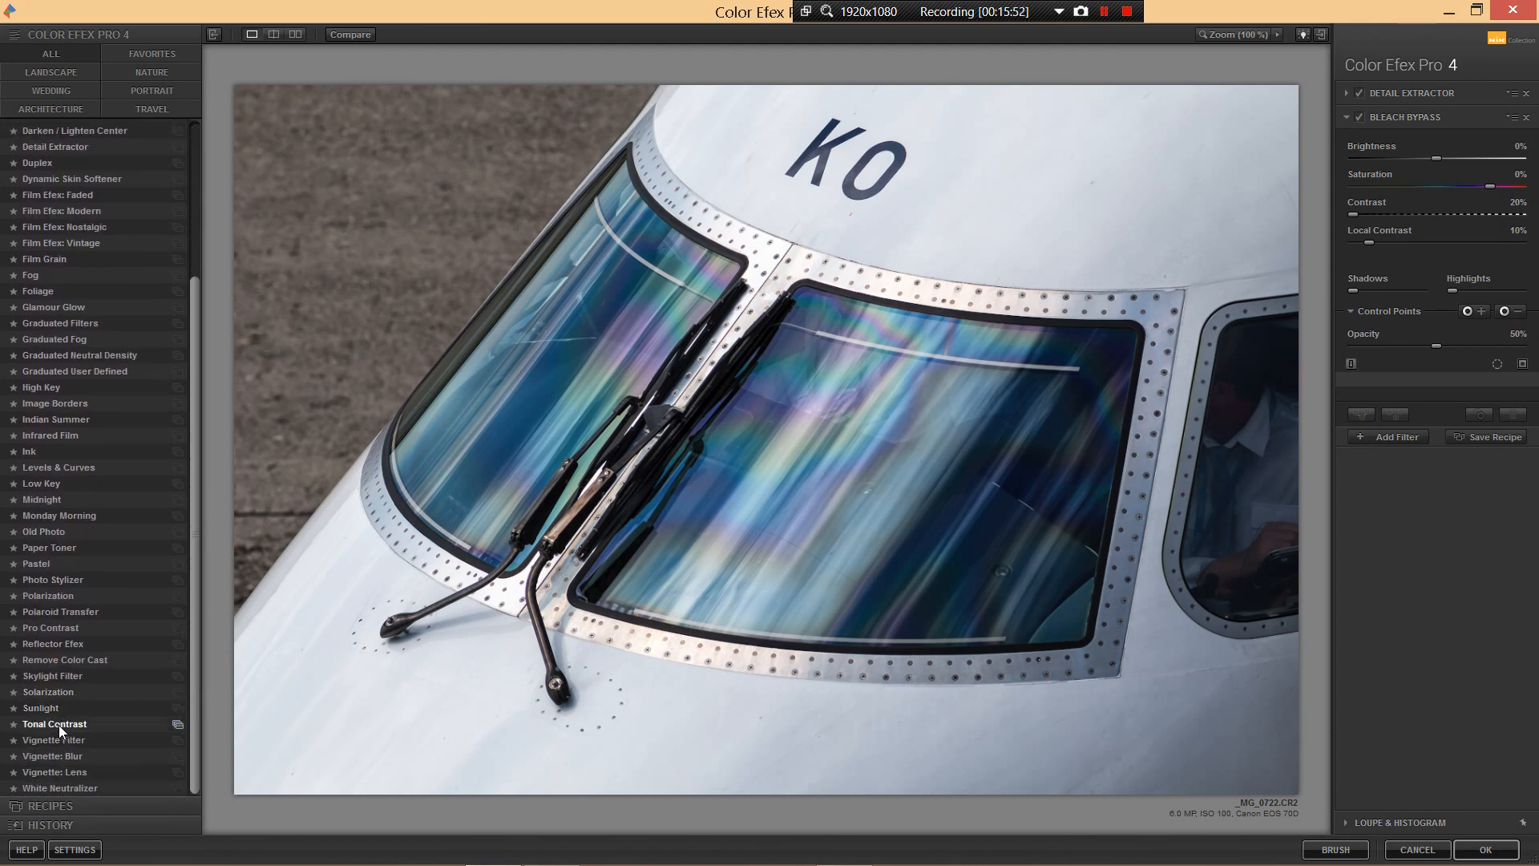
left_click(59, 724)
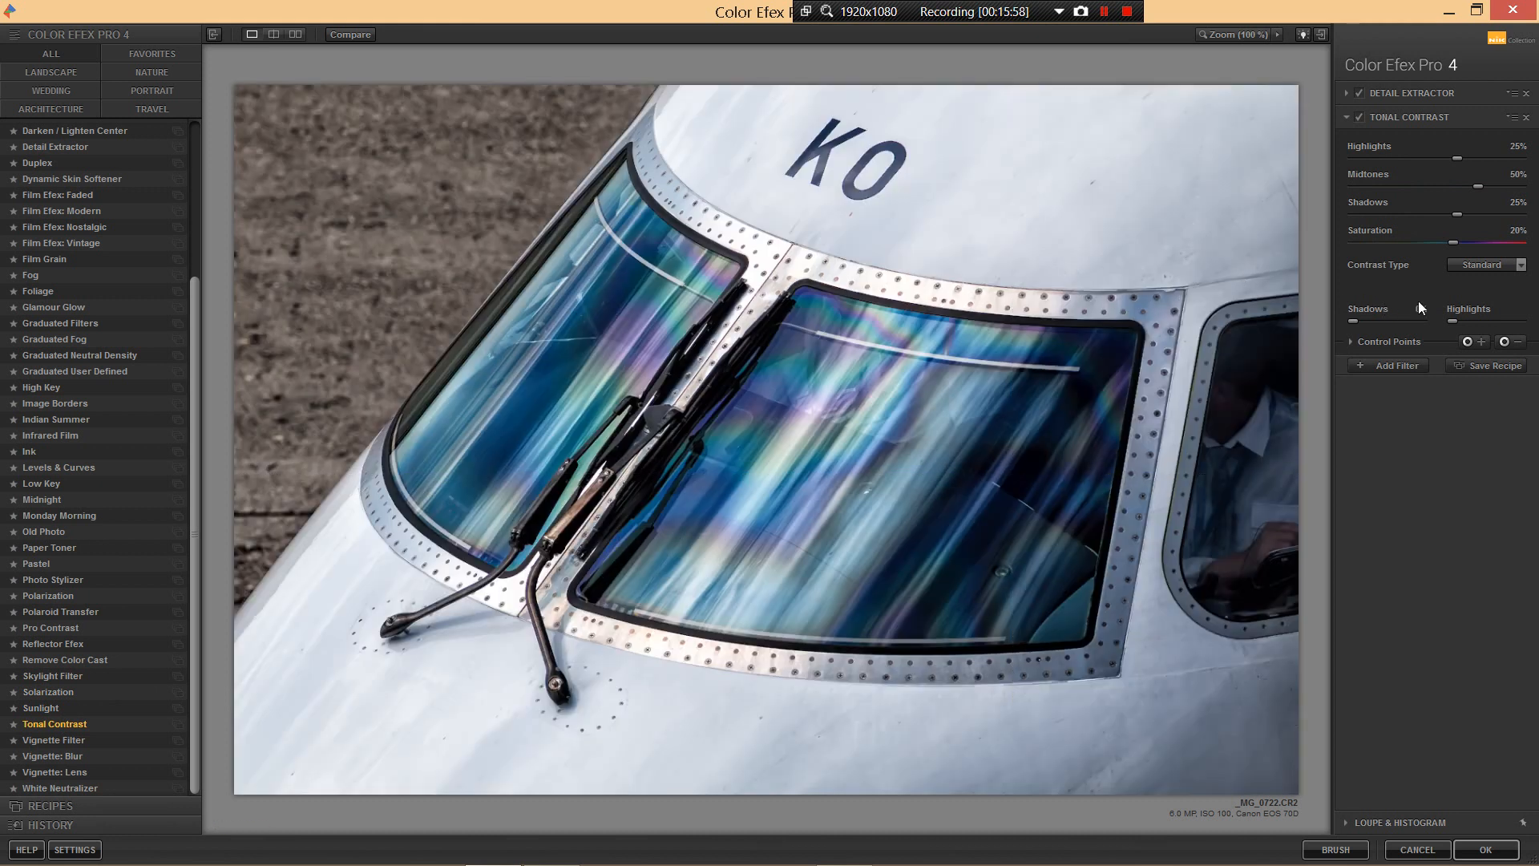
left_click(1491, 261)
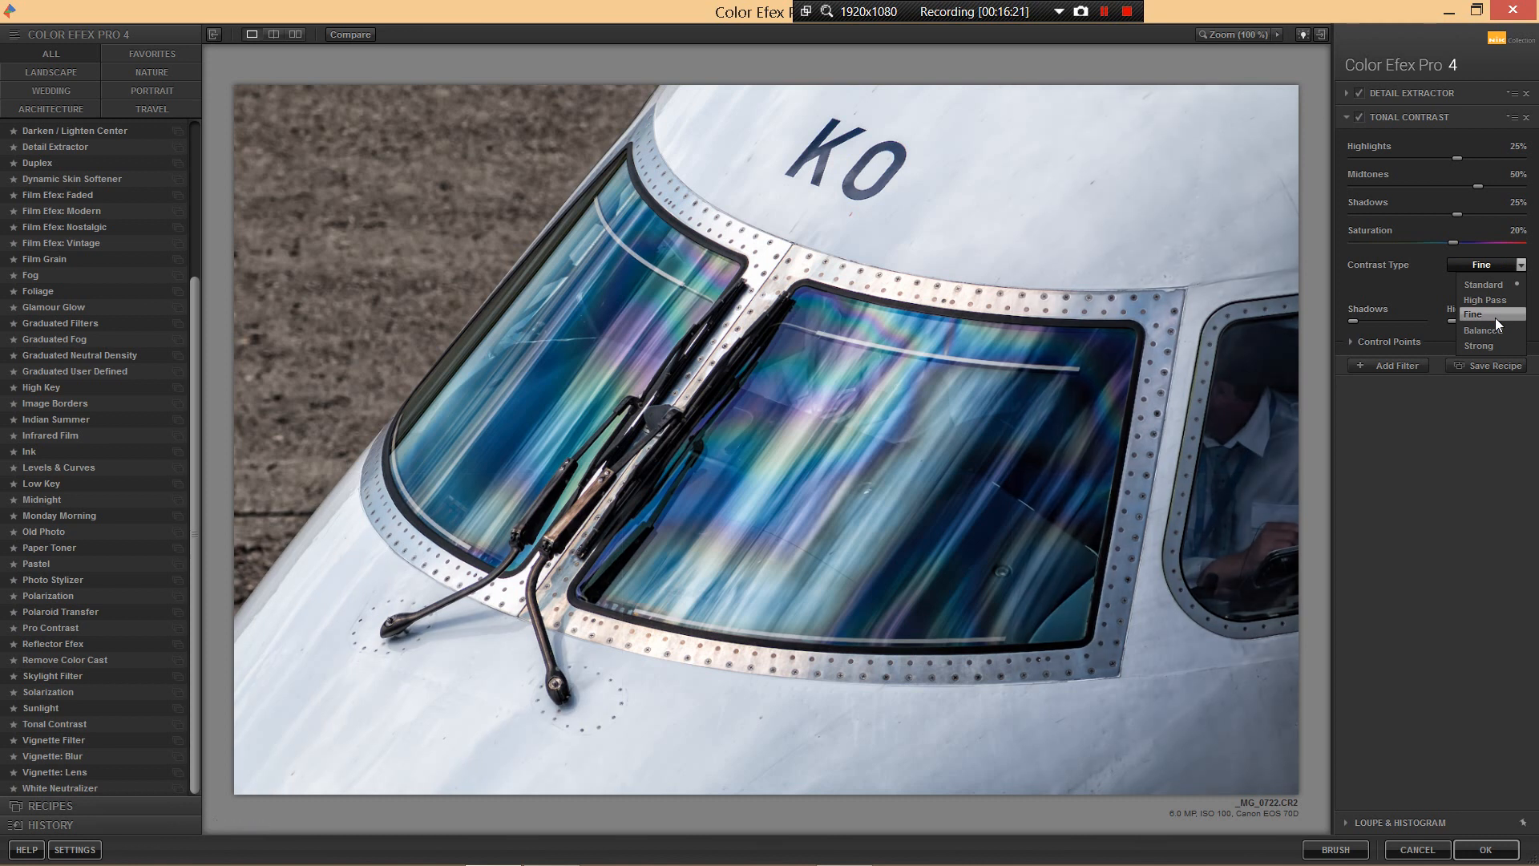
left_click(1494, 317)
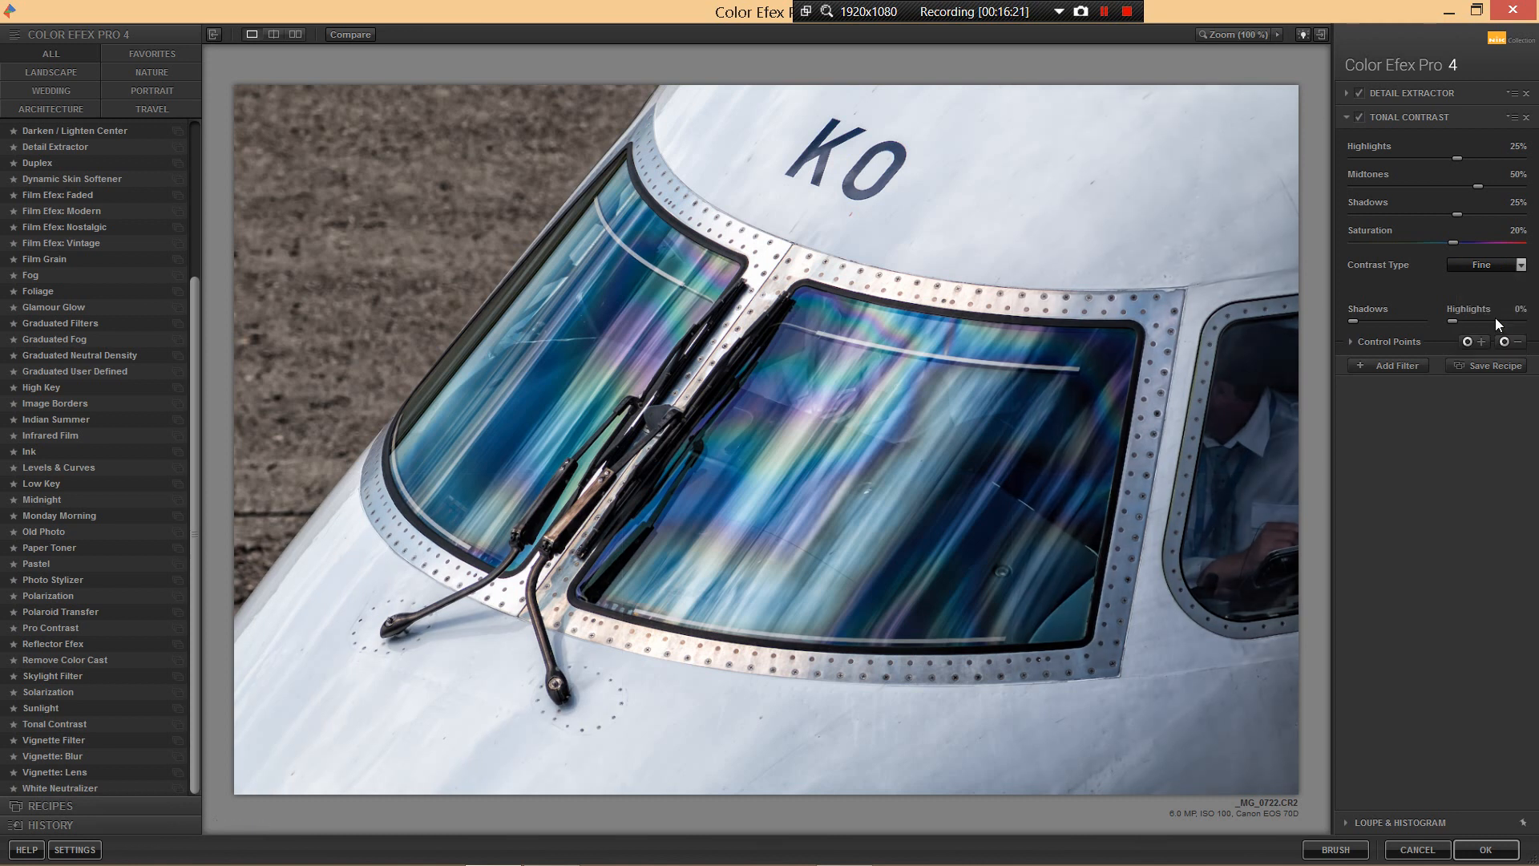
left_click(1351, 342)
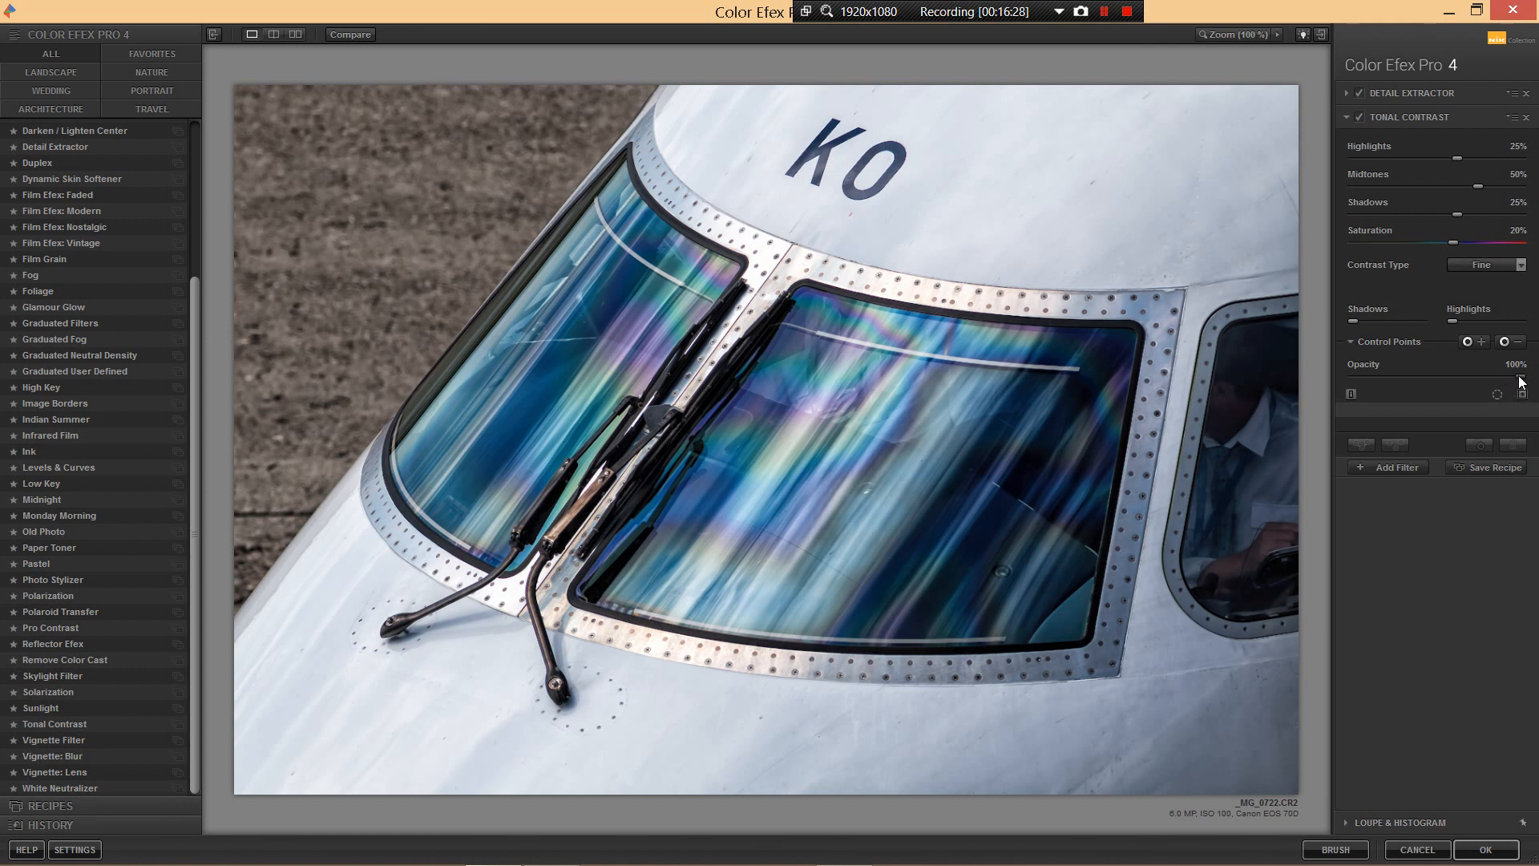
left_click_drag(1519, 375, 1435, 374)
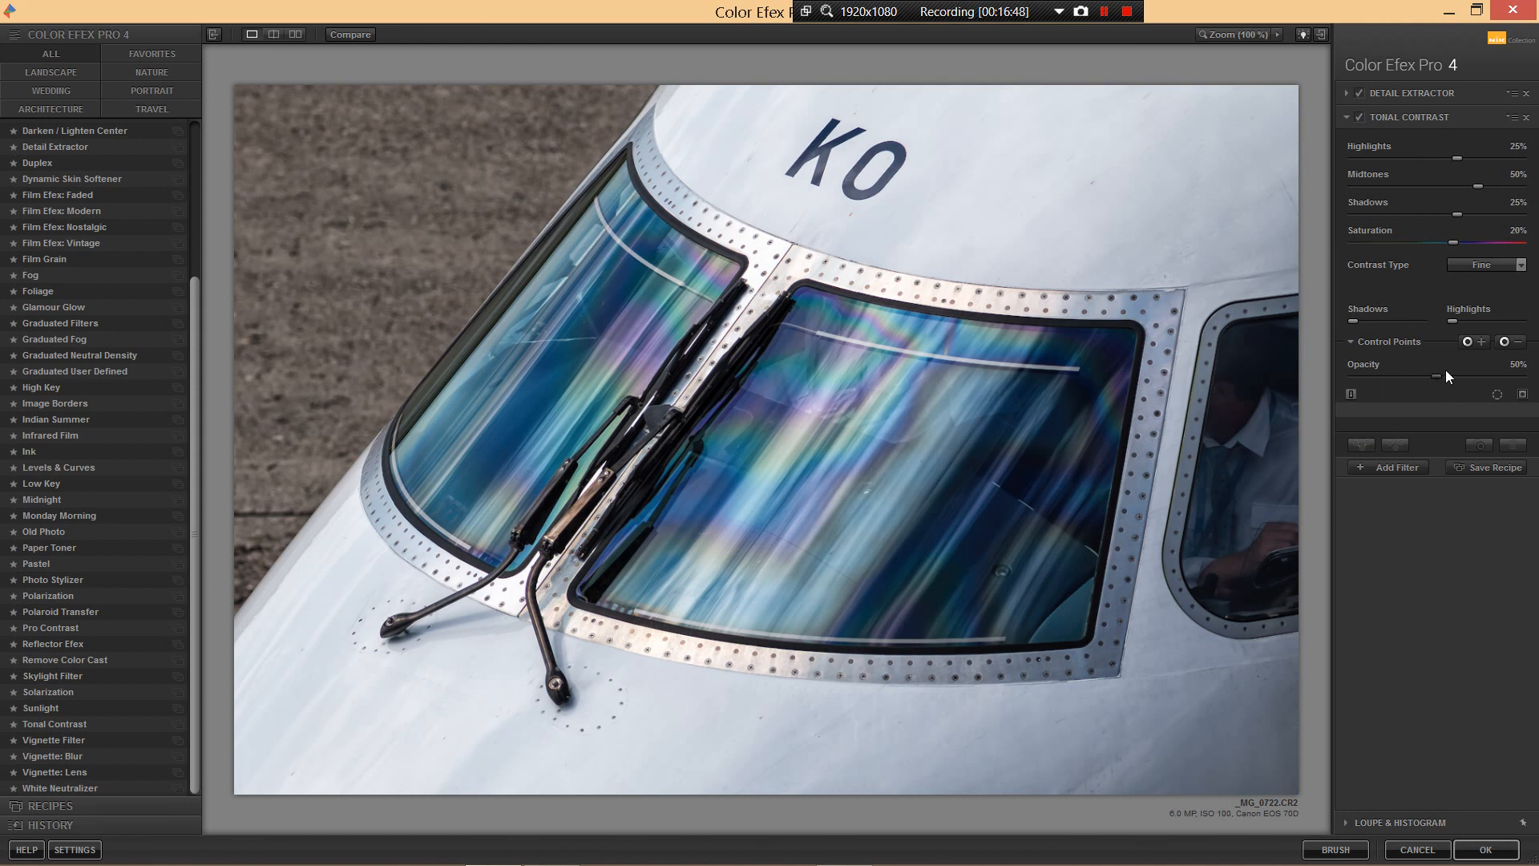
Step: Switch the Tonal Contrast filter off and on to compare the photo with and without its effect
left_click(1490, 262)
left_click(1358, 118)
left_click(1358, 118)
left_click(1358, 119)
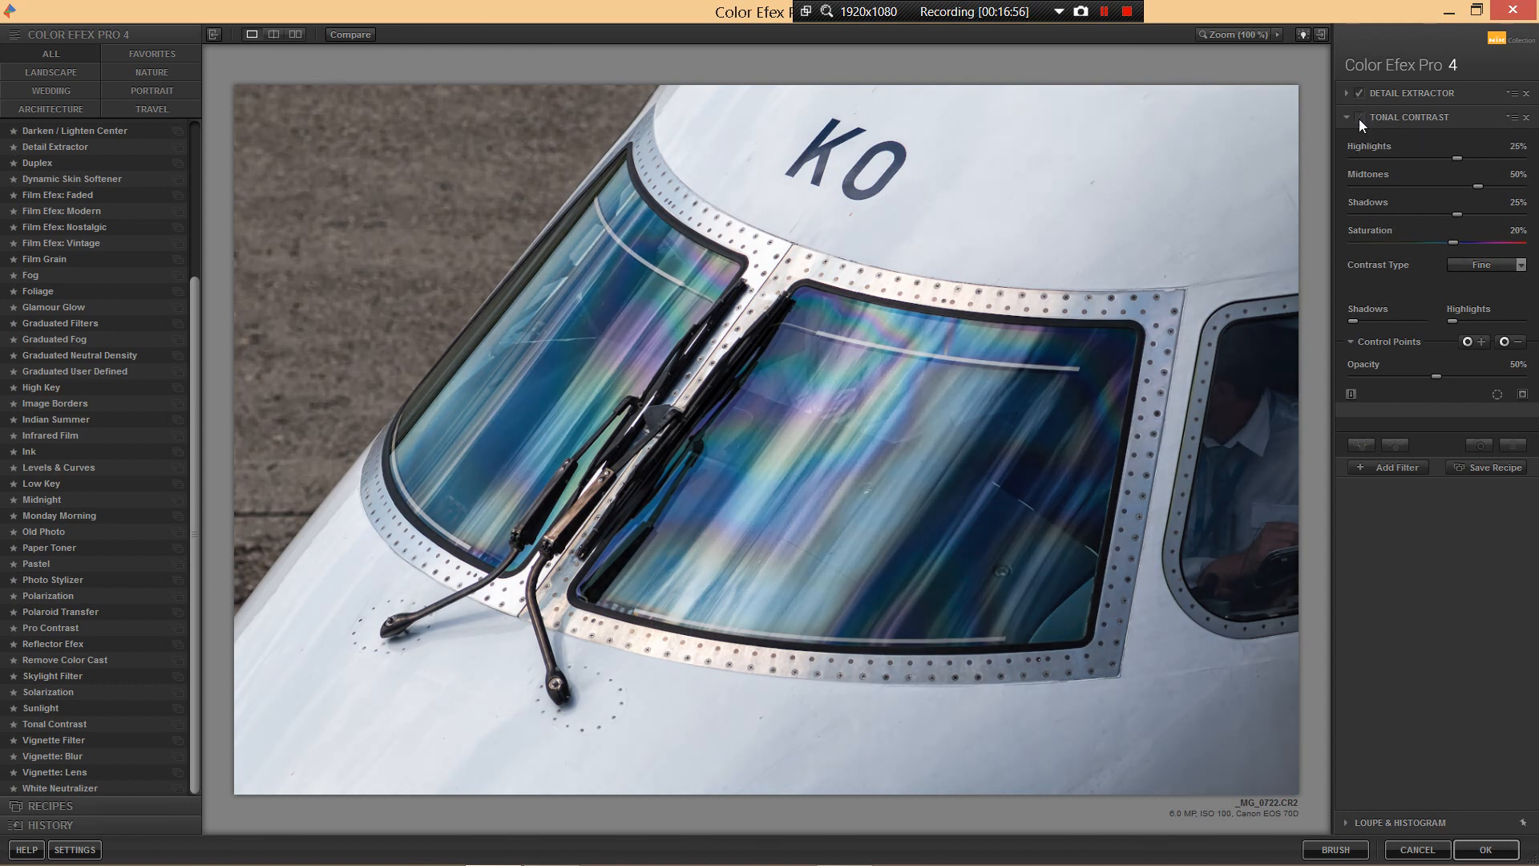
left_click(1358, 119)
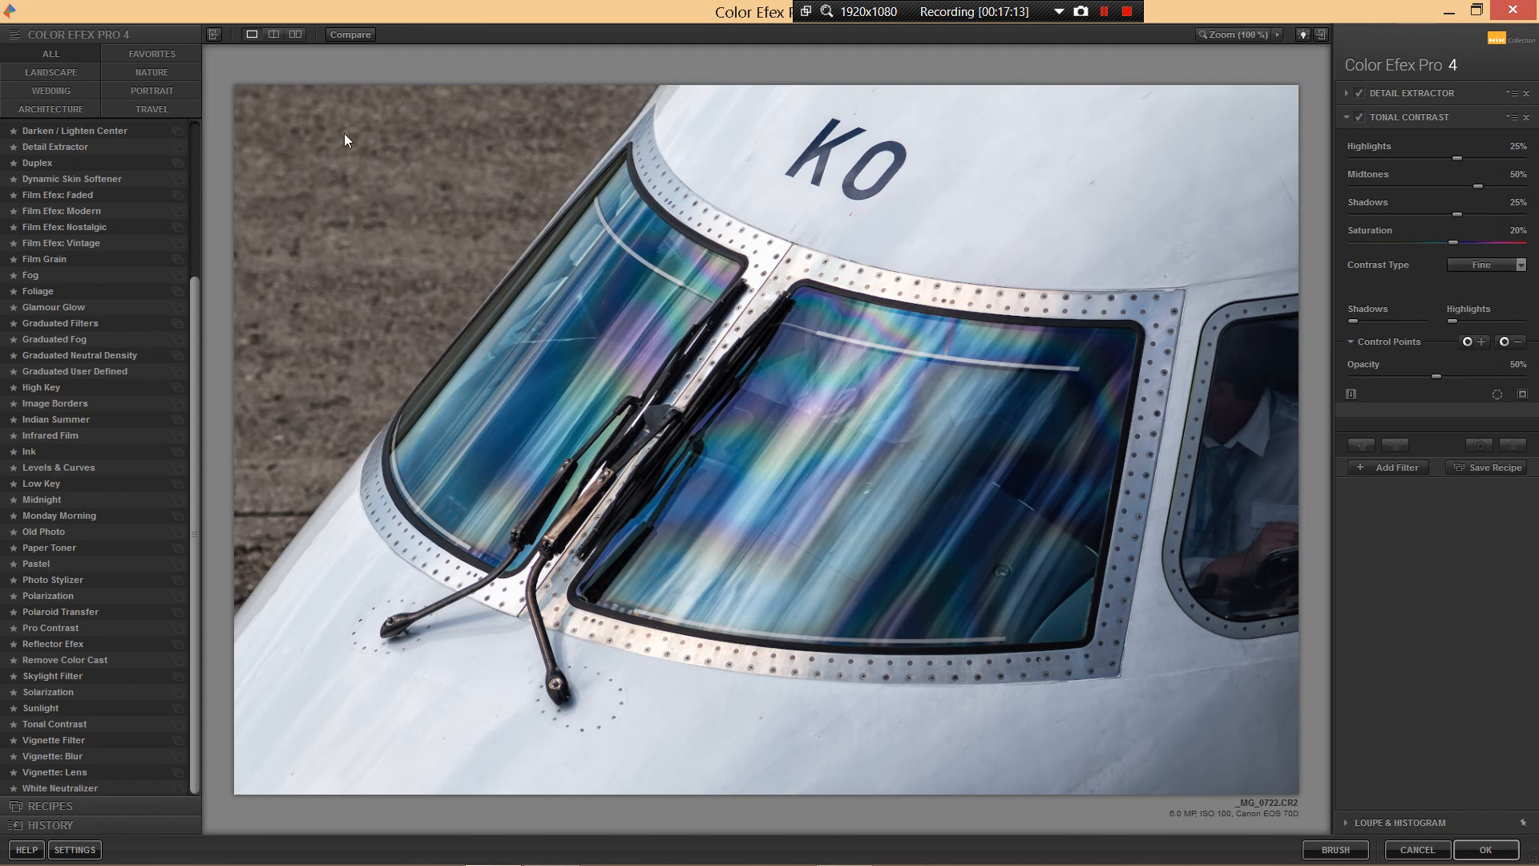
Step: Compare the filtered photo with the original several times and apply both Color Efex Pro filters to the image
left_click(349, 35)
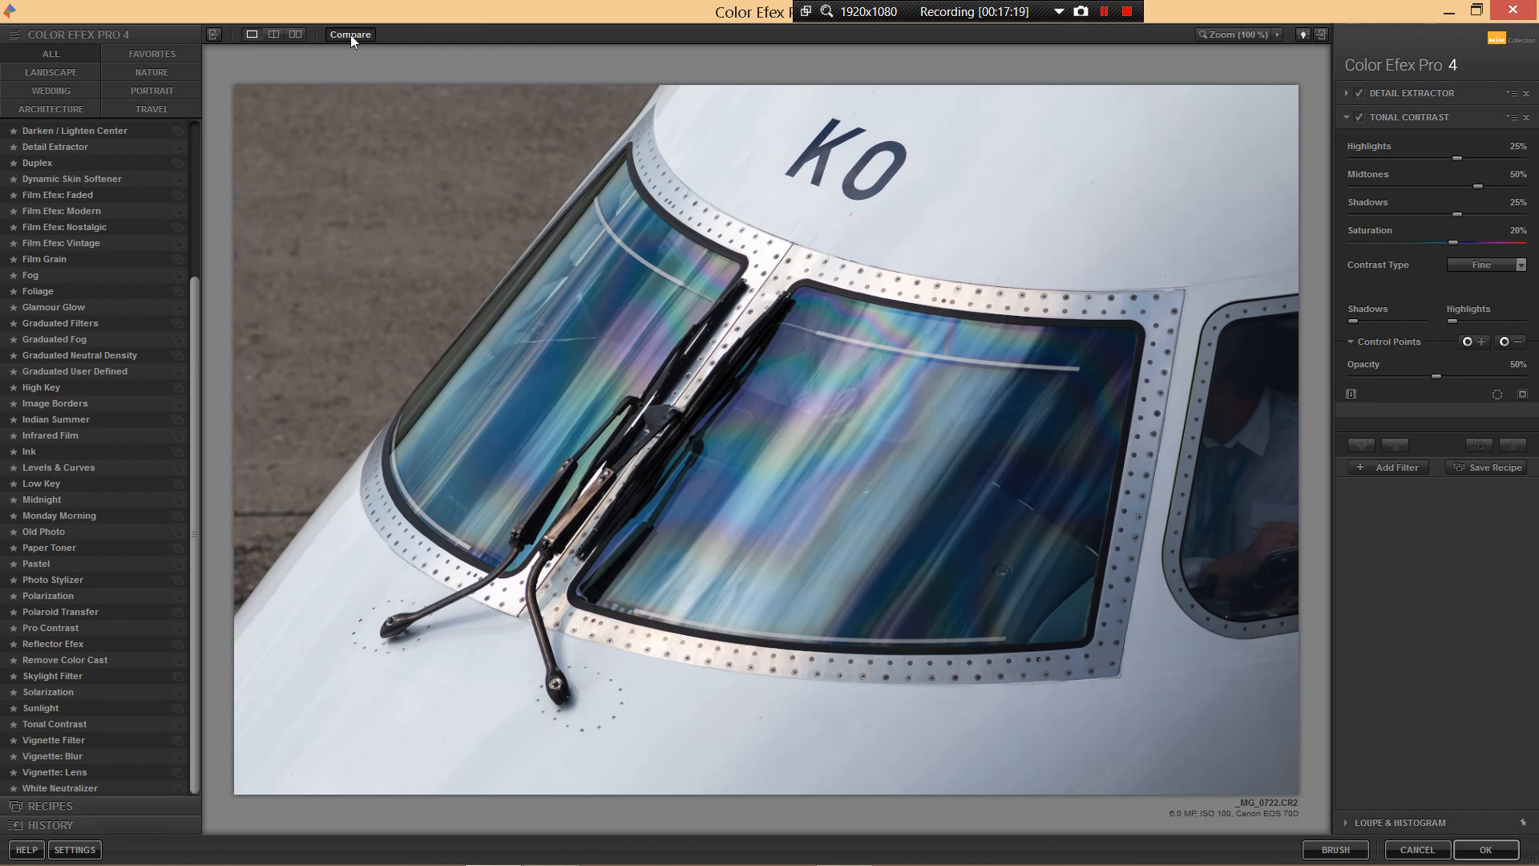
left_click(350, 35)
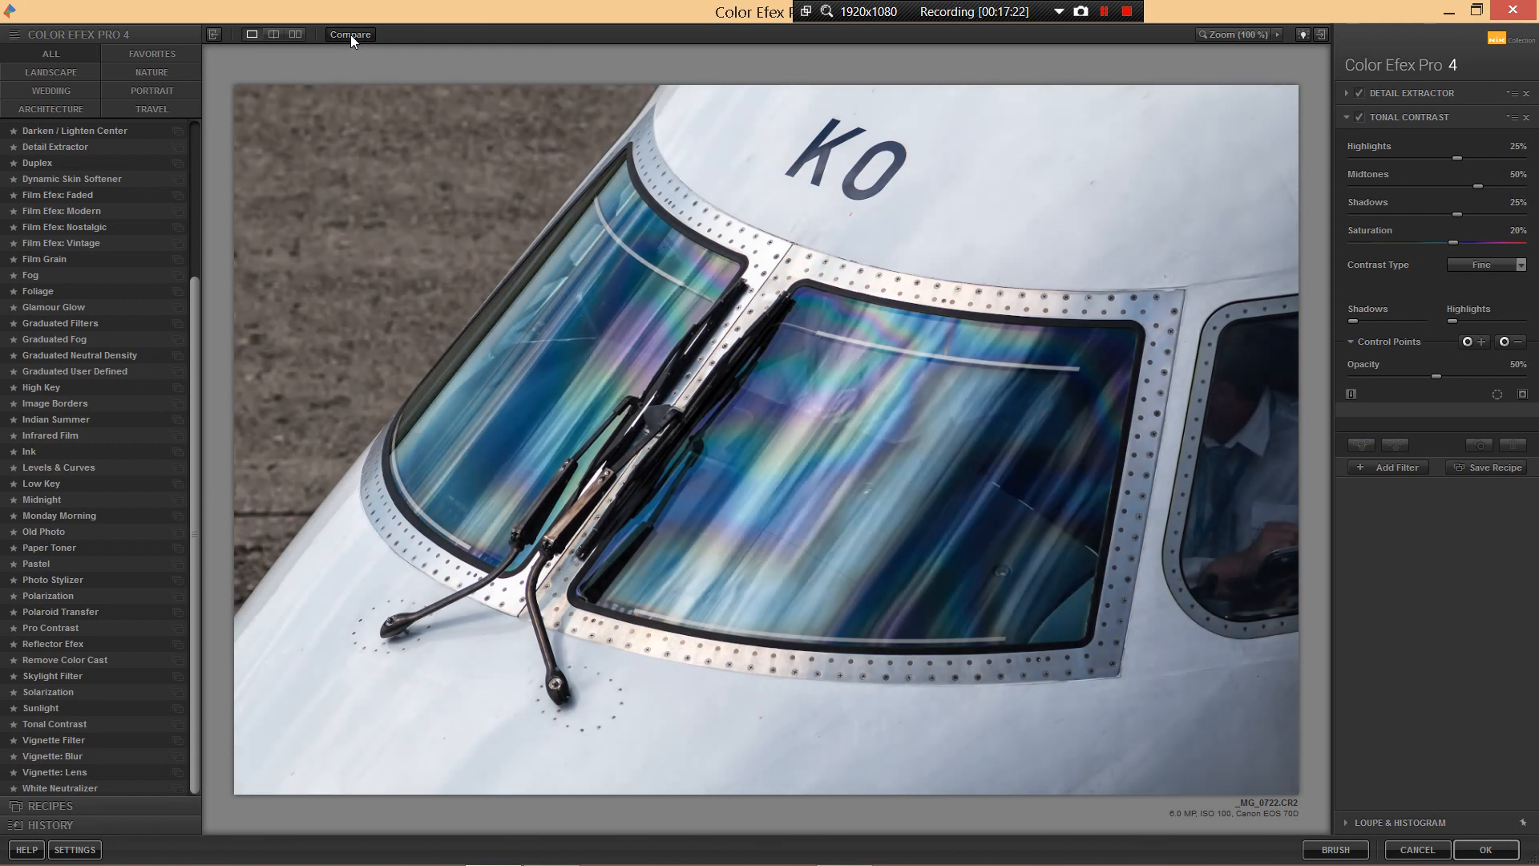
left_click(349, 35)
left_click(349, 35)
left_click(349, 35)
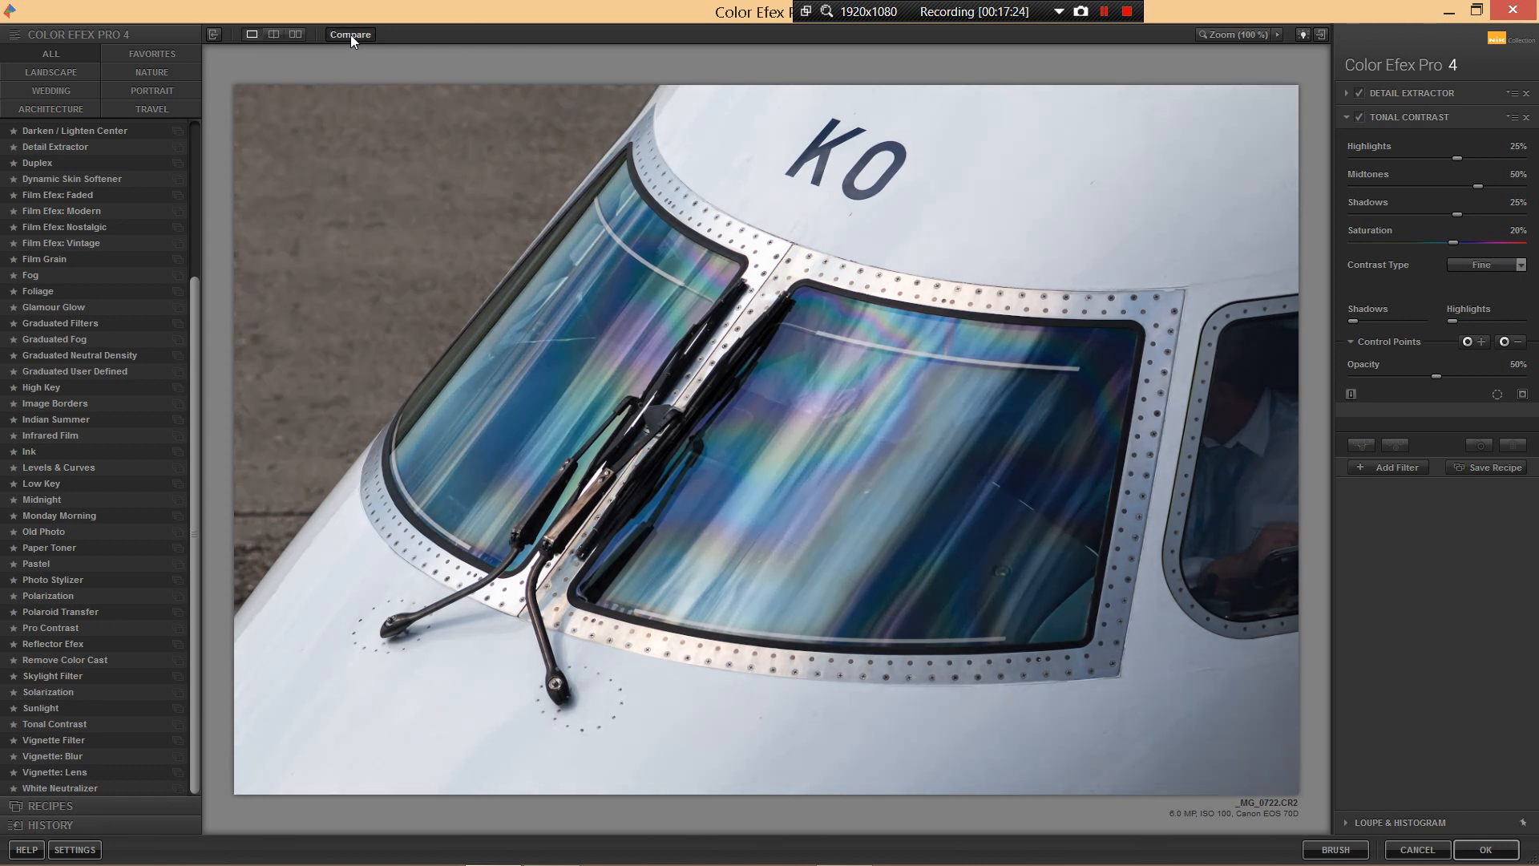
left_click(349, 35)
left_click(349, 35)
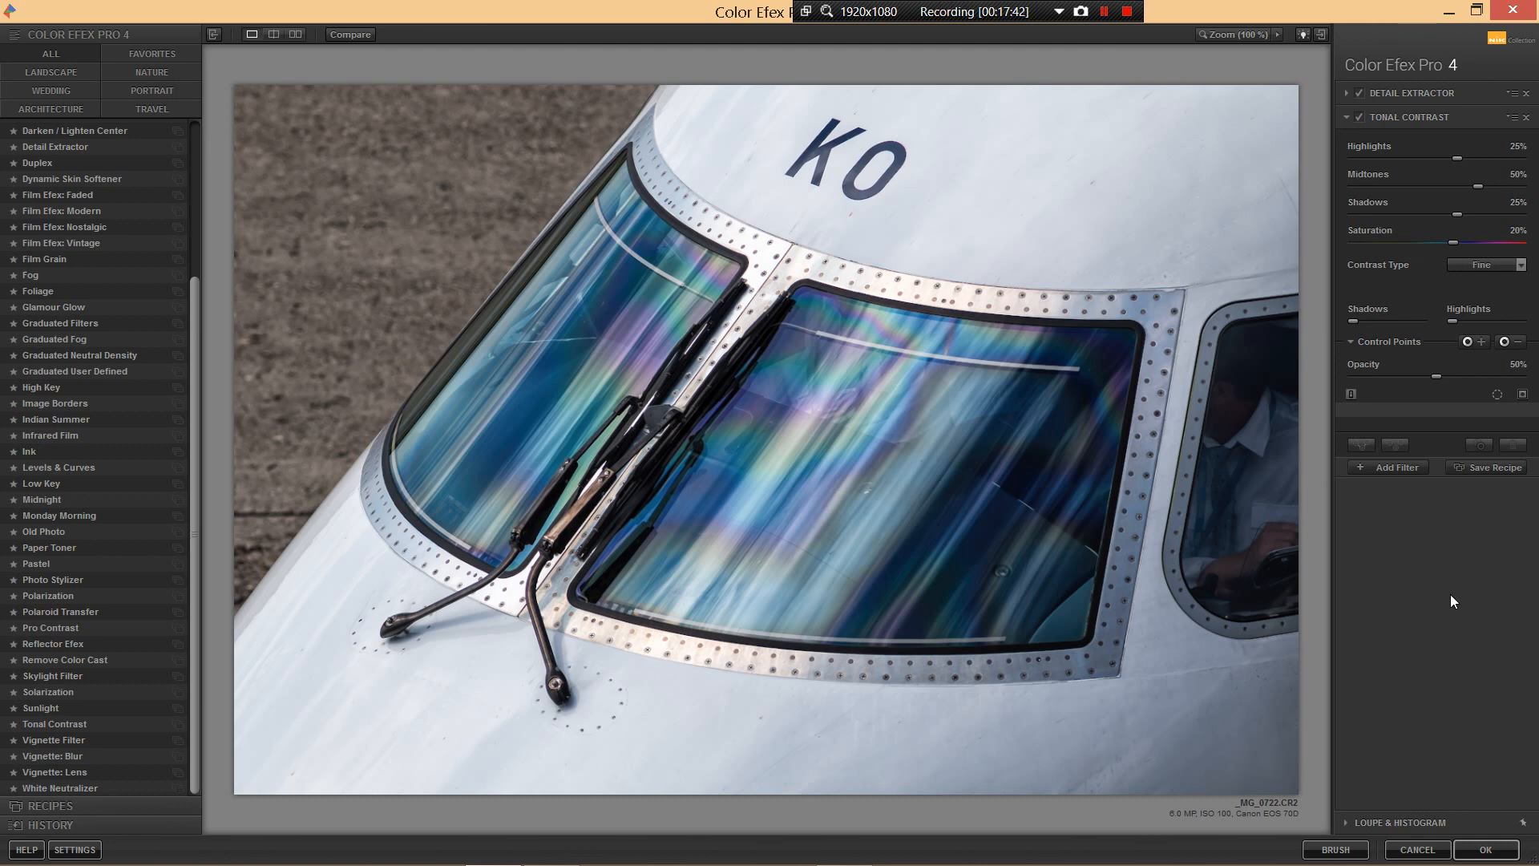
left_click(1485, 850)
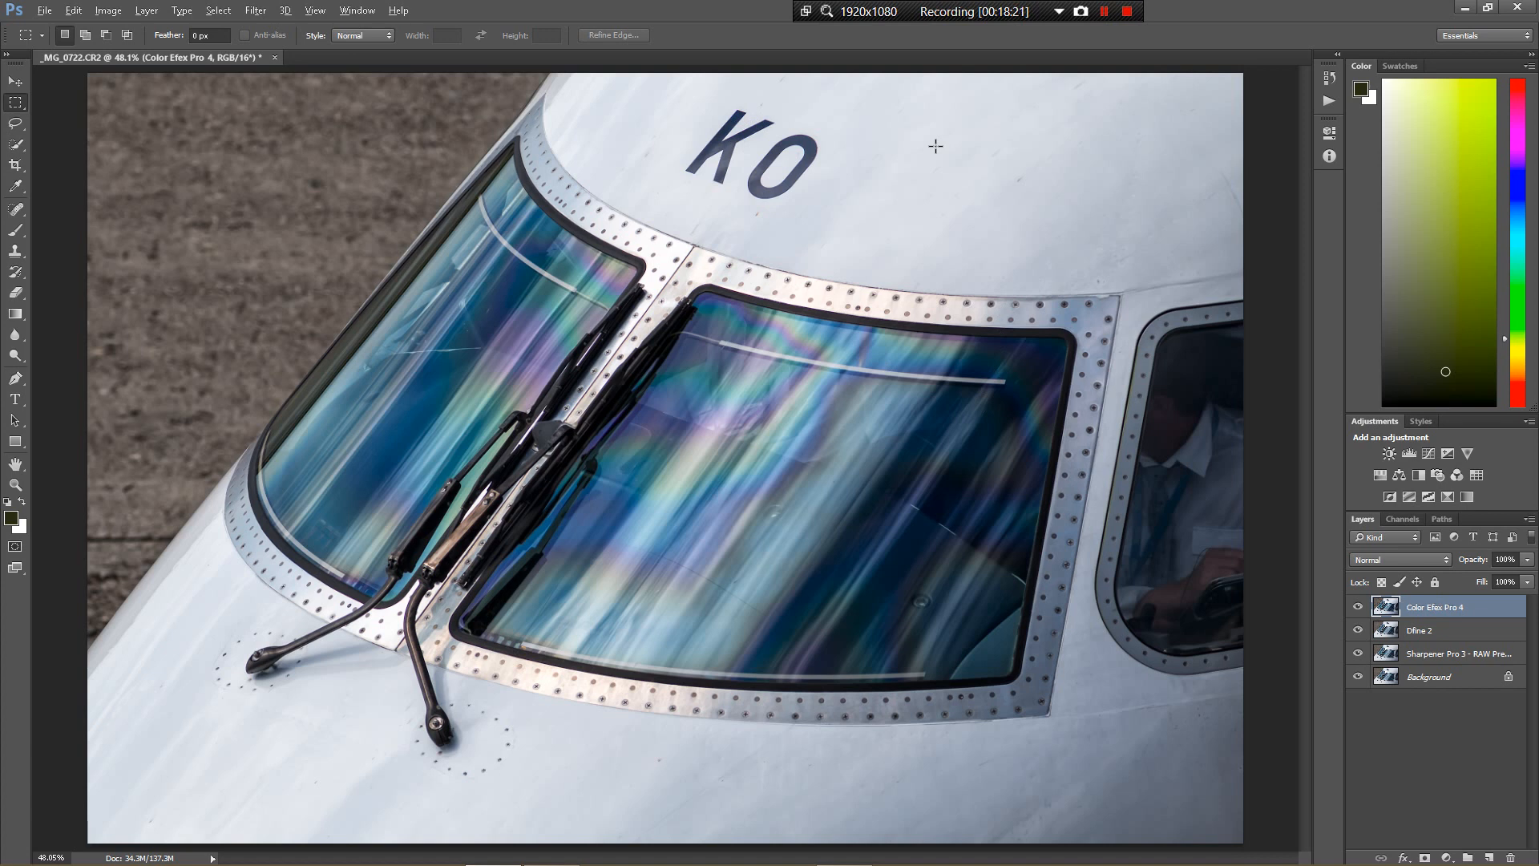
Step: Inspect the Color Efex Pro 4 layer at actual size, checking the fuselage, cockpit windows, wipers, rivets and background
key("ctrl+1")
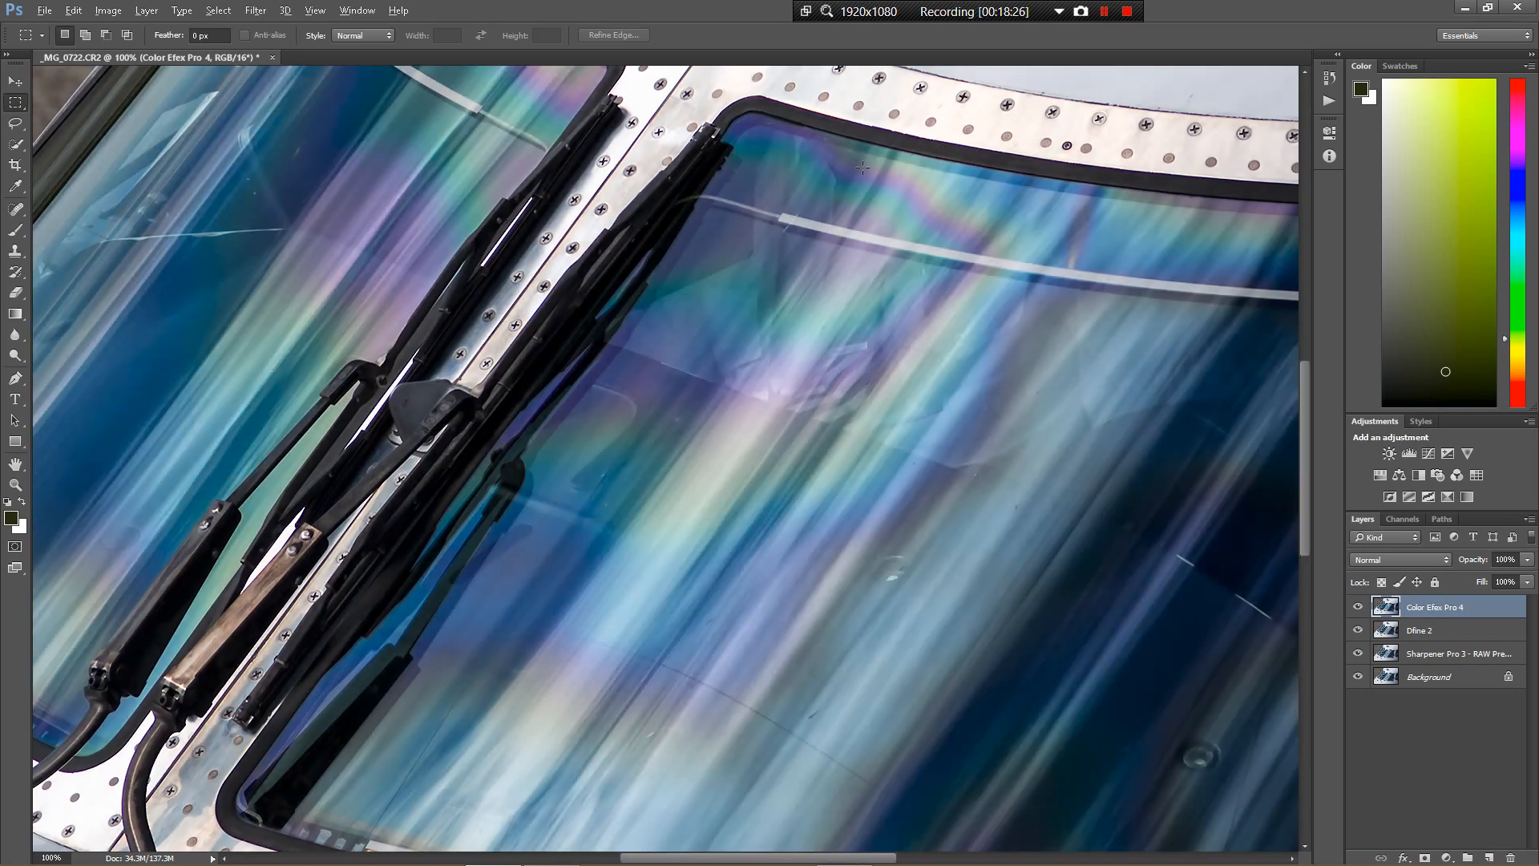
scroll(380, 253, "up", 6)
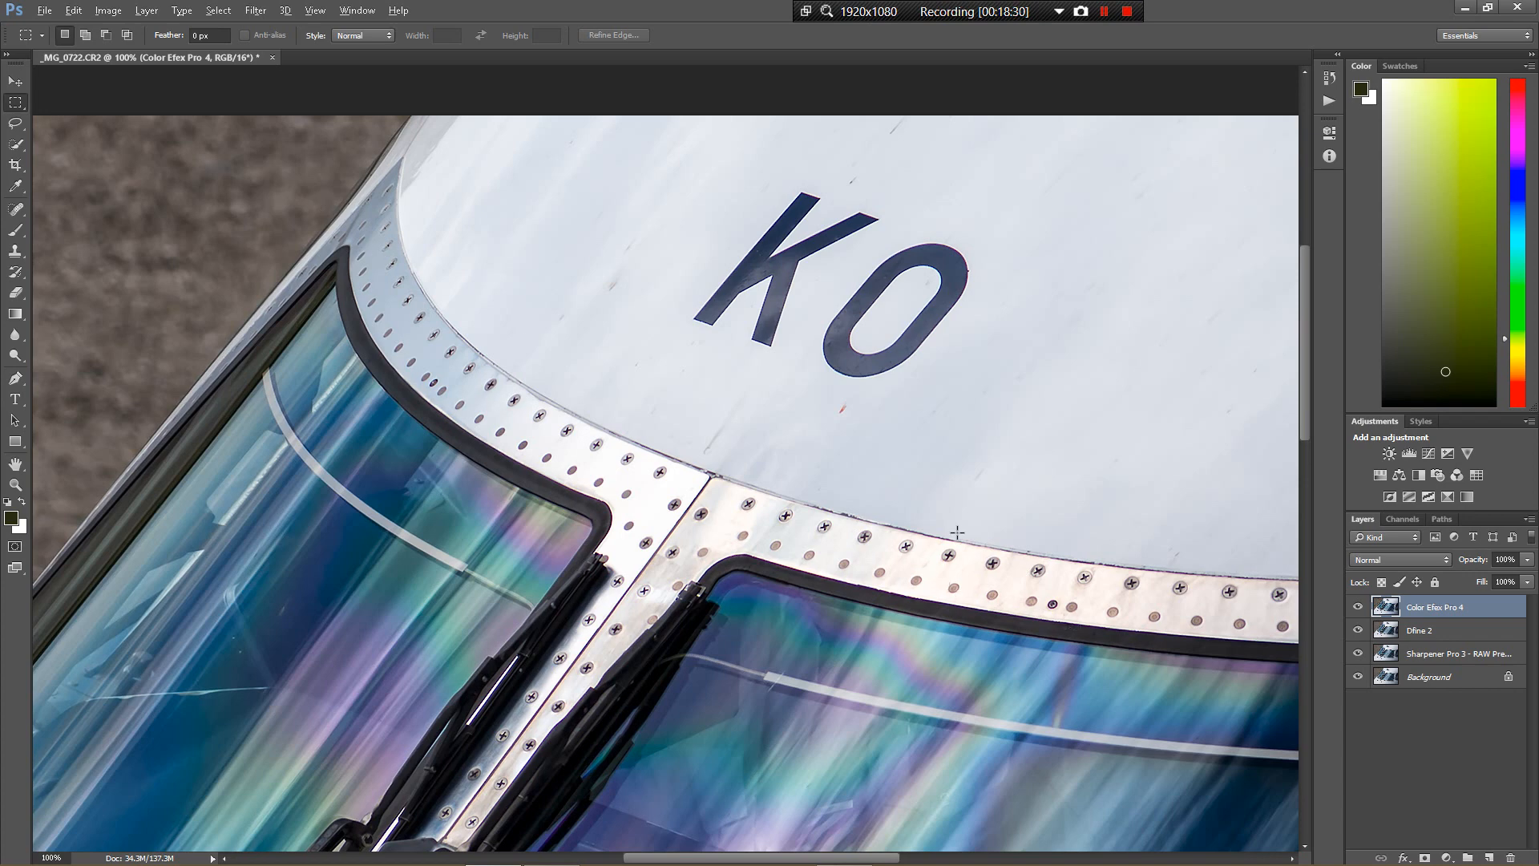
left_click_drag(1189, 399, 584, 601)
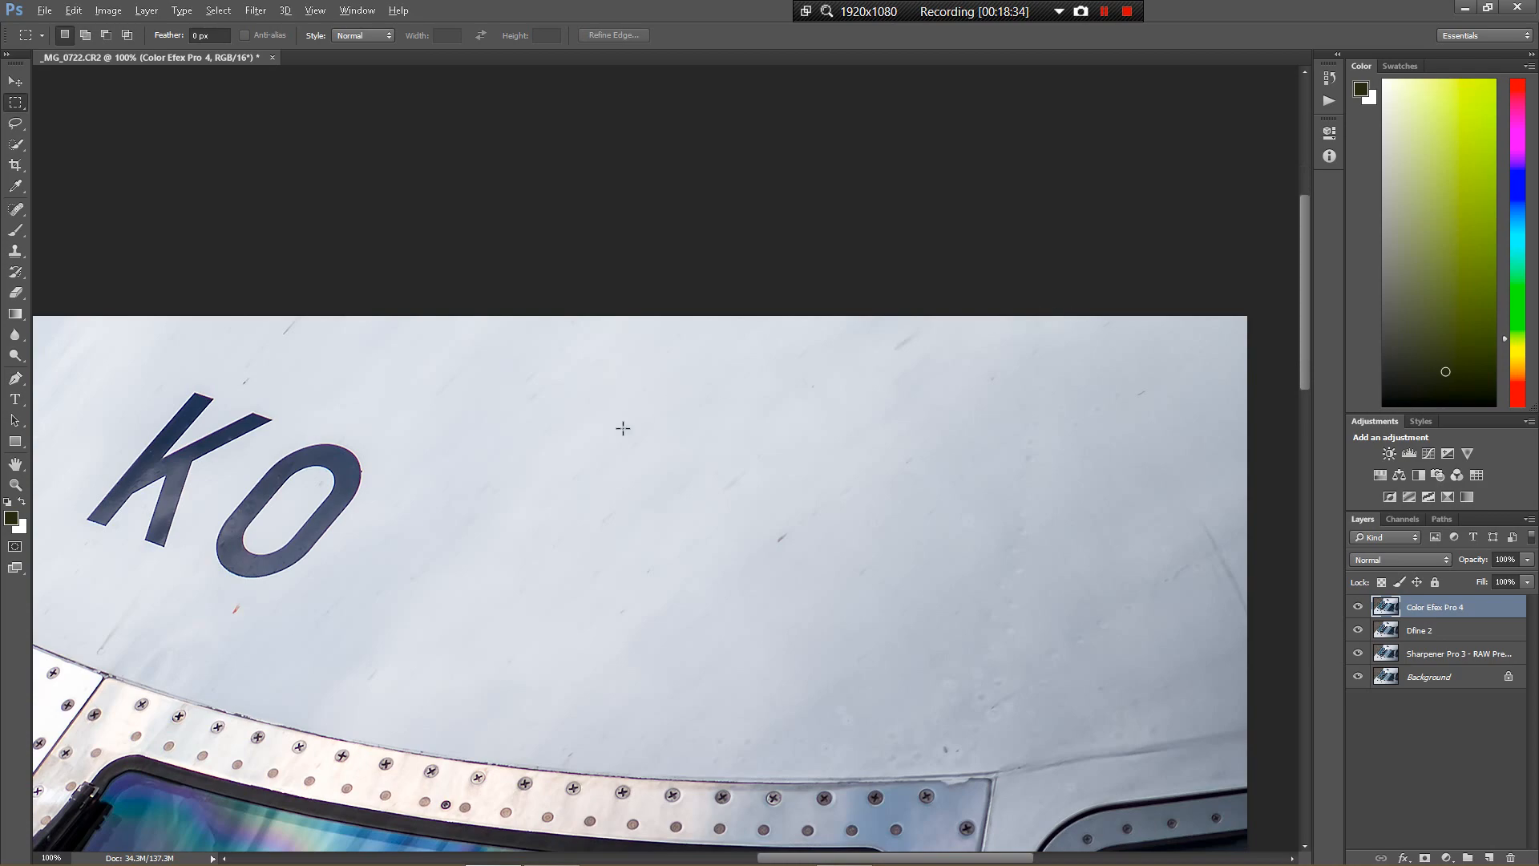
left_click_drag(532, 633, 803, 307)
left_click_drag(358, 774, 484, 668)
left_click_drag(886, 371, 643, 679)
left_click_drag(936, 281, 591, 799)
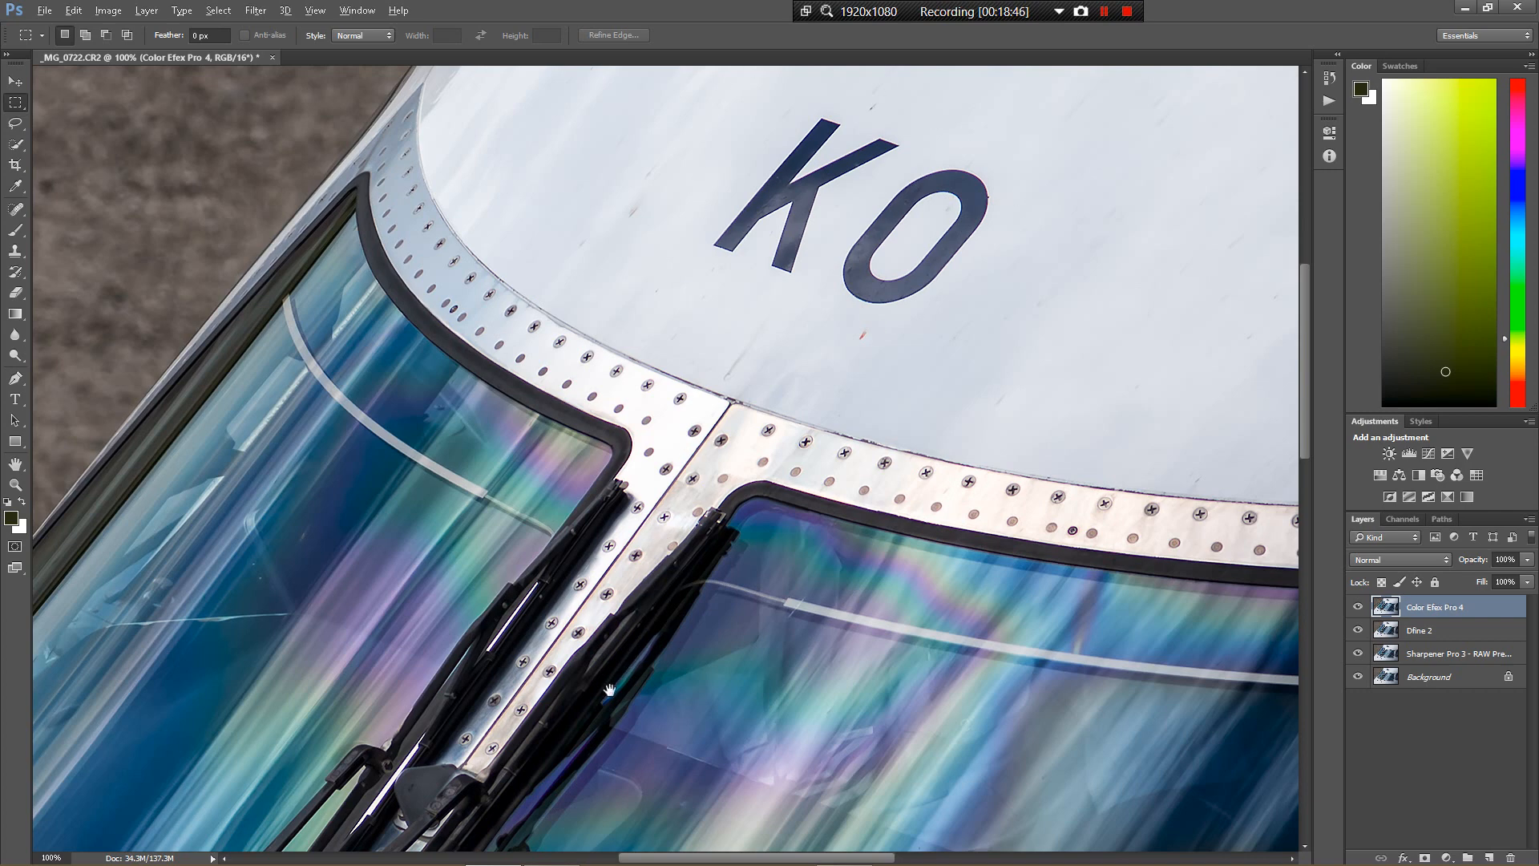
left_click_drag(631, 712, 862, 501)
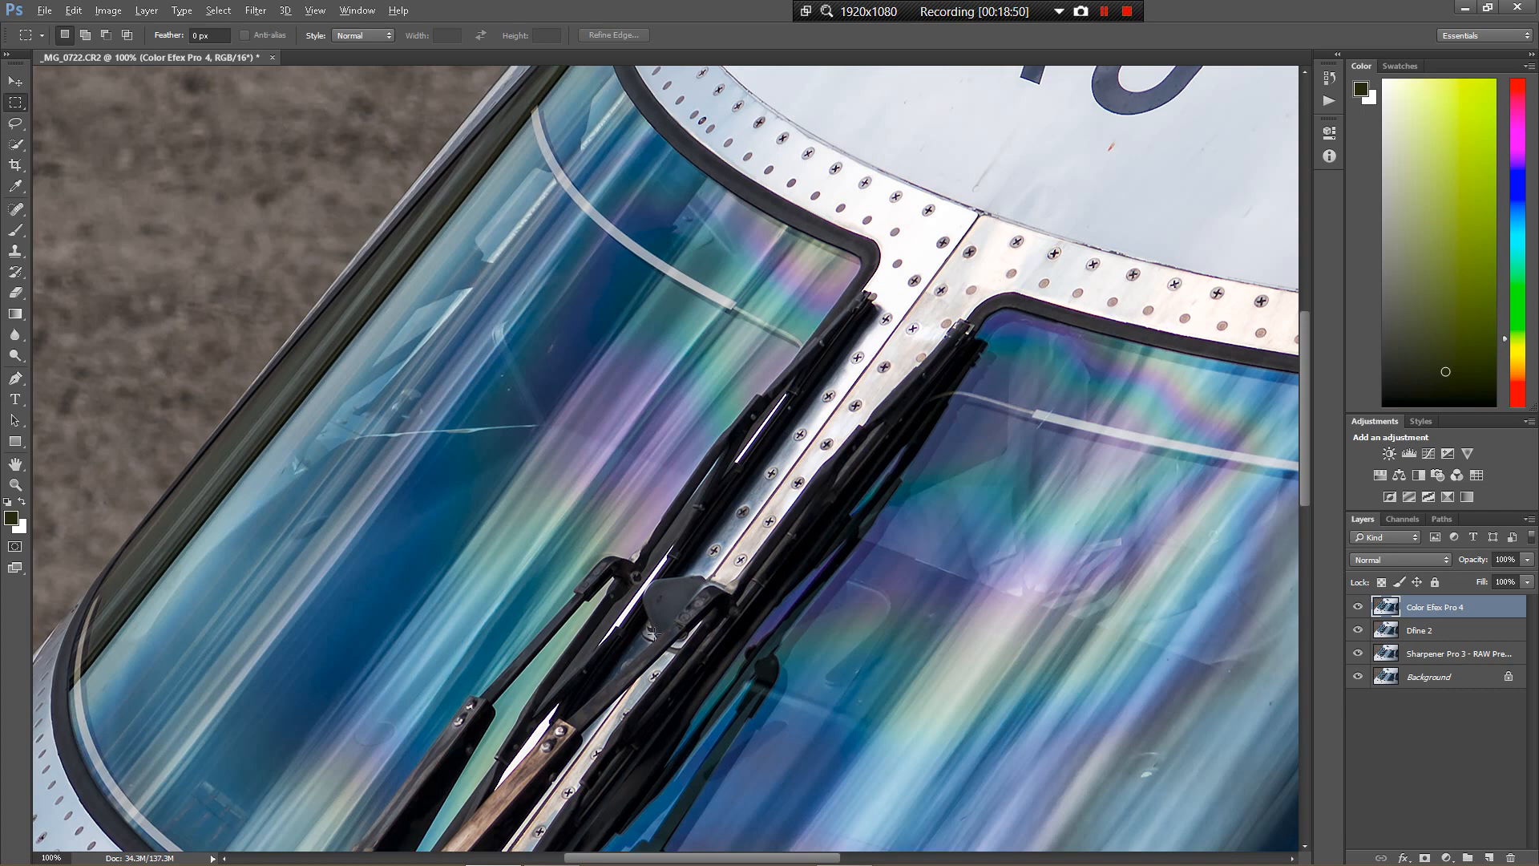
left_click_drag(656, 613, 816, 412)
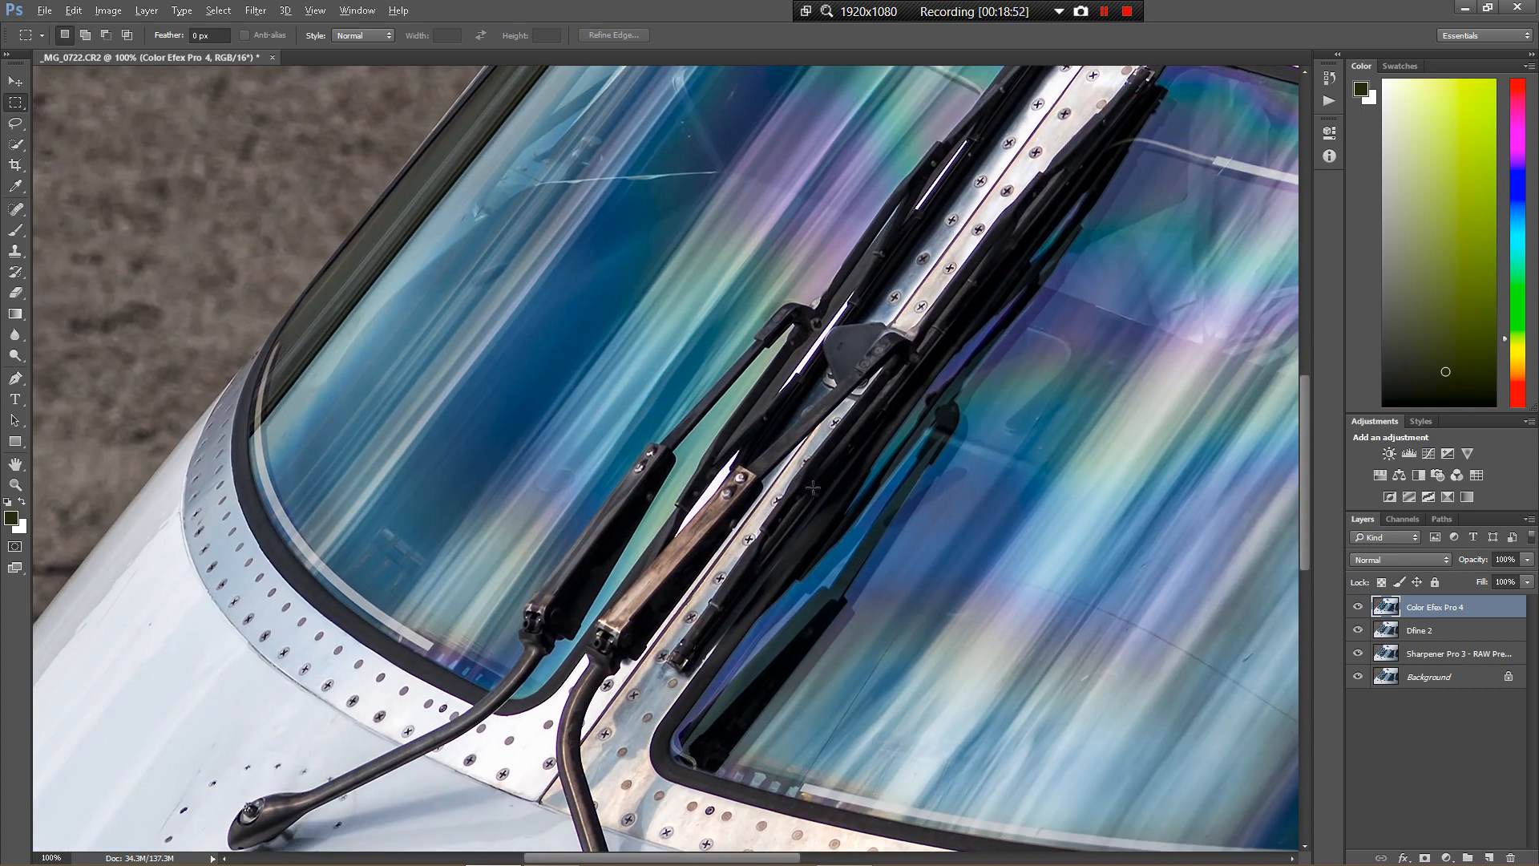
left_click_drag(758, 800, 791, 481)
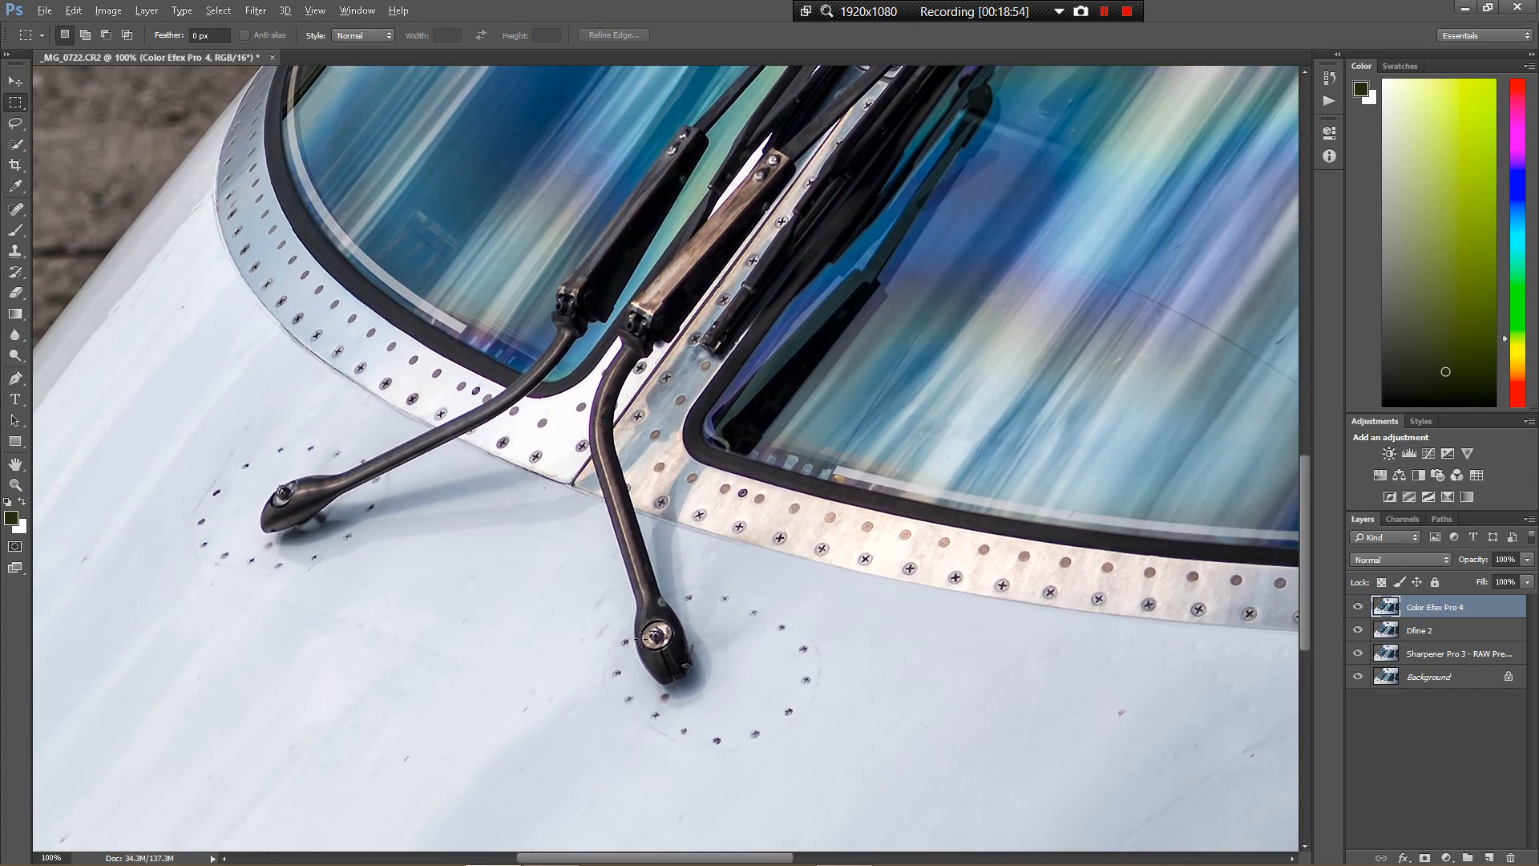
left_click_drag(1175, 837, 659, 577)
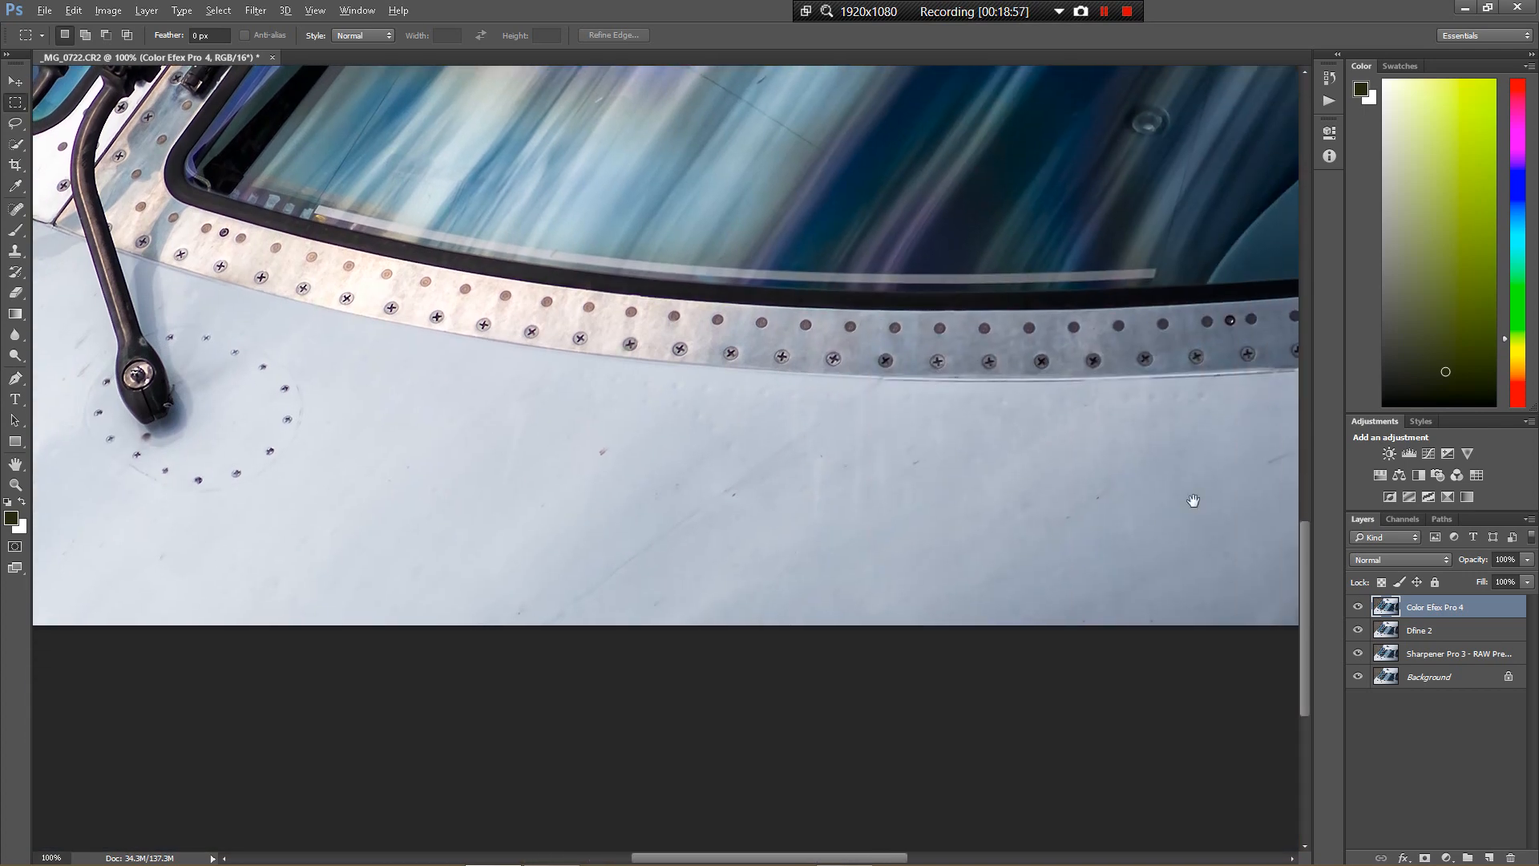
left_click_drag(1093, 505, 491, 550)
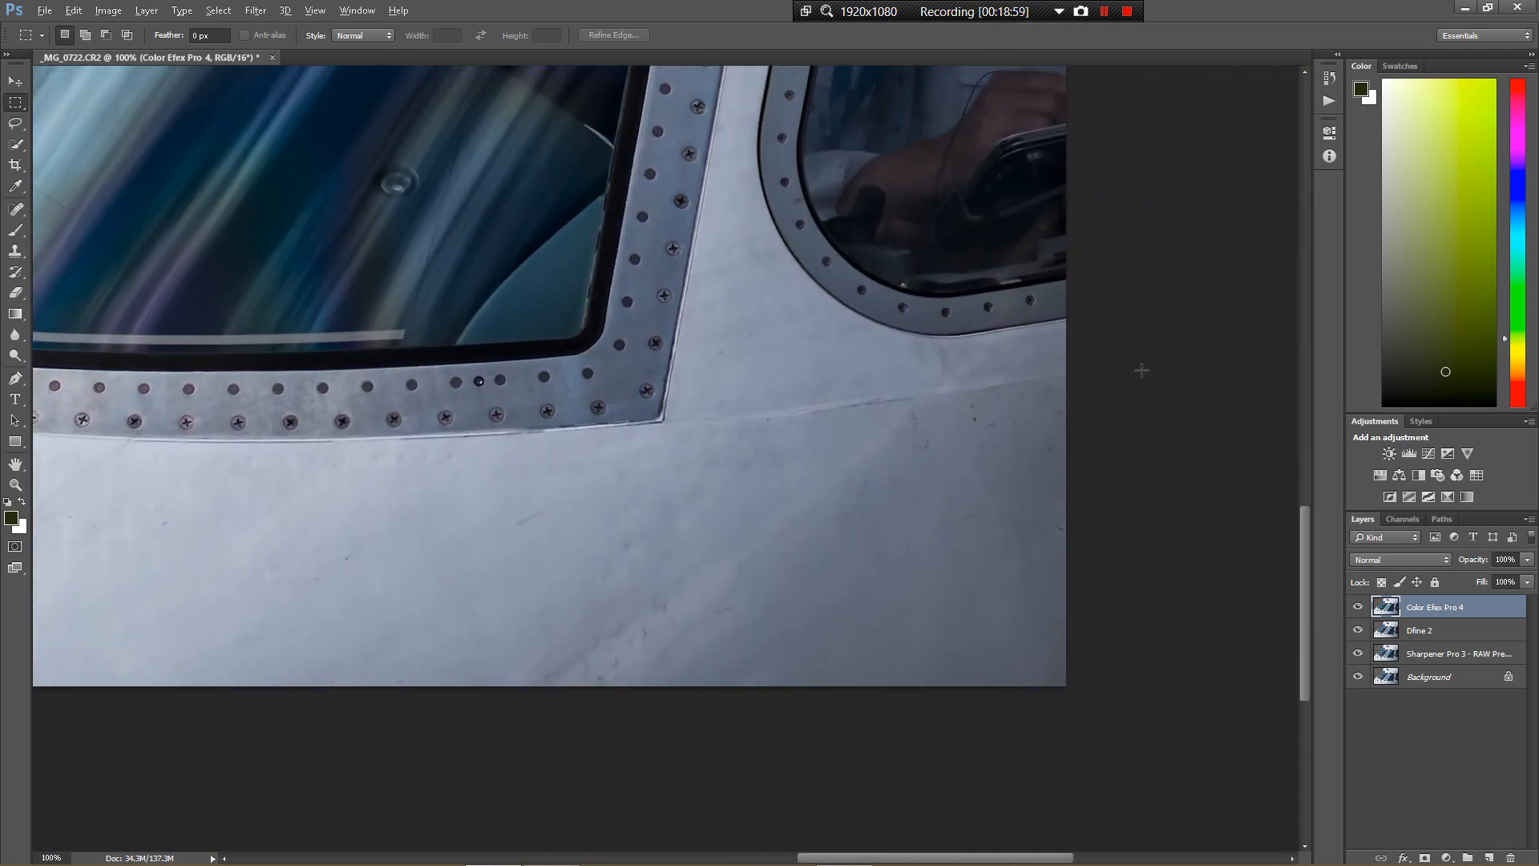
left_click_drag(847, 476, 650, 764)
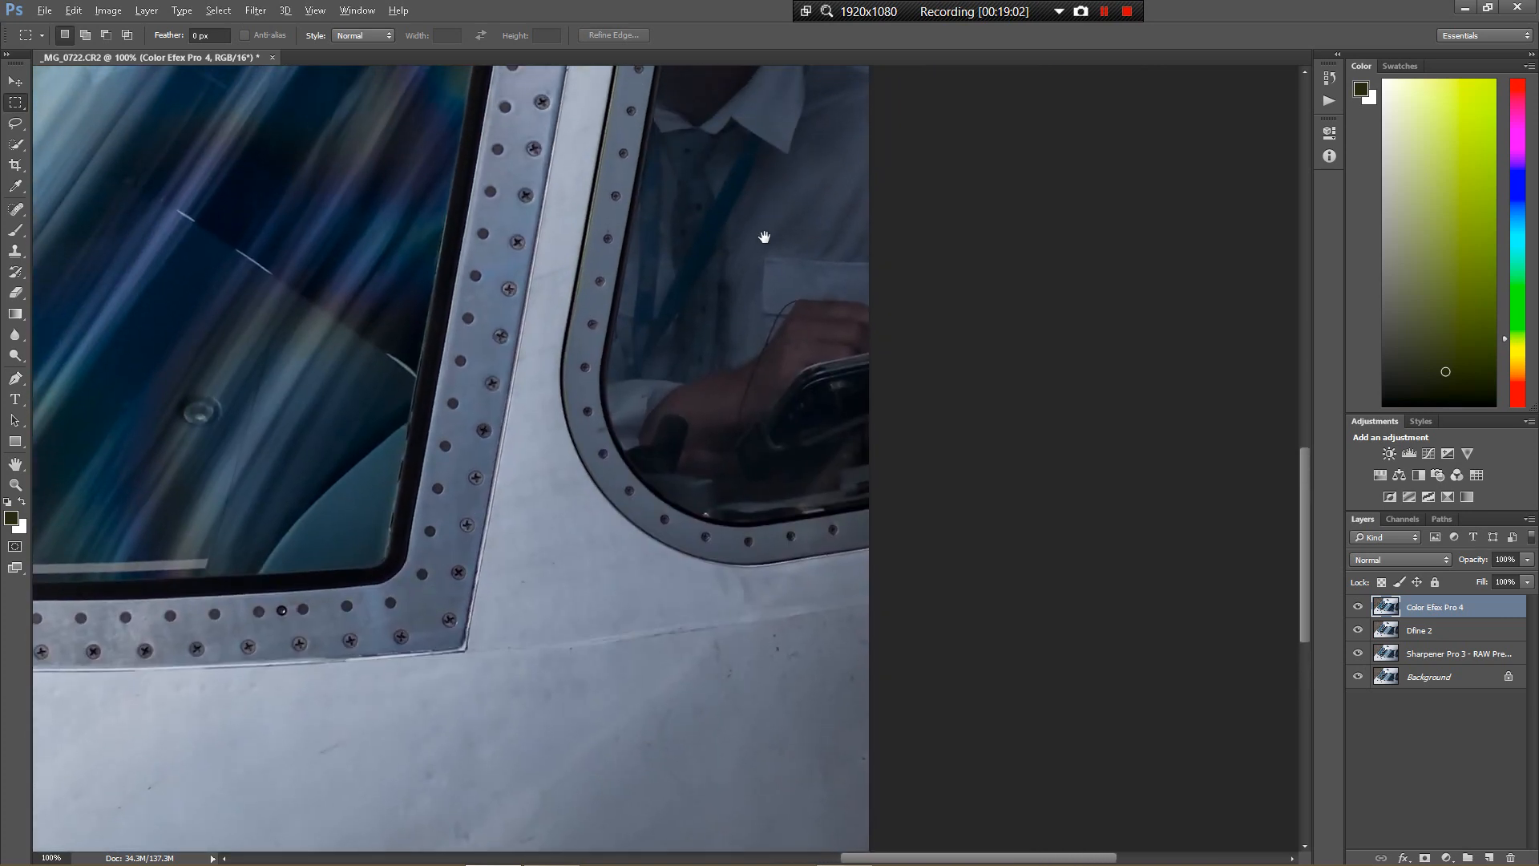
left_click_drag(763, 234, 762, 530)
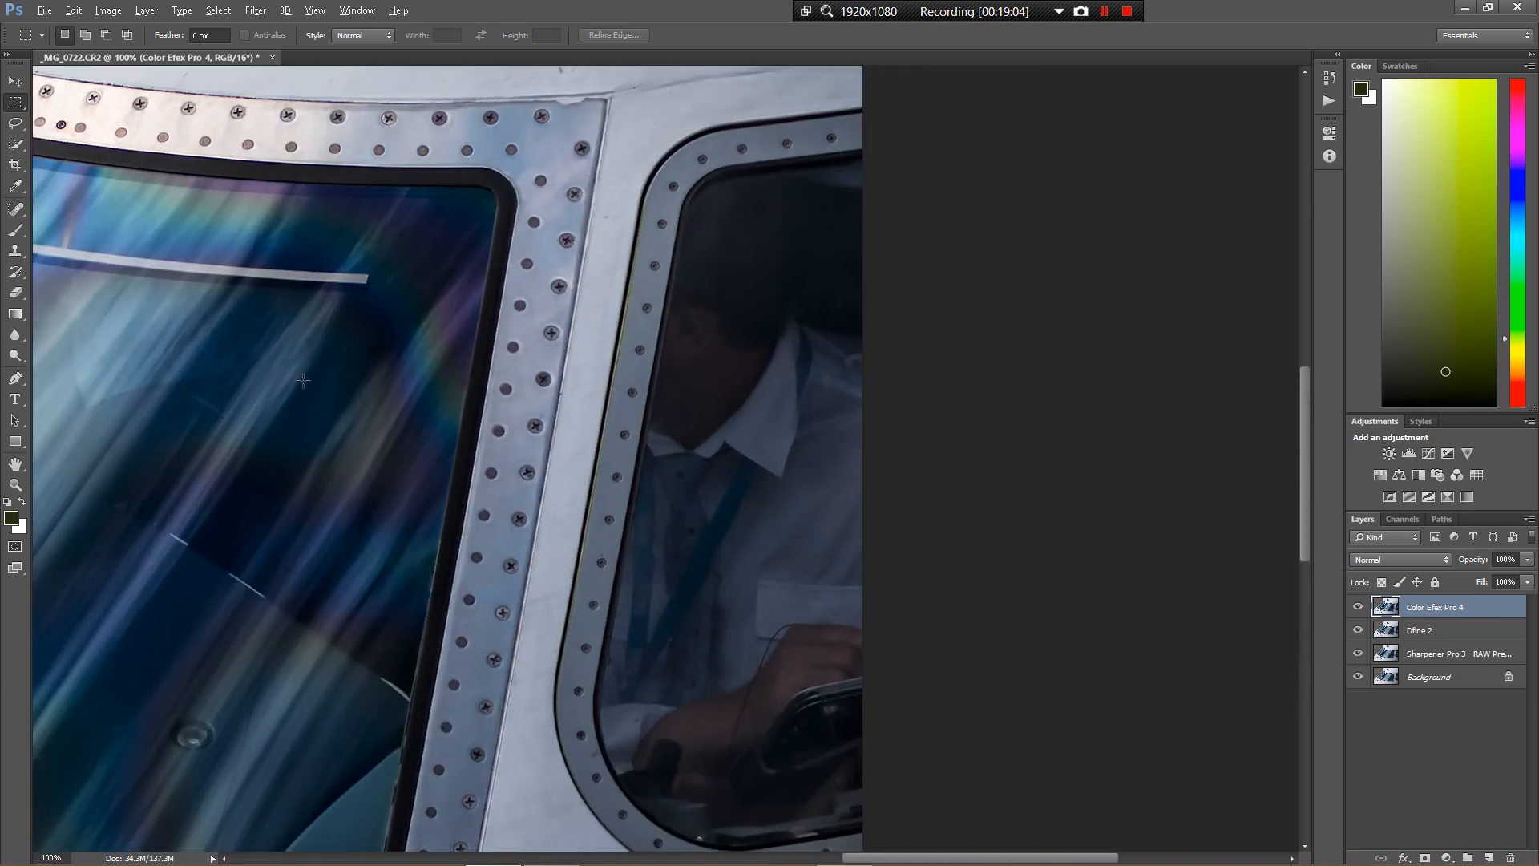
left_click_drag(650, 192, 1182, 633)
left_click_drag(251, 703, 872, 692)
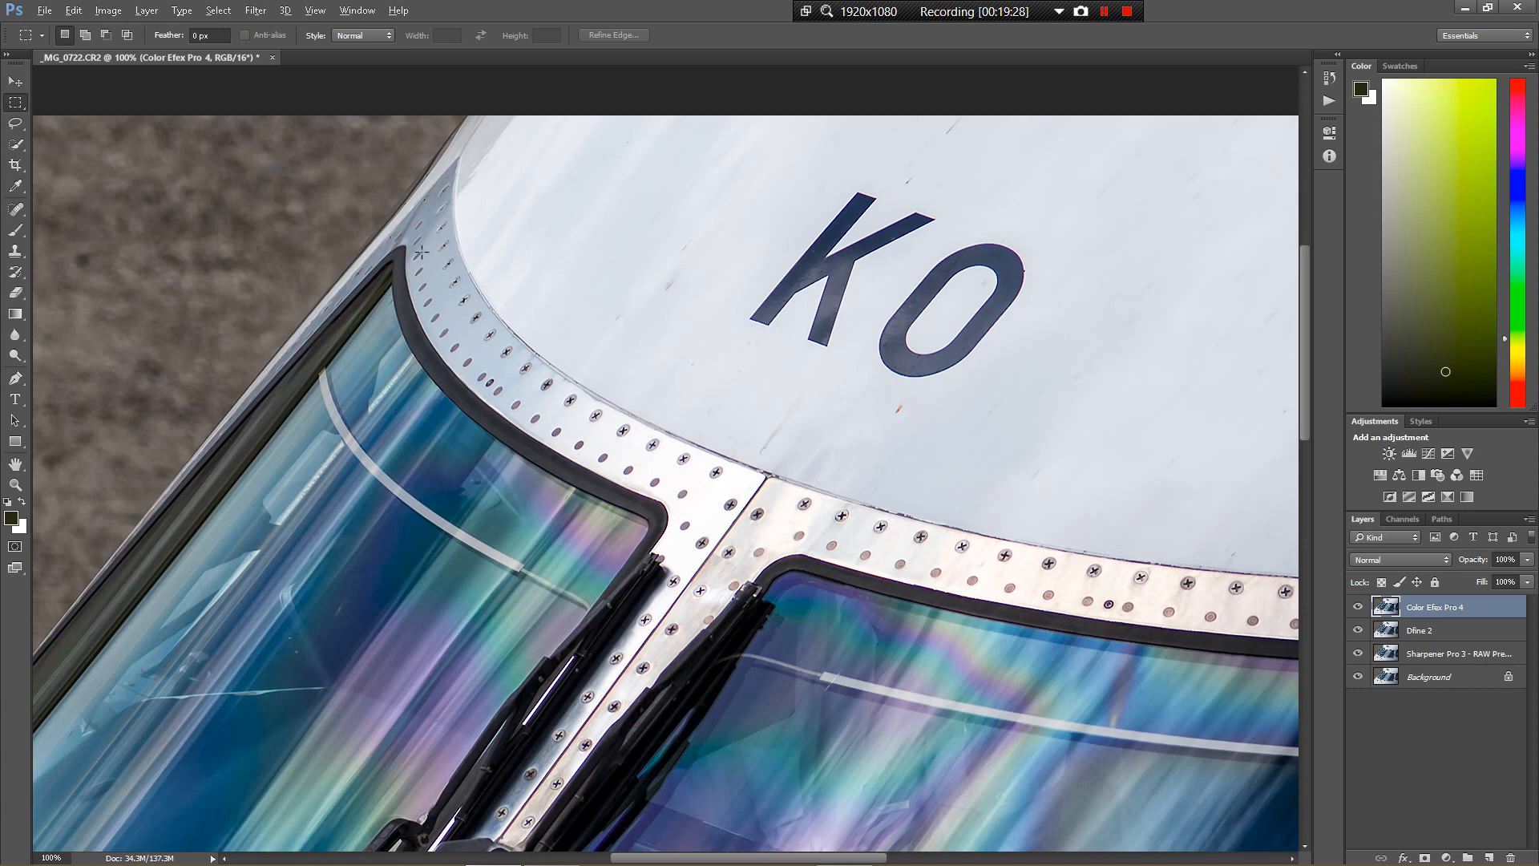
left_click_drag(344, 299, 919, 382)
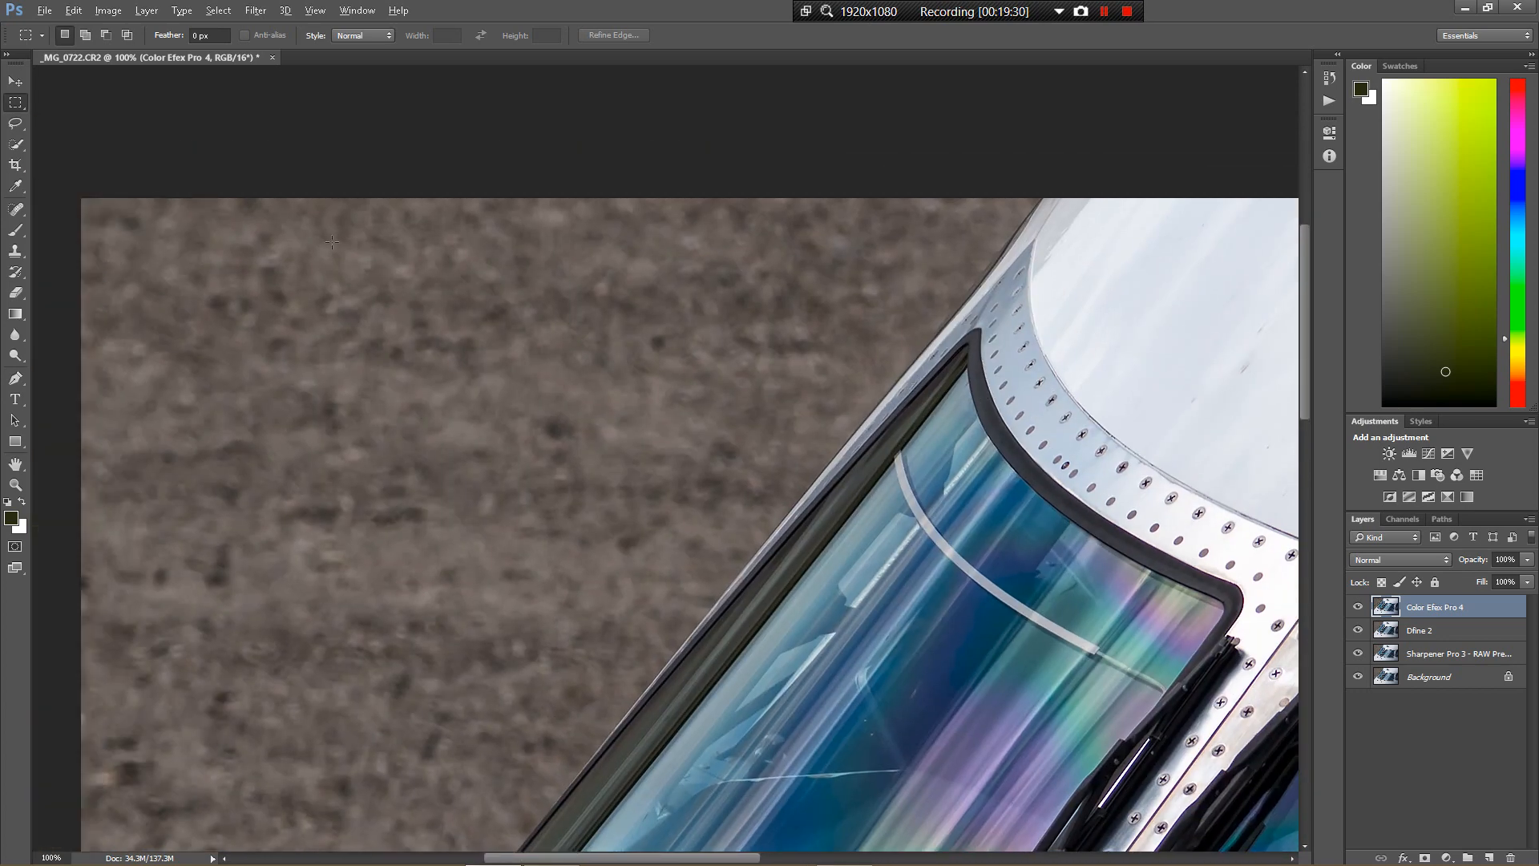
left_click_drag(1108, 688, 145, 702)
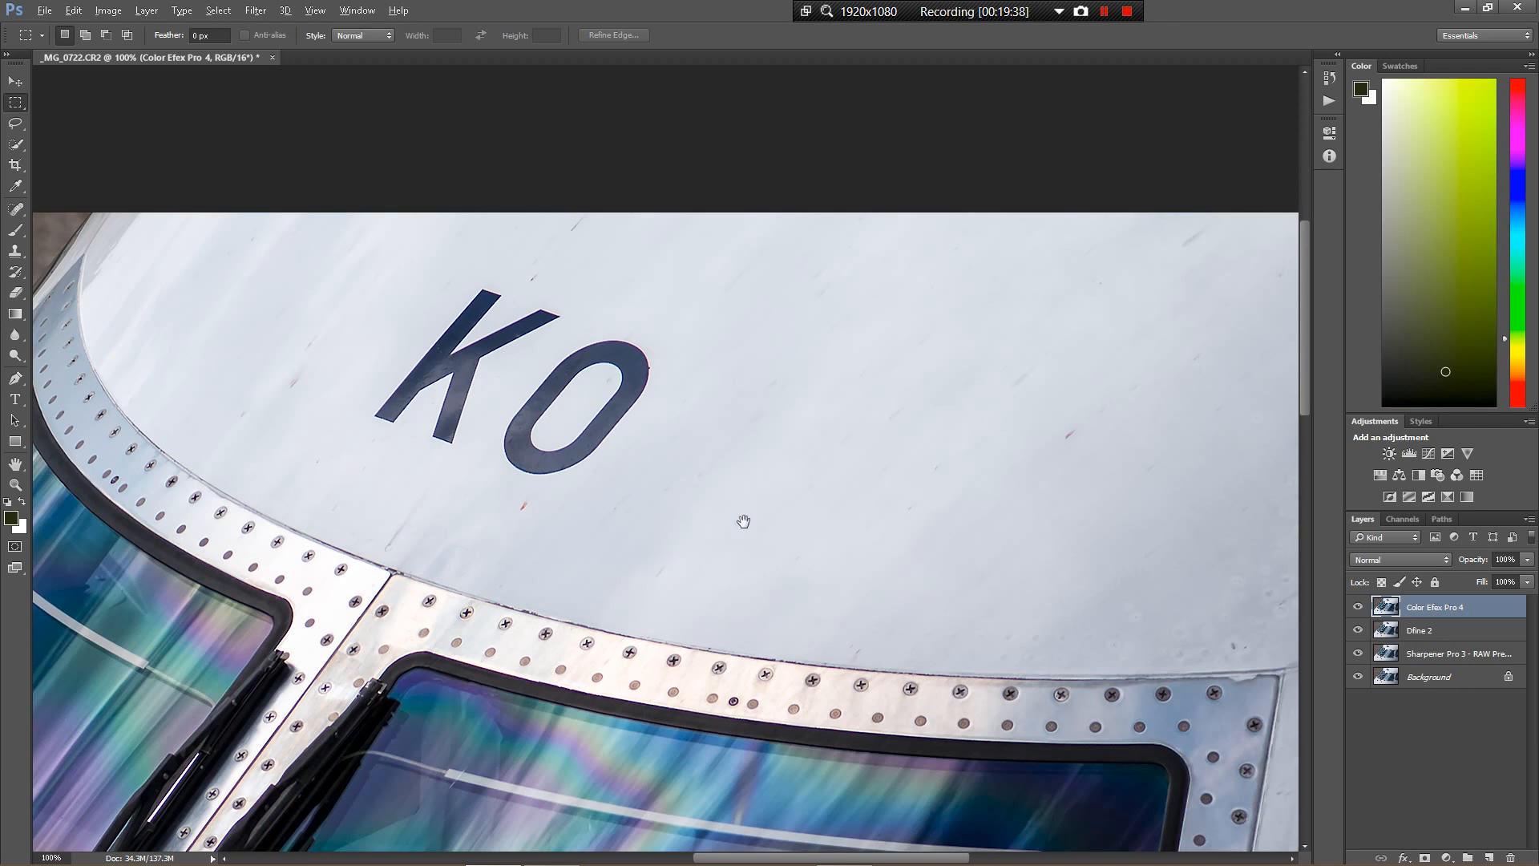
Step: Duplicate the Color Efex Pro 4 layer and apply a High Pass filter with a radius of 0.5 pixels to the copy
left_click_drag(742, 522, 1070, 469)
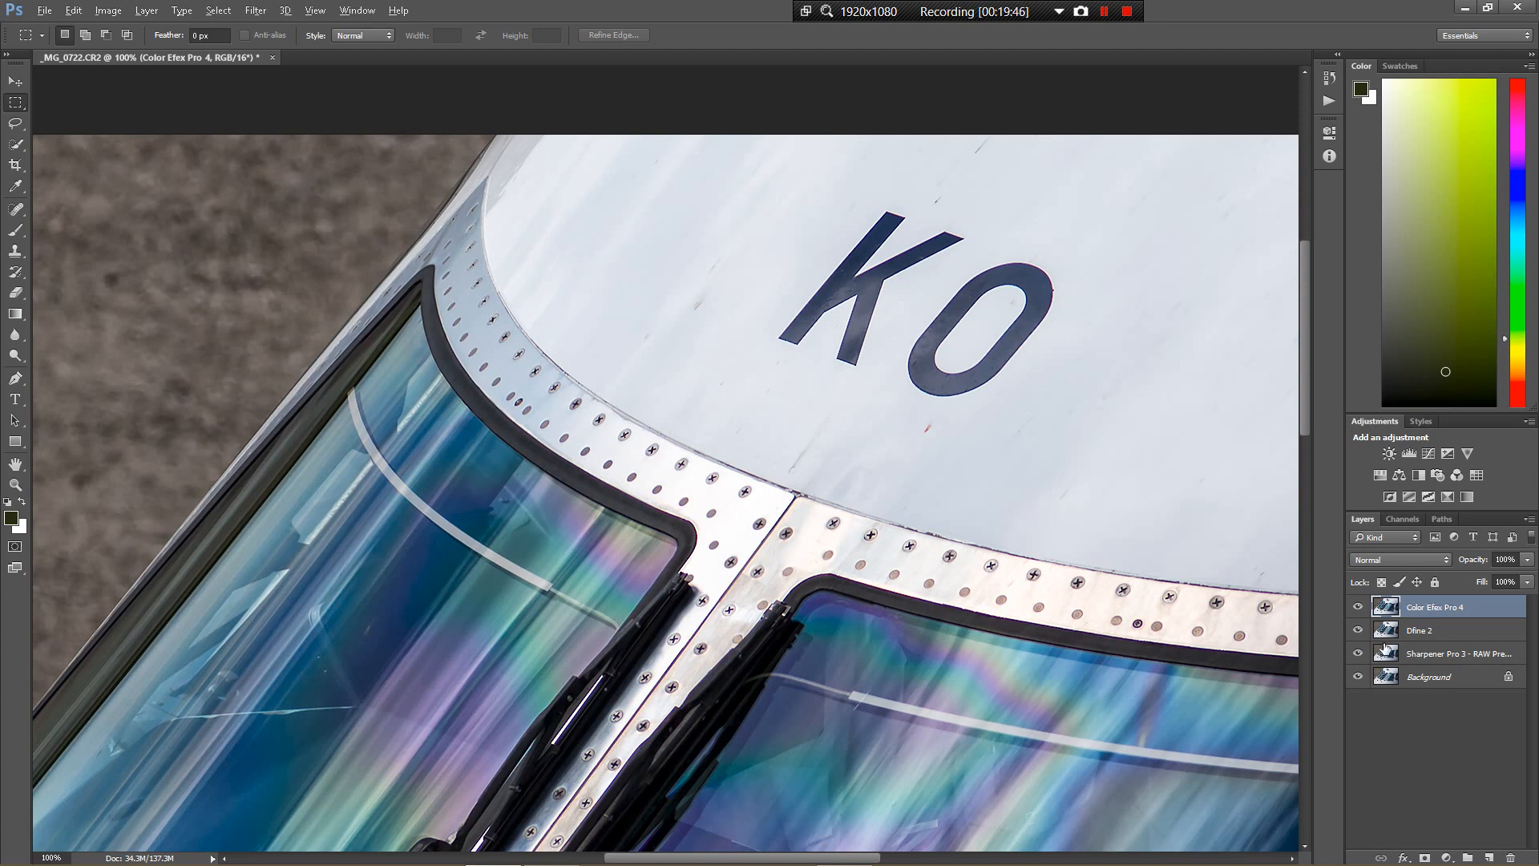
key("ctrl+j")
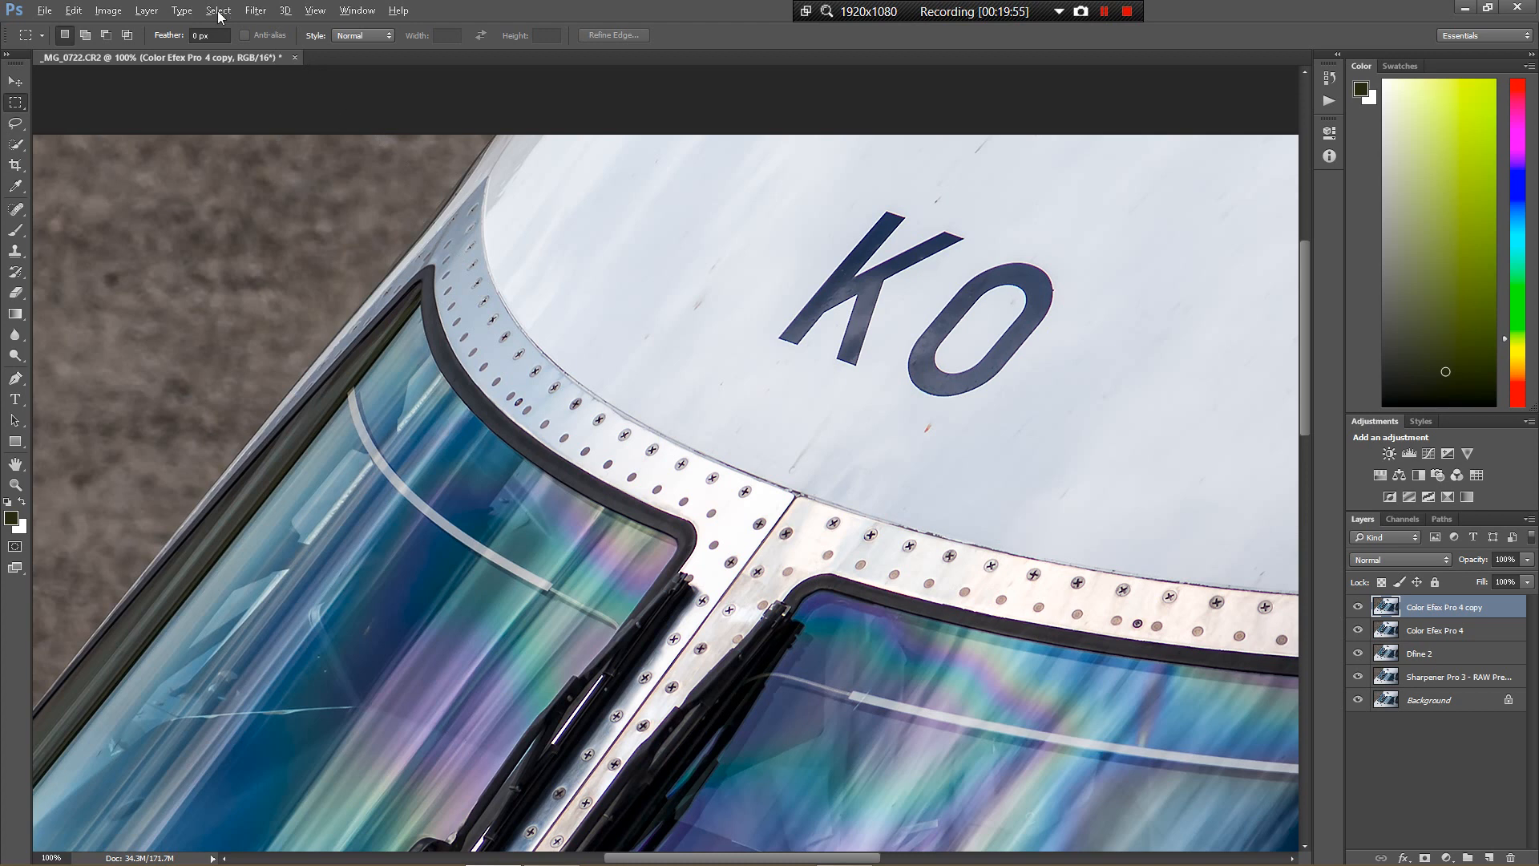
left_click(255, 10)
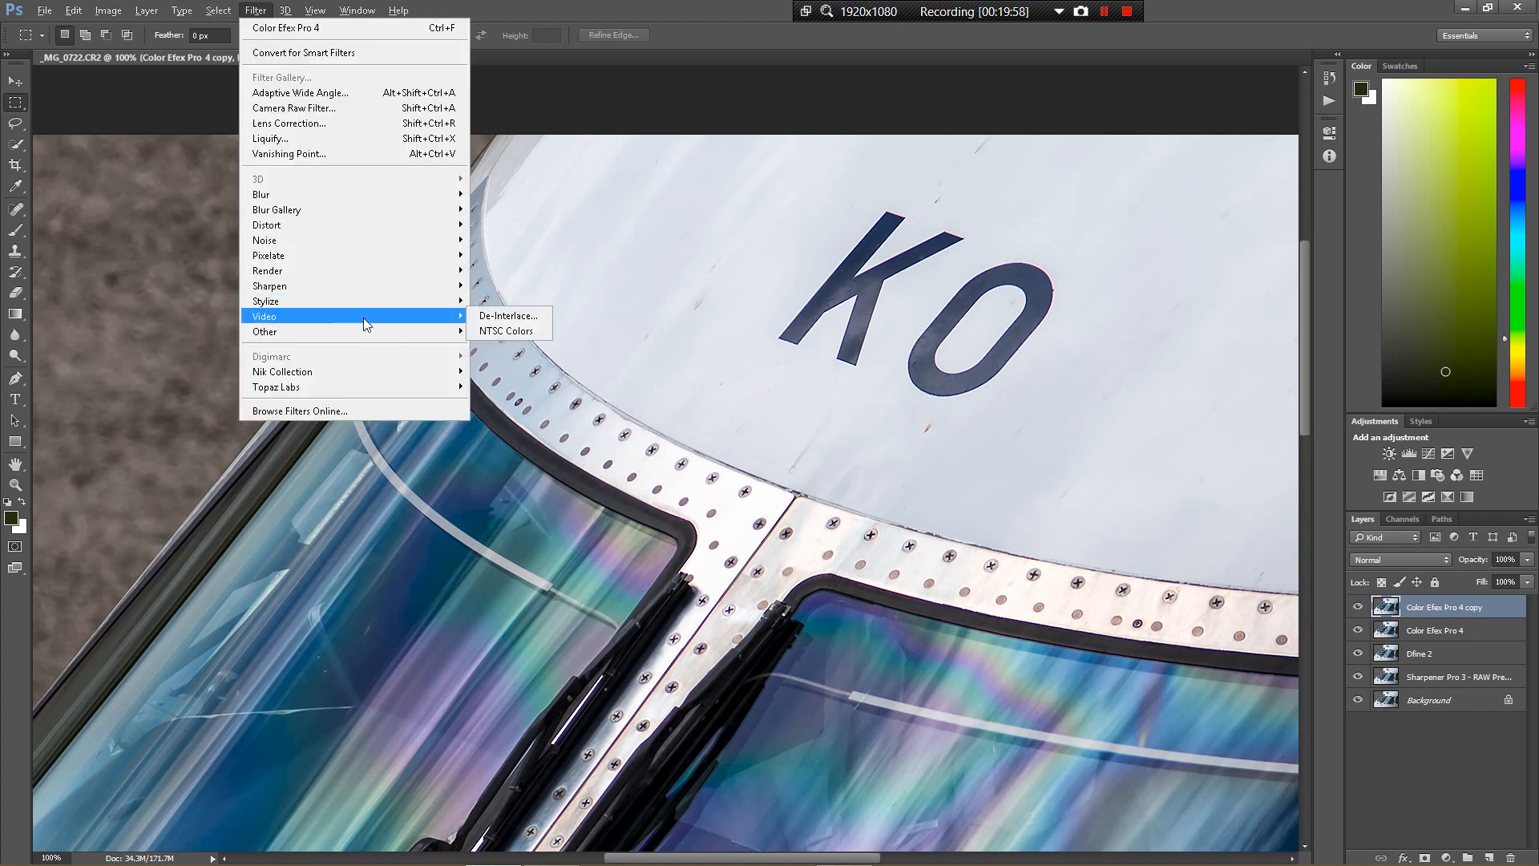
mouse_move(387, 330)
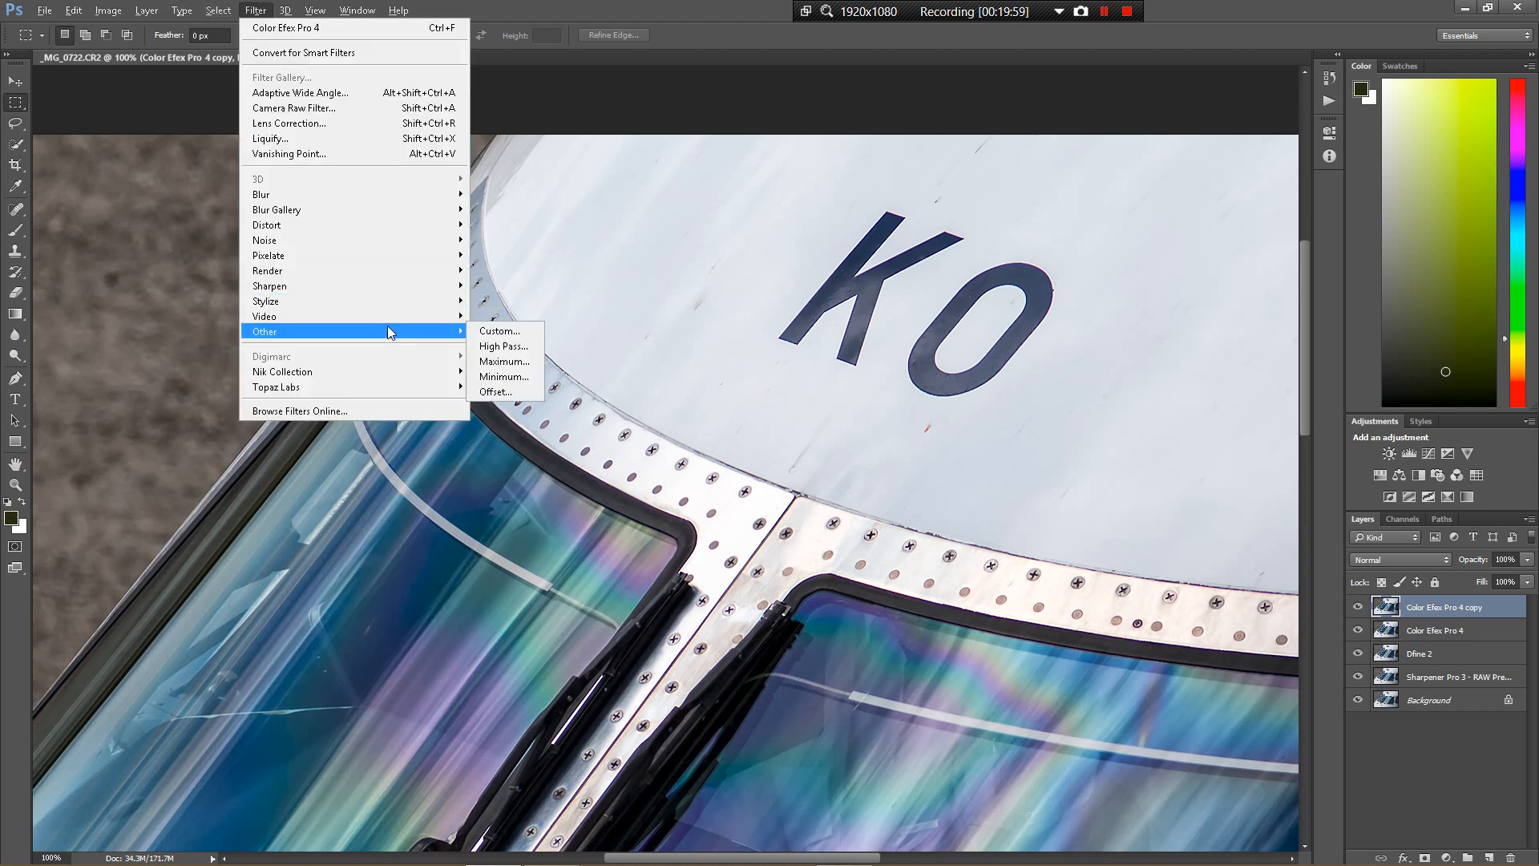
left_click(524, 350)
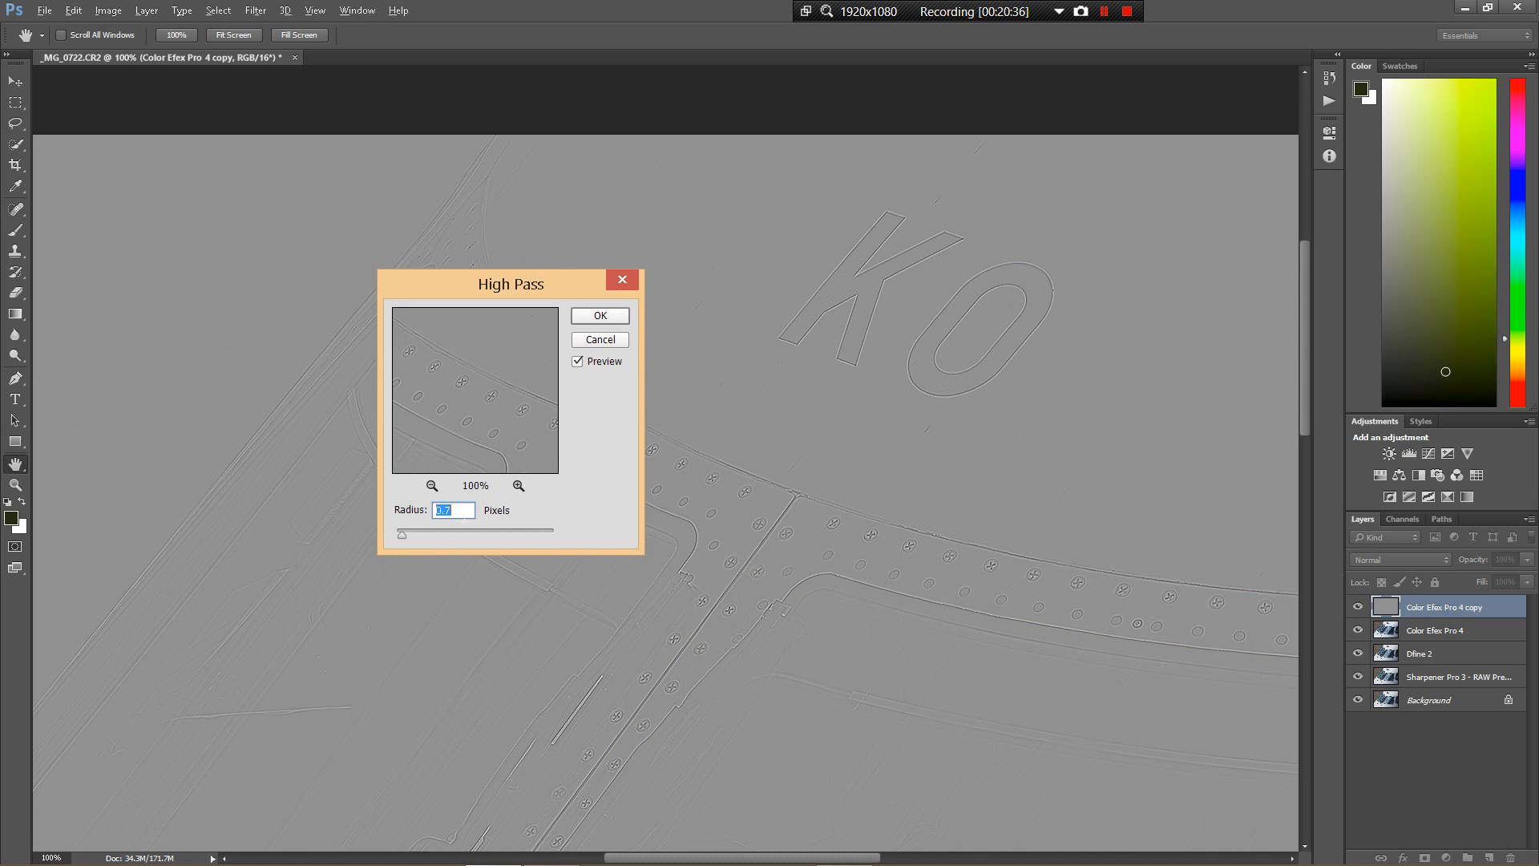
type("0.5")
left_click_drag(459, 532, 417, 537)
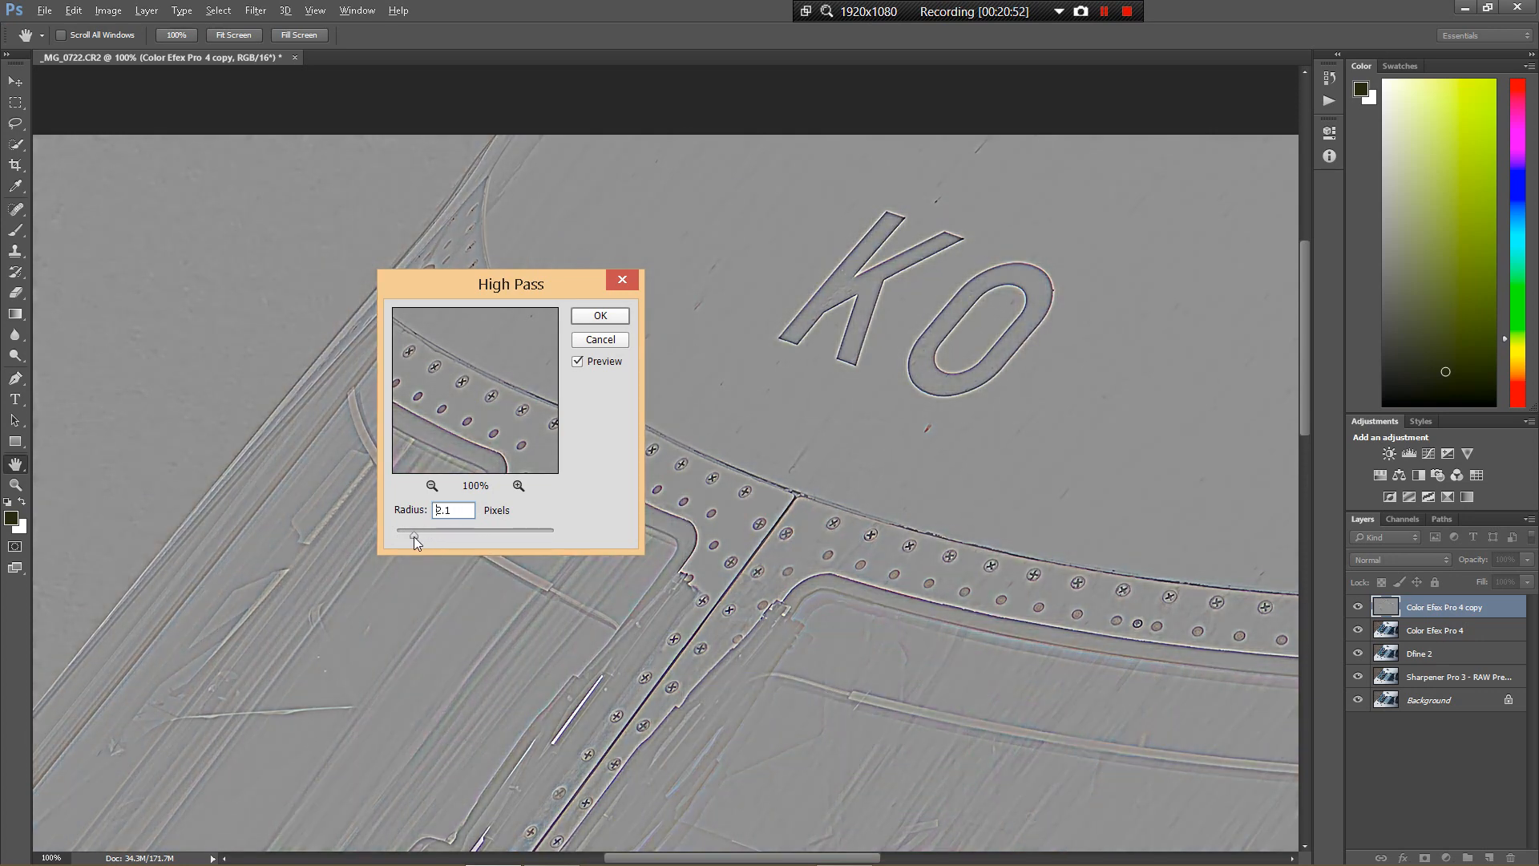
left_click_drag(401, 537, 400, 537)
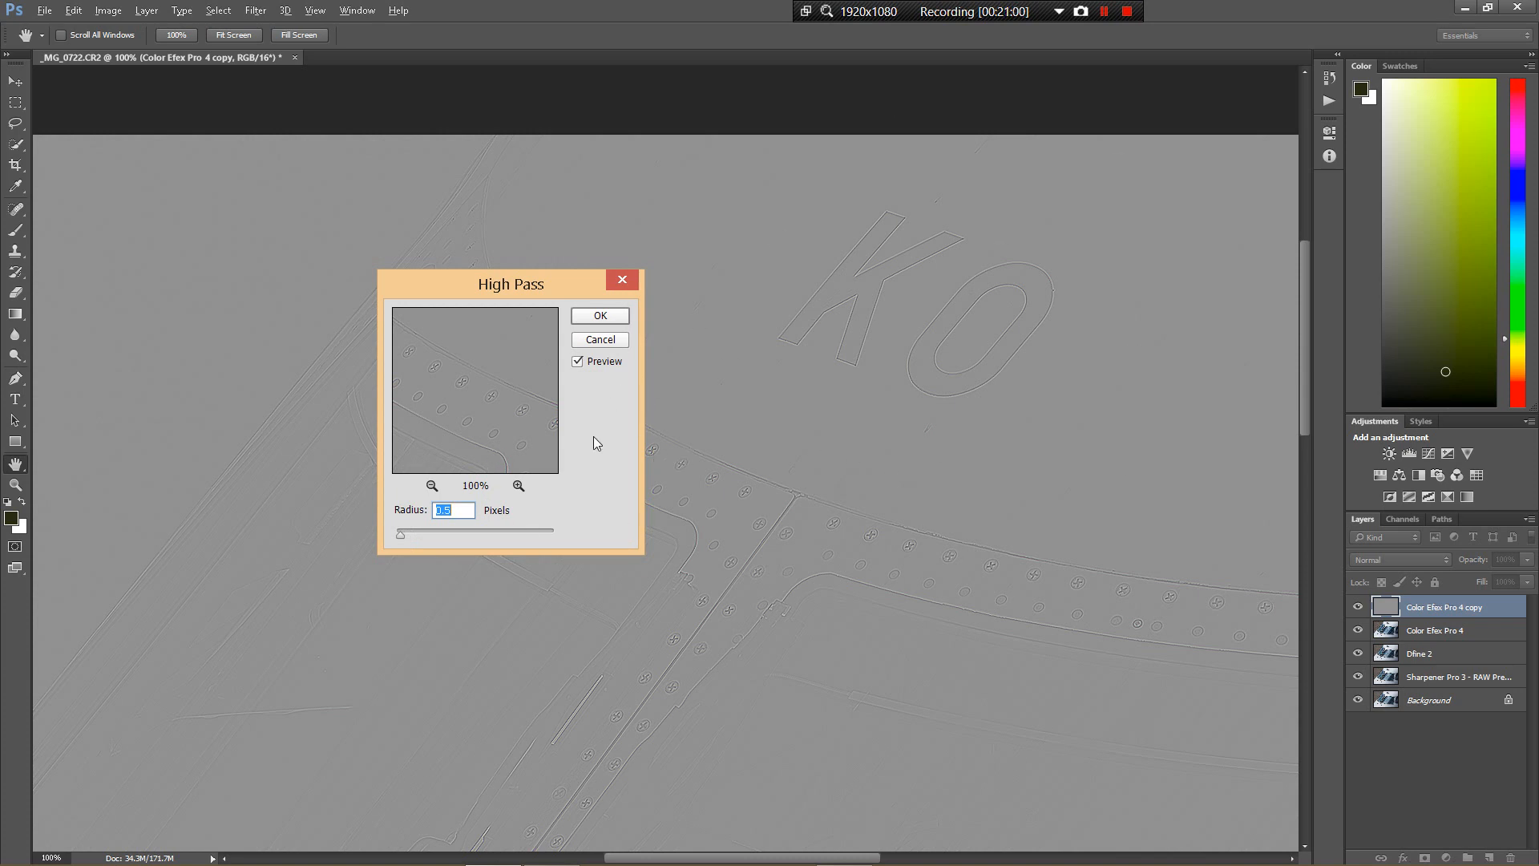
left_click(607, 319)
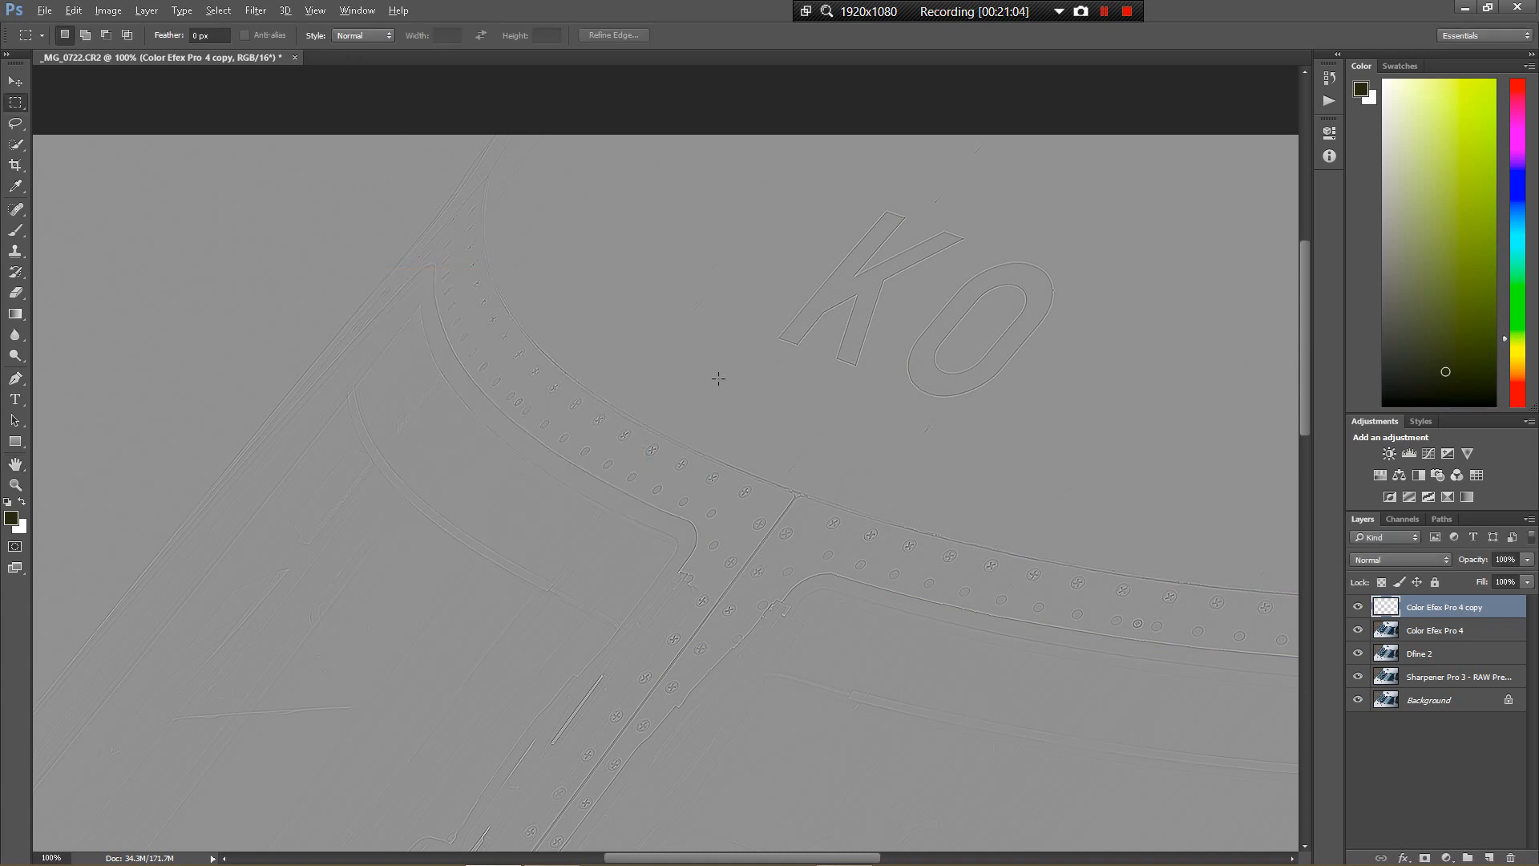
Step: Set the High Pass layer's blend mode to Hard Light and give it a layer mask inverted to black
left_click(1393, 561)
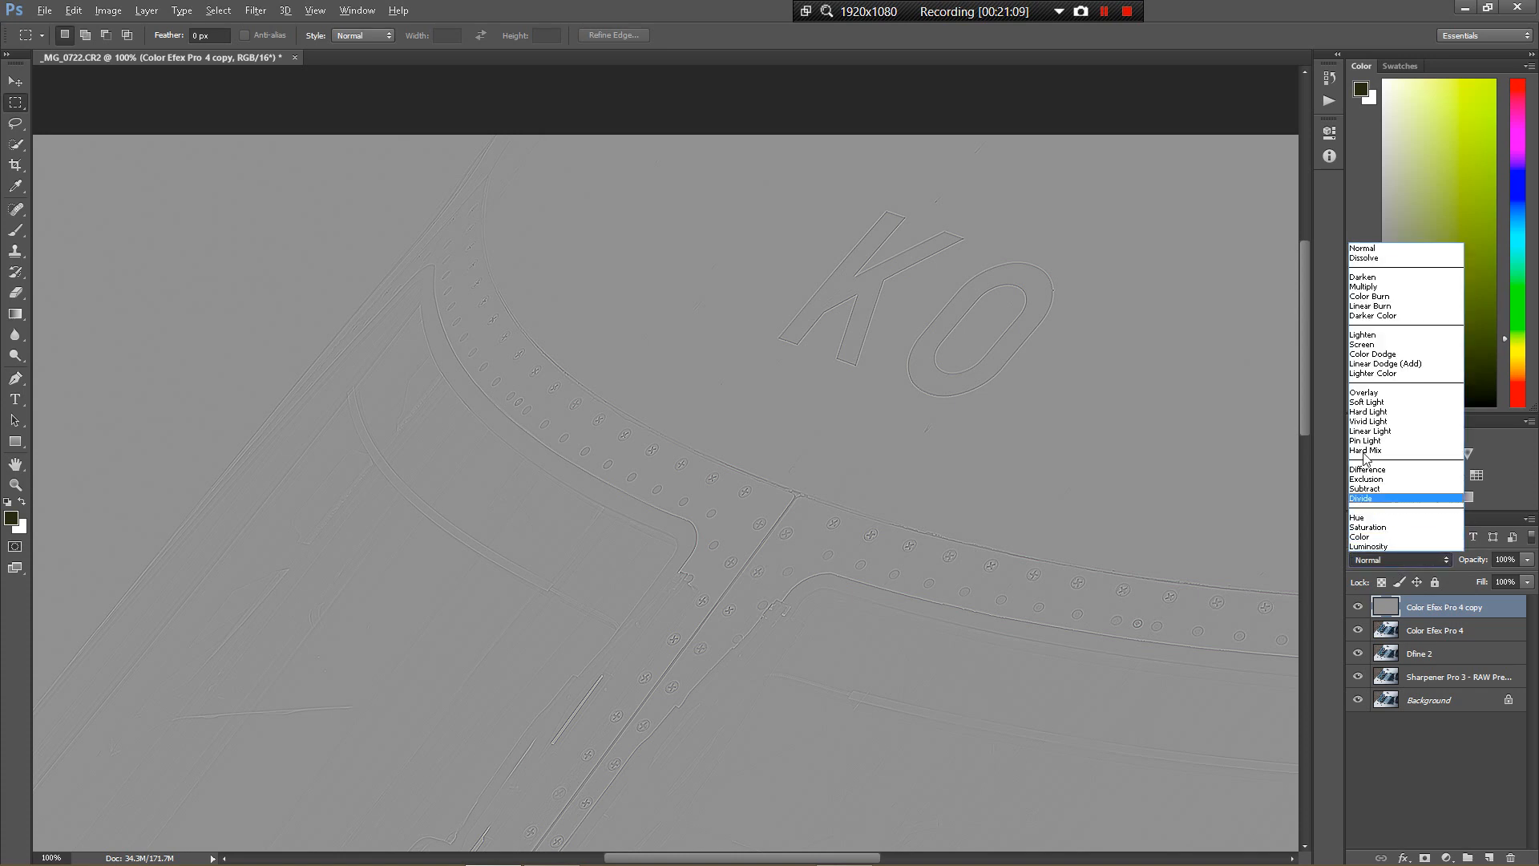
left_click(1360, 414)
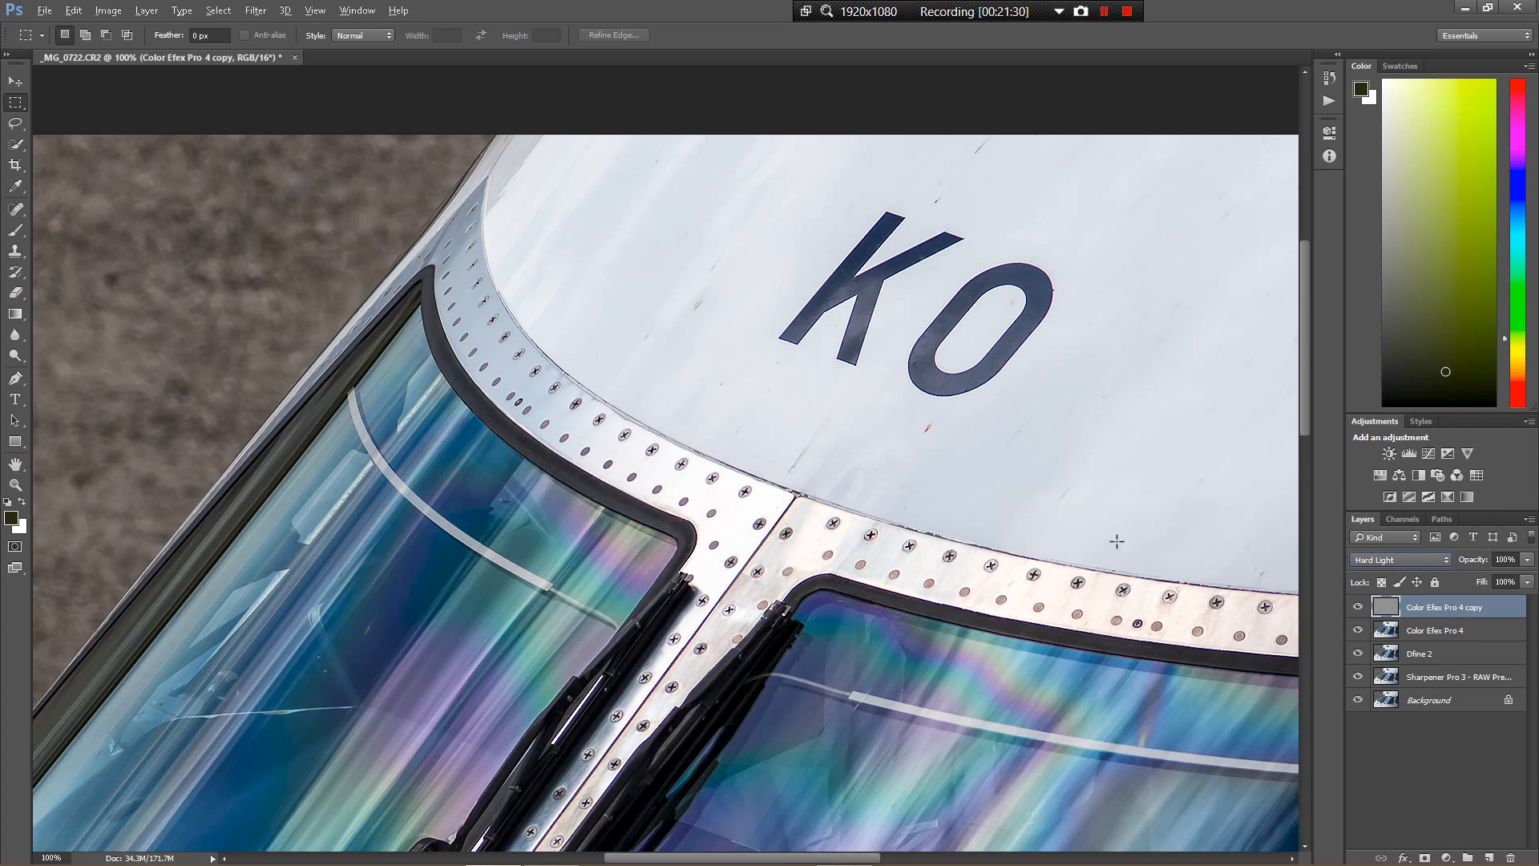
left_click(1425, 857)
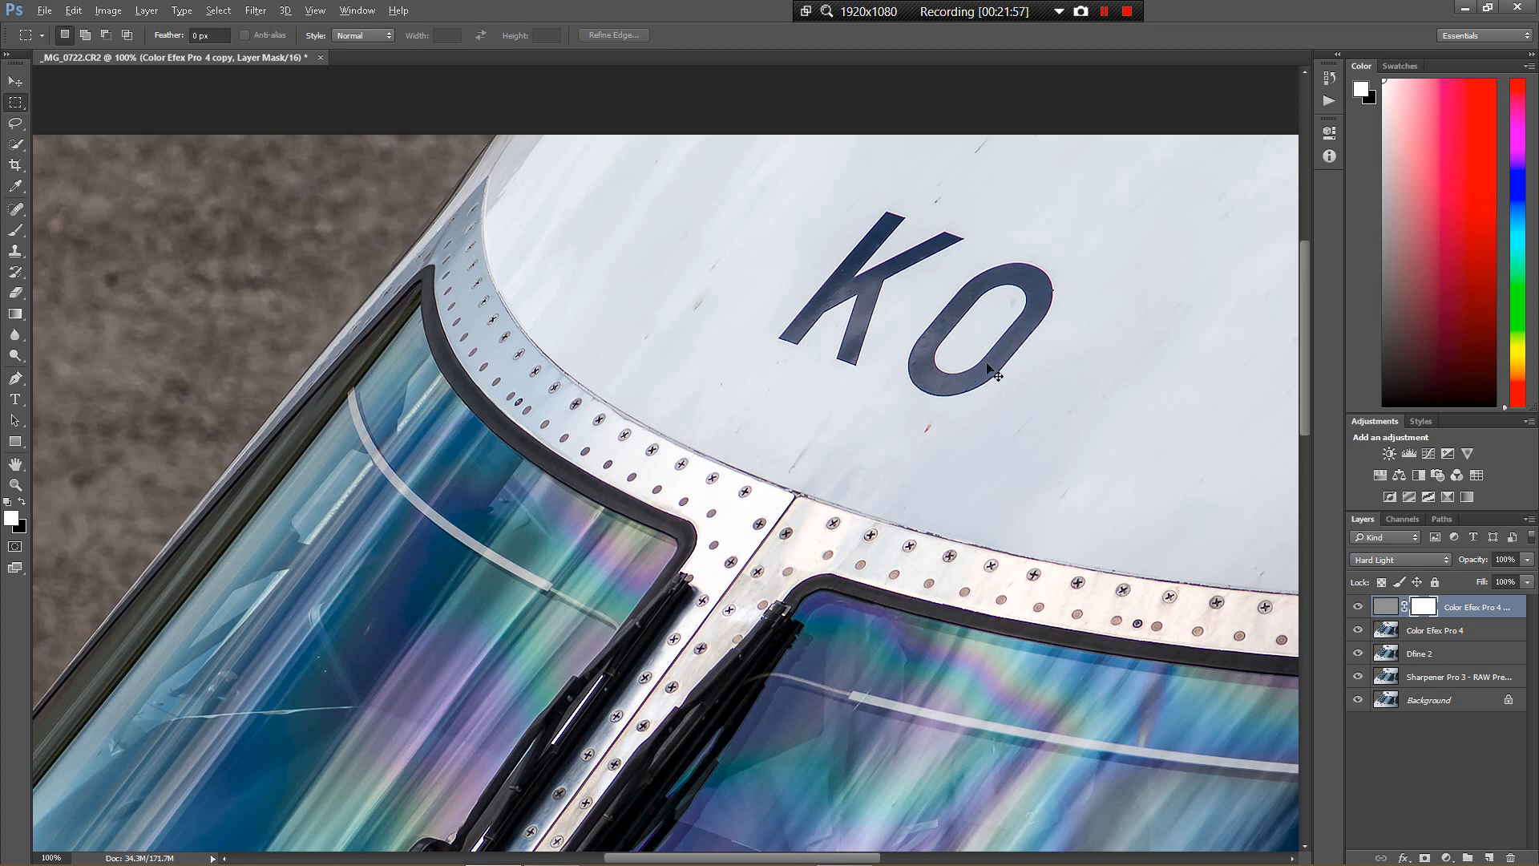
key("ctrl+i")
Step: Paint white on the mask over the KO lettering, upper riveted frame and window tops with a 250 px brush at 100% opacity
left_click(13, 234)
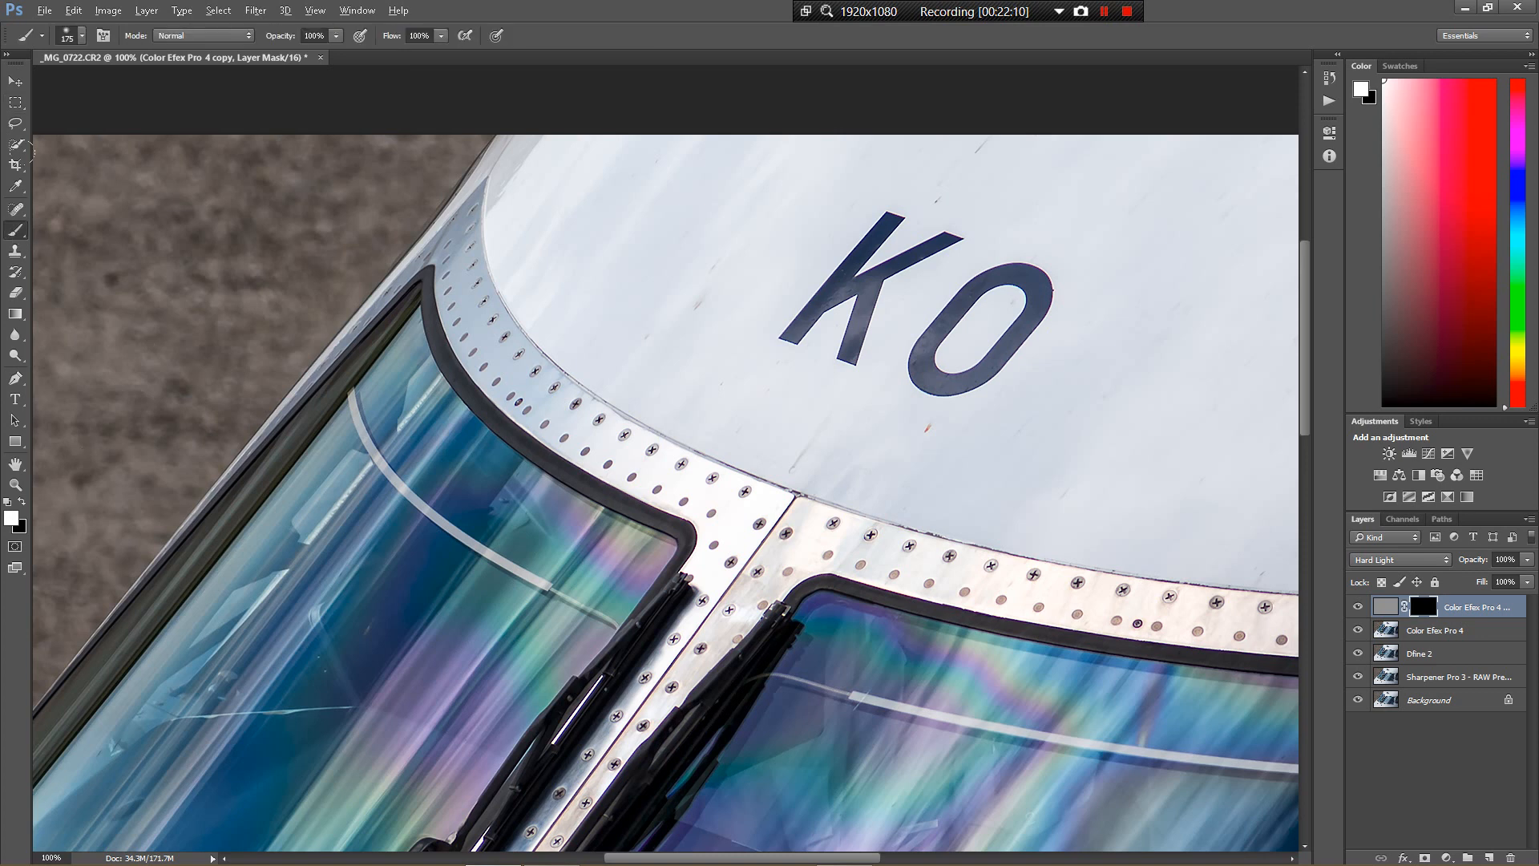
left_click(334, 36)
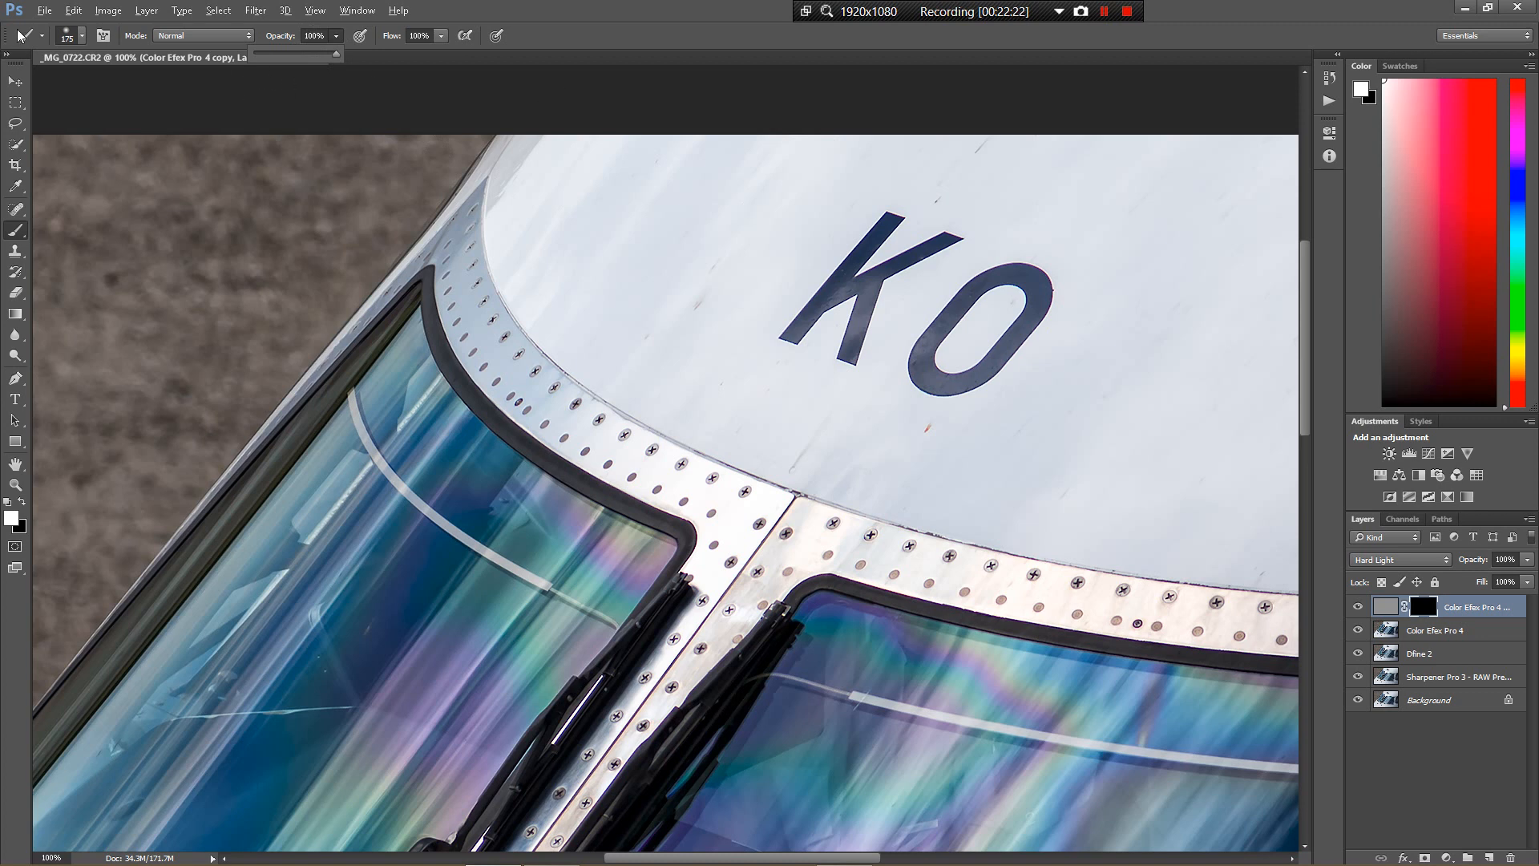
left_click(80, 38)
left_click(80, 37)
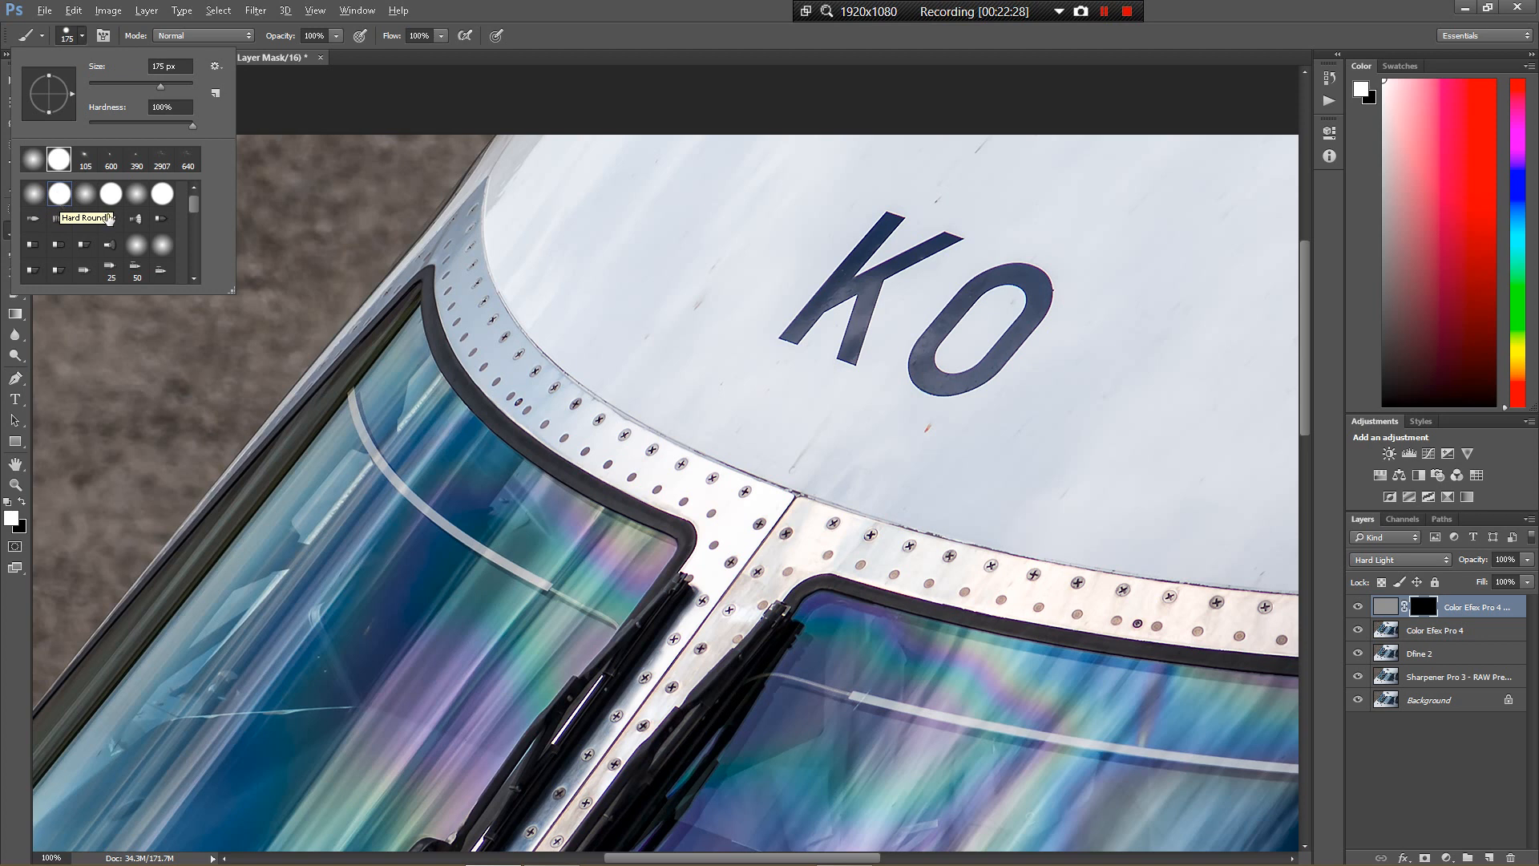
left_click(654, 24)
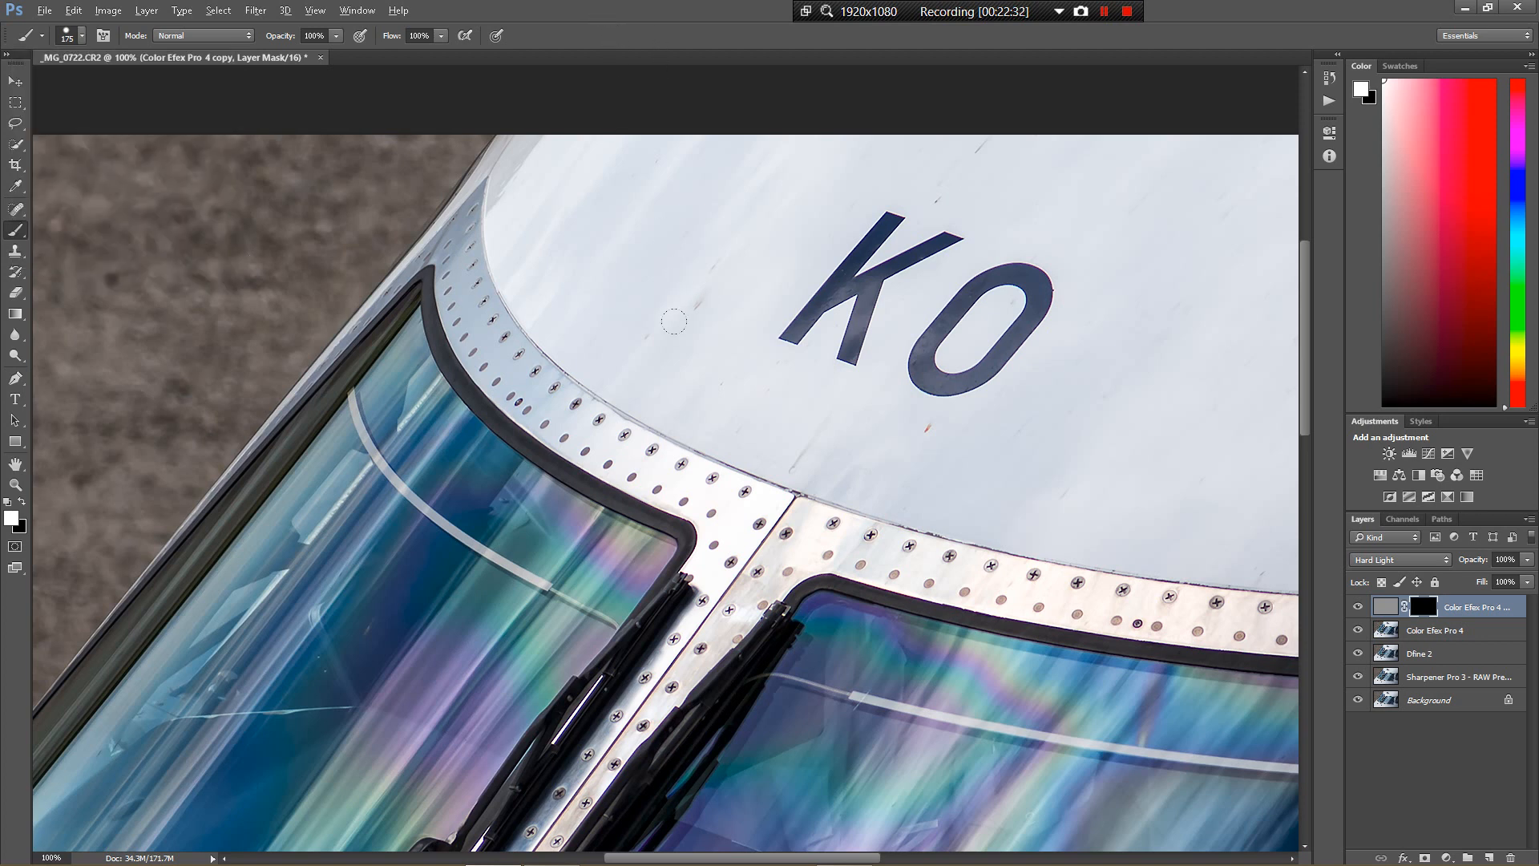
key("bracketright")
left_click_drag(1074, 552, 512, 475)
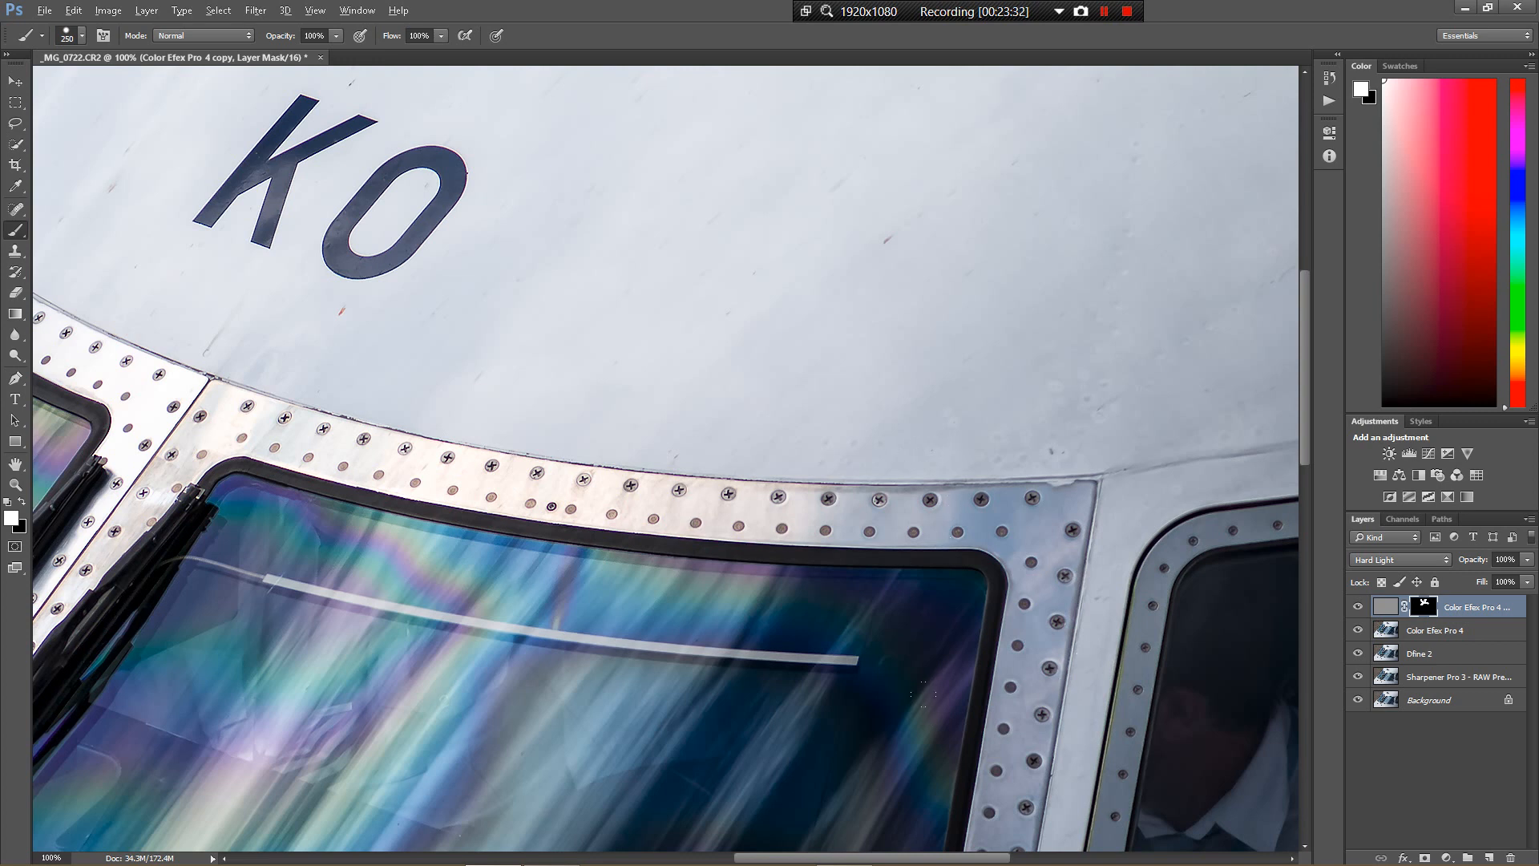
left_click_drag(923, 694, 898, 699)
Step: Paint the sharpening in on the mask over the windscreen panes, wipers and lower riveted frame
mouse_move(274, 778)
left_mouse_down()
mouse_move(869, 673)
mouse_move(1221, 565)
left_mouse_up()
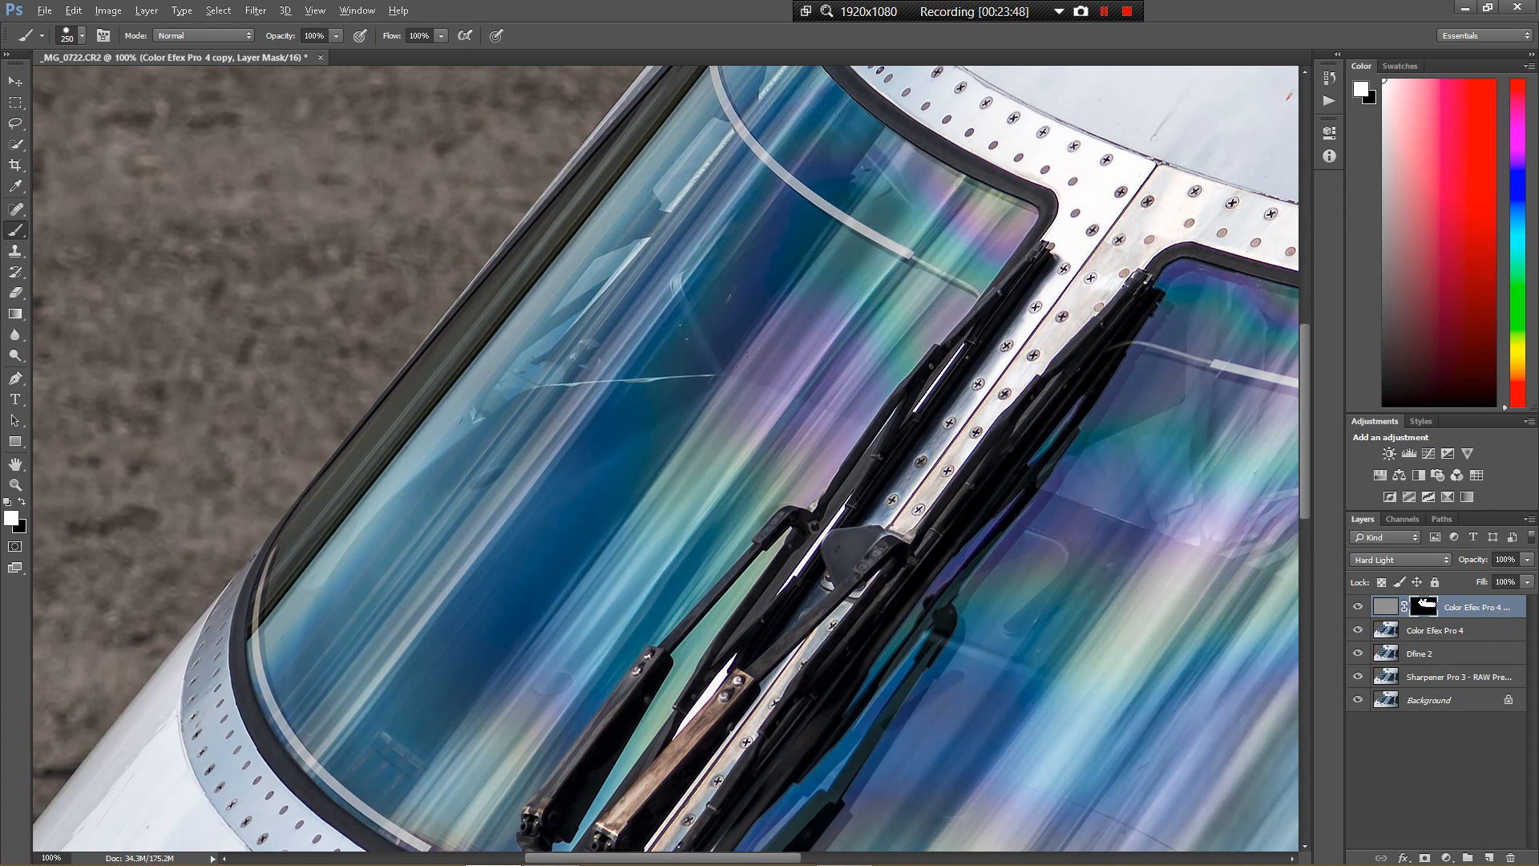
left_click_drag(485, 646, 746, 299)
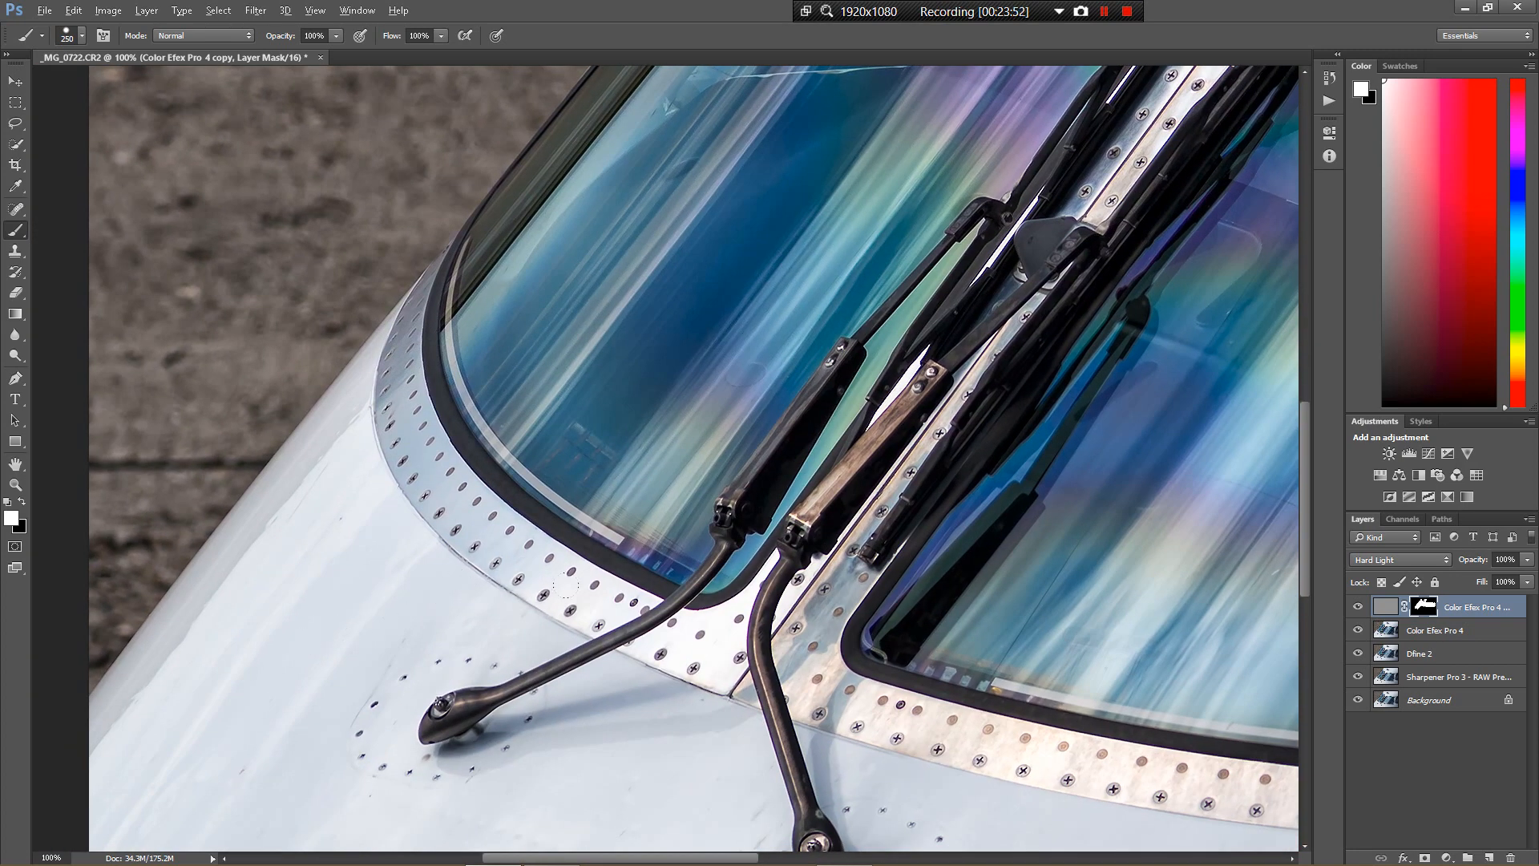
left_click_drag(760, 660, 695, 530)
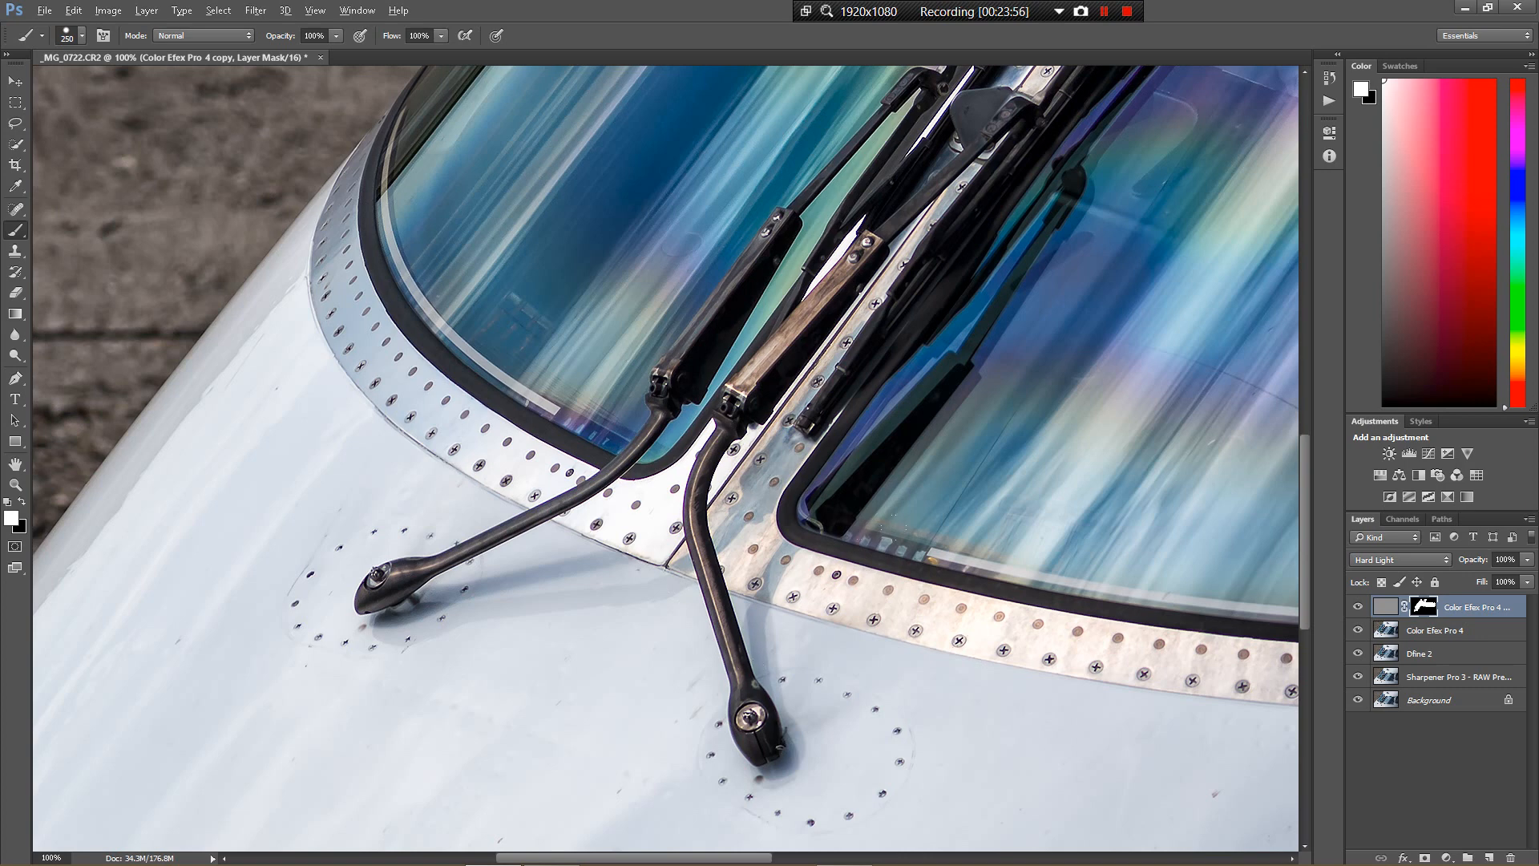
left_click_drag(1102, 557, 595, 334)
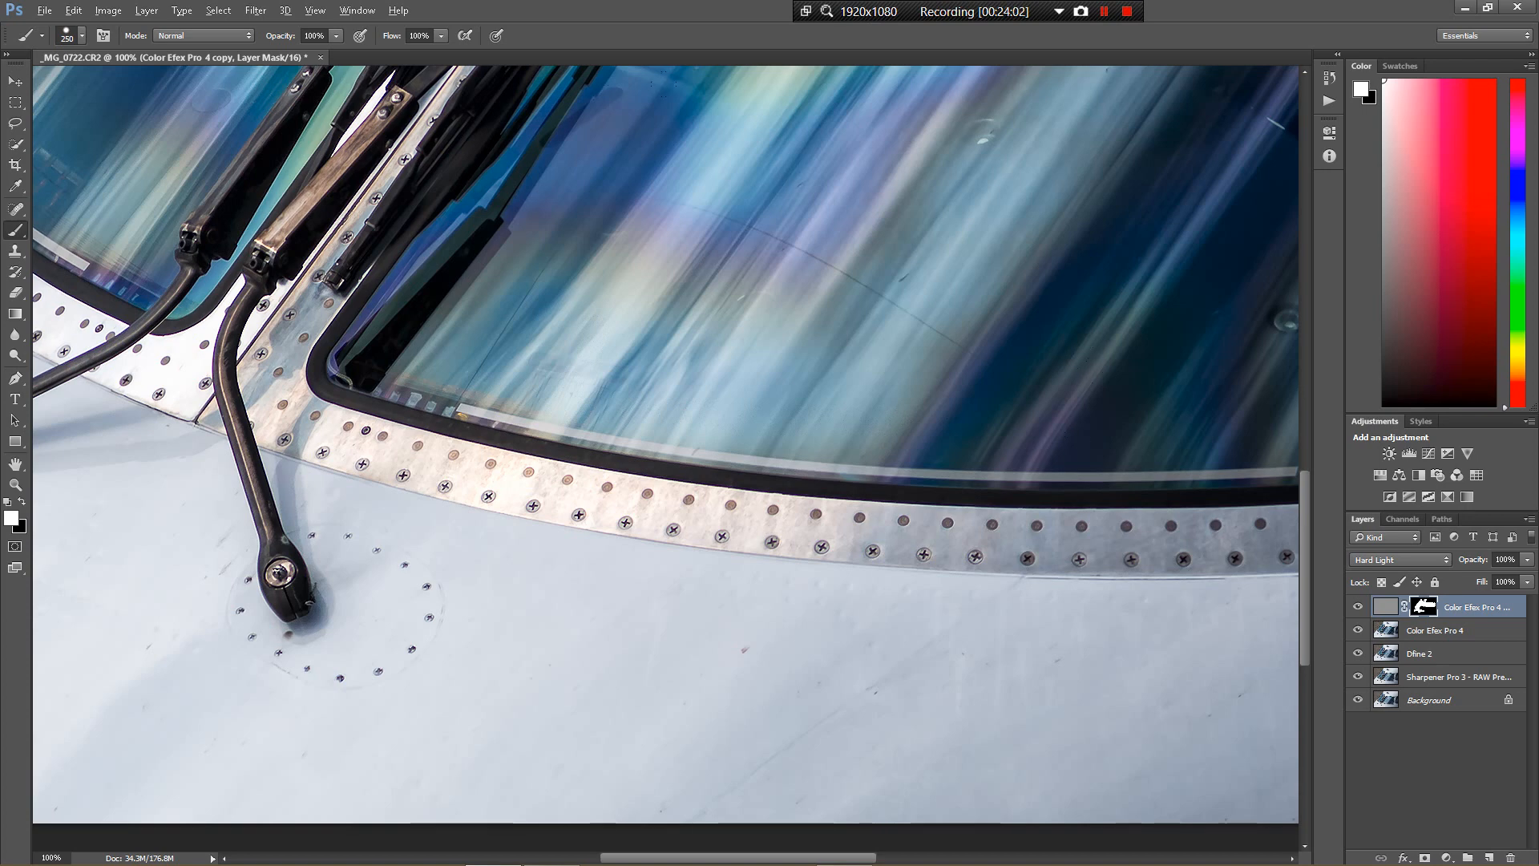
left_click_drag(1154, 393, 622, 227)
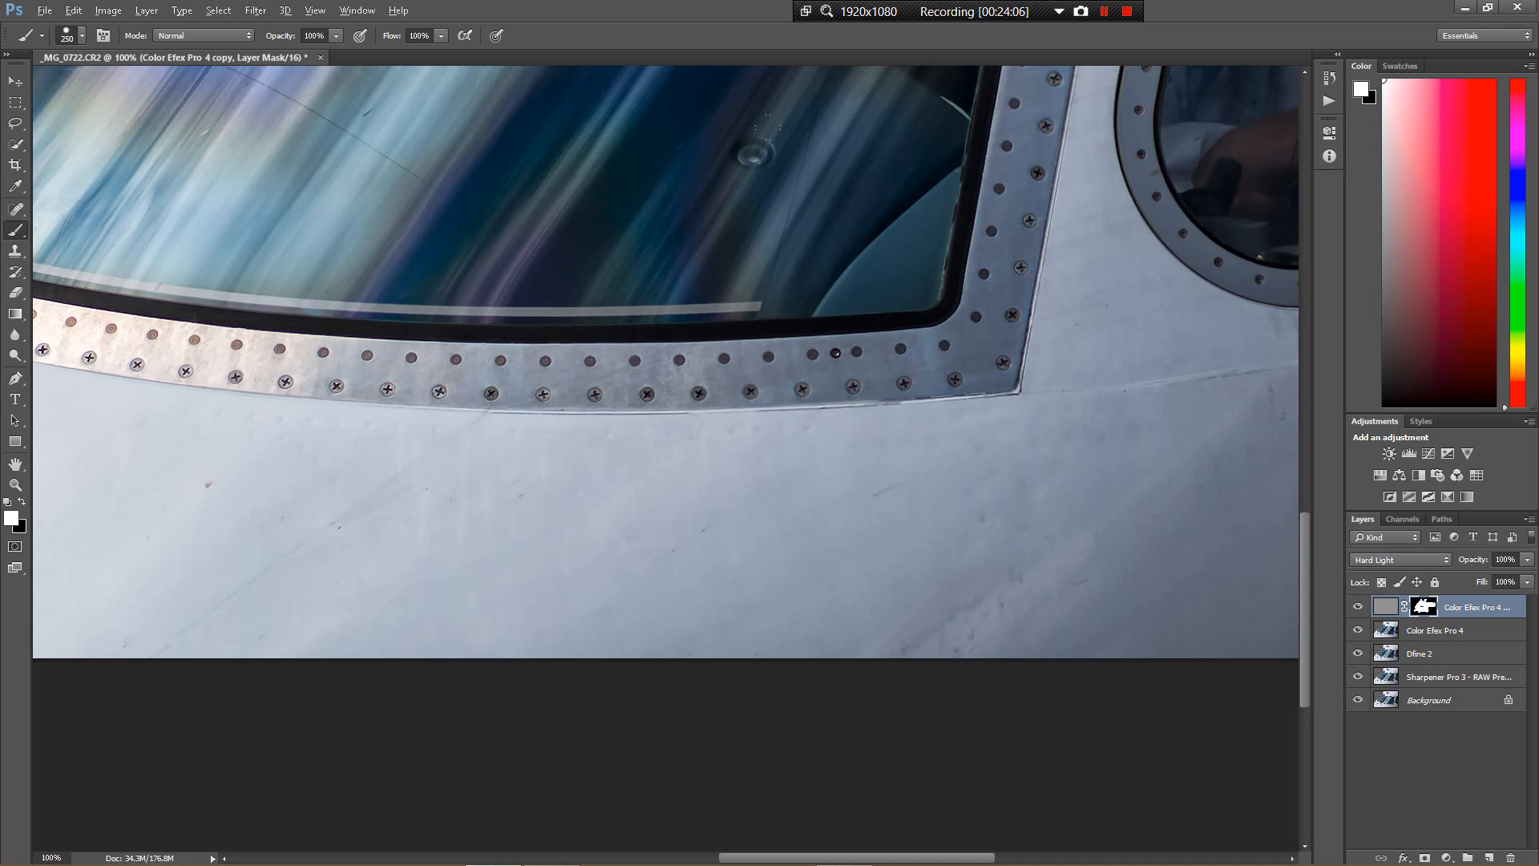
Step: Continue revealing the sharpening on the mask across the main windscreen reflections, its side frame and the pilot's side window
left_click_drag(818, 144, 882, 360)
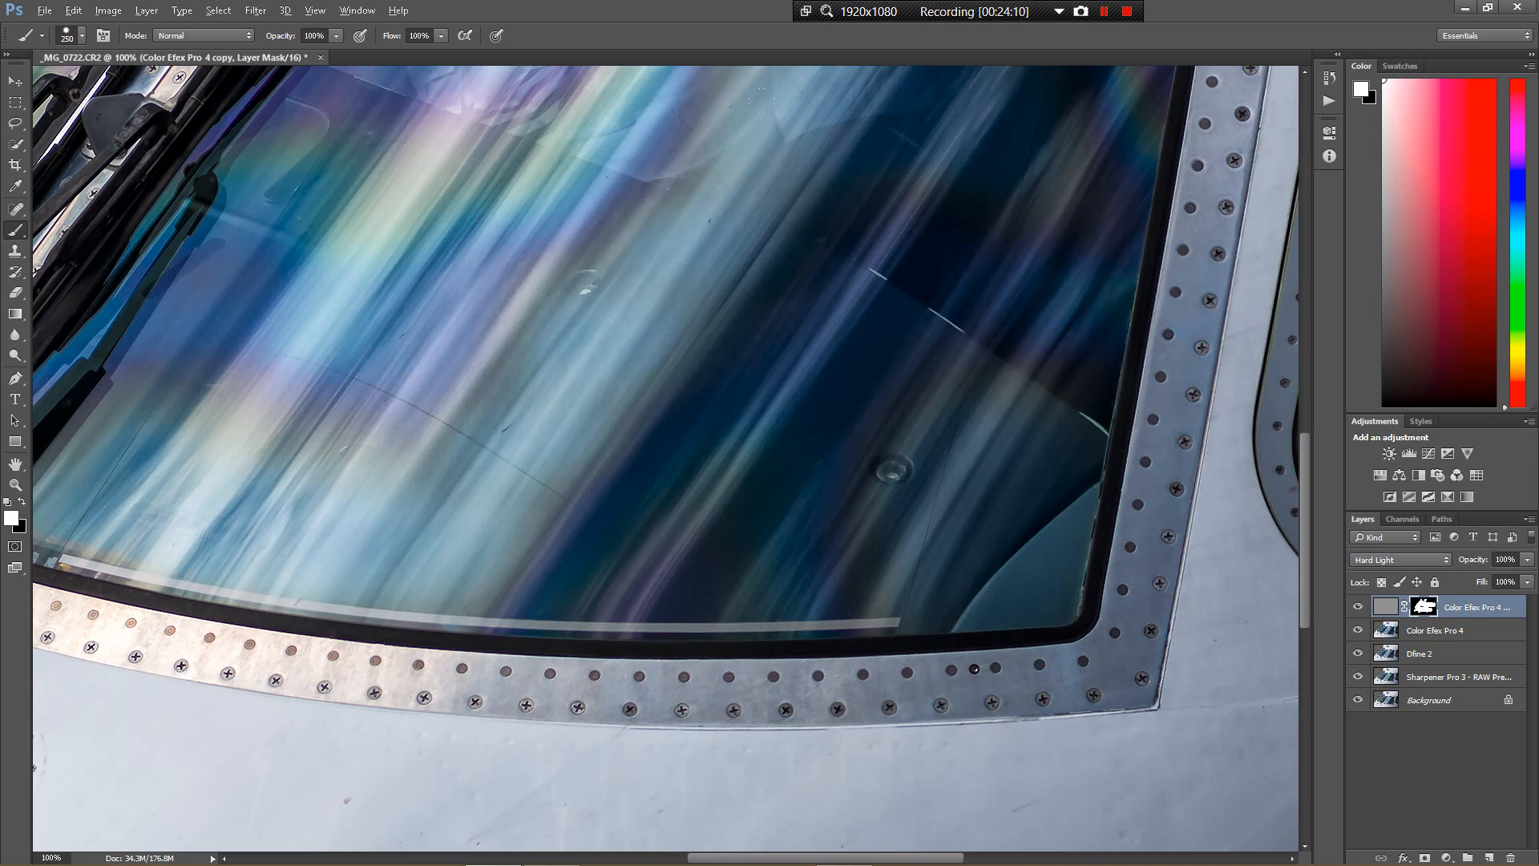
left_click_drag(618, 222, 1074, 340)
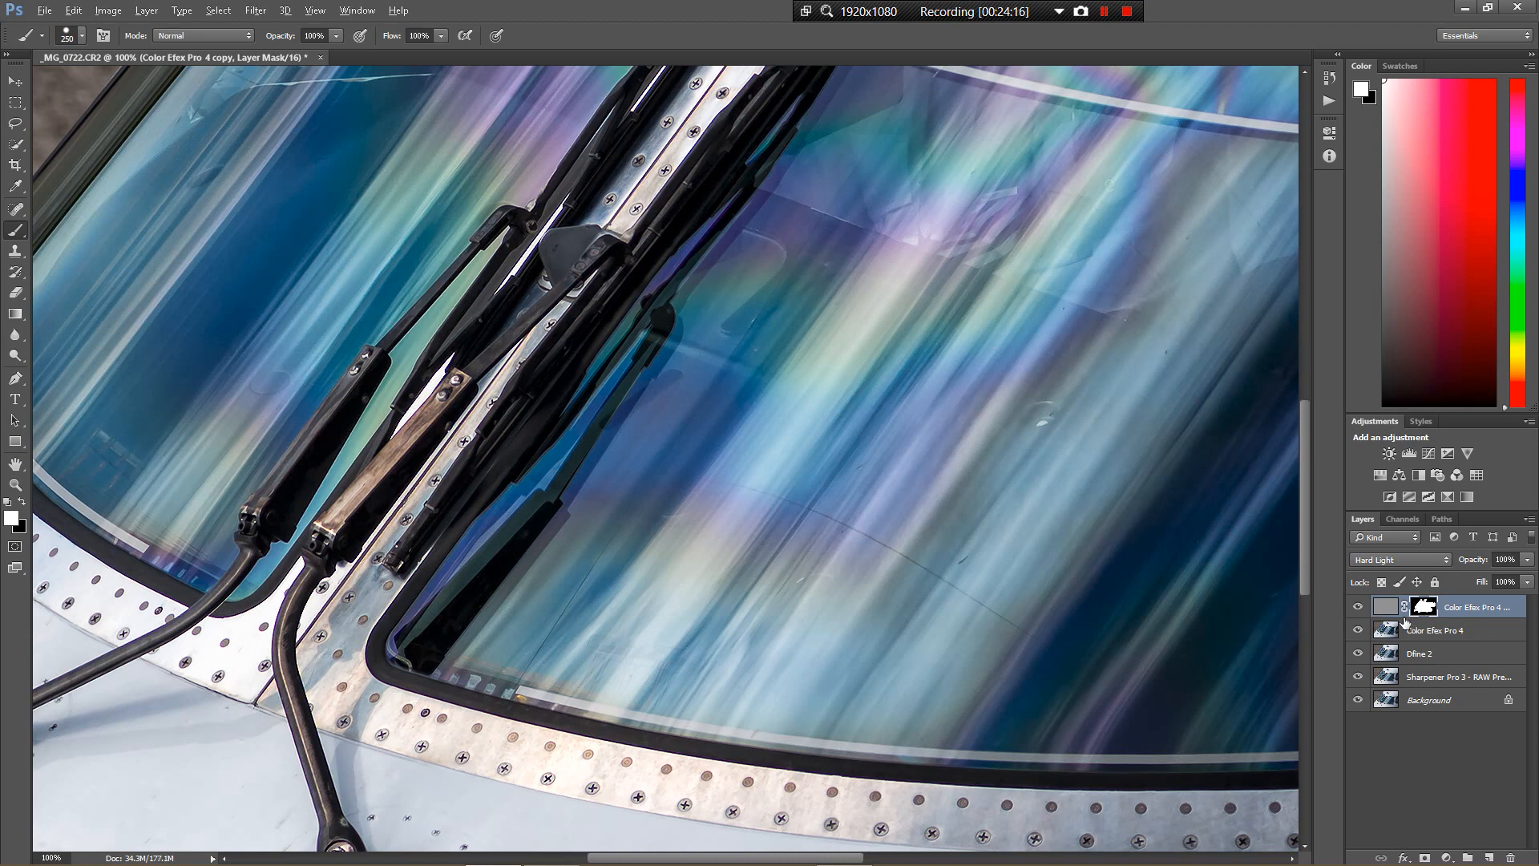
left_click_drag(1161, 446, 137, 381)
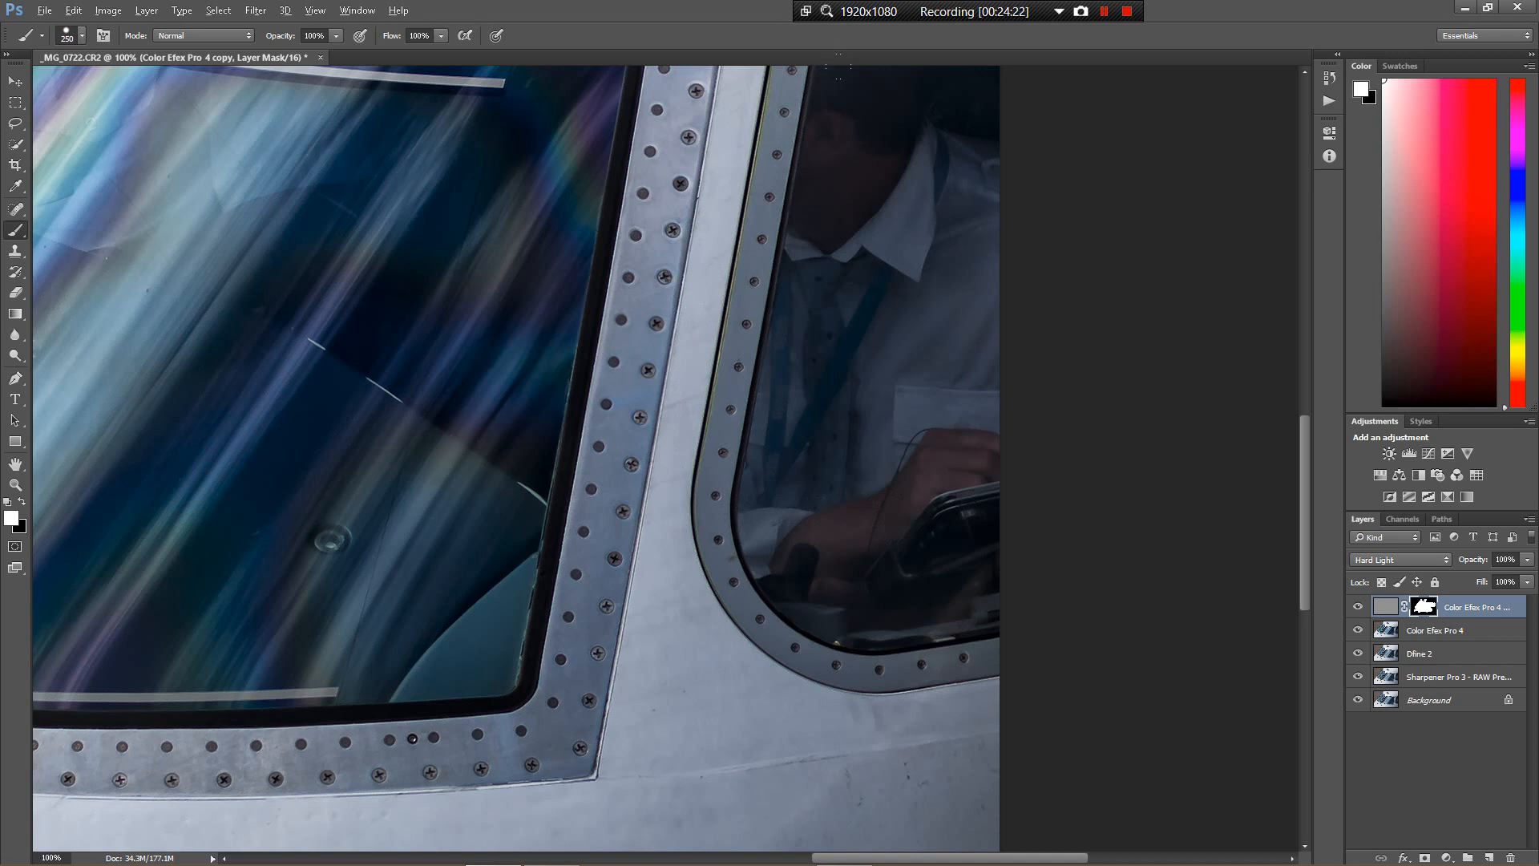
left_click_drag(906, 239, 956, 574)
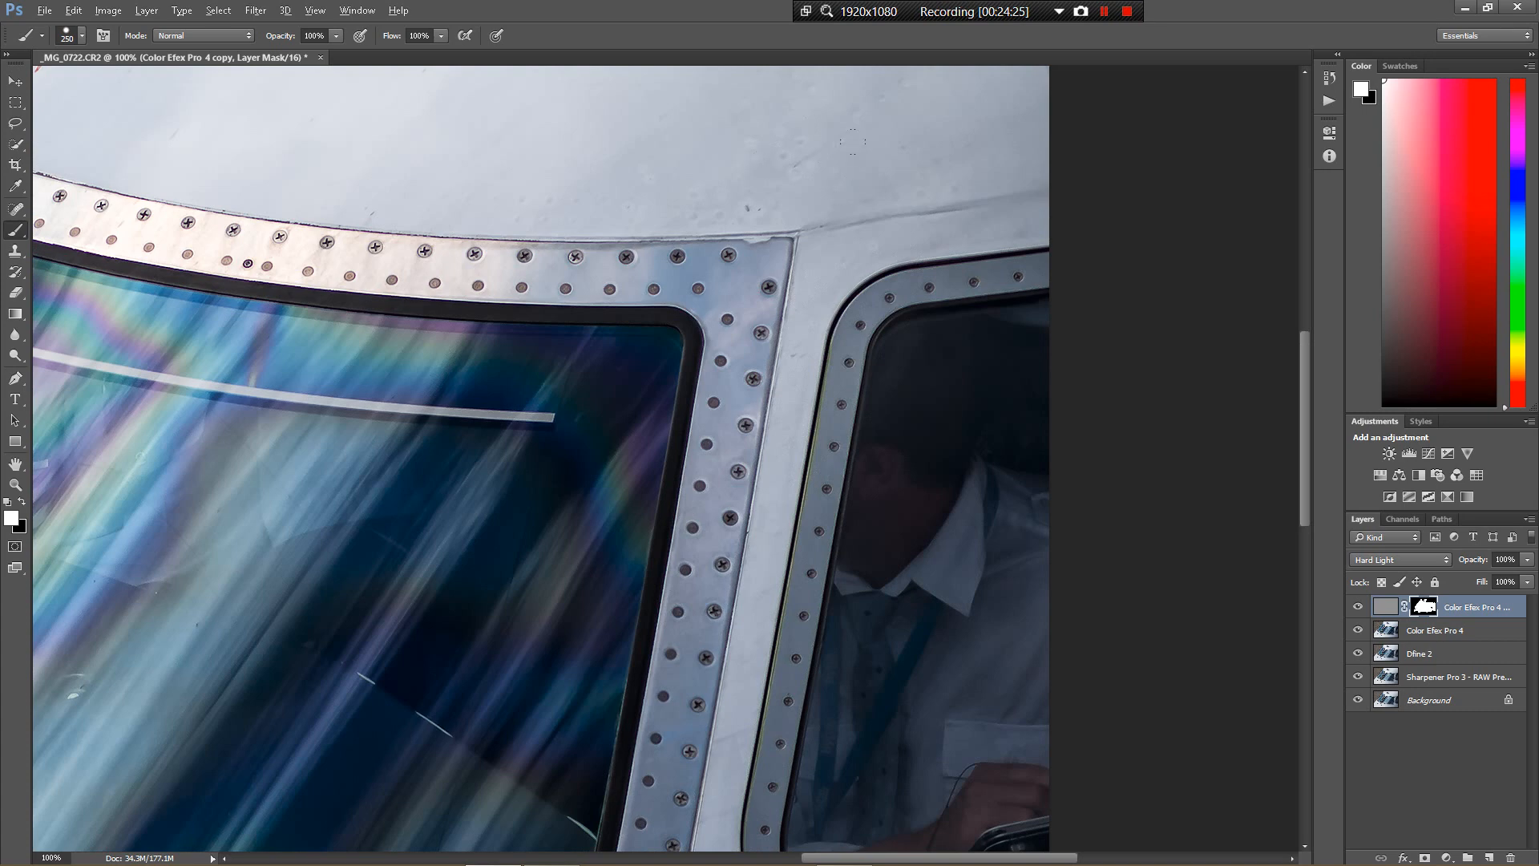
left_click_drag(852, 141, 837, 497)
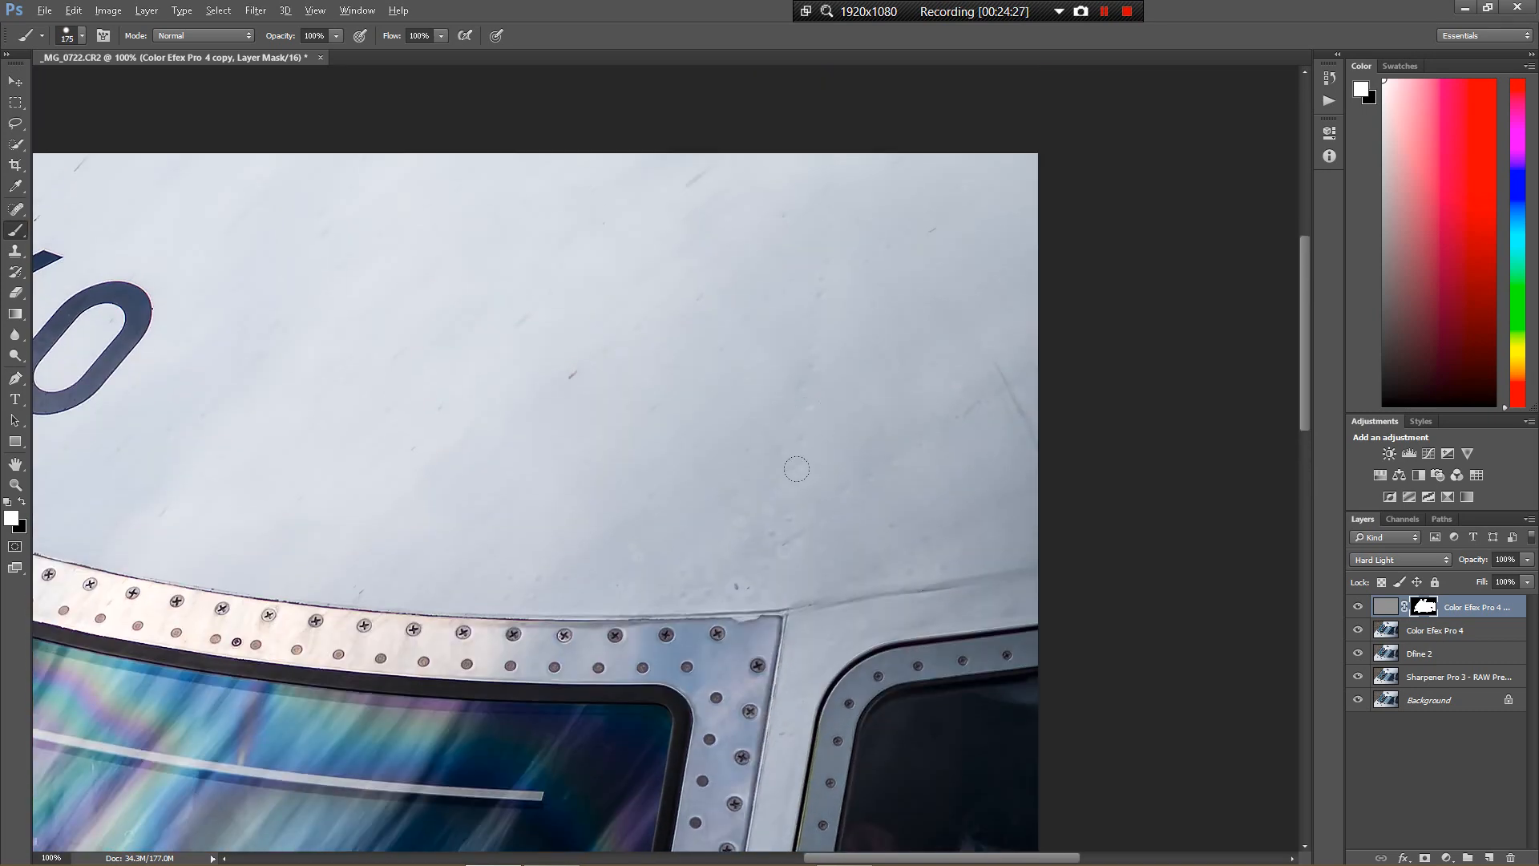
Step: Reduce the brush to 150 px and finish painting the mask around the pilot's side window and riveted frame
key("bracketleft")
scroll(796, 742, "down", 10)
scroll(782, 737, "down", 3)
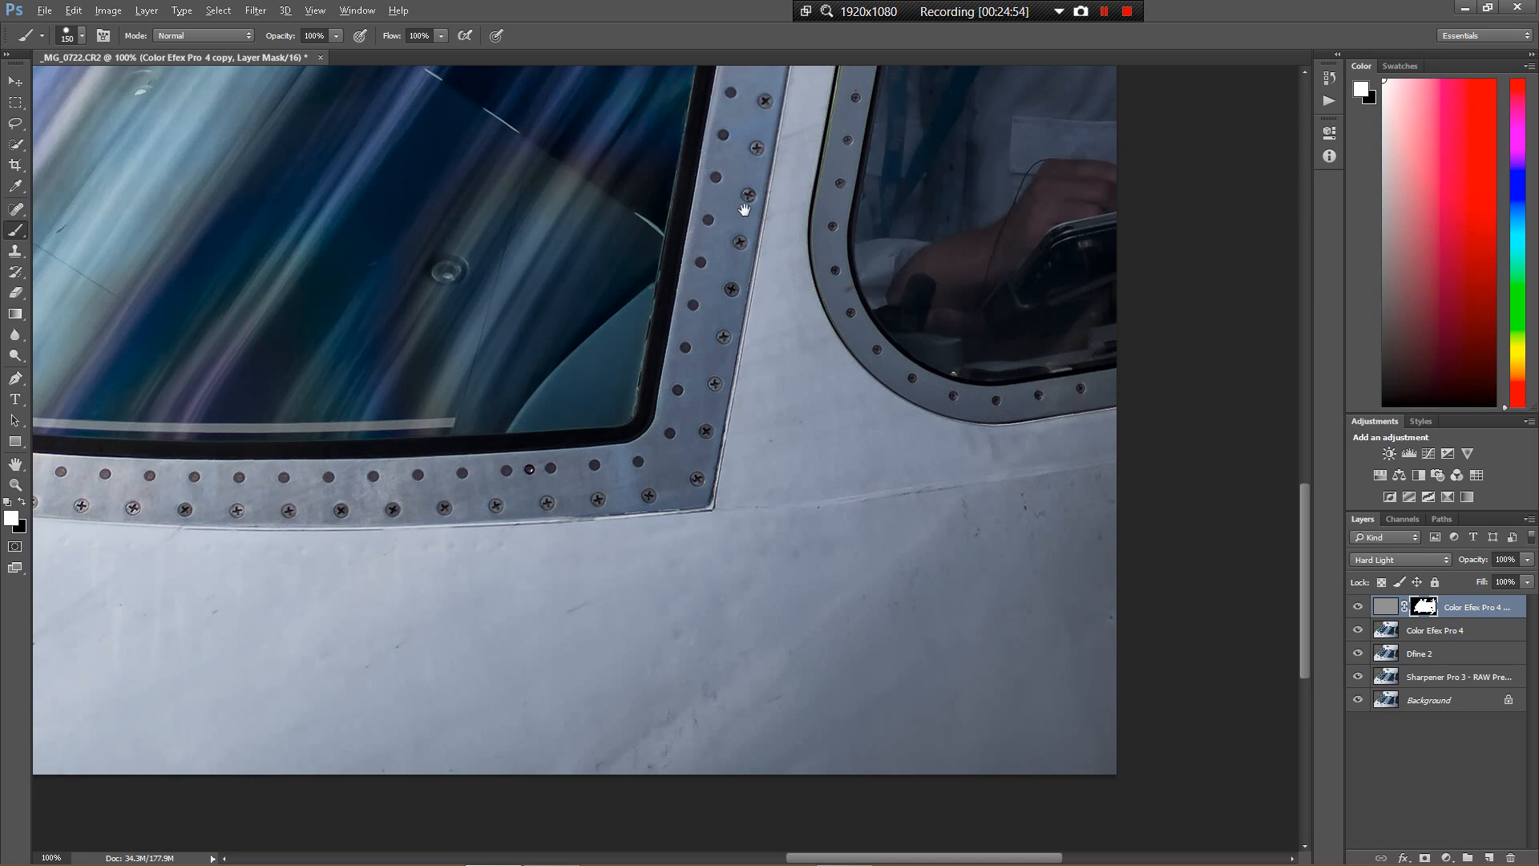
left_click_drag(744, 209, 933, 705)
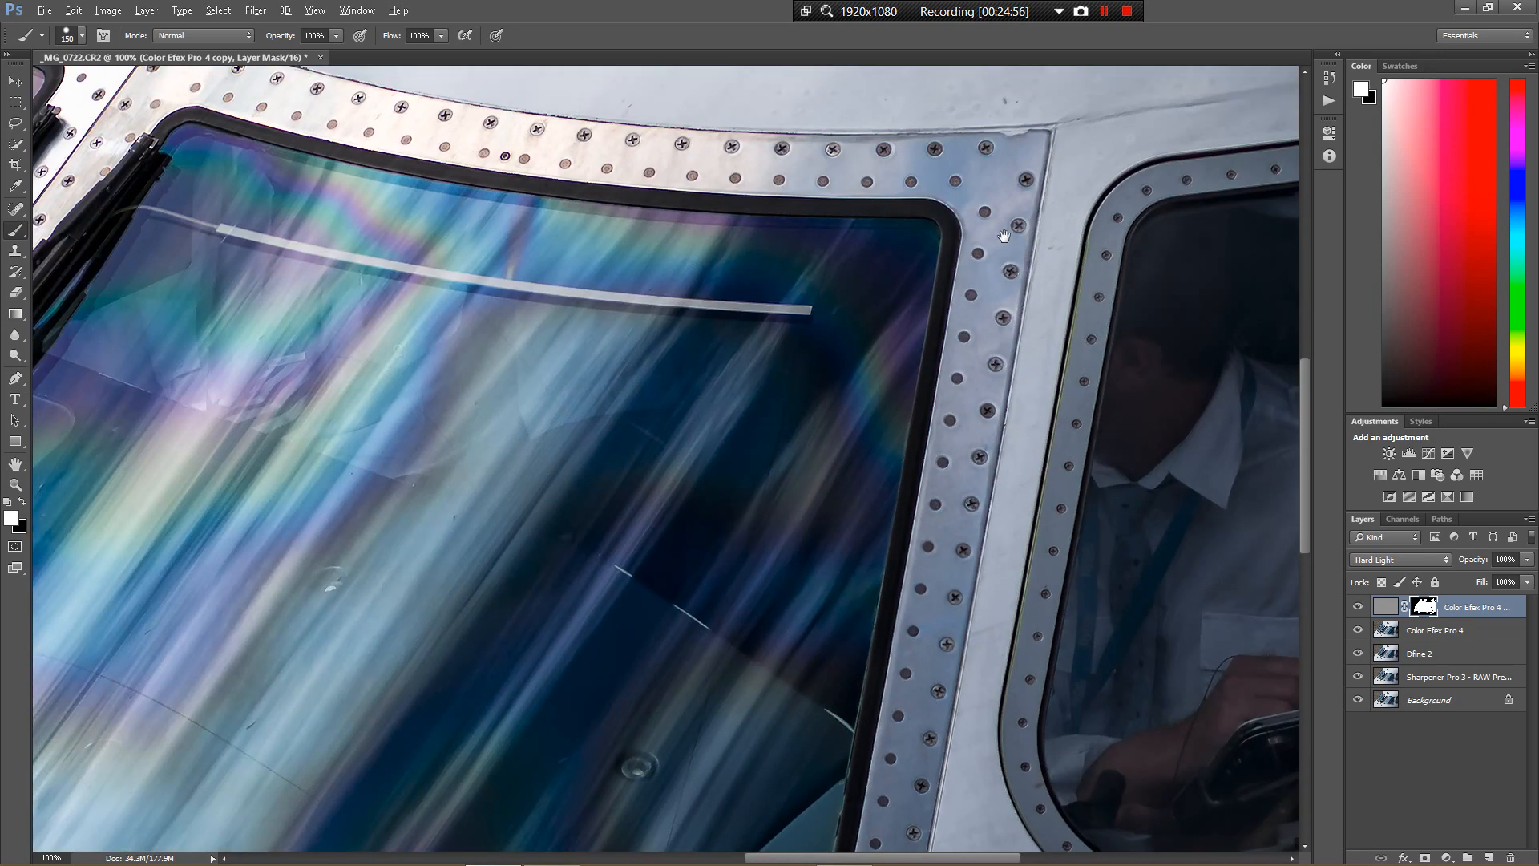
left_click_drag(1004, 236, 1201, 701)
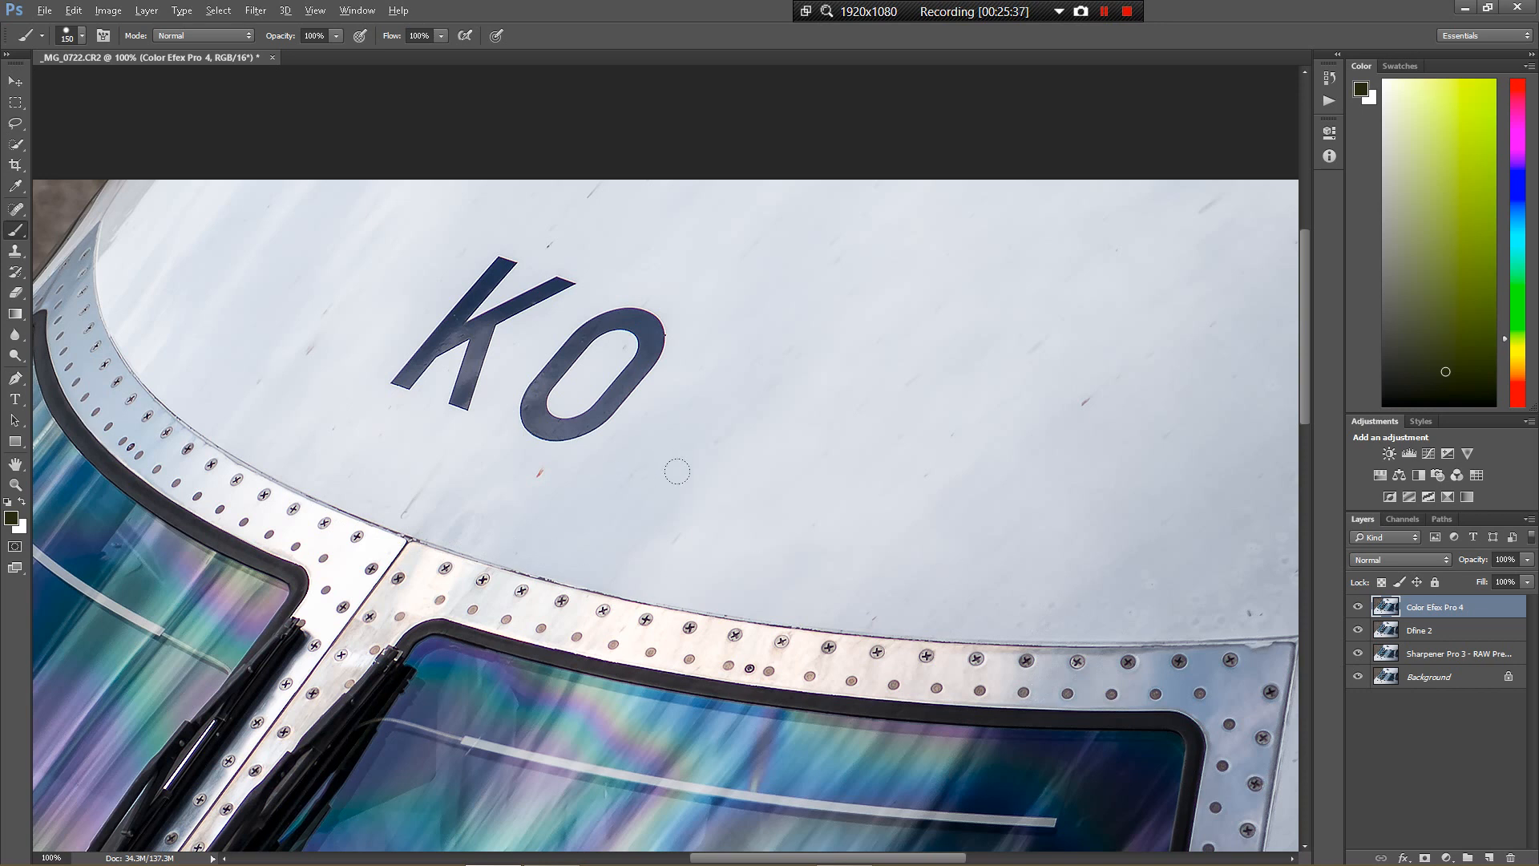
Step: Make a fresh copy of the Color Efex Pro 4 layer and run High Pass on it at a 0.5 pixel radius
key("ctrl+j")
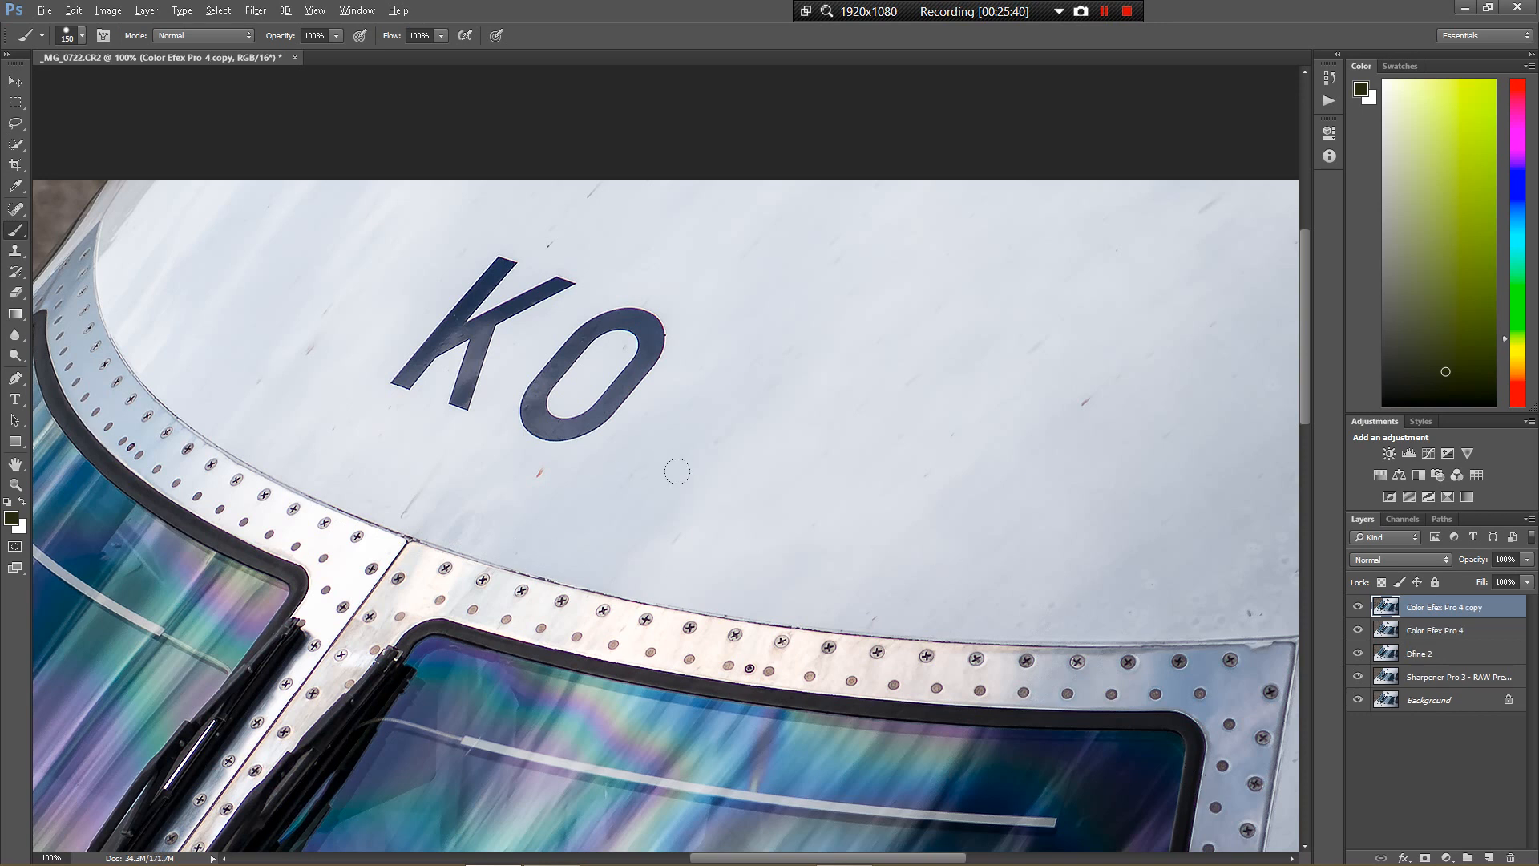
left_click(146, 10)
mouse_move(155, 29)
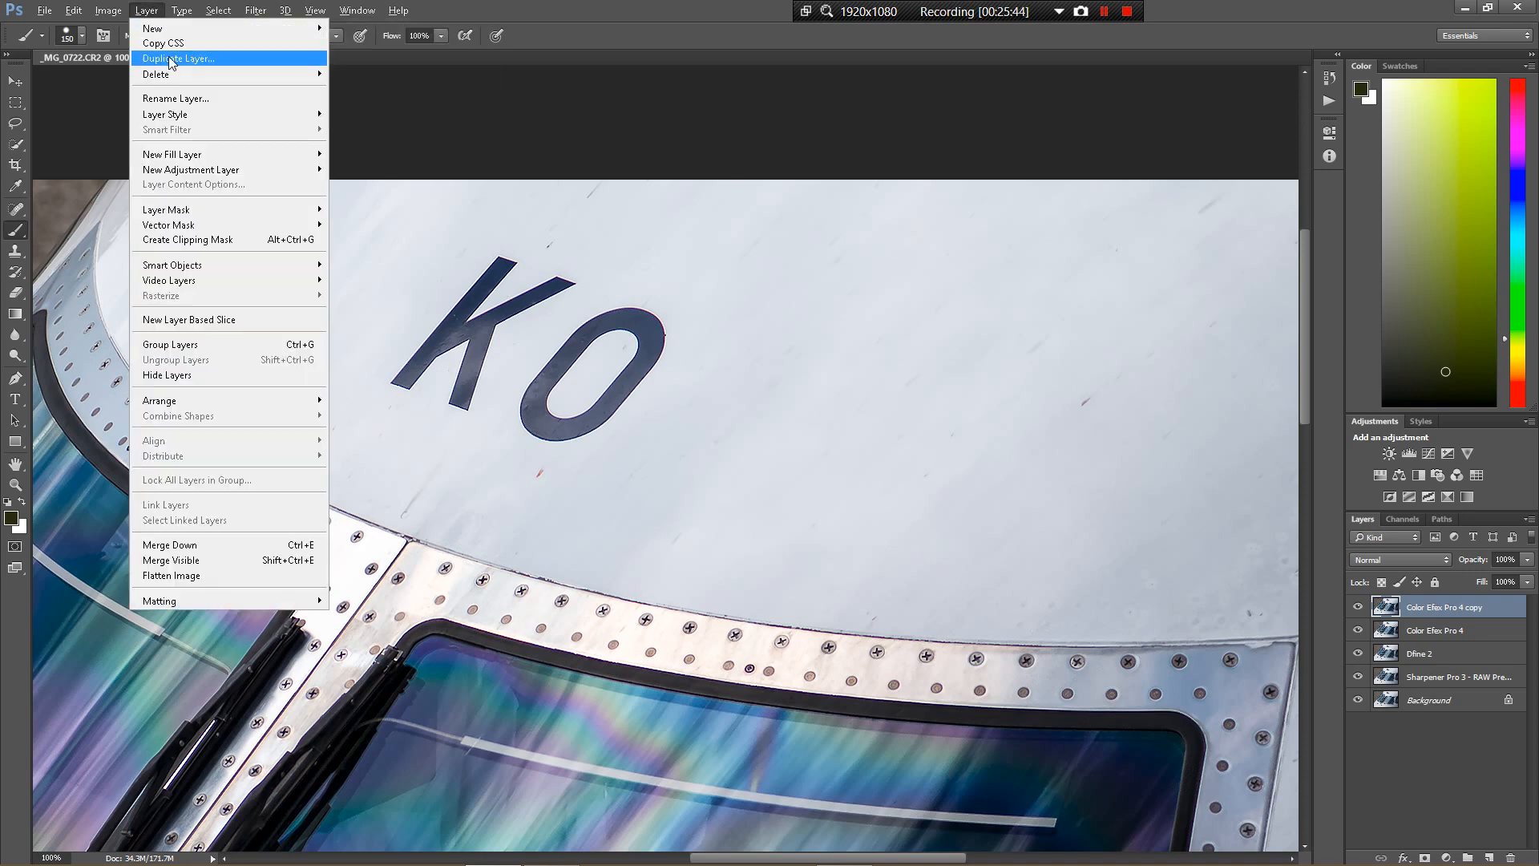
mouse_move(315, 11)
left_click(508, 4)
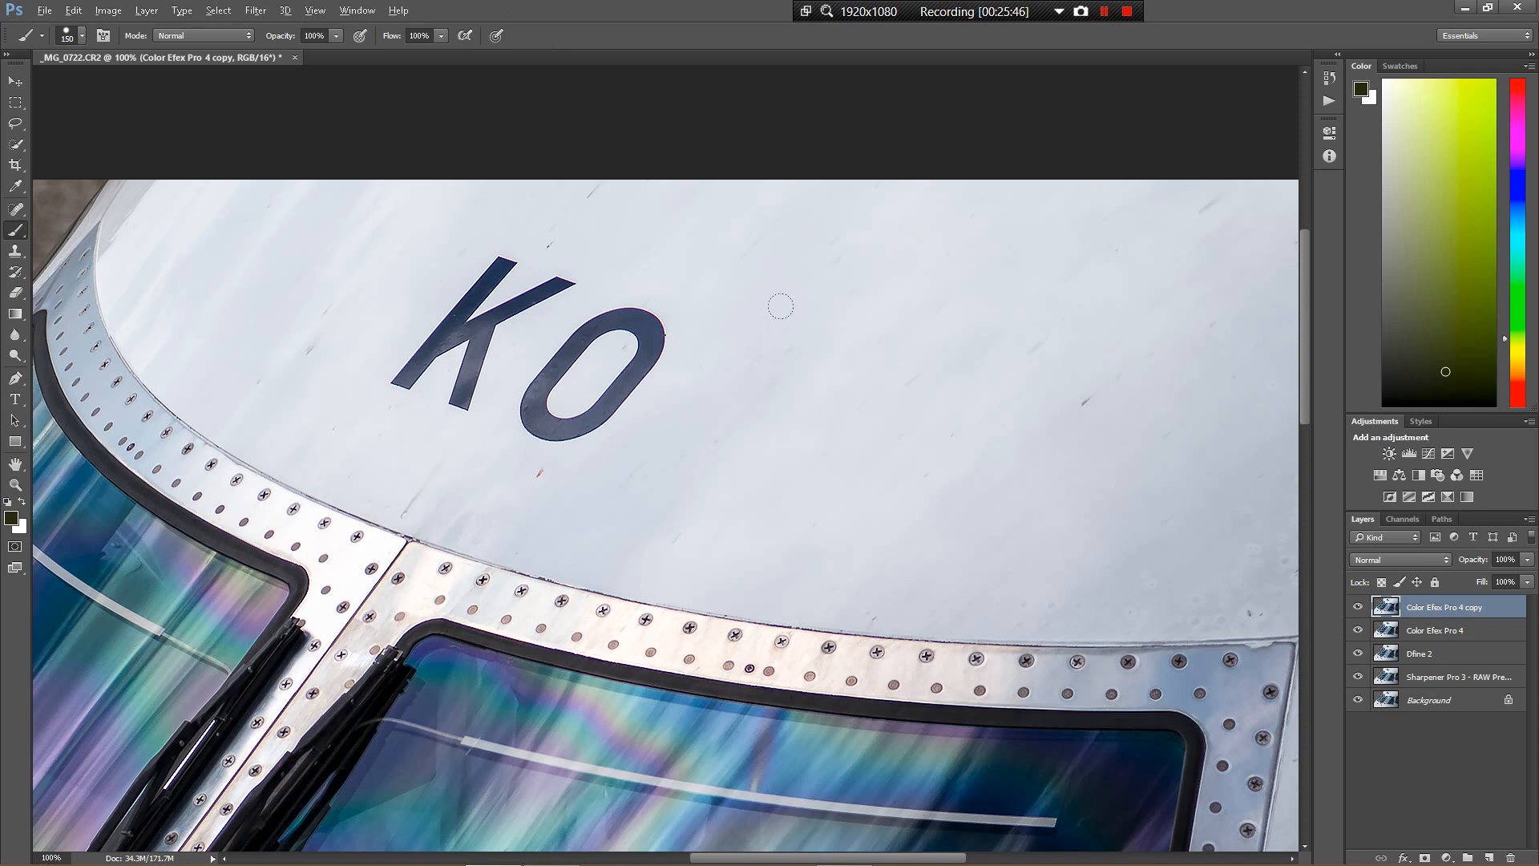
left_click(255, 10)
mouse_move(356, 303)
mouse_move(396, 329)
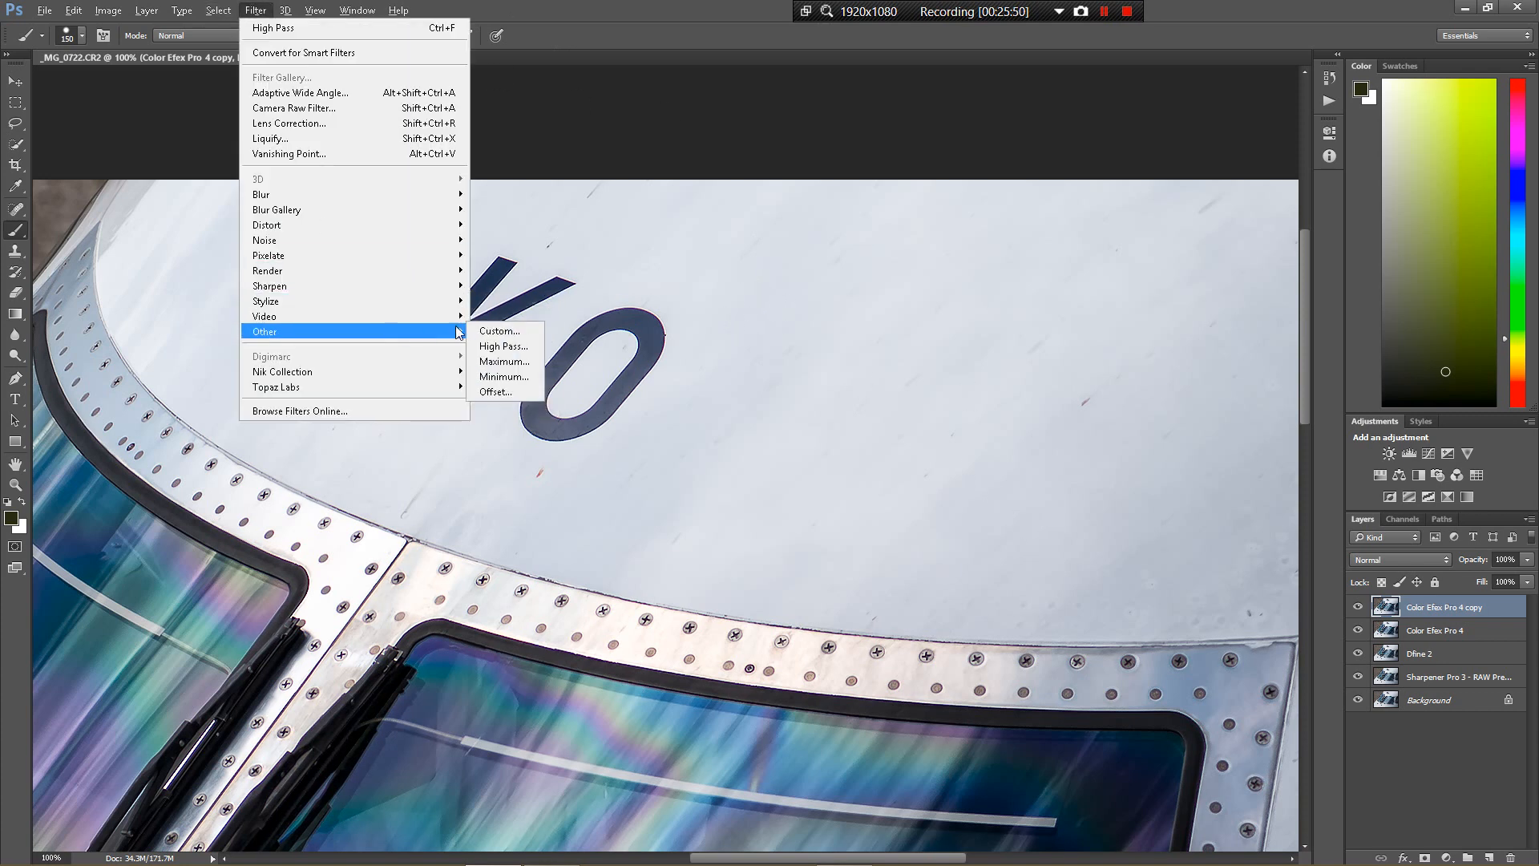
left_click(498, 344)
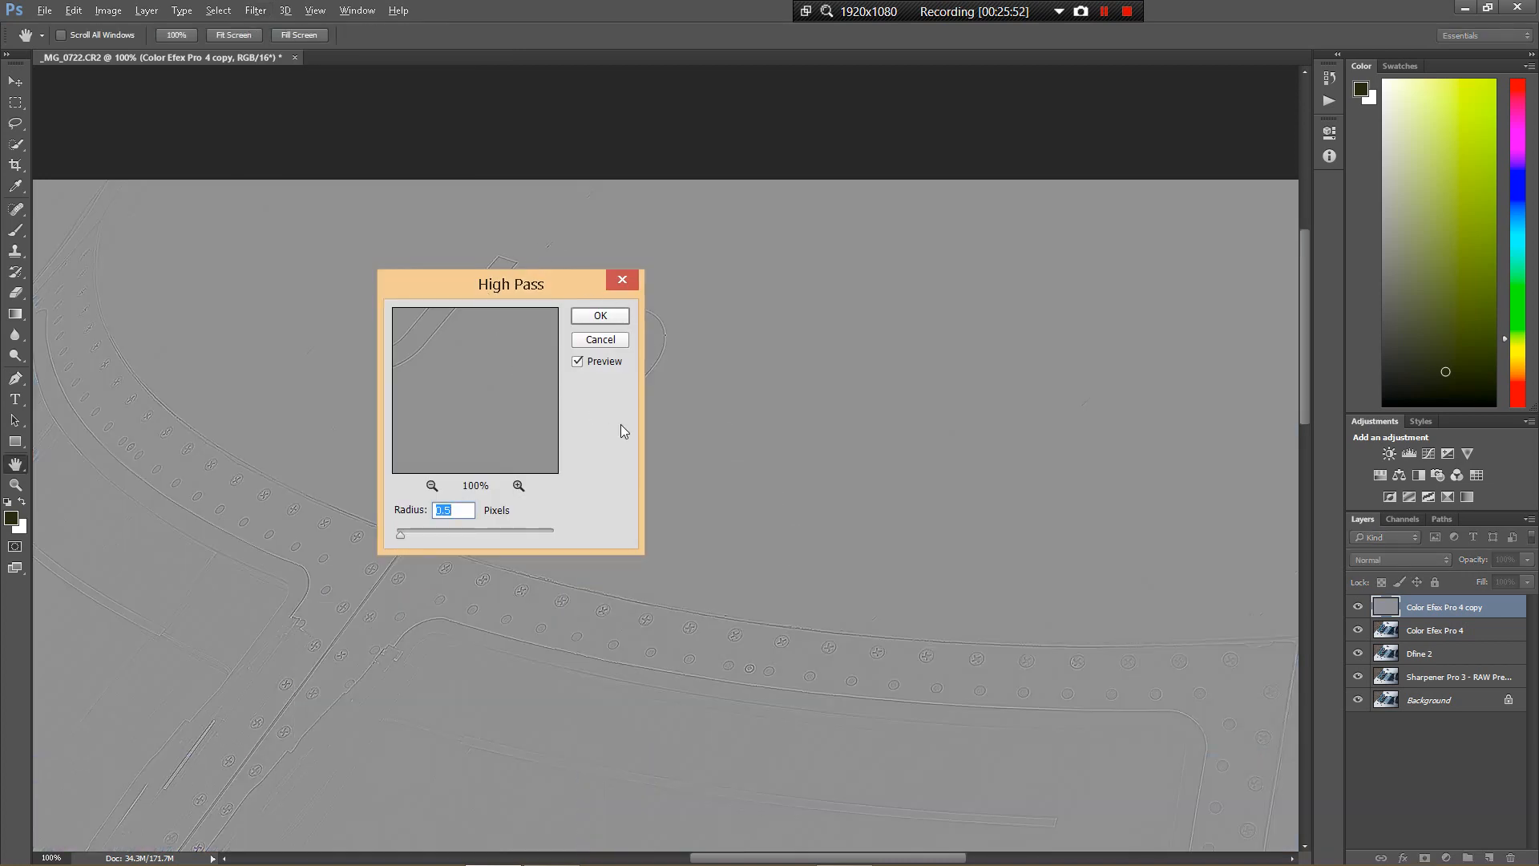
left_click(596, 318)
key("b")
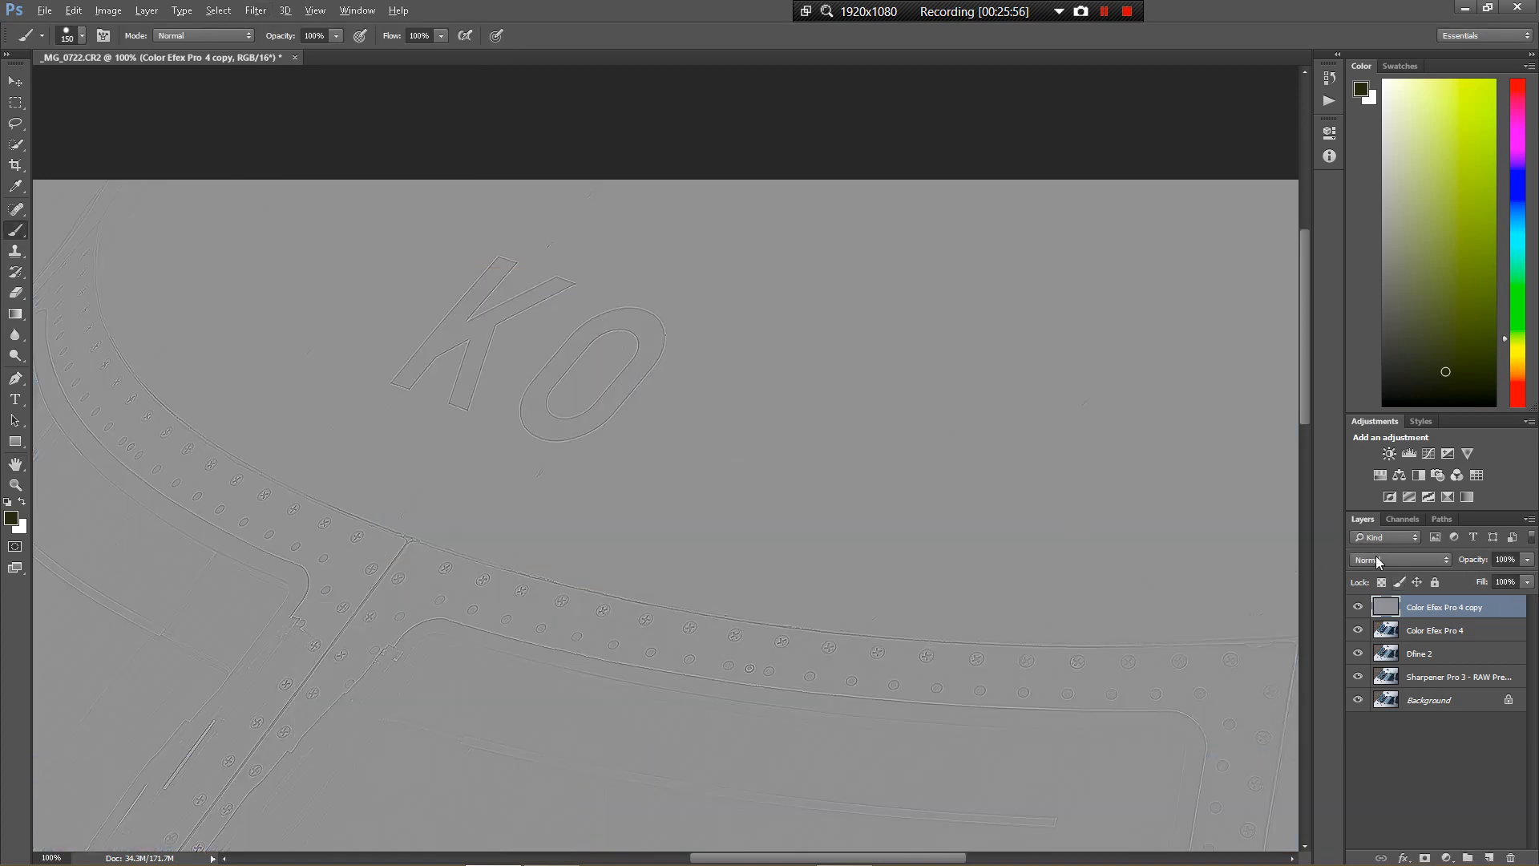
Step: Set the High Pass layer's blend mode to Hard Light and add a black layer mask to it
left_click(1375, 558)
left_click(1354, 411)
left_click(1426, 857)
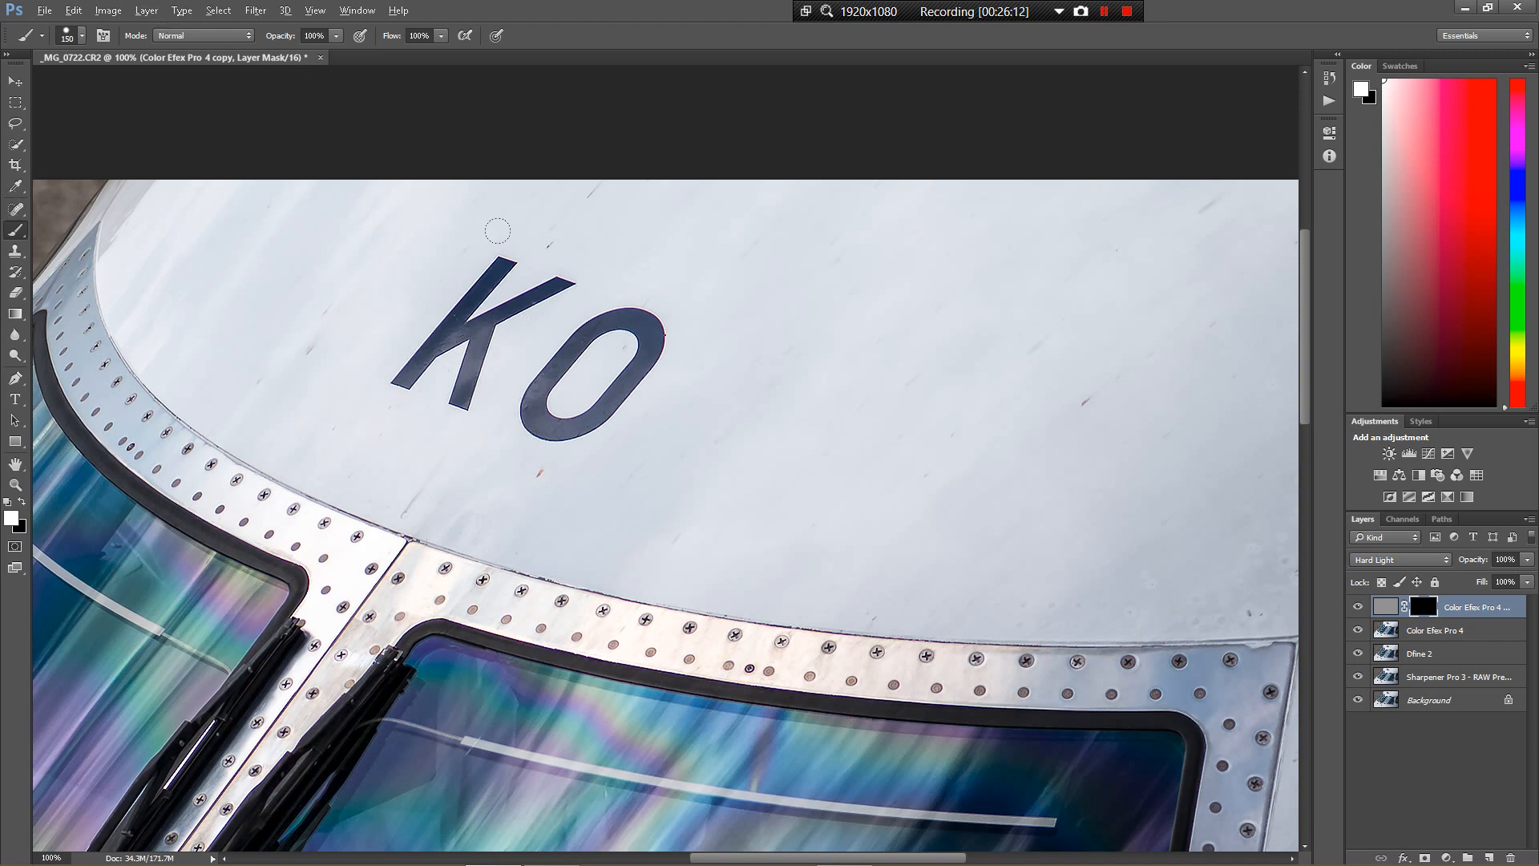
Step: Reveal the sharpening on the mask over the KO lettering, then with a 100 px brush along the riveted centre strip and wipers
left_click(511, 402)
left_click_drag(346, 548, 689, 566)
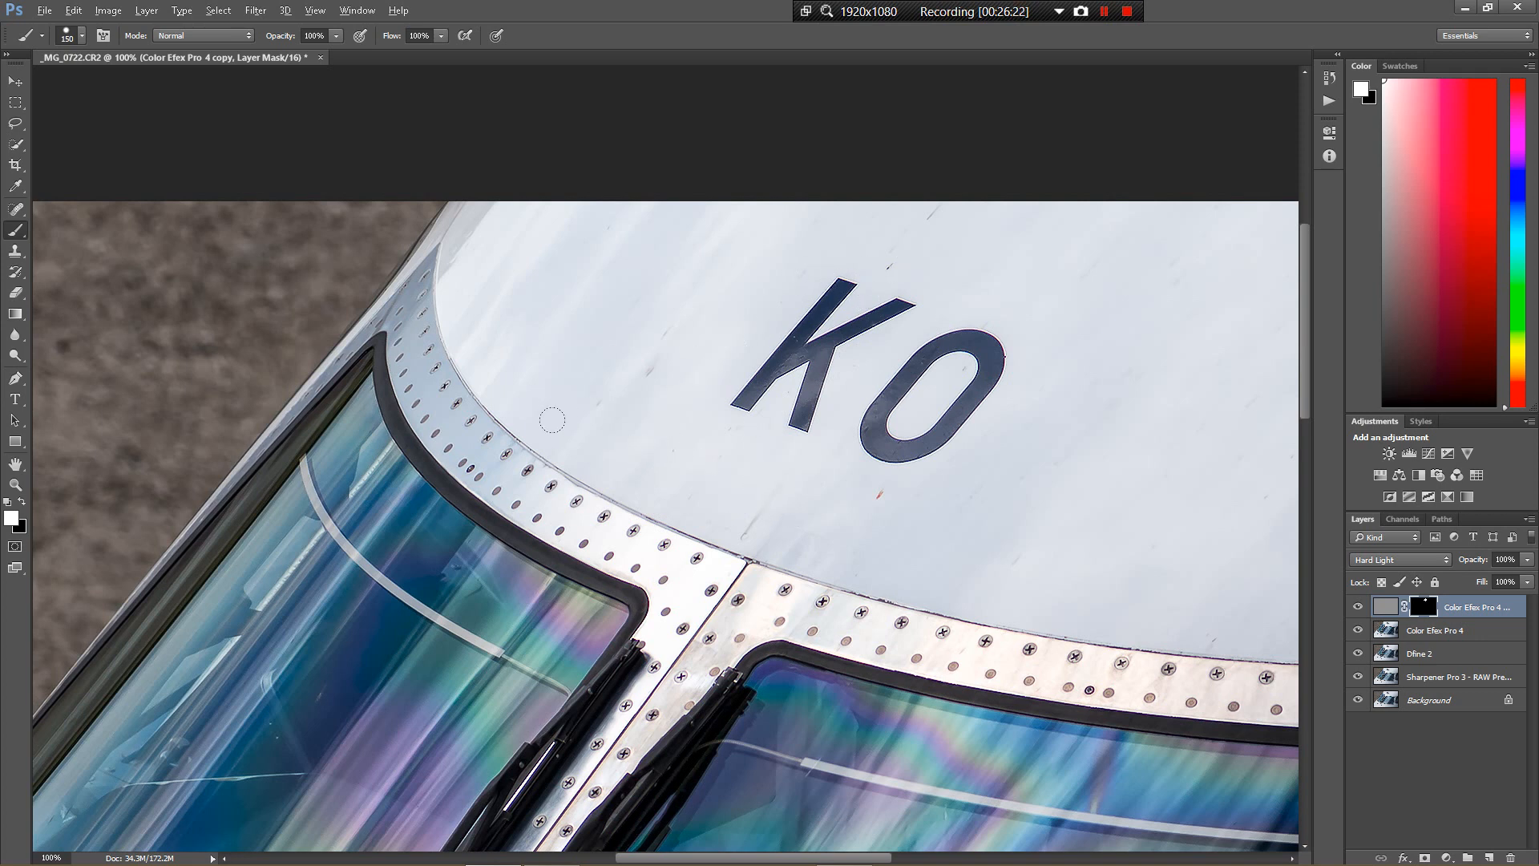
key("bracketleft")
key("bracketleft")
left_click_drag(614, 747, 881, 379)
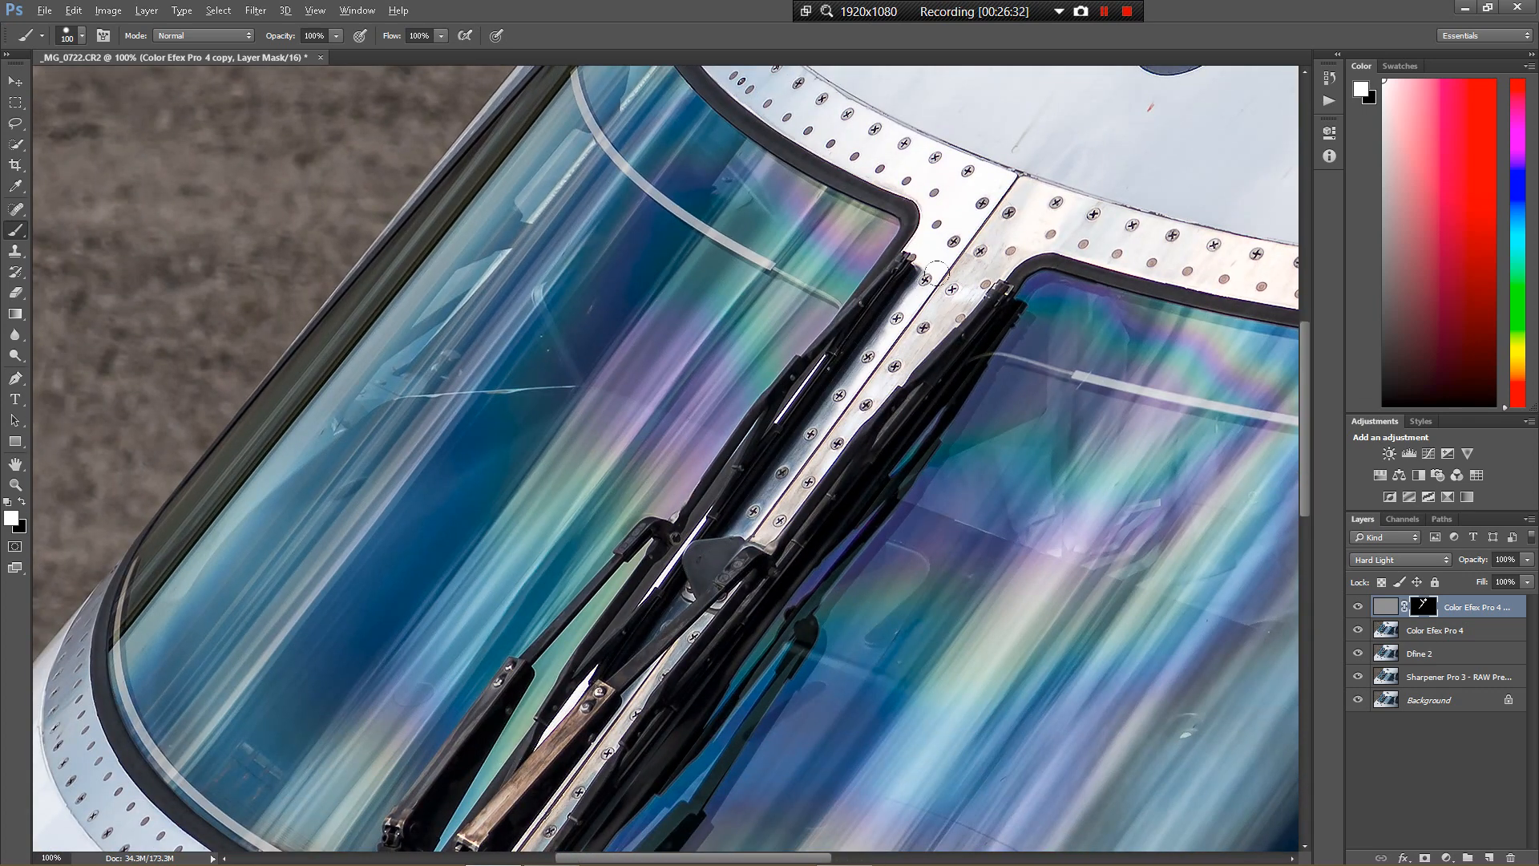
mouse_move(936, 272)
left_mouse_down()
mouse_move(831, 453)
mouse_move(752, 533)
left_mouse_up()
left_click_drag(609, 770, 778, 510)
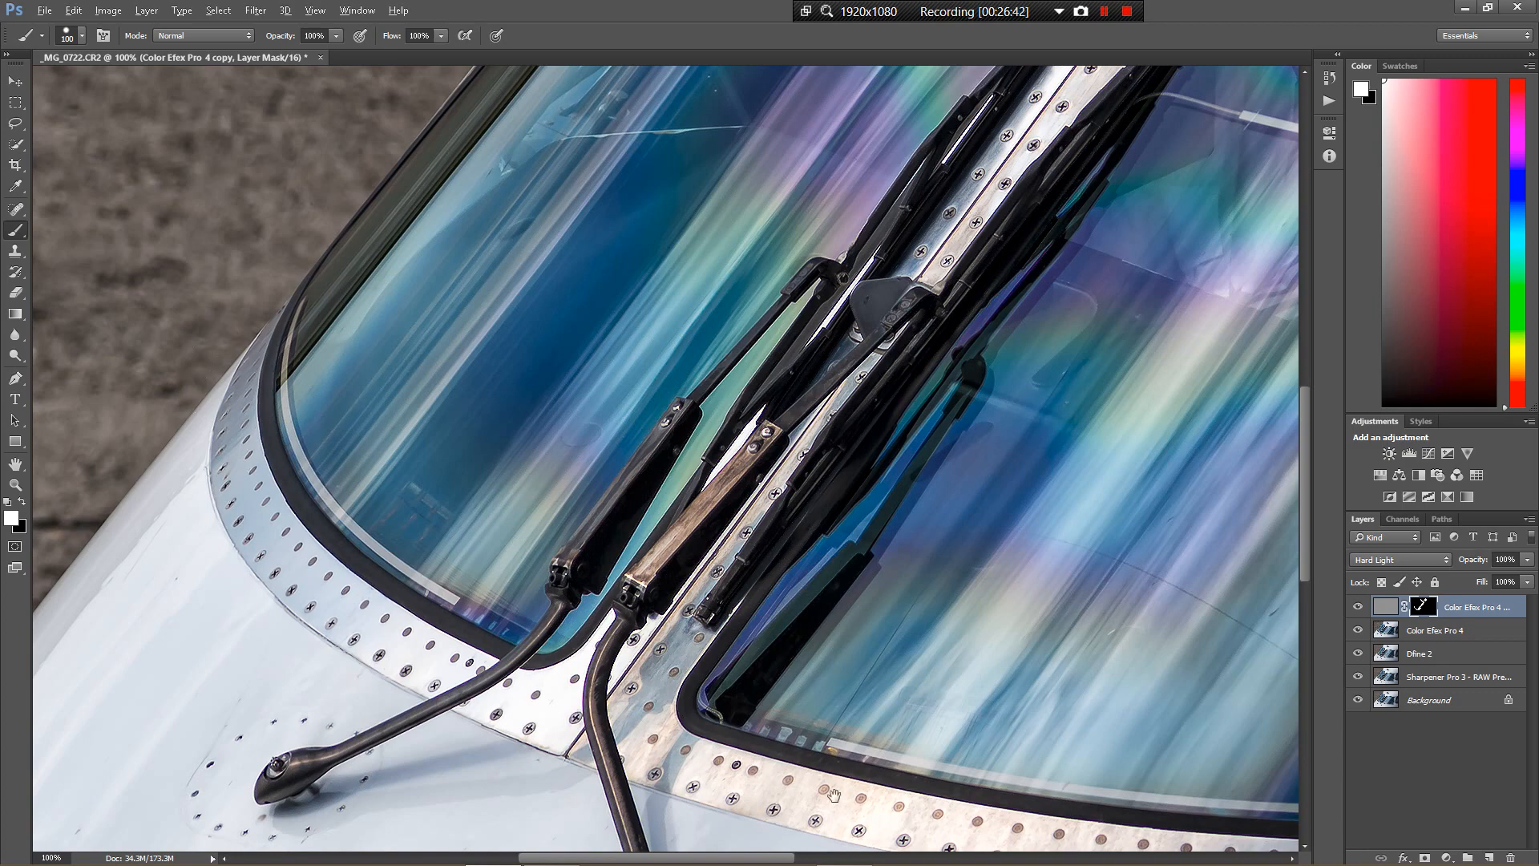
Step: Paint the sharpening in on the mask over the wiper arm bases, lower riveted frame and the side window's rim
left_click_drag(861, 806, 473, 473)
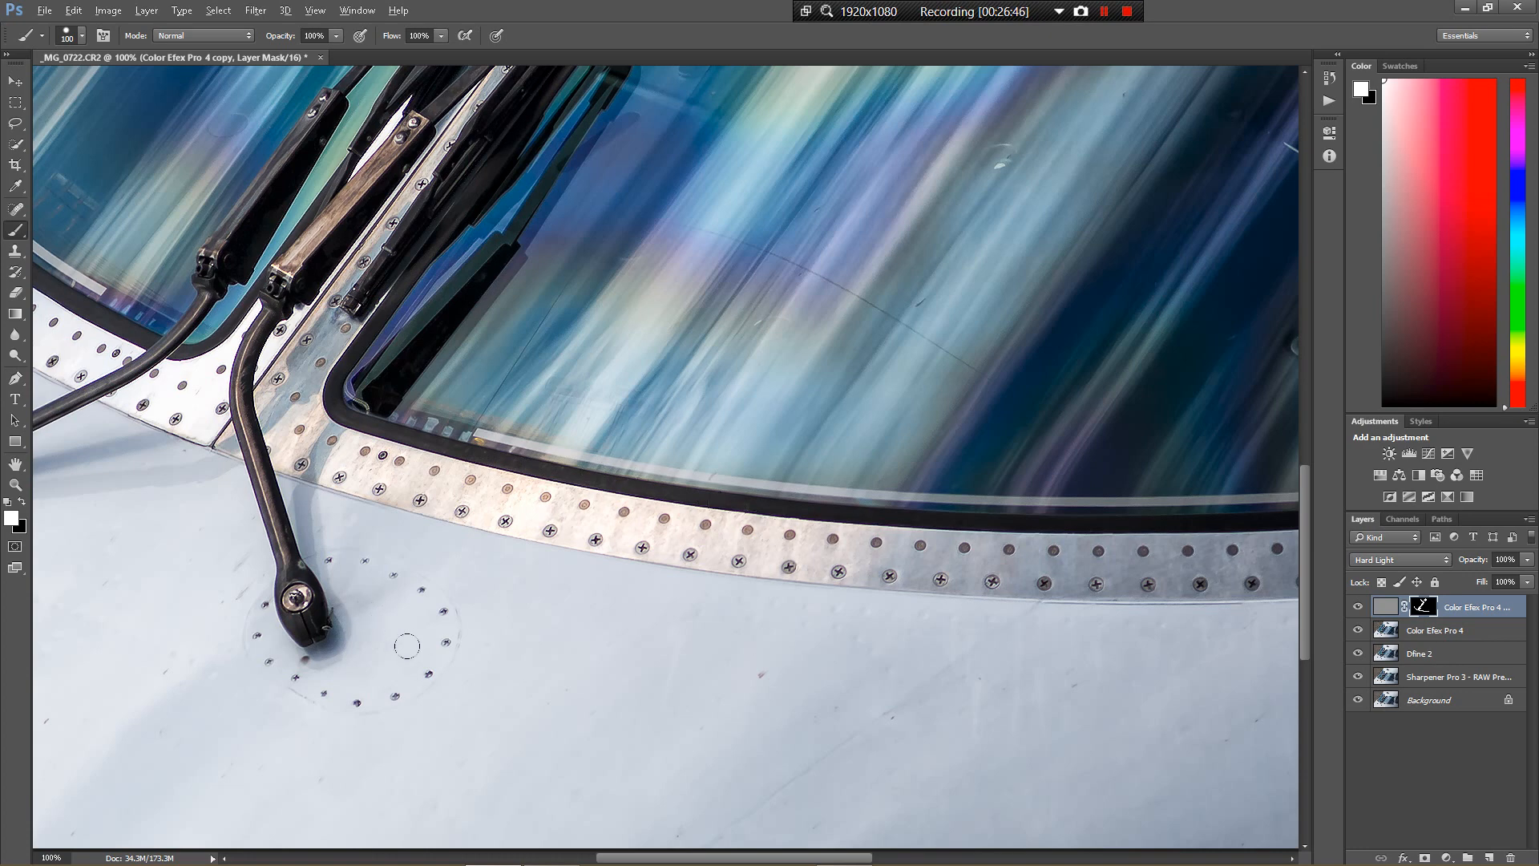
left_click_drag(178, 677, 749, 670)
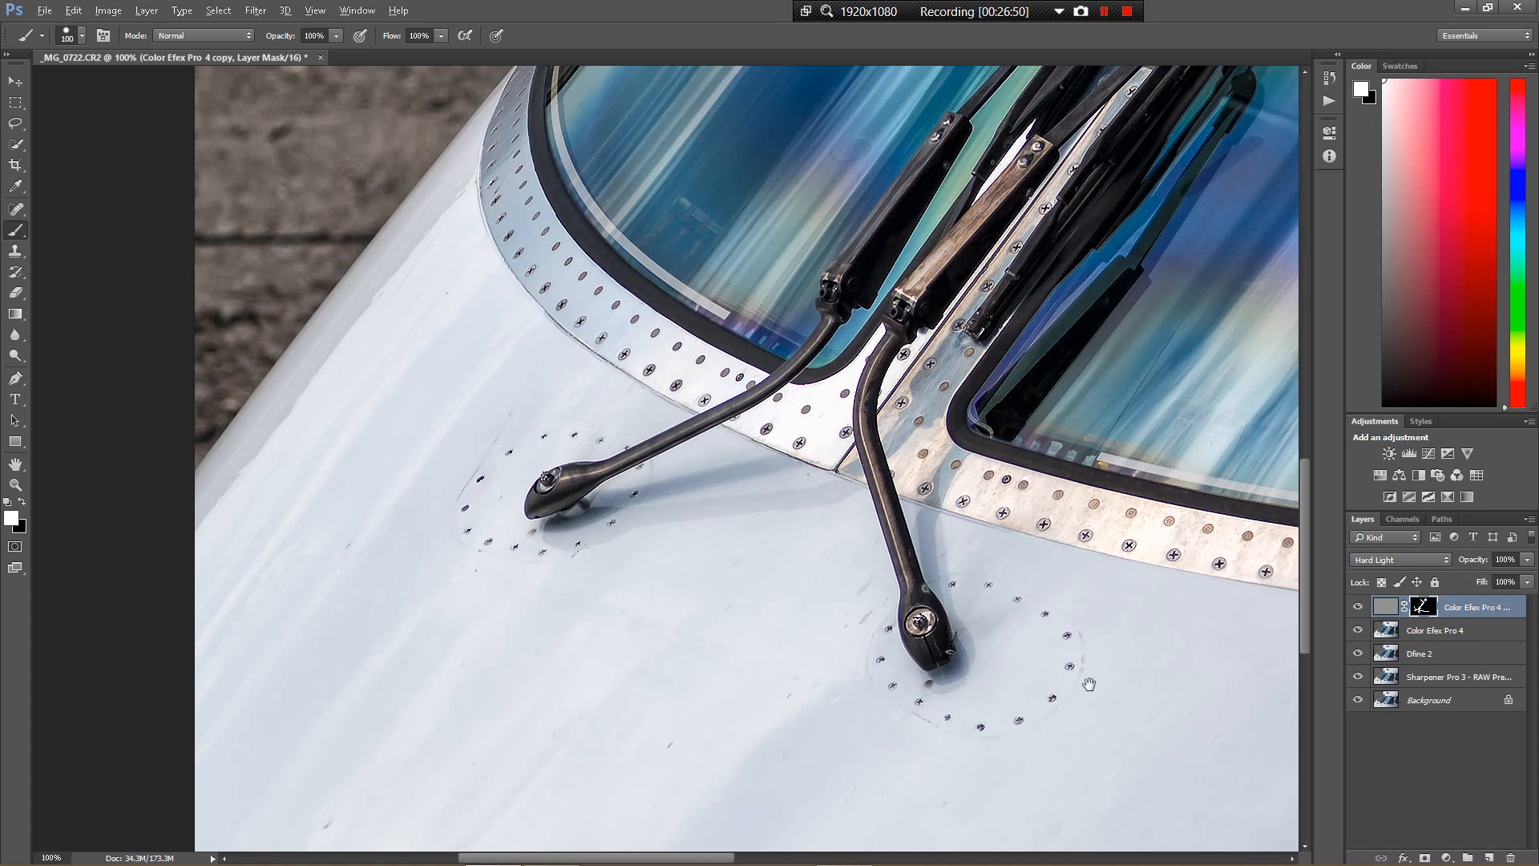
left_click_drag(1146, 680, 235, 604)
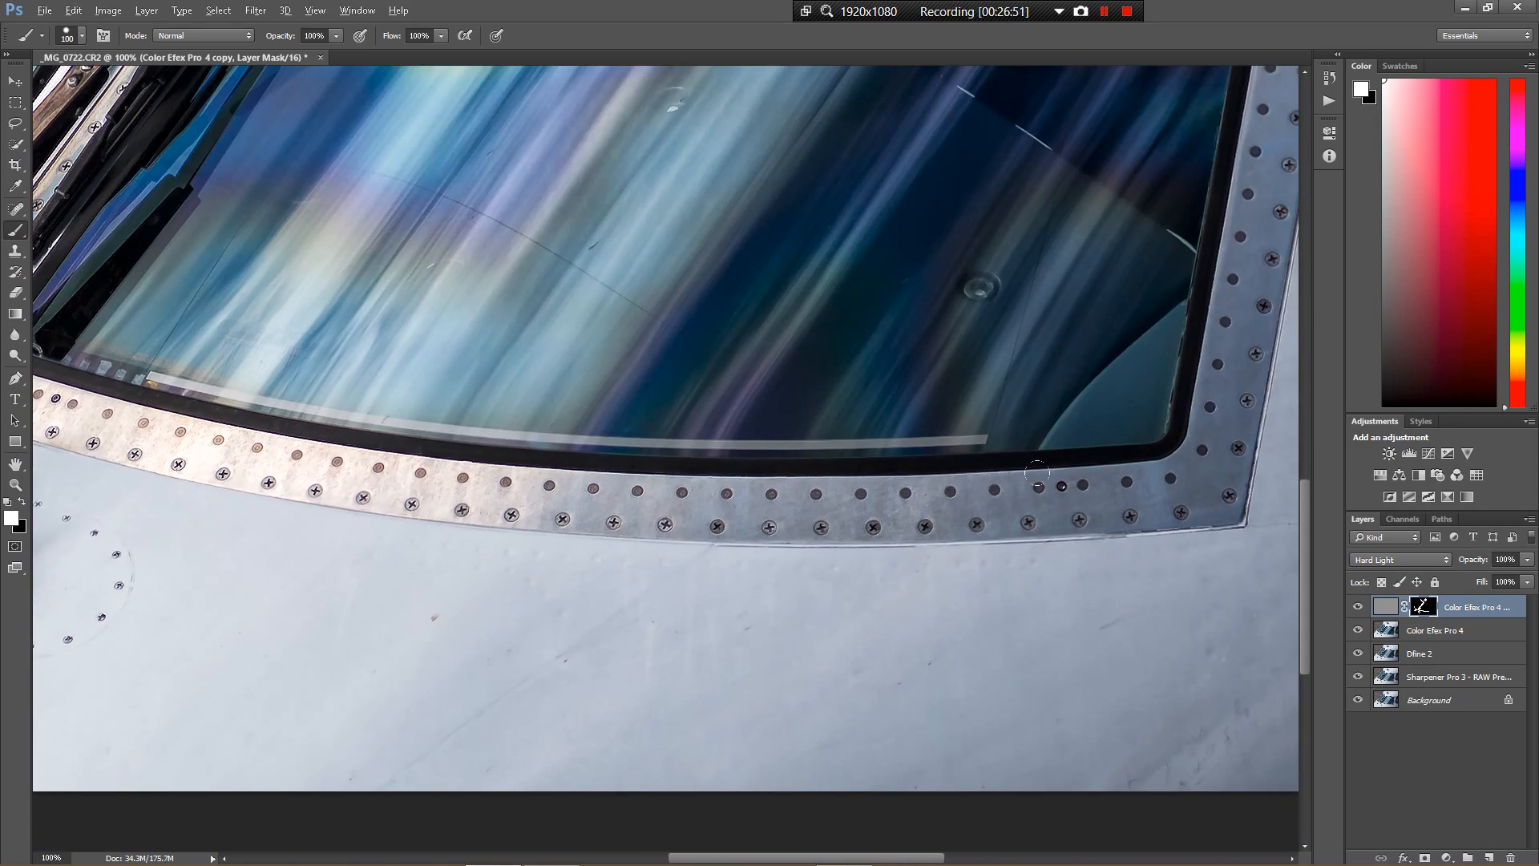
mouse_move(1216, 395)
left_mouse_down()
mouse_move(1127, 608)
mouse_move(910, 612)
left_mouse_up()
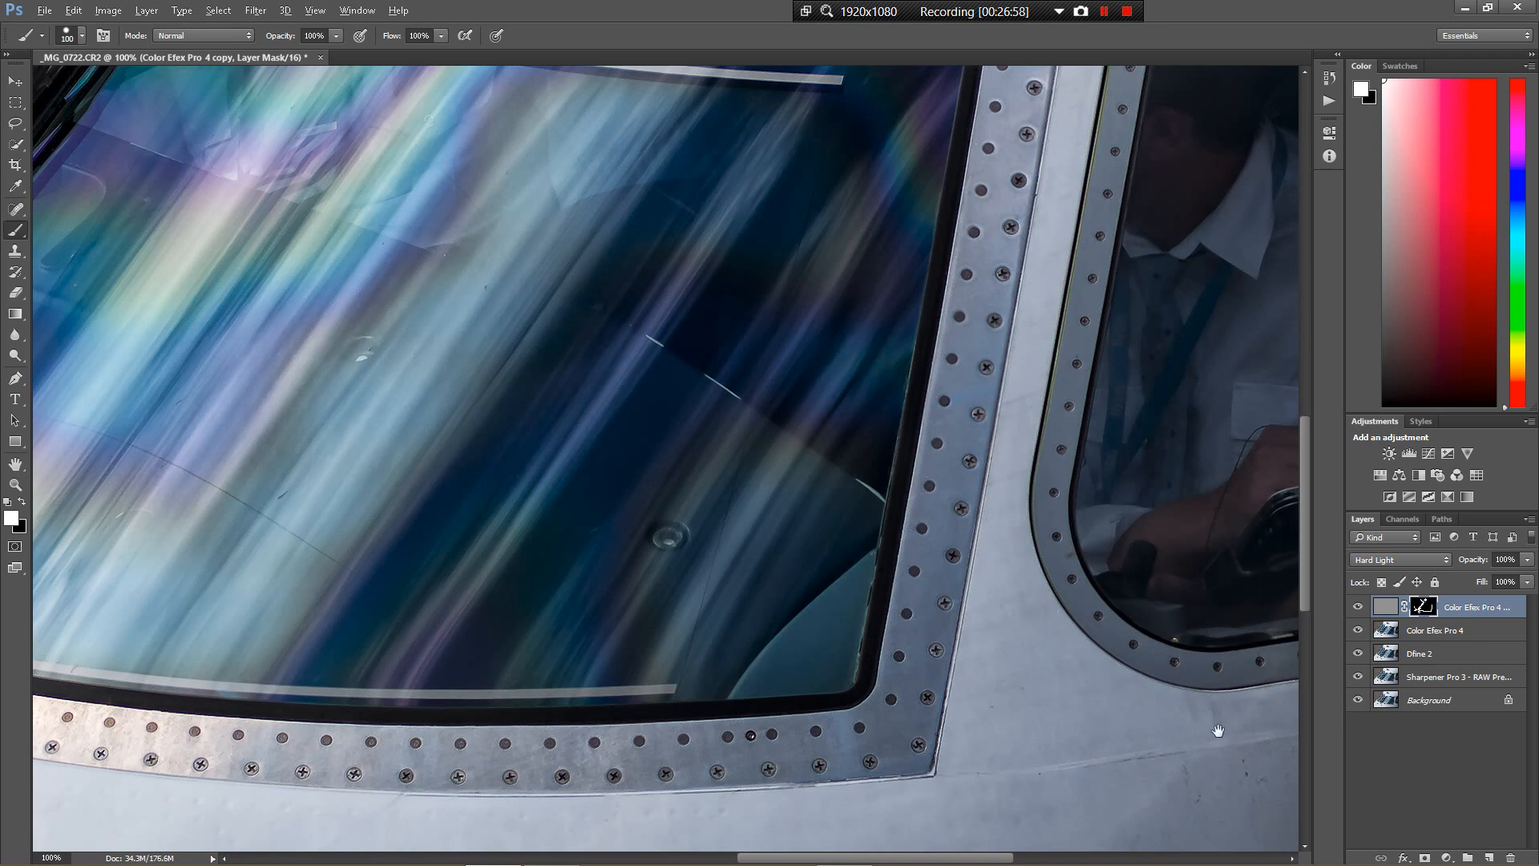
left_click_drag(1216, 728, 1058, 680)
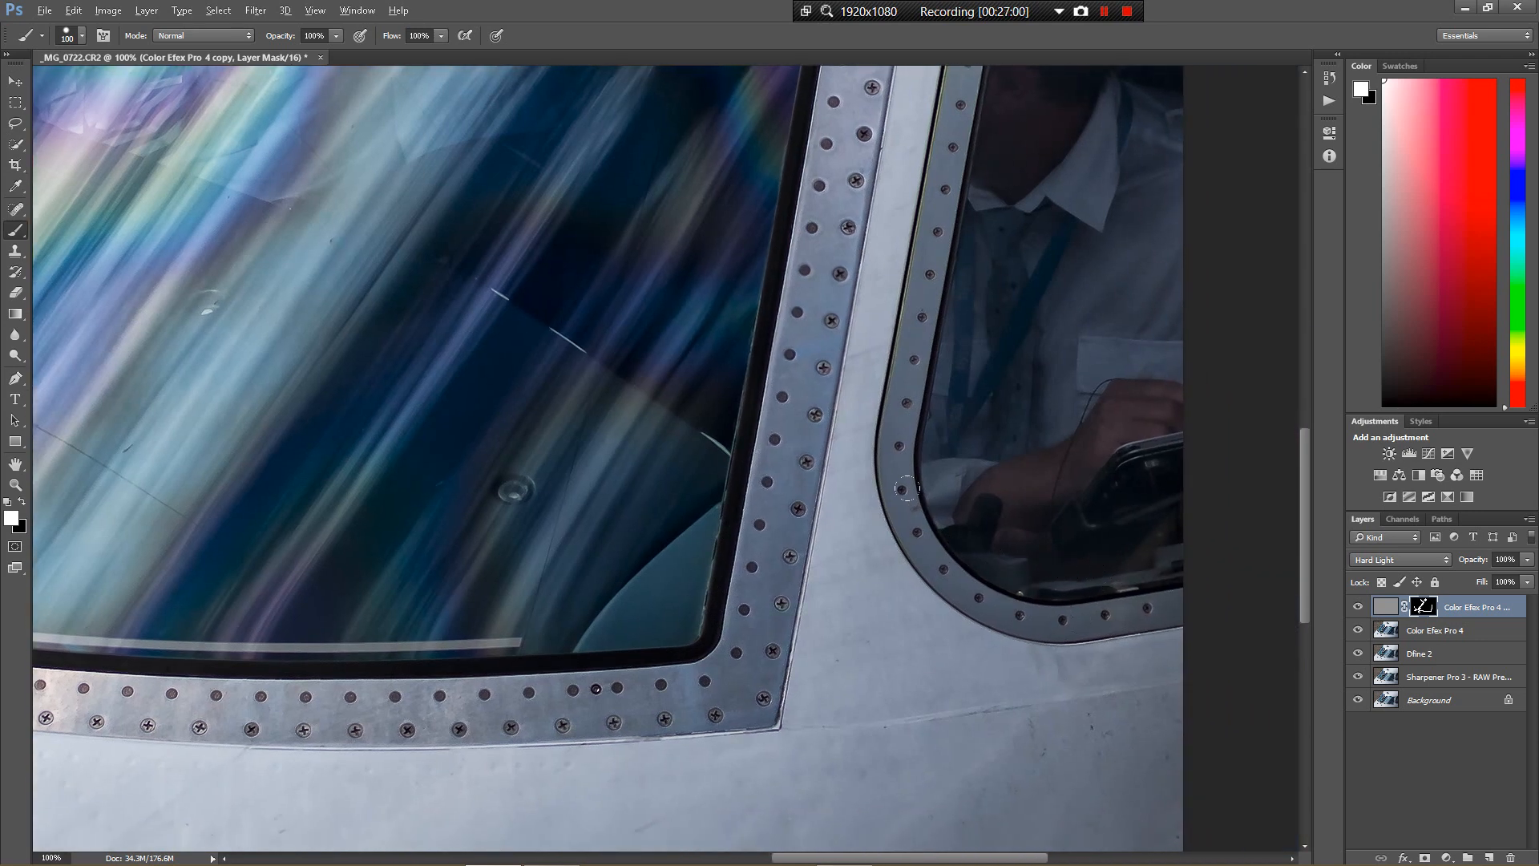
left_click_drag(931, 399, 1083, 756)
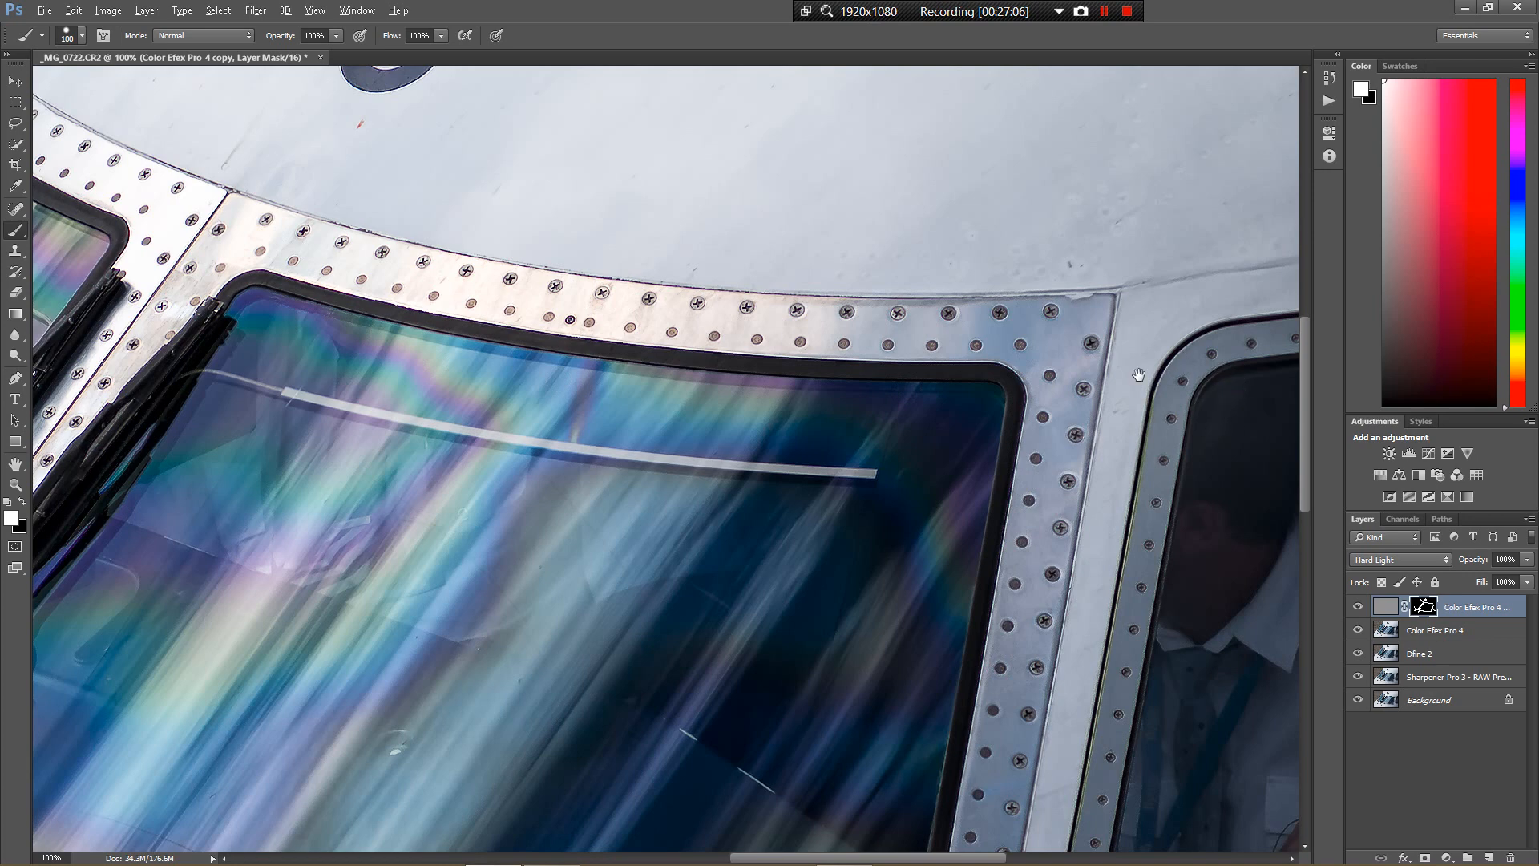
Step: Finish revealing the sharpening on the mask along the upper and side riveted frames around the main windscreen and side window
left_click_drag(1138, 374, 925, 420)
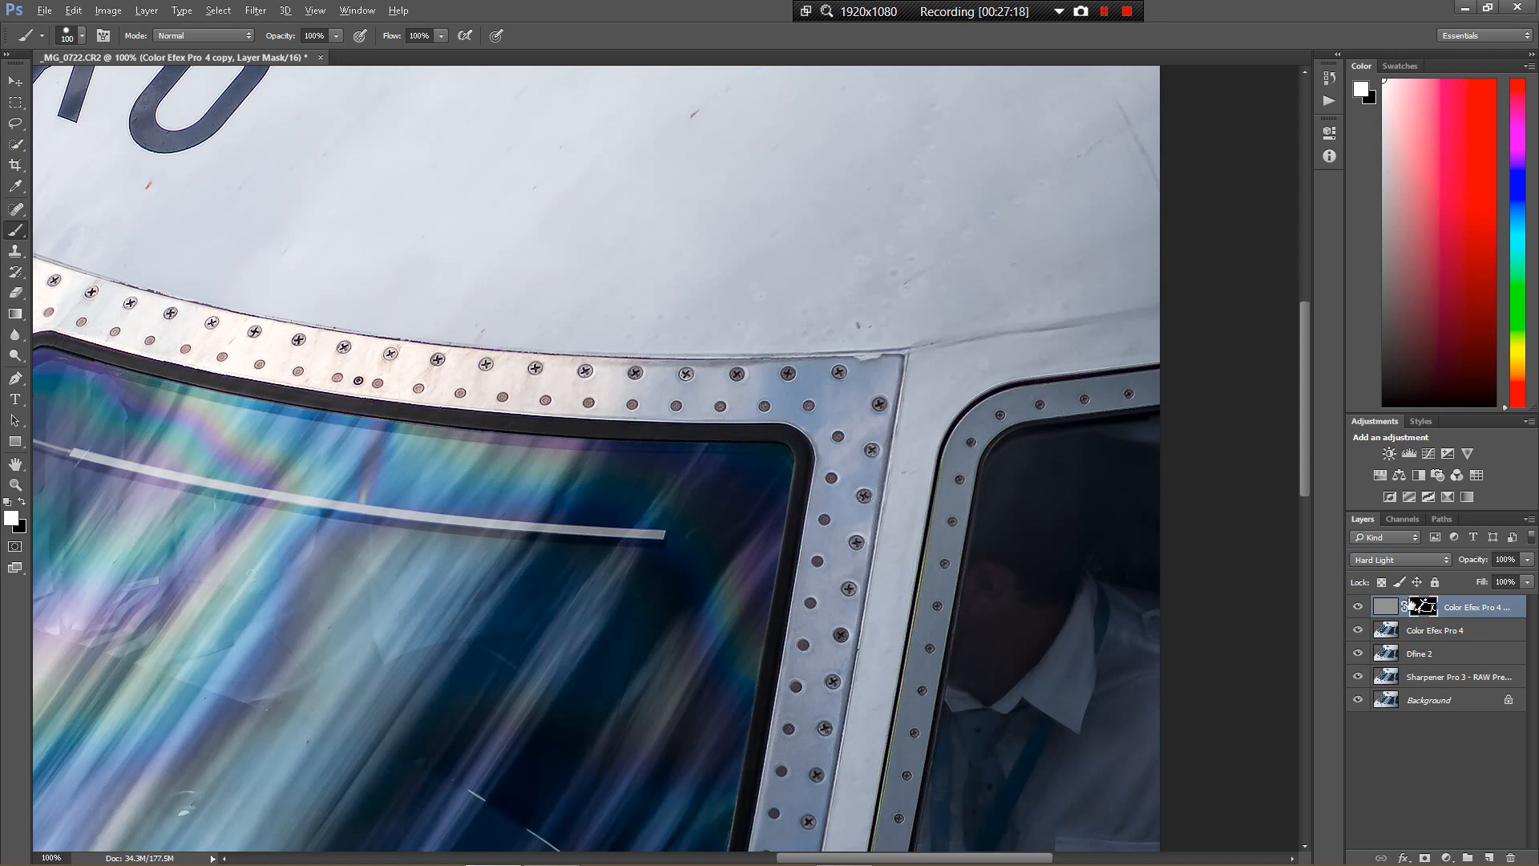
left_click_drag(1016, 295, 942, 512)
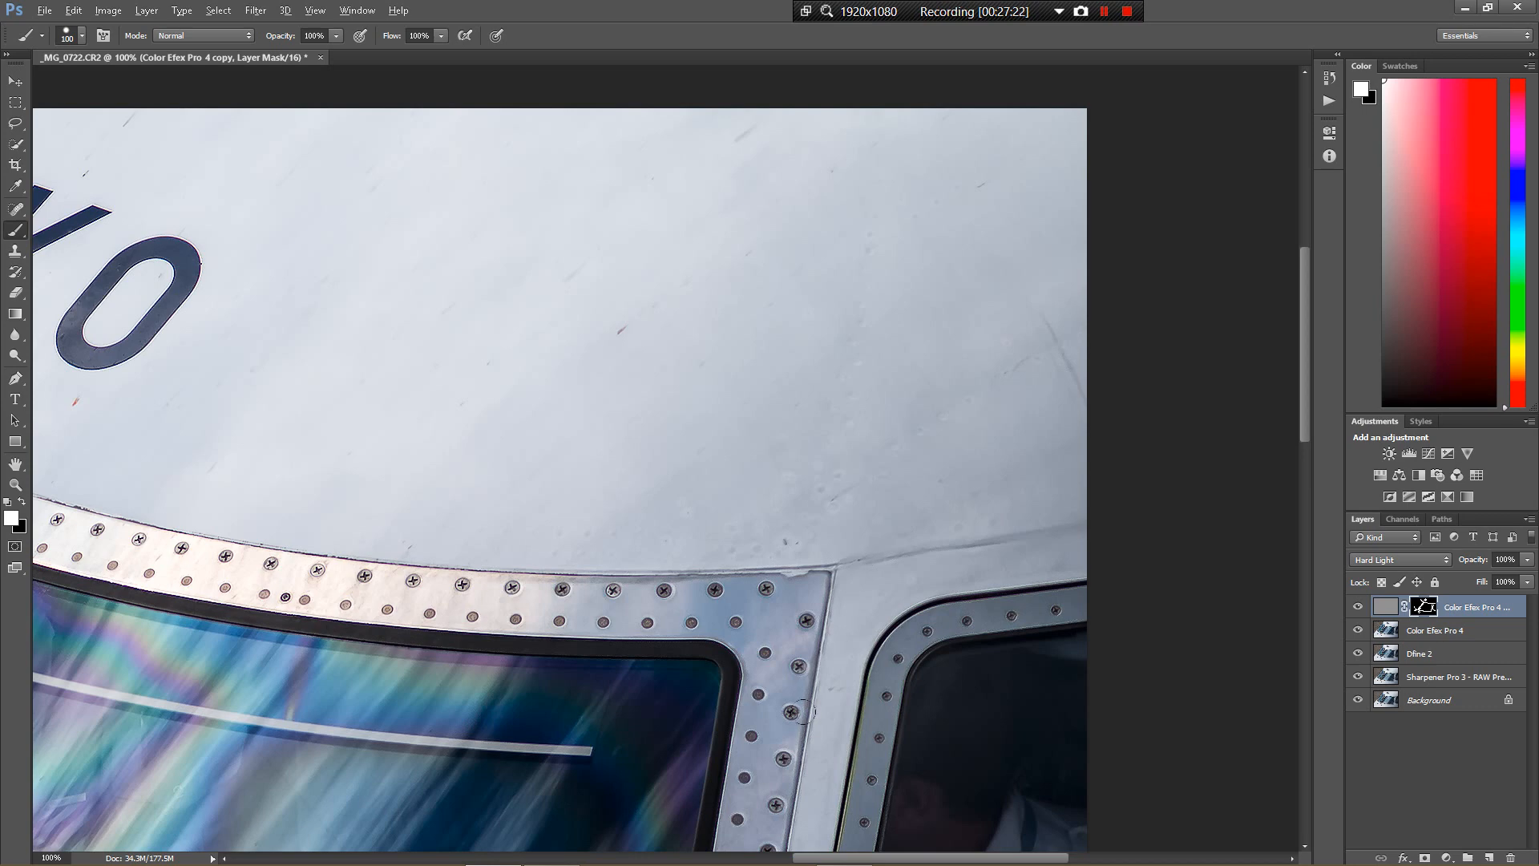
left_click_drag(819, 767, 1081, 68)
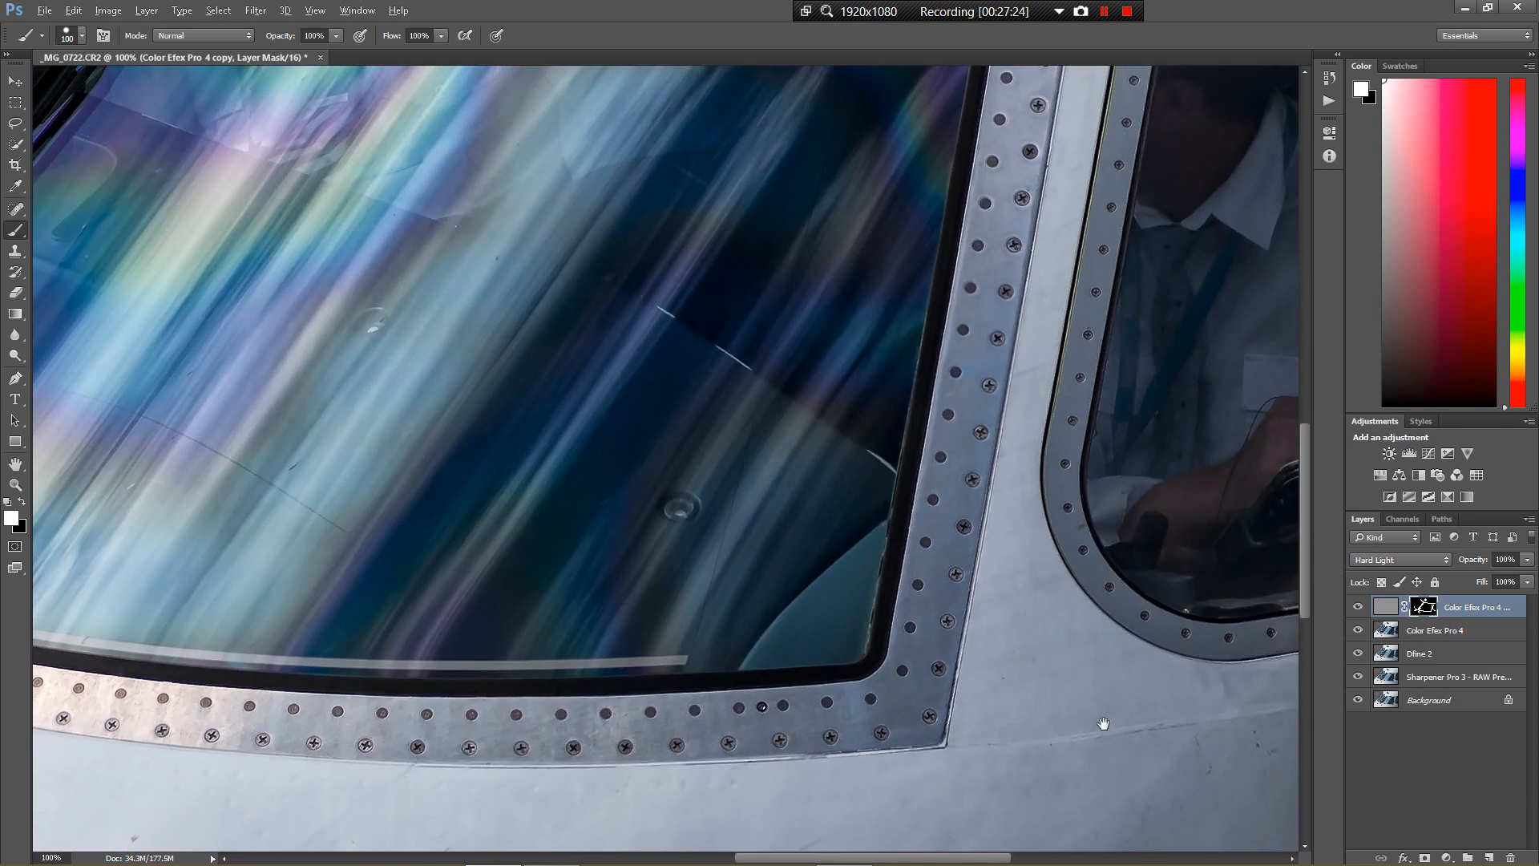
left_click_drag(1103, 724, 745, 436)
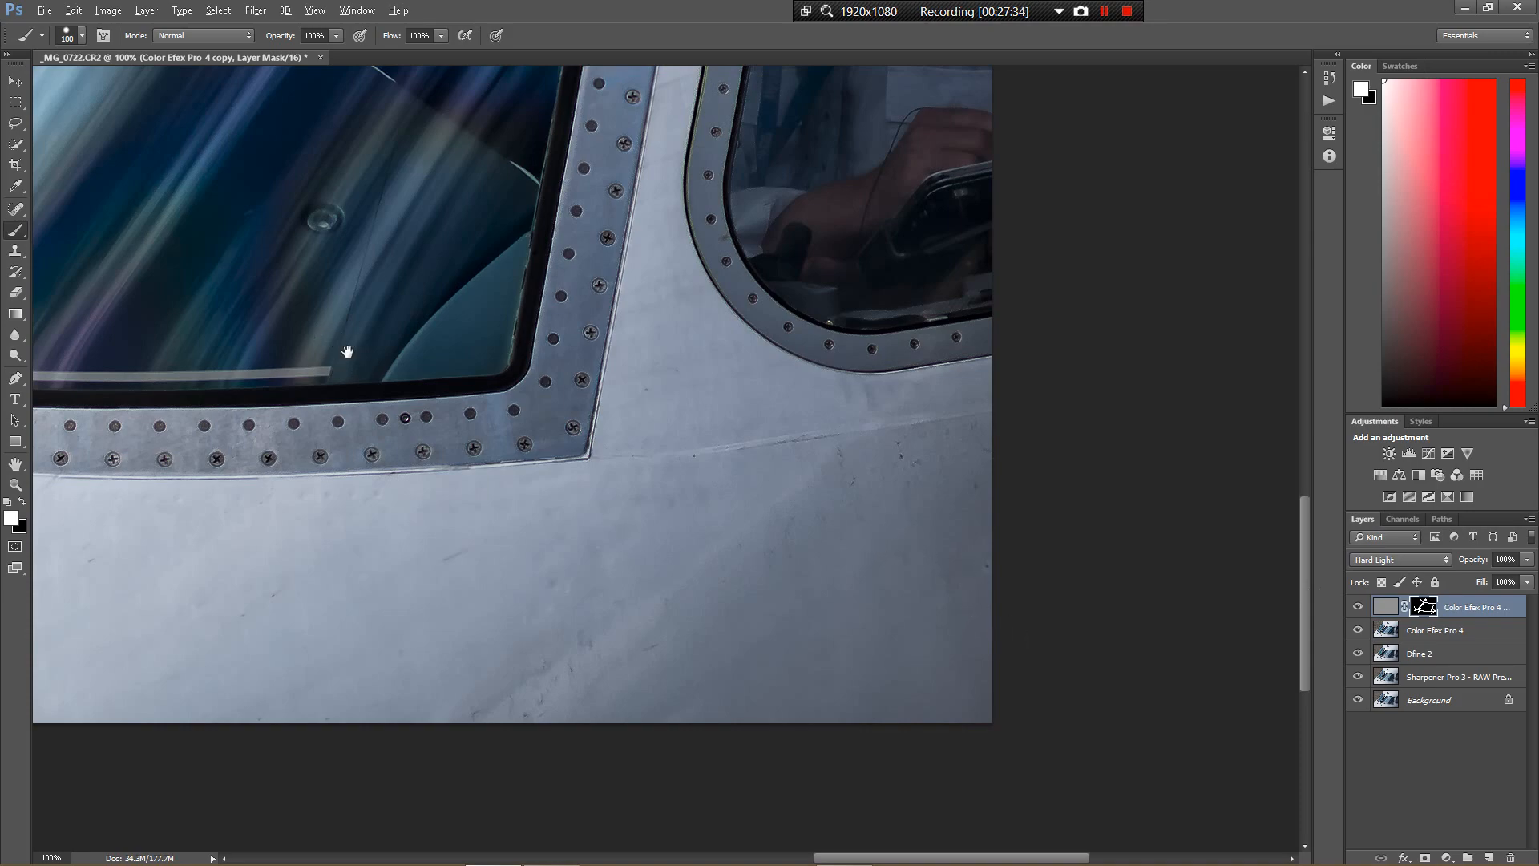
left_click_drag(348, 351, 1459, 820)
left_click_drag(887, 237, 524, 715)
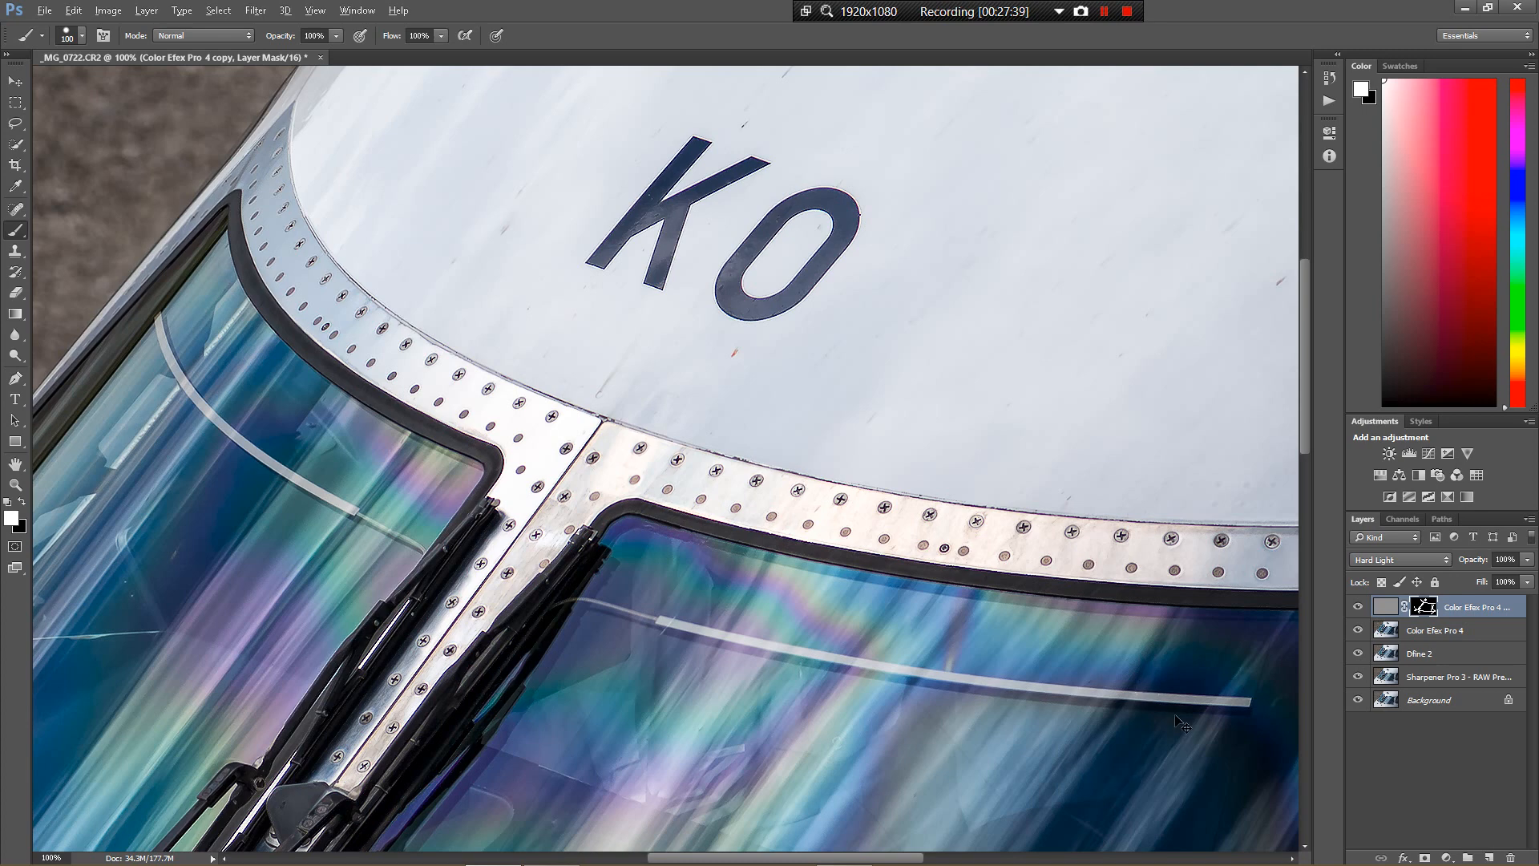
Step: Merge the masked High Pass layer into the Color Efex Pro 4 layer and denoise the result with Dfine 2
key("ctrl+e")
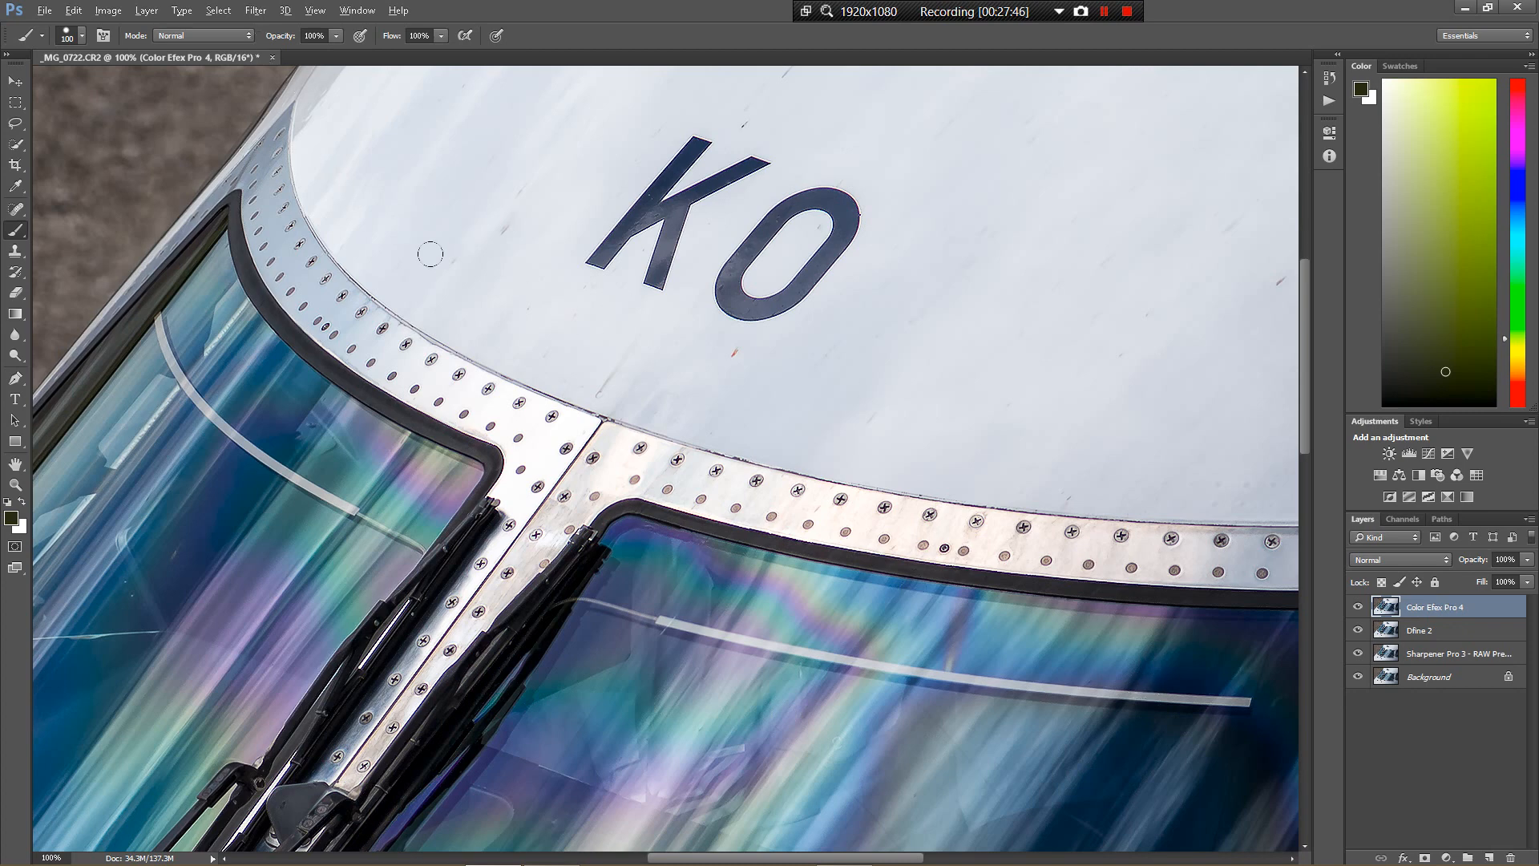
left_click(258, 11)
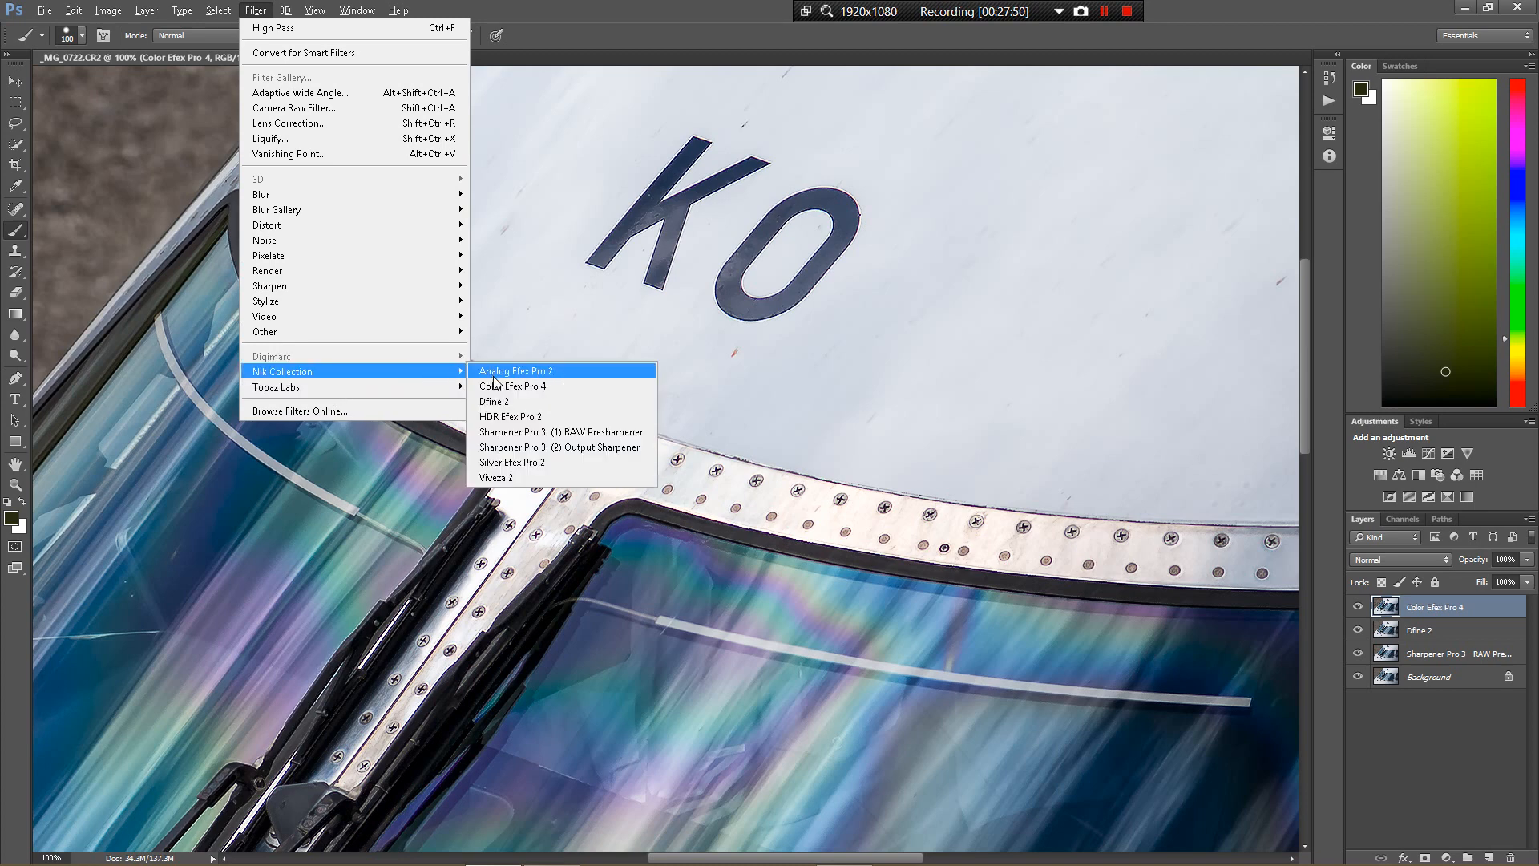
left_click(495, 409)
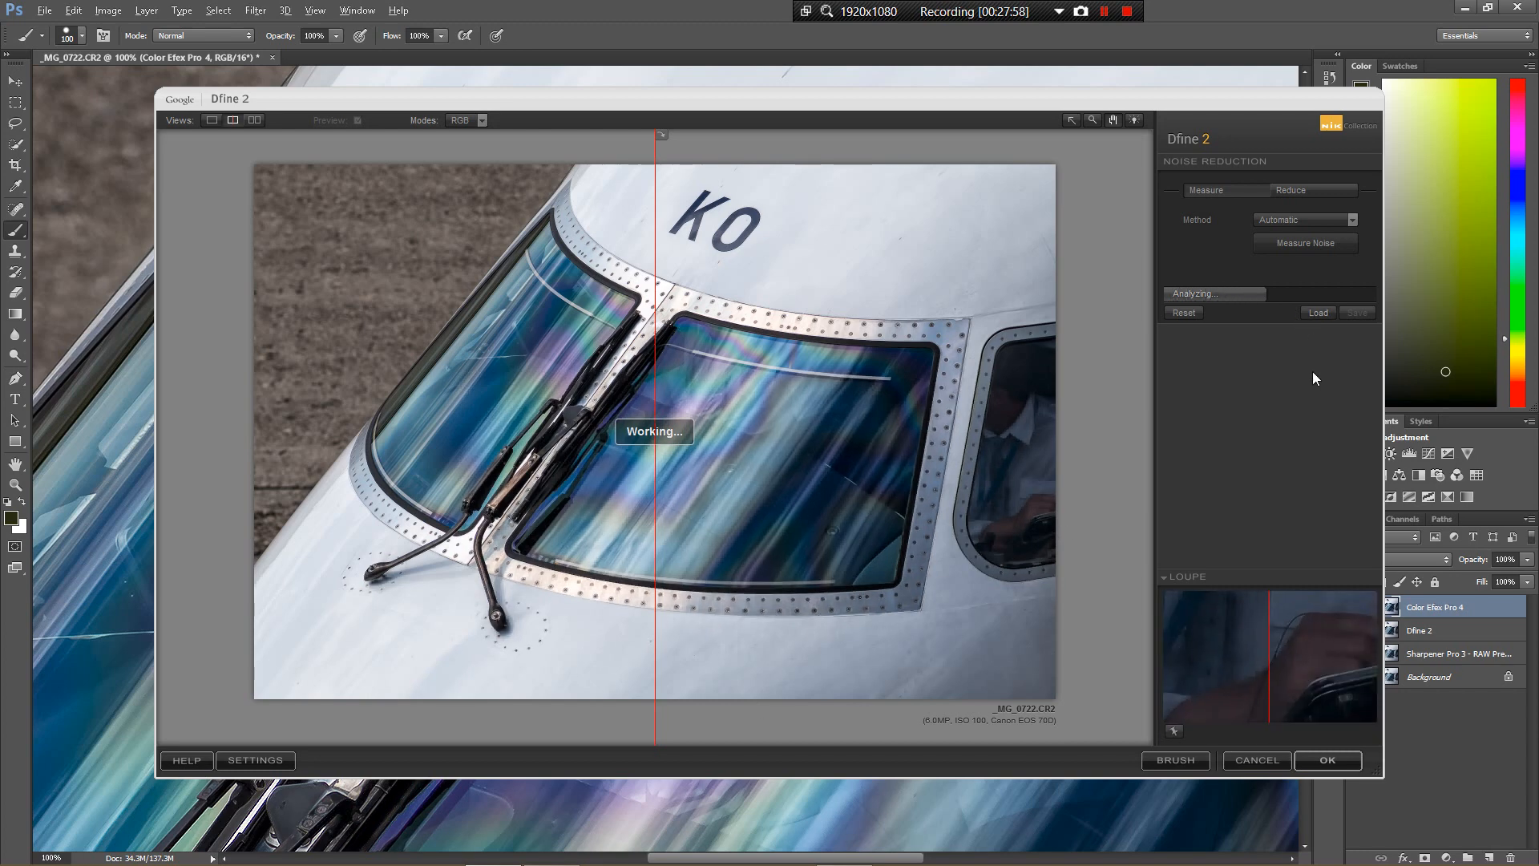
left_click(1320, 761)
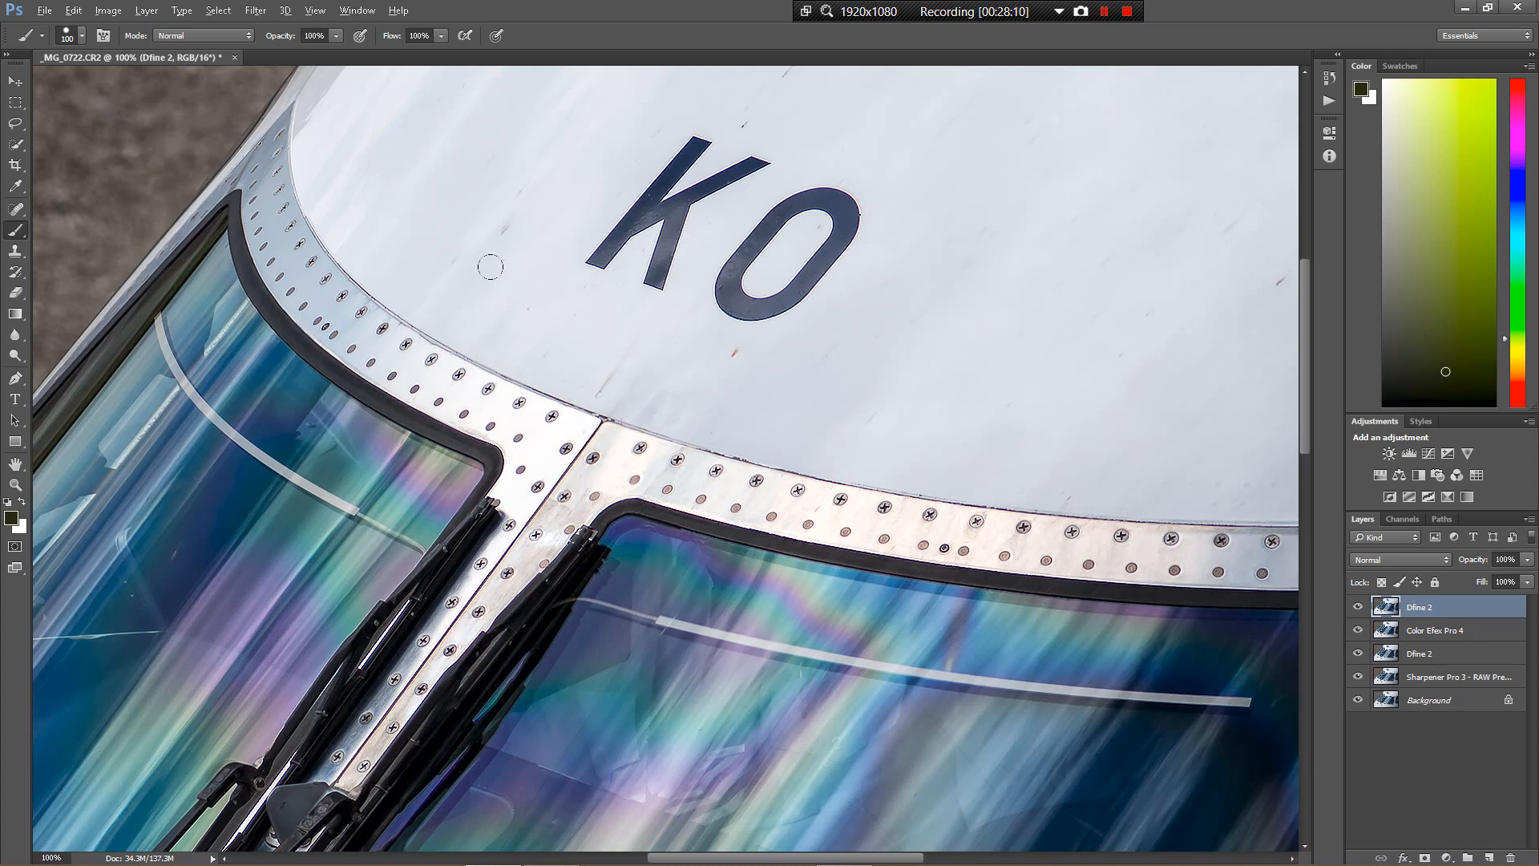
Step: Inspect the denoised photo at 100% across the wipers, riveted frames, side window and KO lettering
left_click_drag(341, 462, 592, 281)
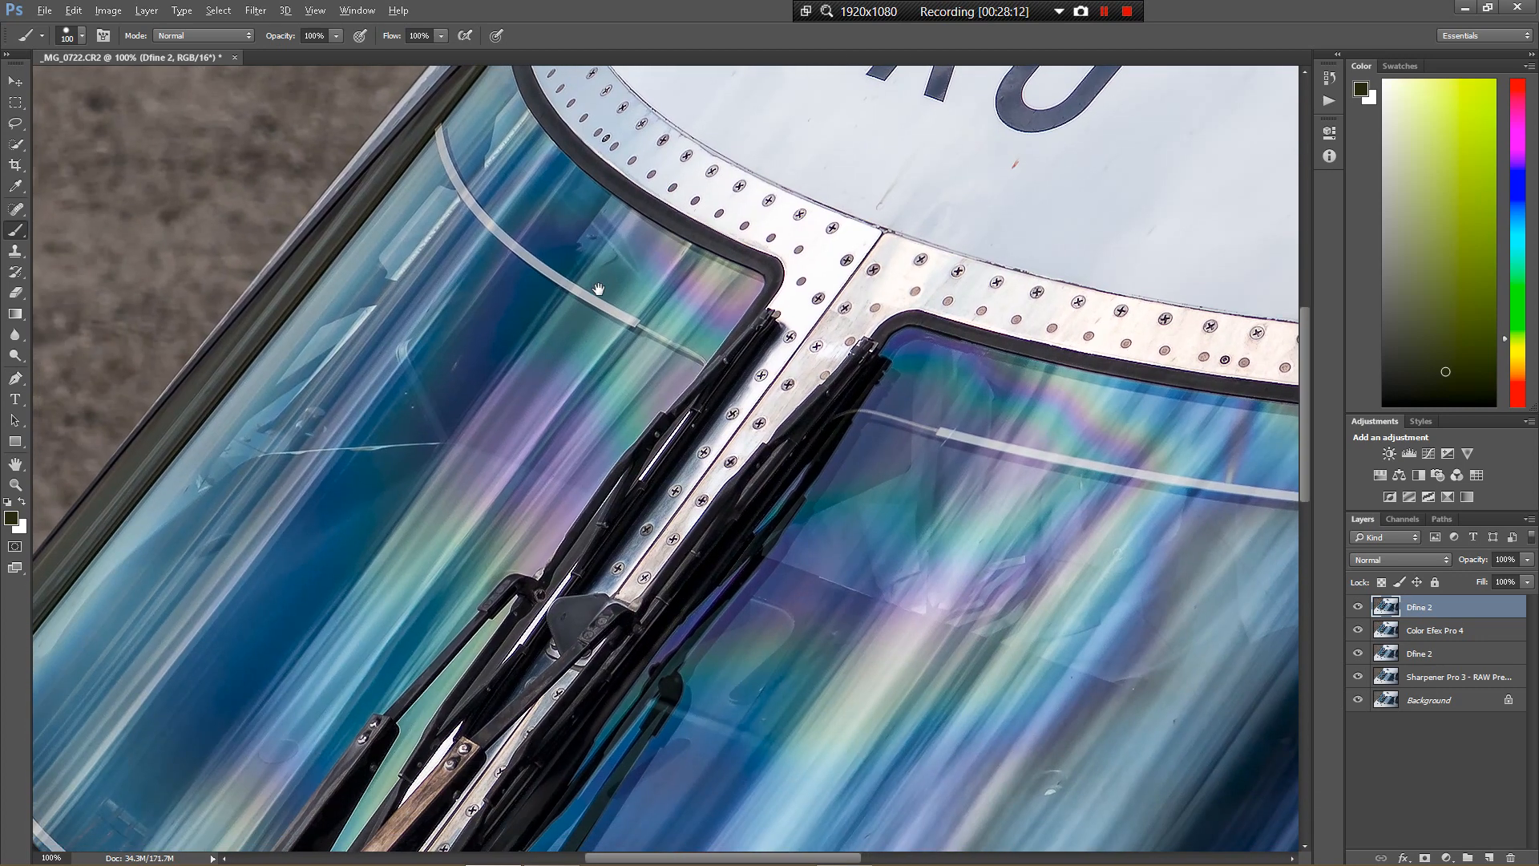
left_click_drag(480, 688, 680, 400)
left_click_drag(400, 741, 580, 611)
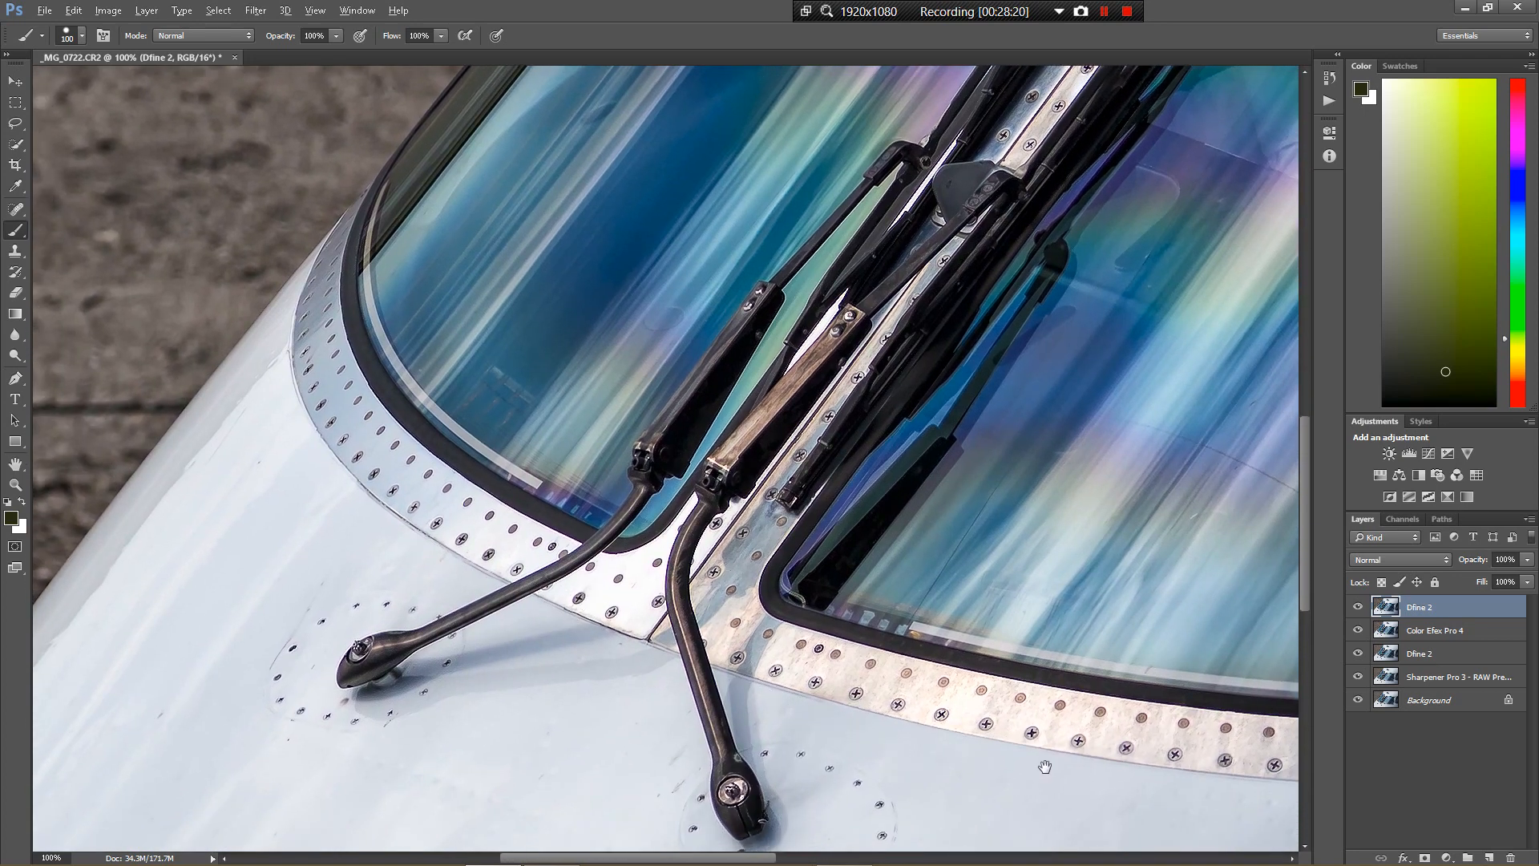
left_click_drag(1042, 768, 377, 537)
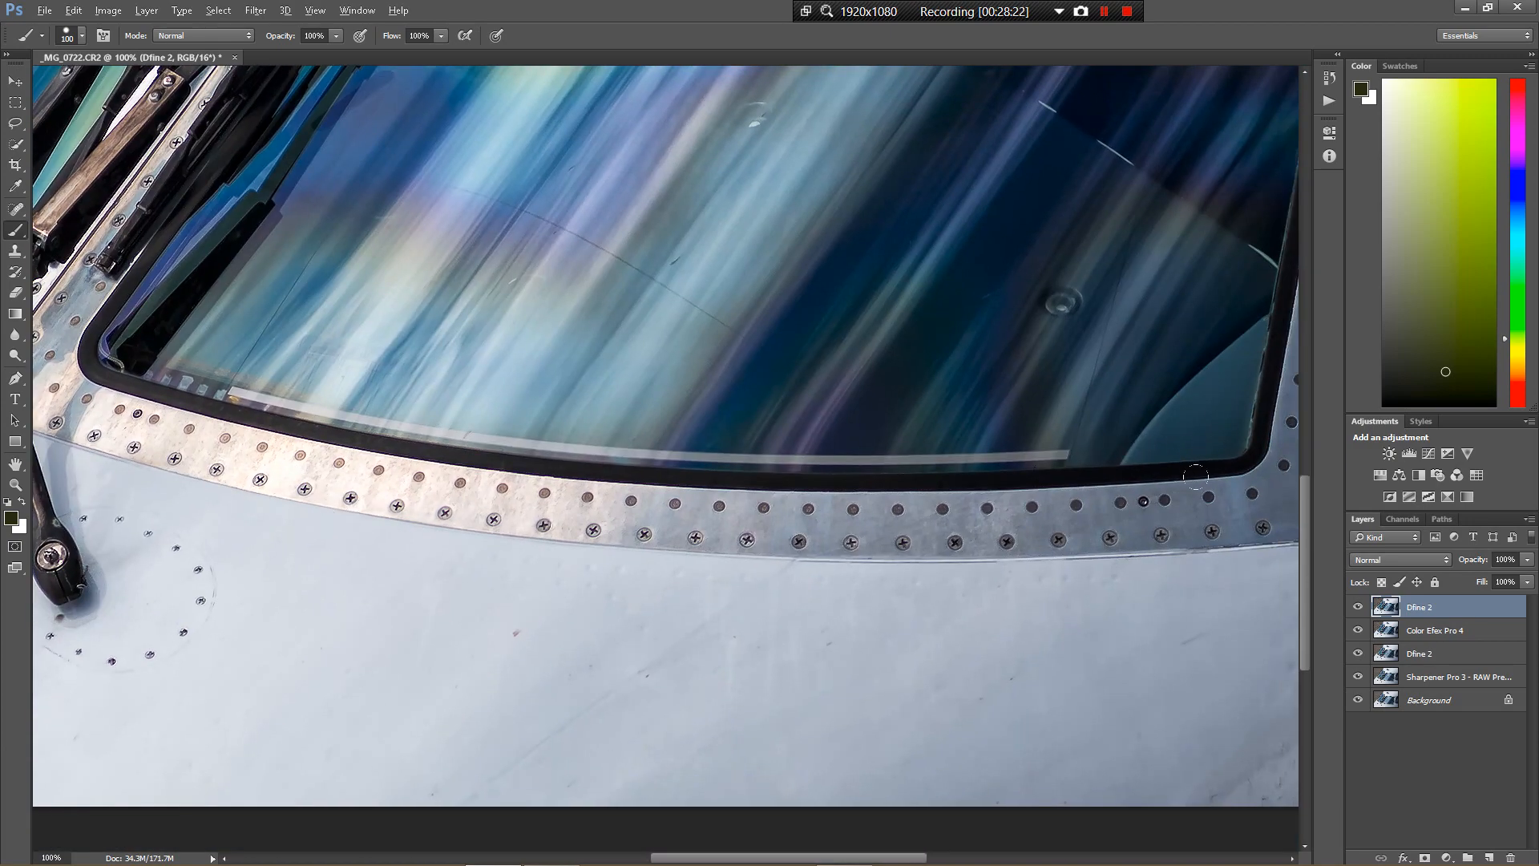
mouse_move(1196, 476)
left_mouse_down()
mouse_move(513, 634)
mouse_move(489, 654)
left_mouse_up()
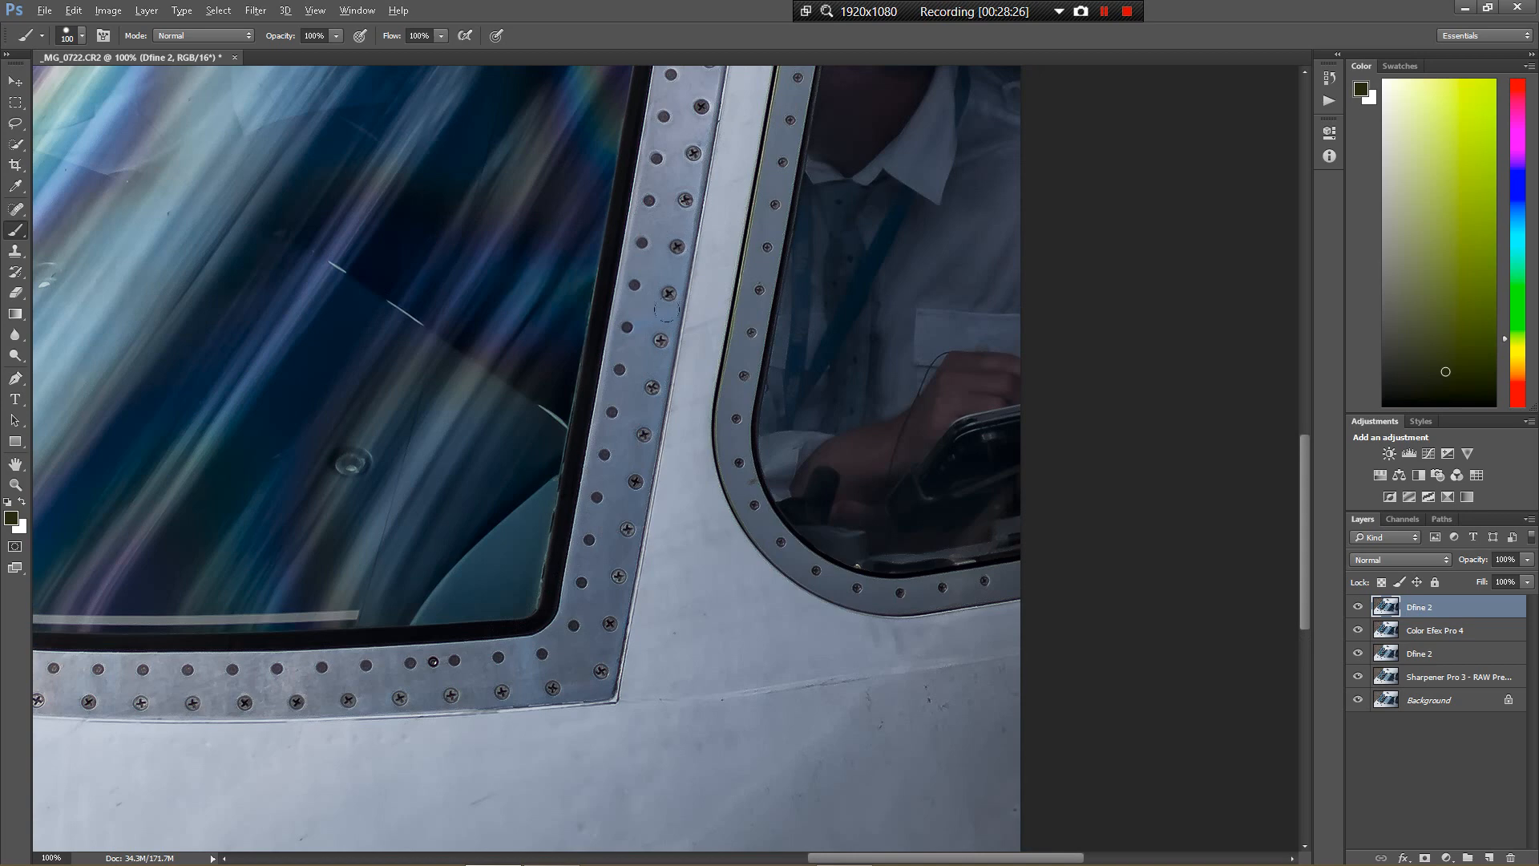
left_click_drag(681, 353, 673, 607)
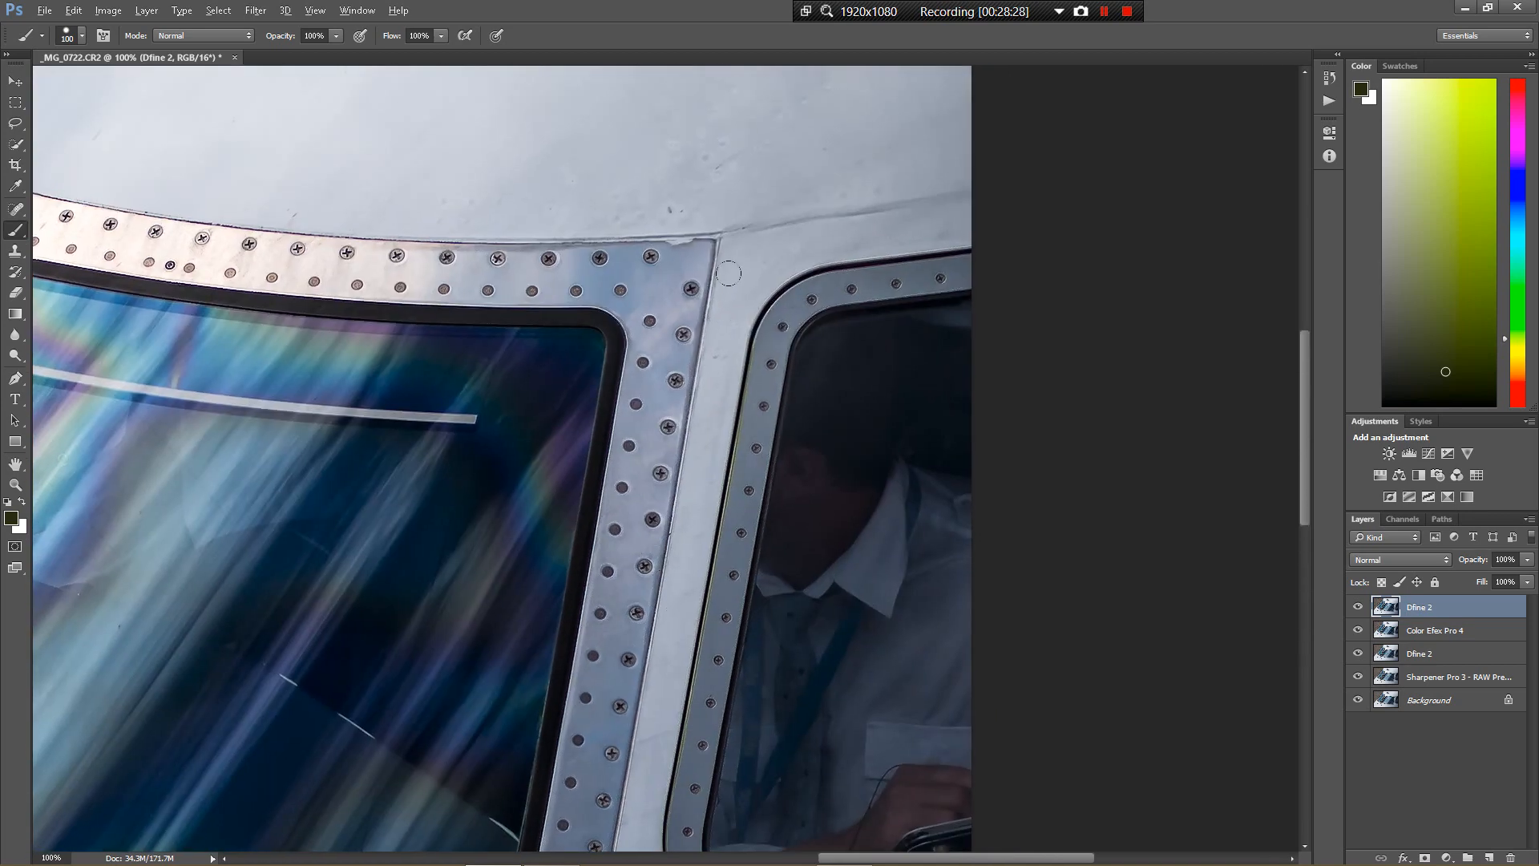
mouse_move(729, 274)
left_mouse_down()
mouse_move(756, 289)
mouse_move(738, 302)
mouse_move(790, 543)
mouse_move(1109, 665)
mouse_move(1268, 649)
left_mouse_up()
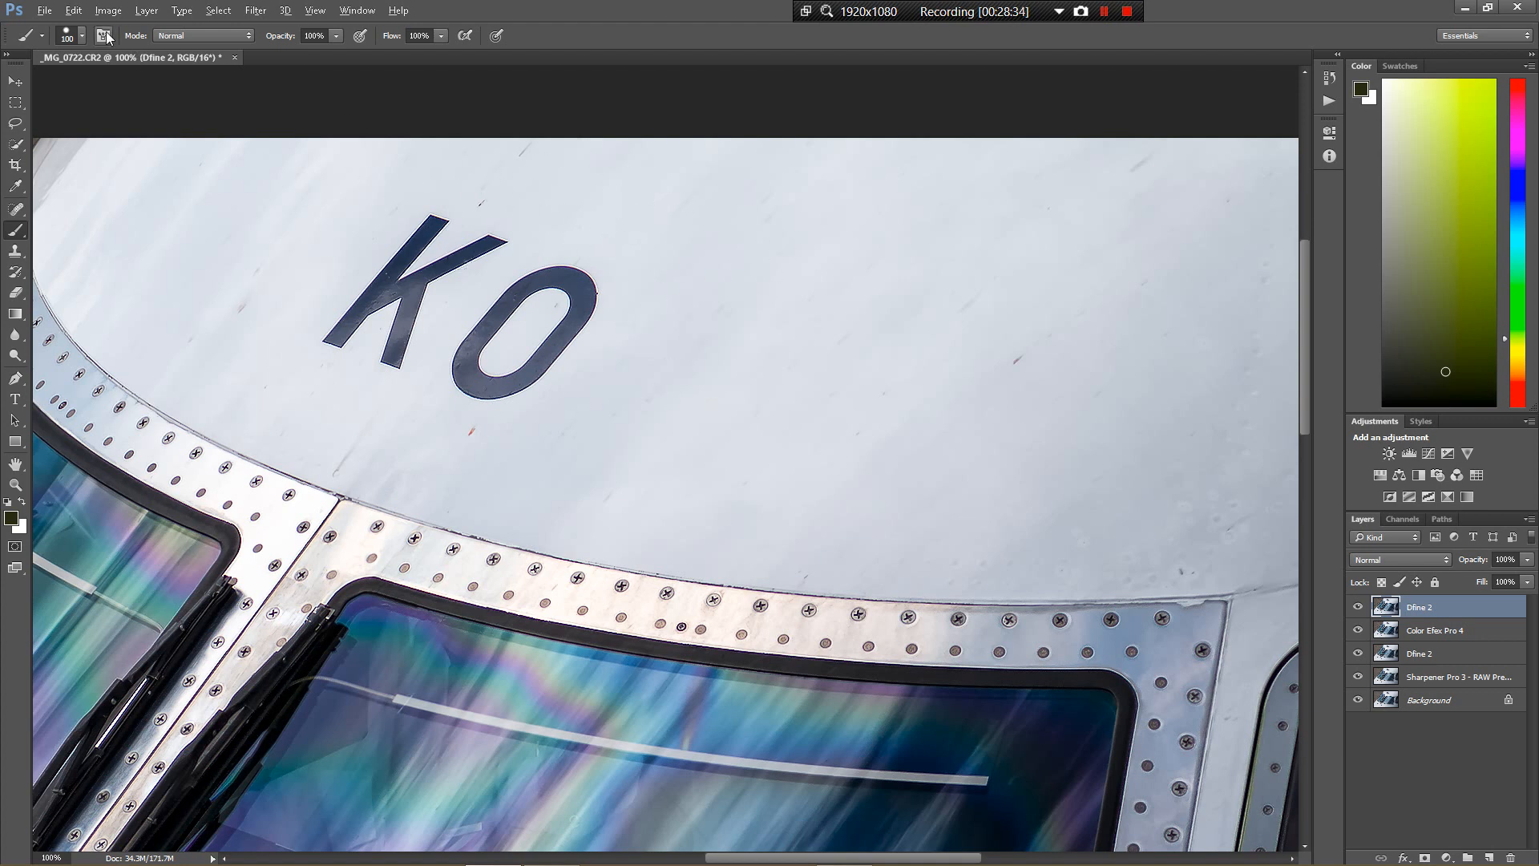
Step: Begin a Save for Web export of the full-size photo as JPEG with metadata set to None
left_click(44, 11)
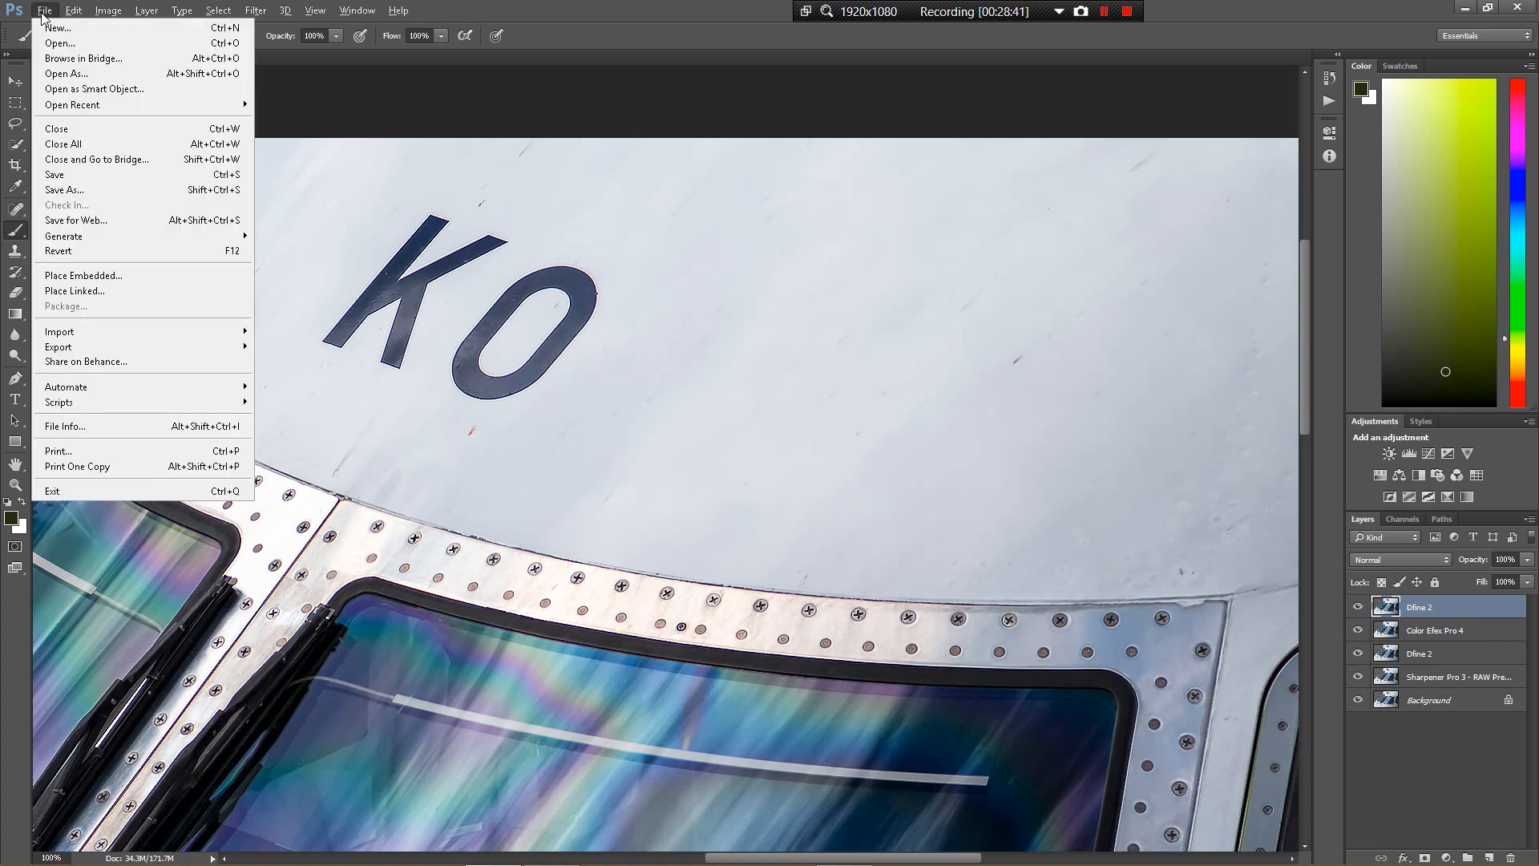
left_click(106, 219)
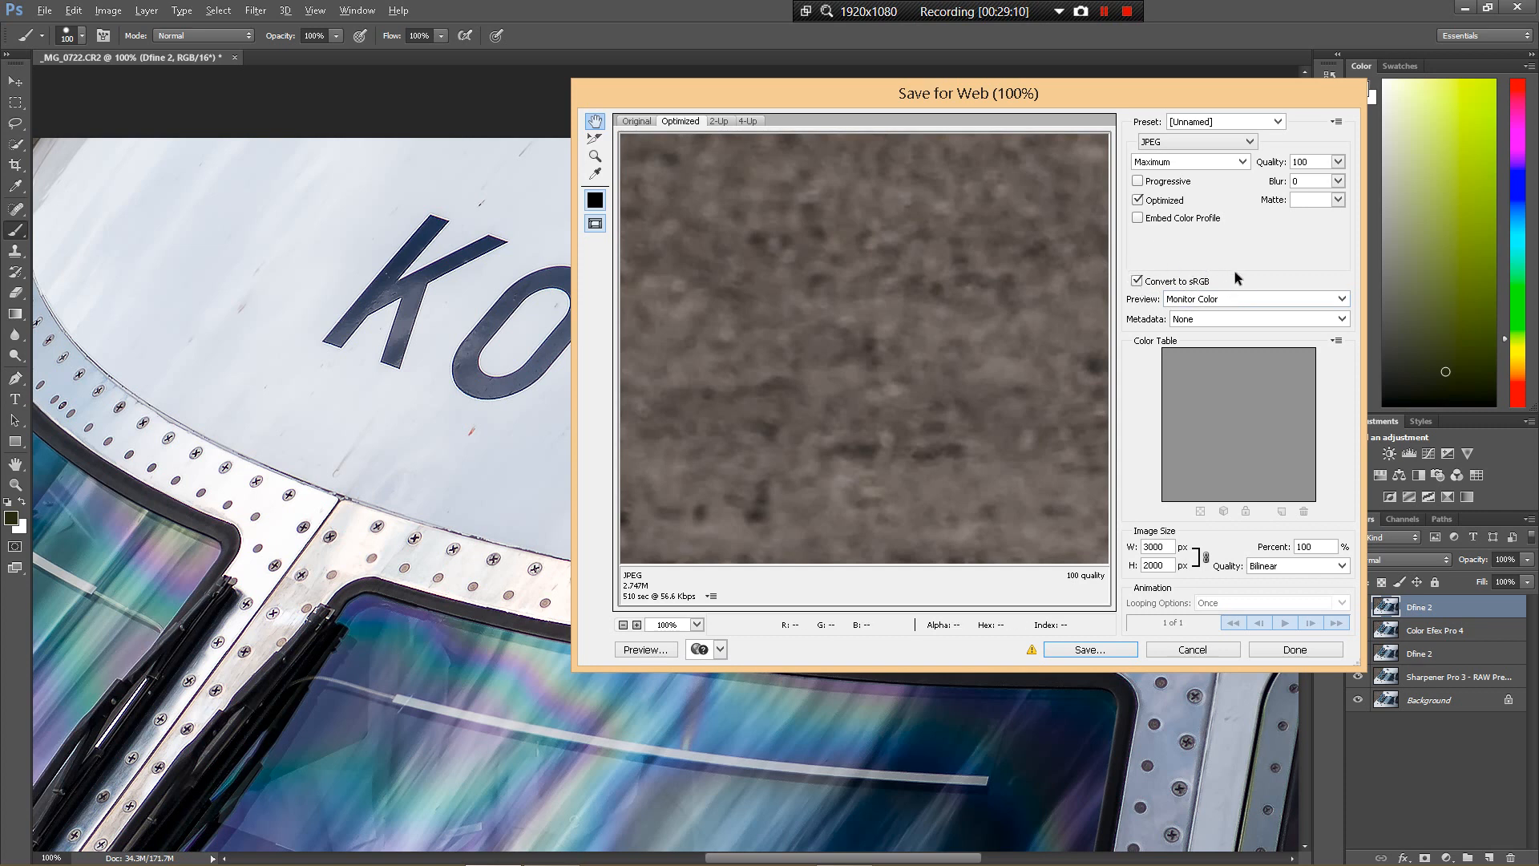
left_click(1219, 319)
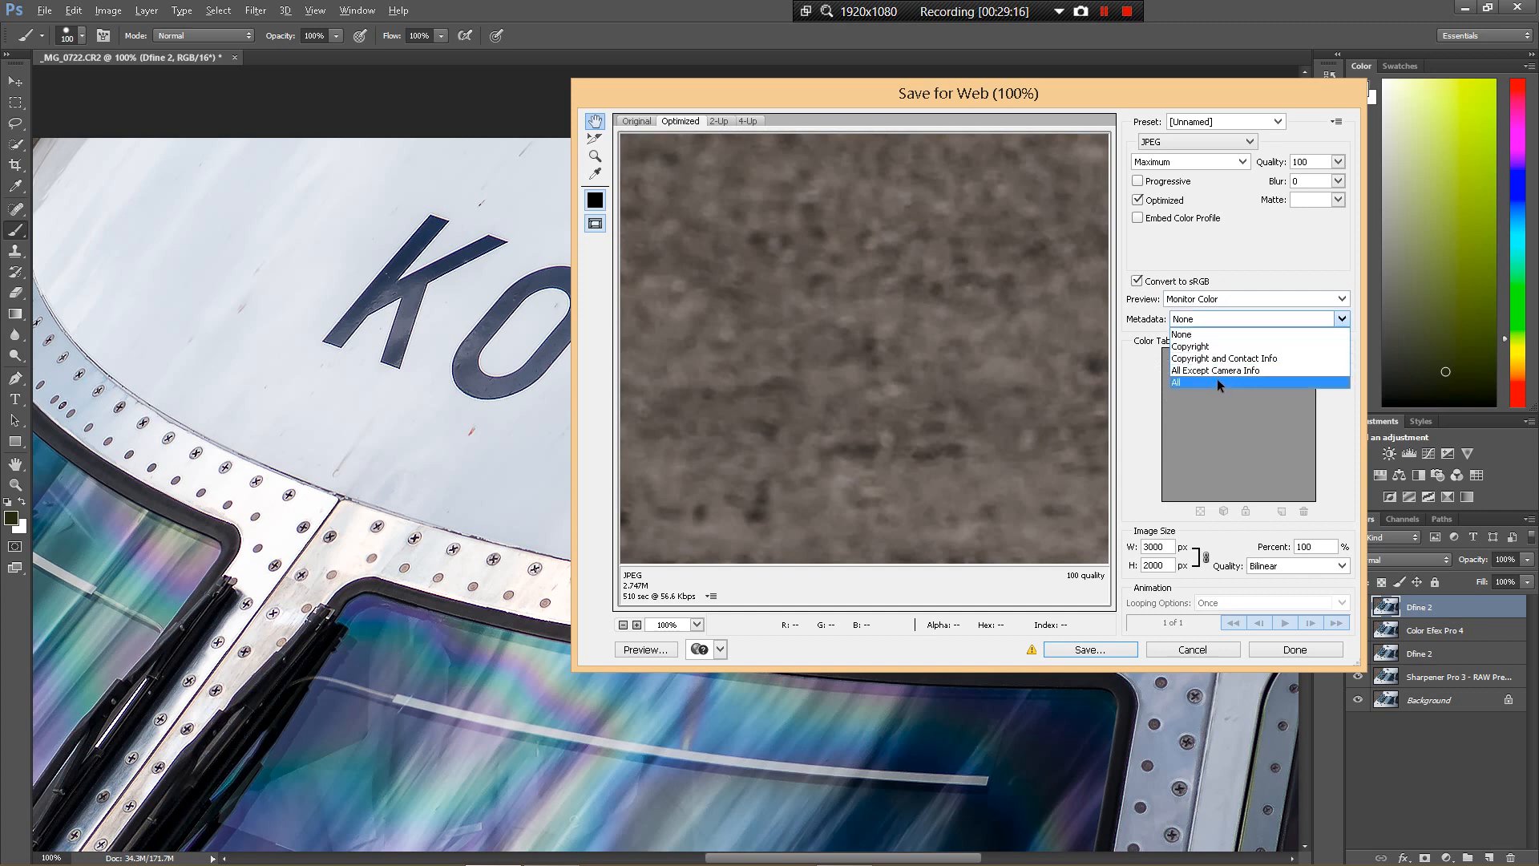
left_click(1213, 337)
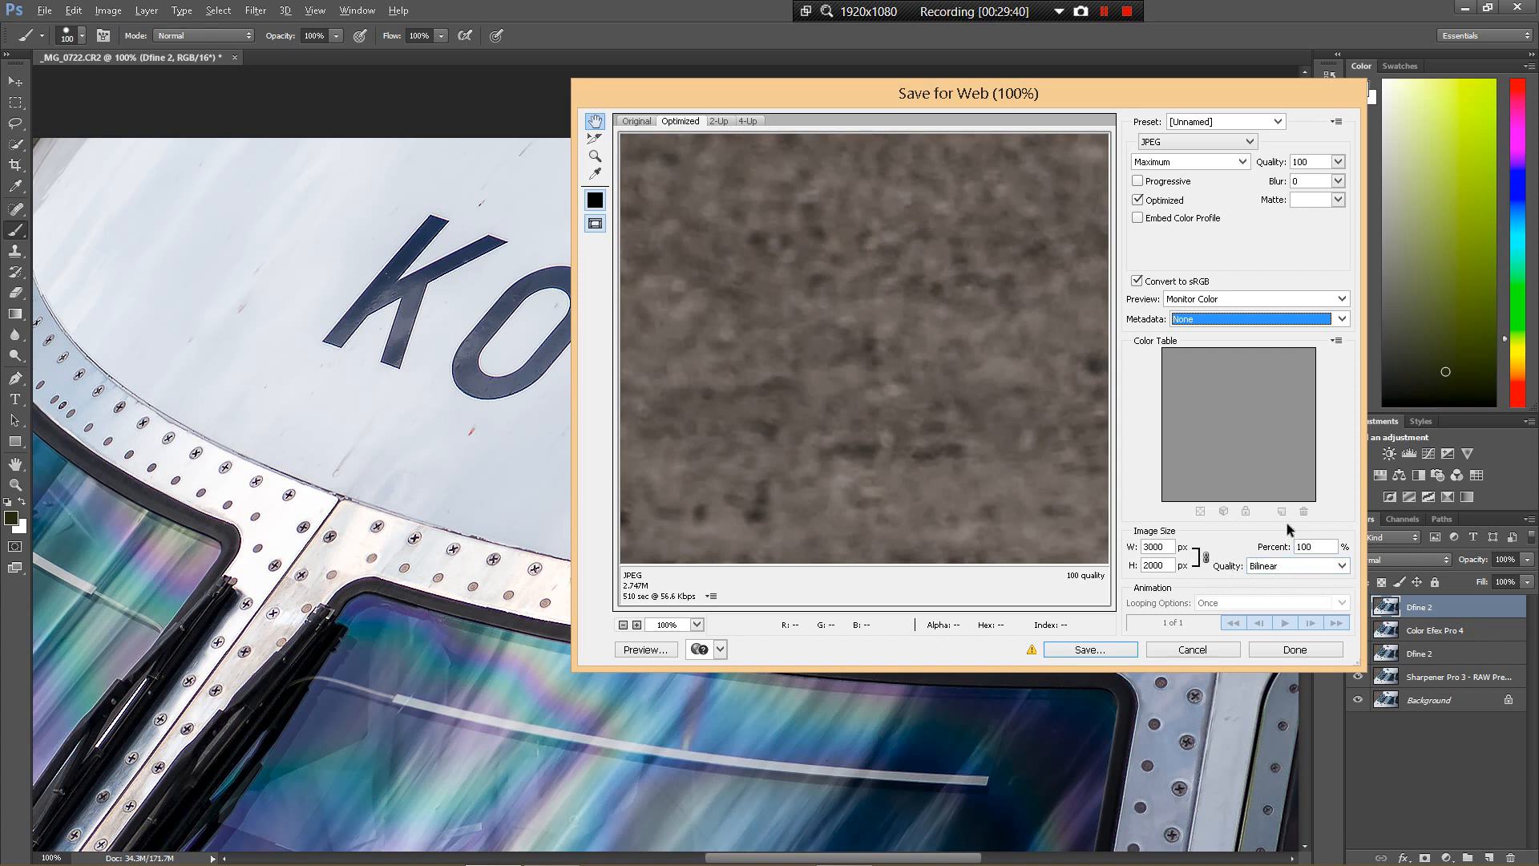
Step: Save the optimized JPEG to the Desktop with "Hi-Res" in its file name
left_click(1100, 647)
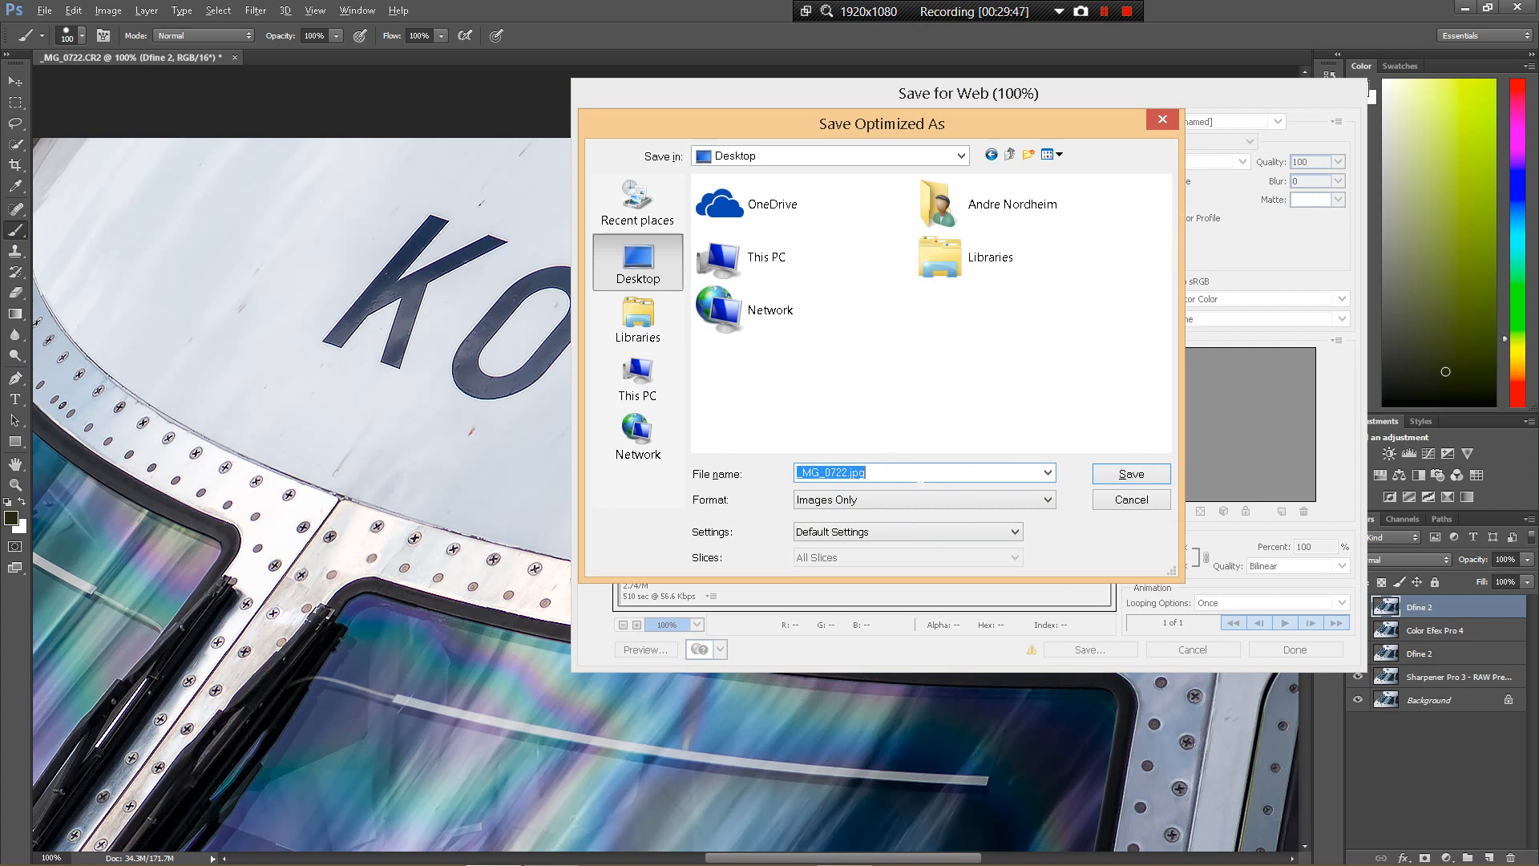
left_click(920, 475)
type("Hi-Reds")
key("BackSpace")
key("BackSpace")
type("s")
key("Return")
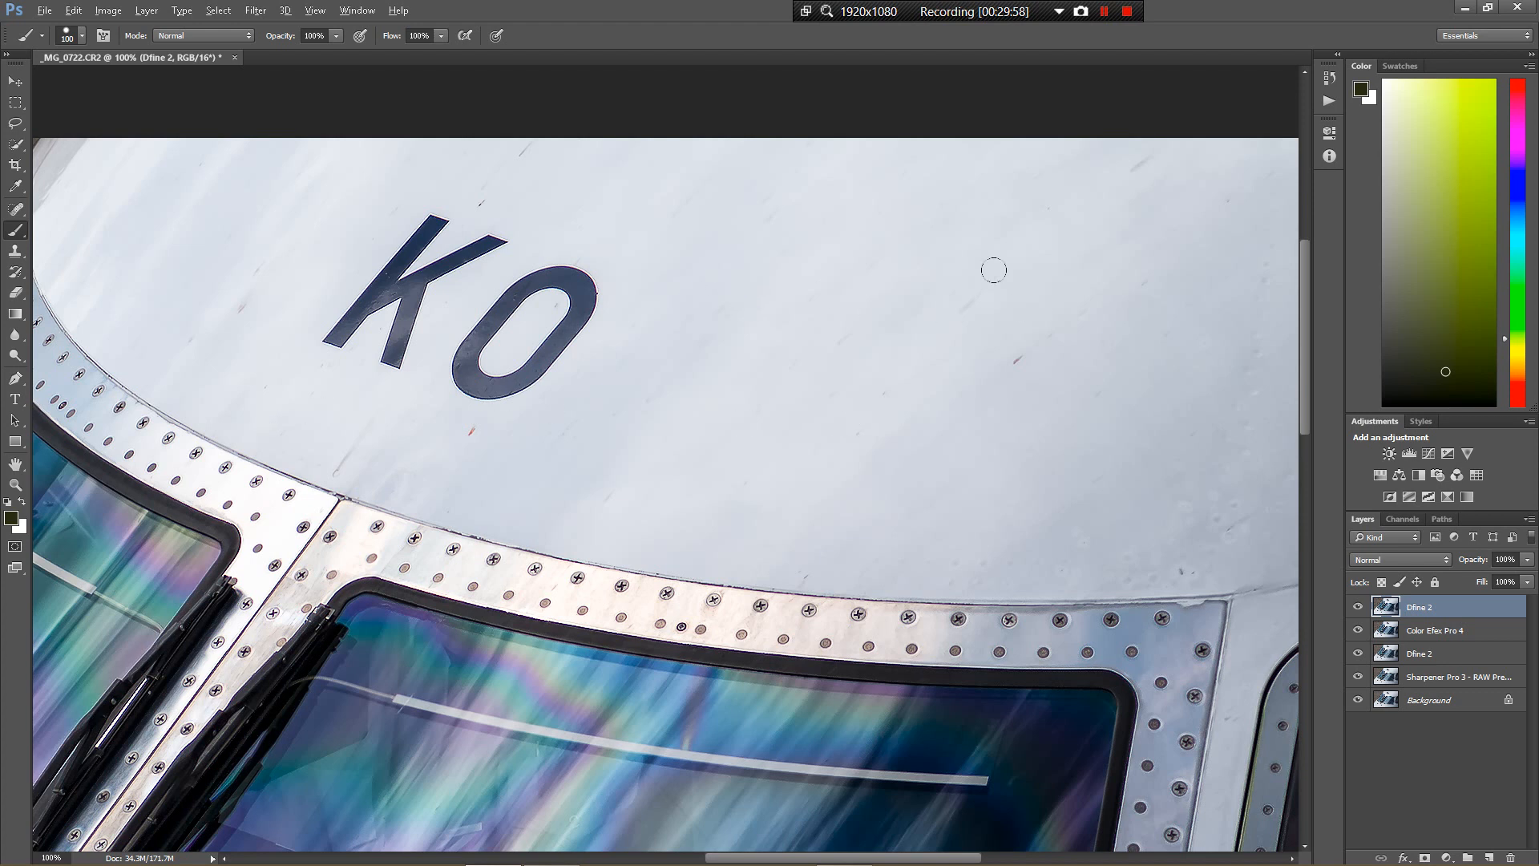
Step: Resize the image to 1200 pixels wide by 800 pixels high, keeping its proportions
left_click(108, 10)
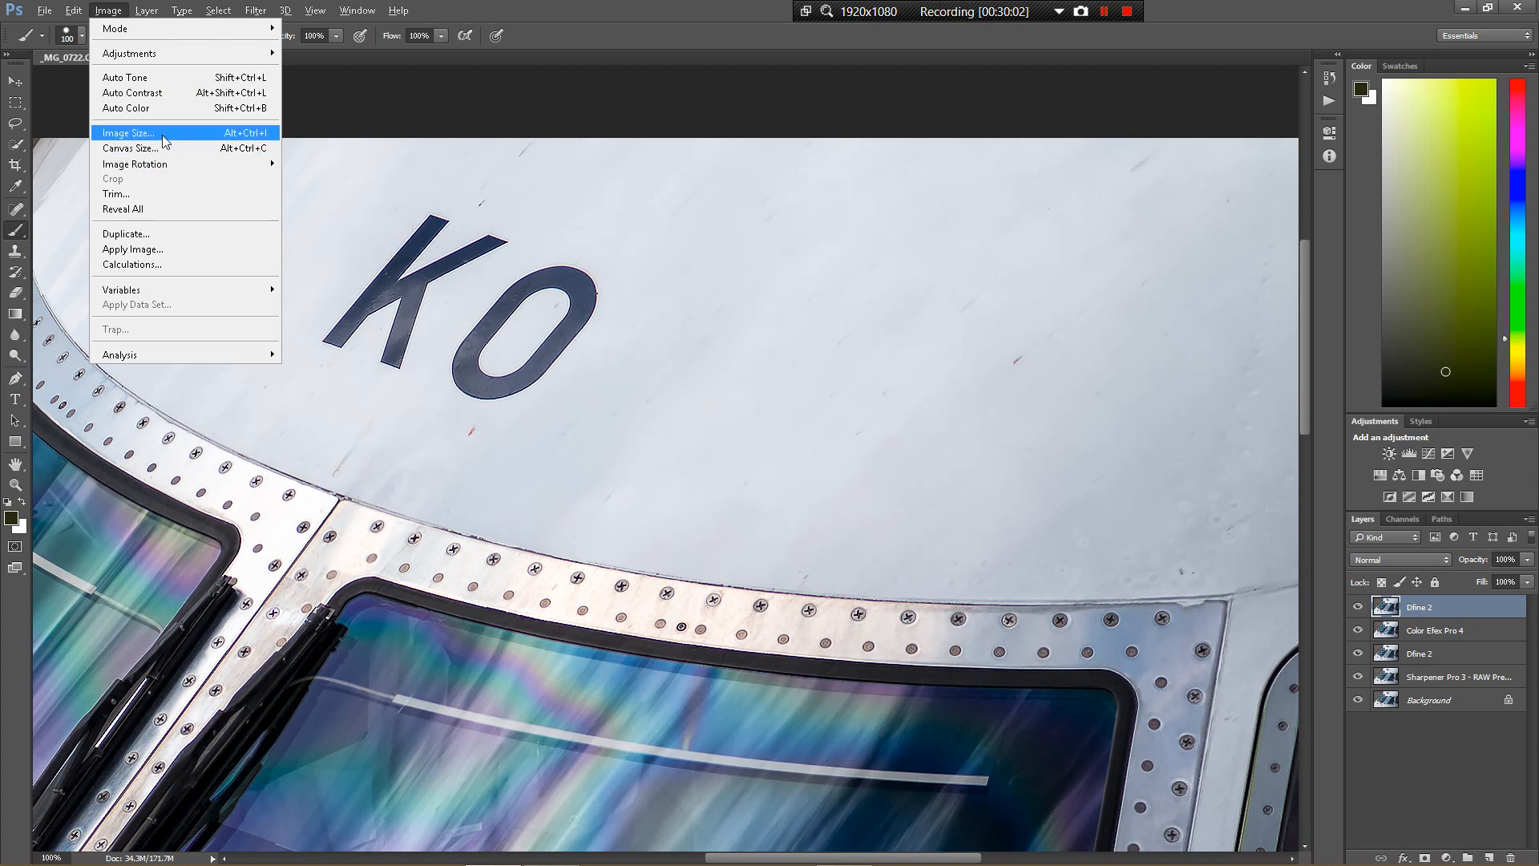
left_click(132, 133)
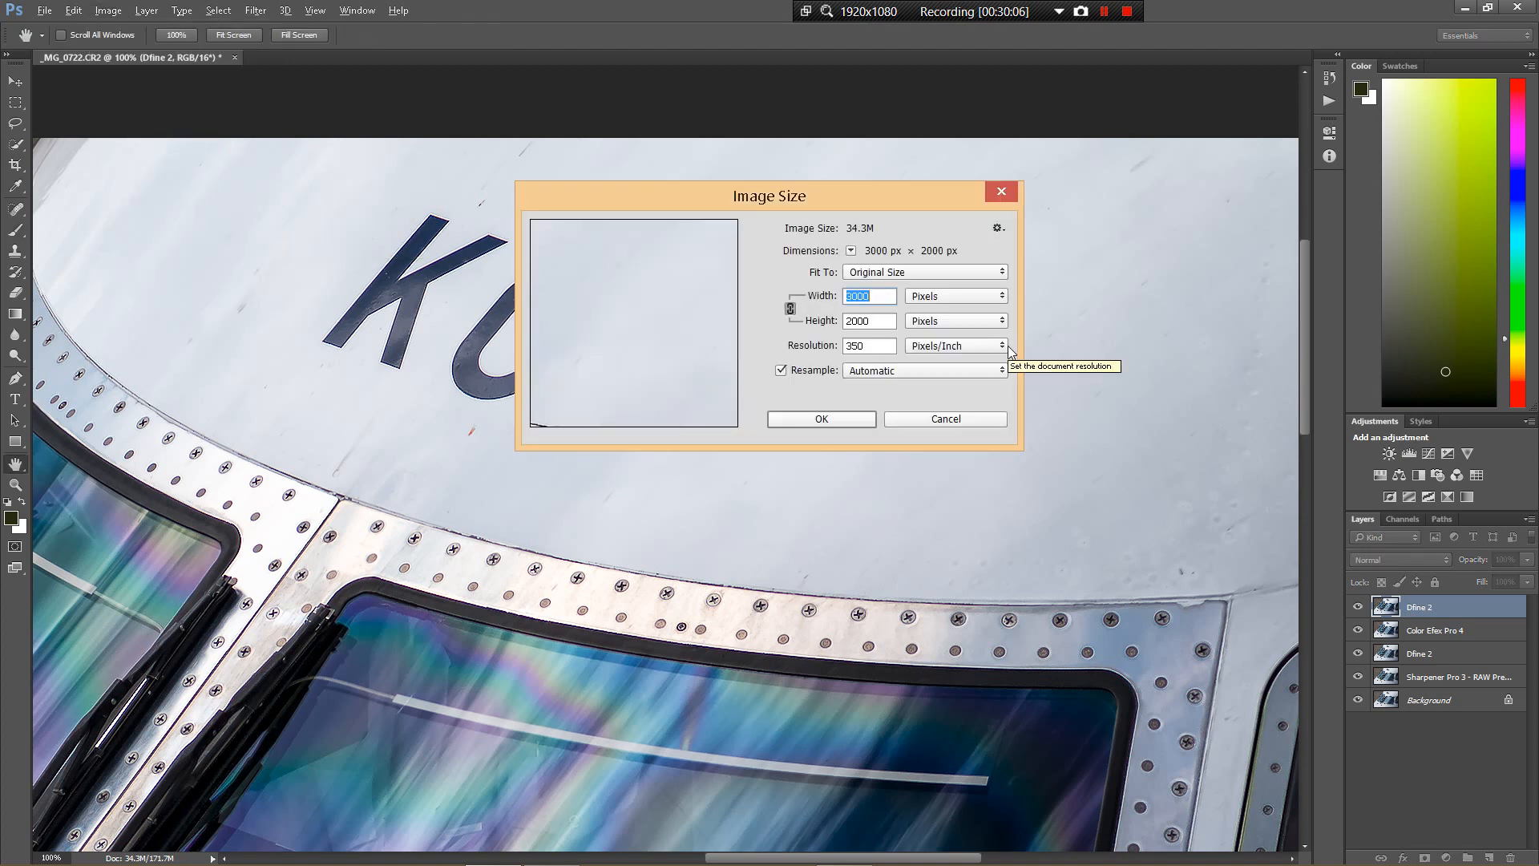
type("1200")
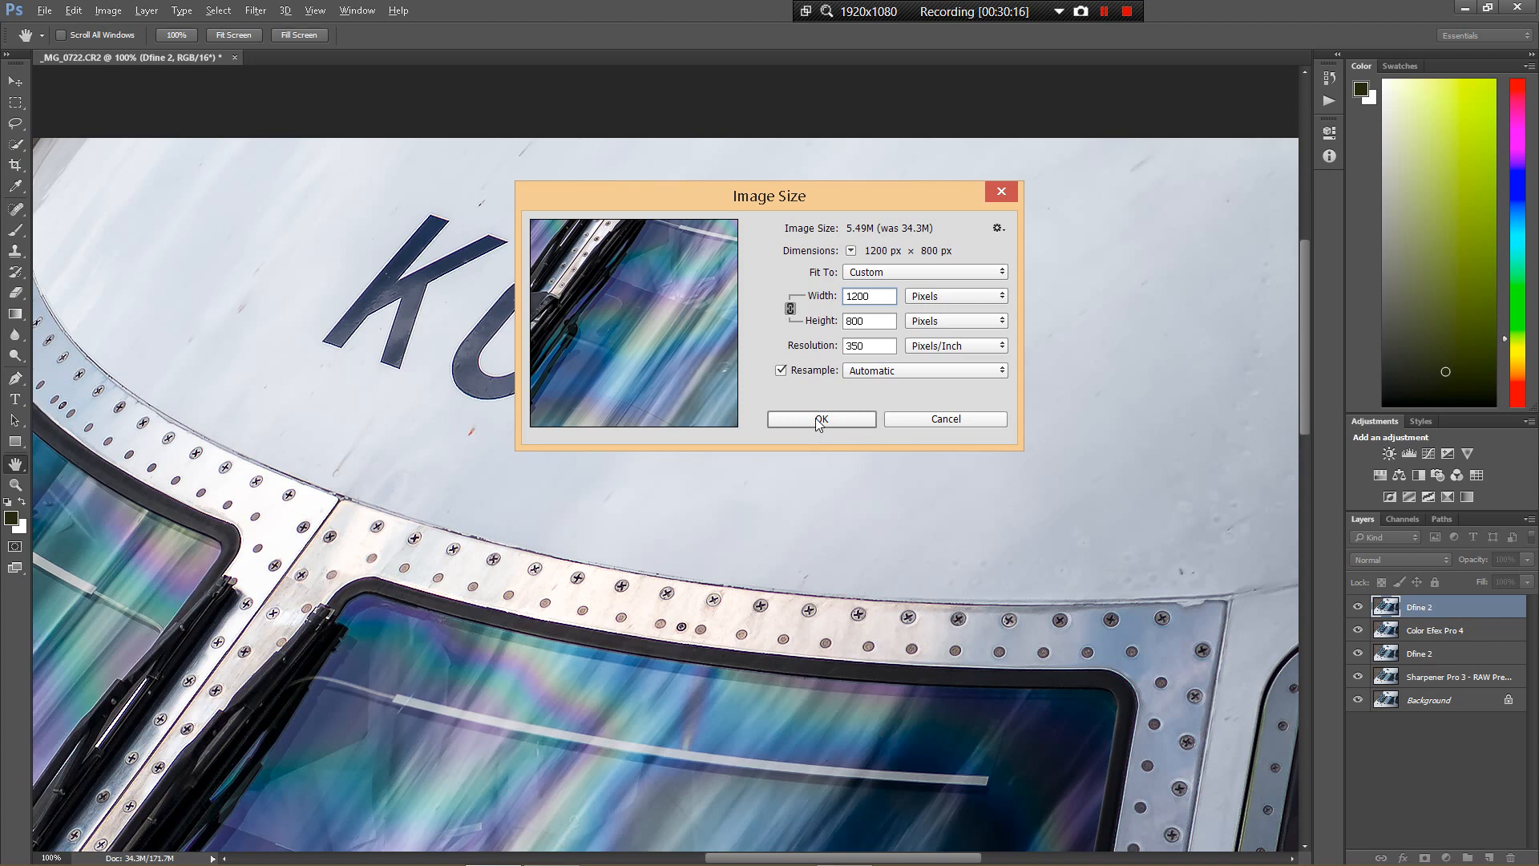
left_click(819, 422)
key("b")
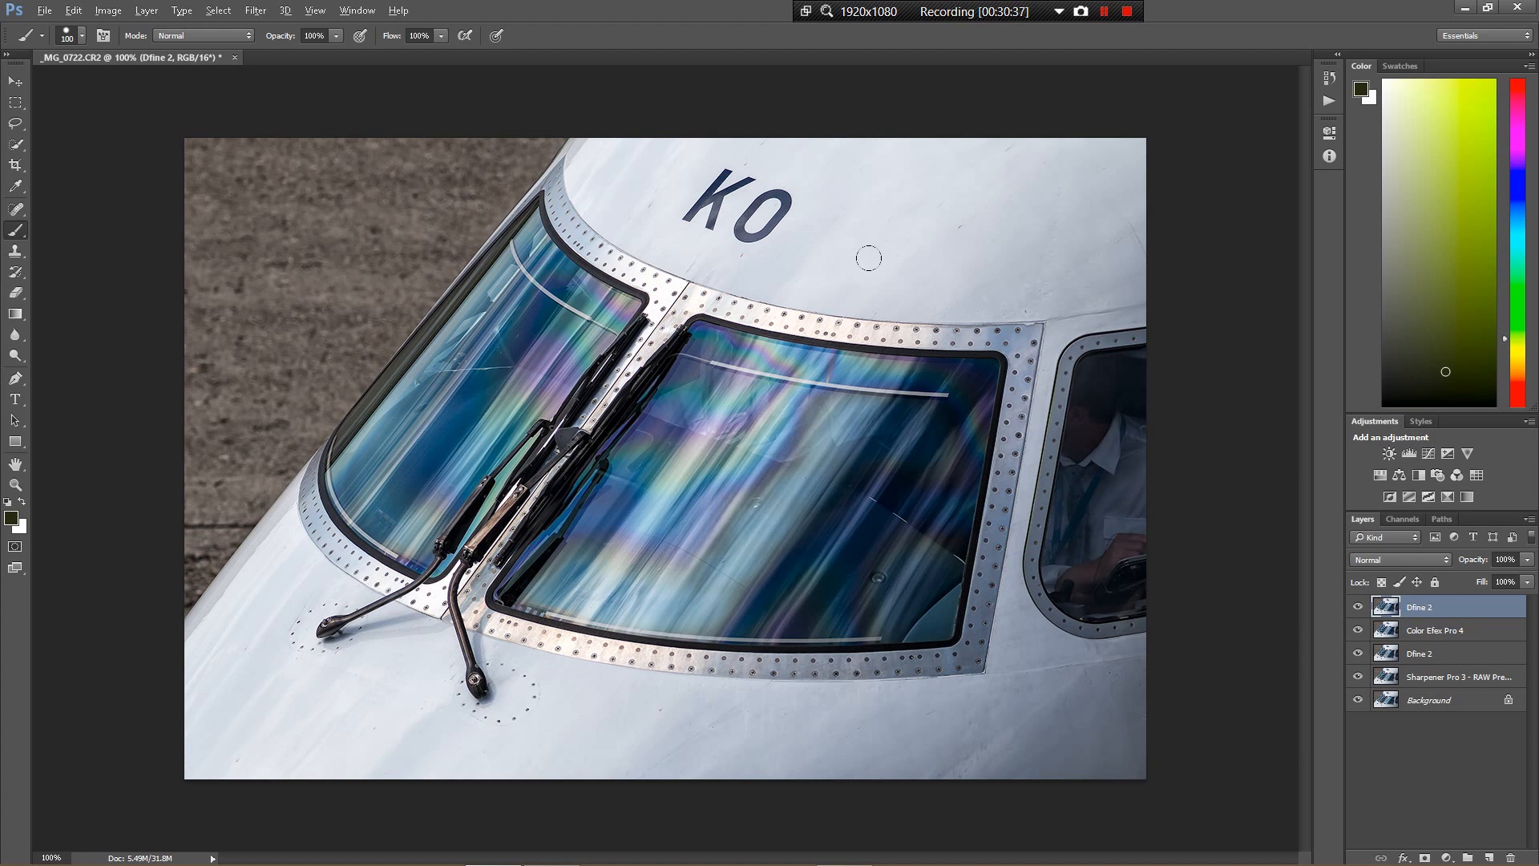
Step: Reduce the brush size to 50 px
key("bracketleft")
key("bracketleft")
key("bracketleft")
key("bracketleft")
key("bracketleft")
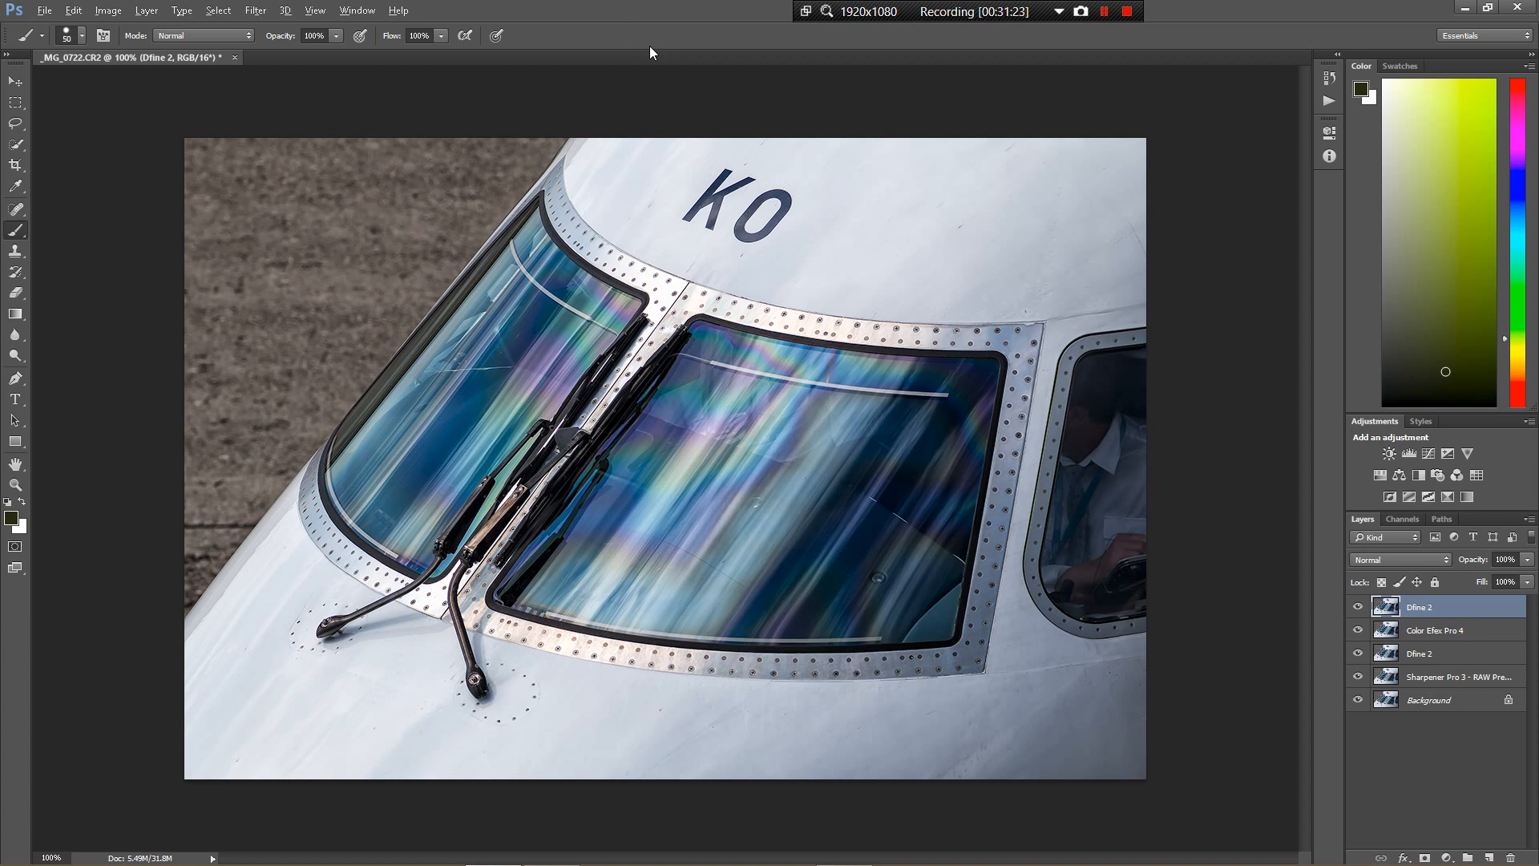
Step: Duplicate the uppermost Dfine 2 layer and apply a Gaussian Blur with a 0.7-pixel radius to the copy
key("ctrl+j")
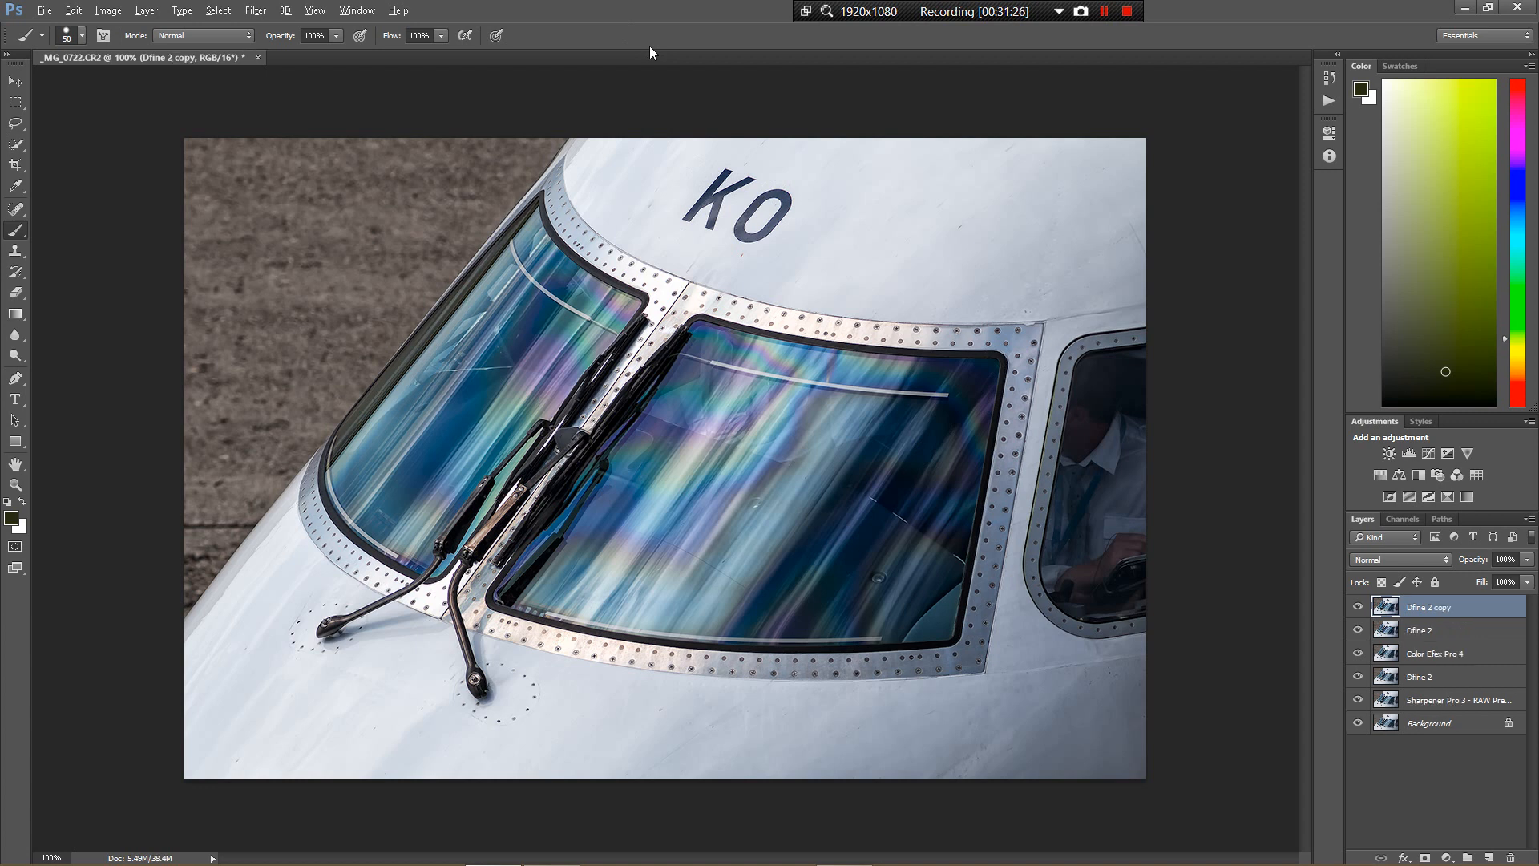
left_click(255, 10)
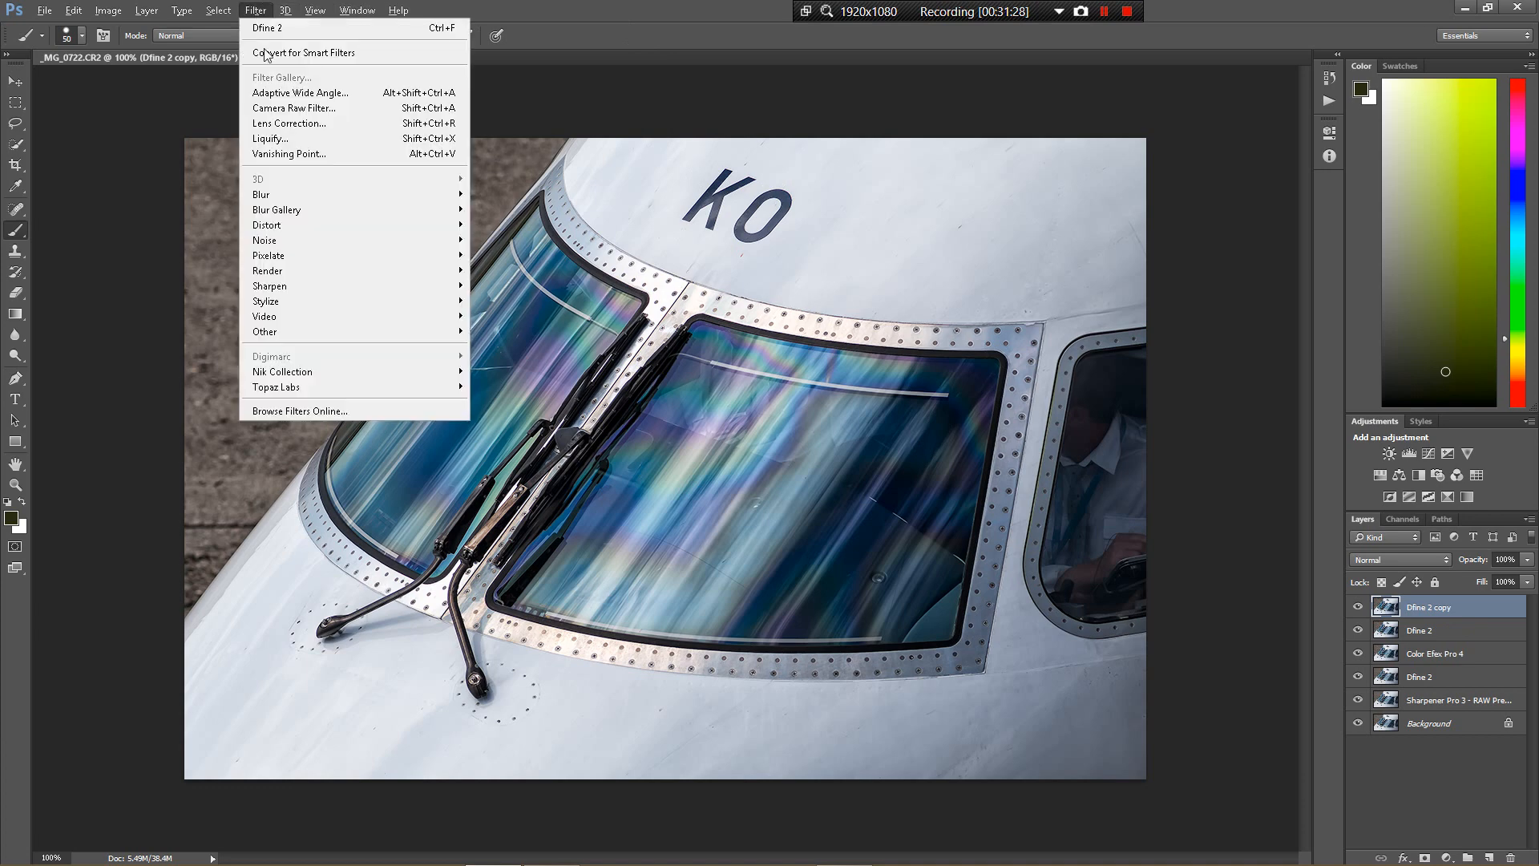
mouse_move(455, 195)
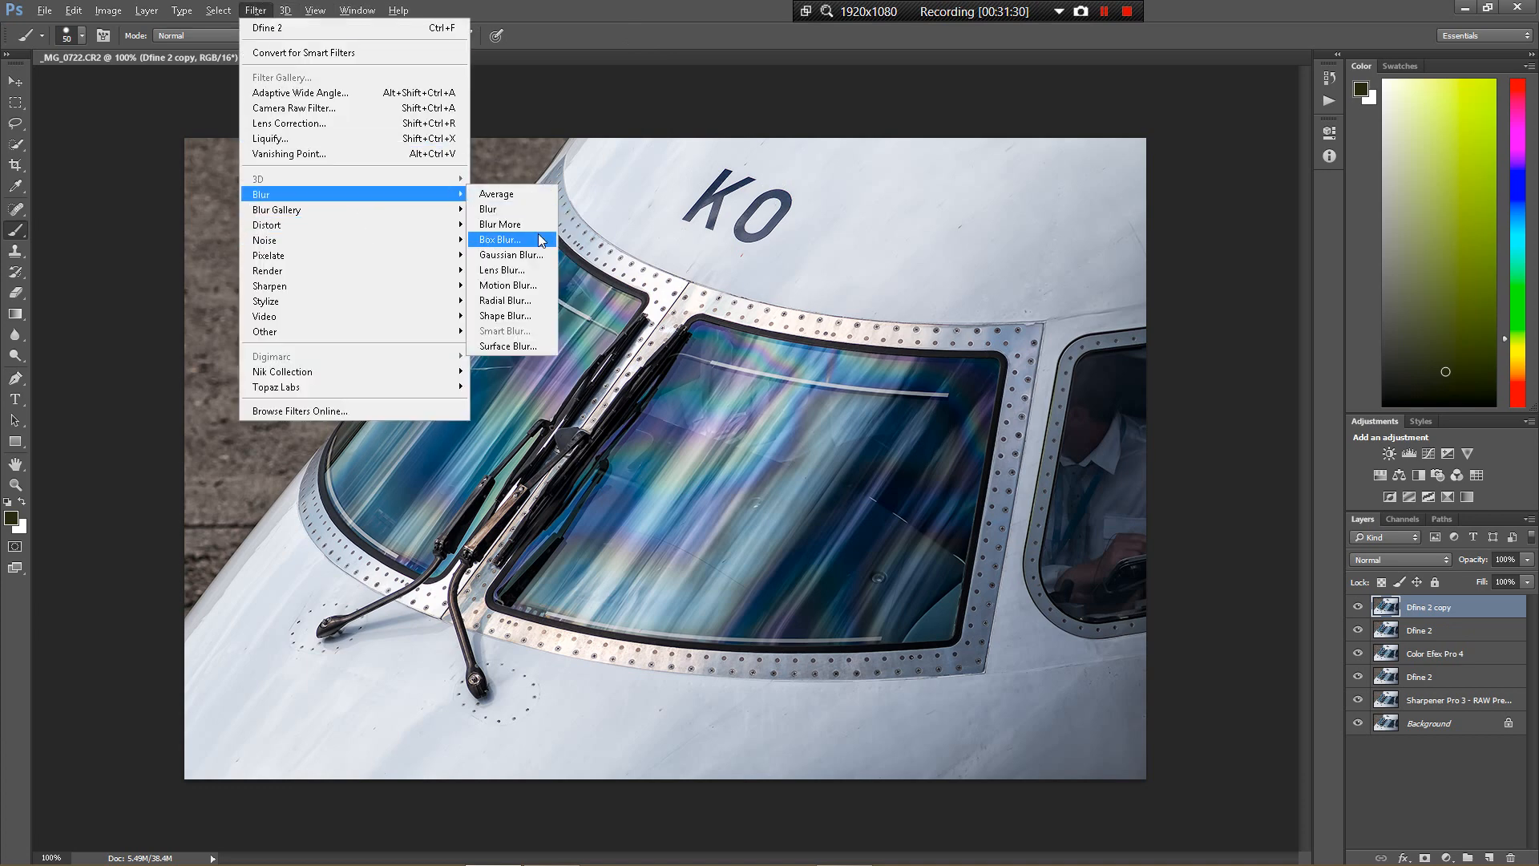
left_click(528, 255)
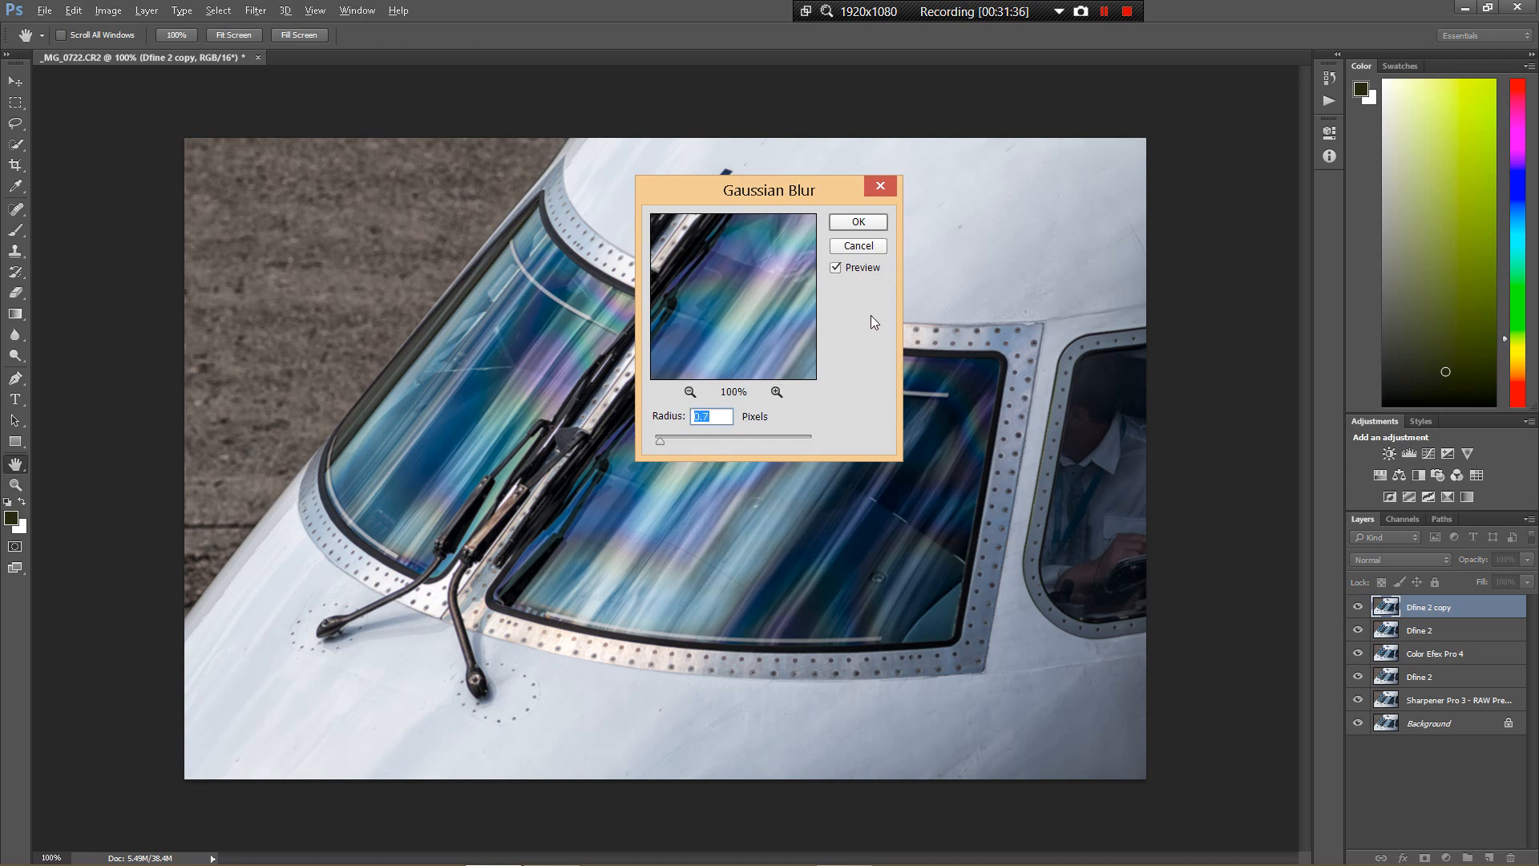
left_click(858, 222)
Step: Add a layer mask to the blurred Dfine 2 copy and invert it to black to hide the blur
key("b")
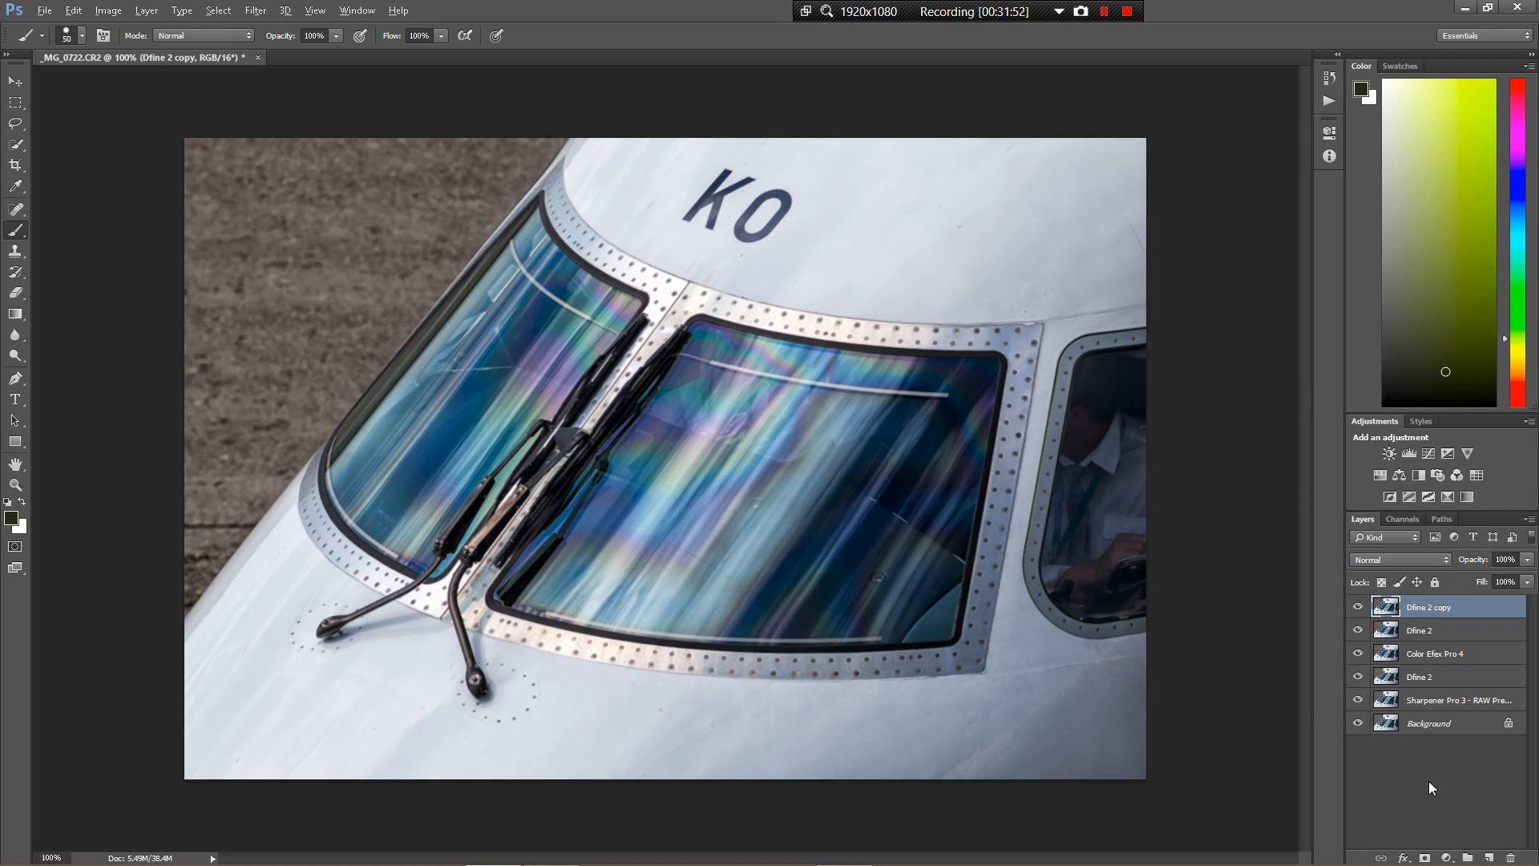
left_click(1426, 854)
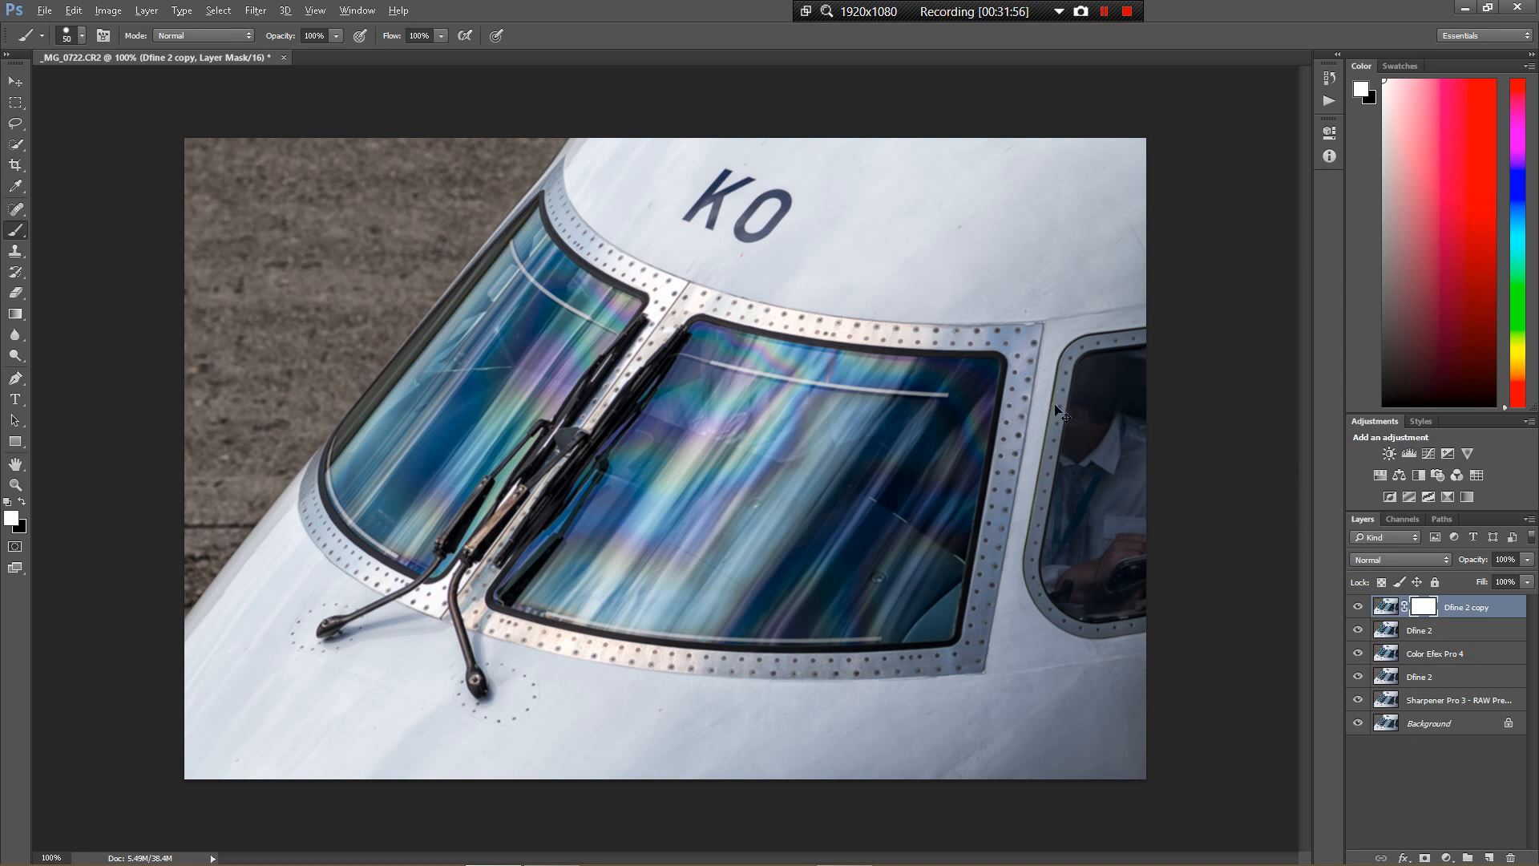
key("ctrl+i")
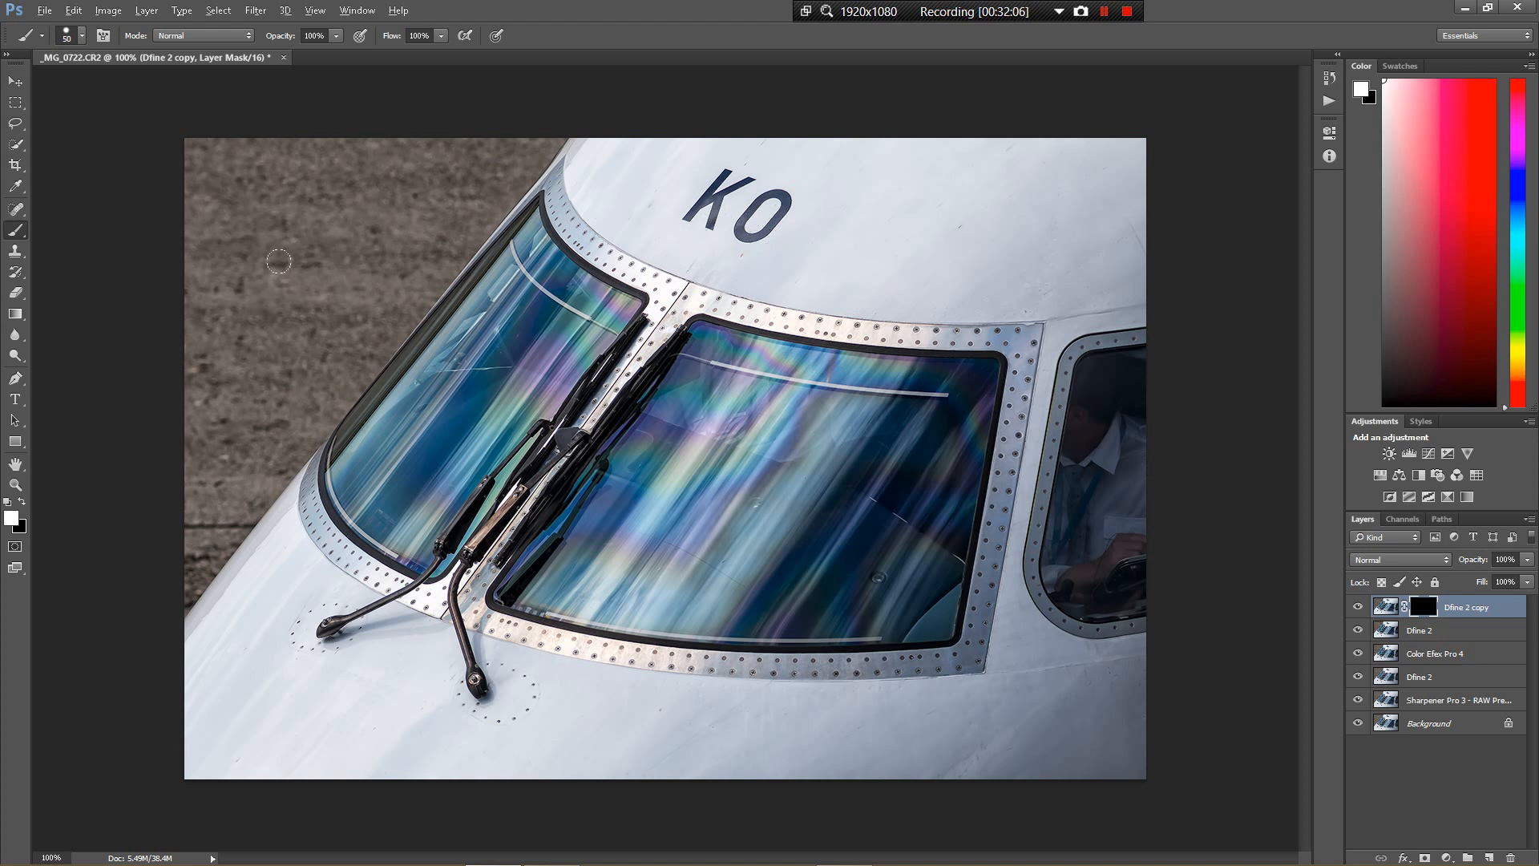
left_click(335, 37)
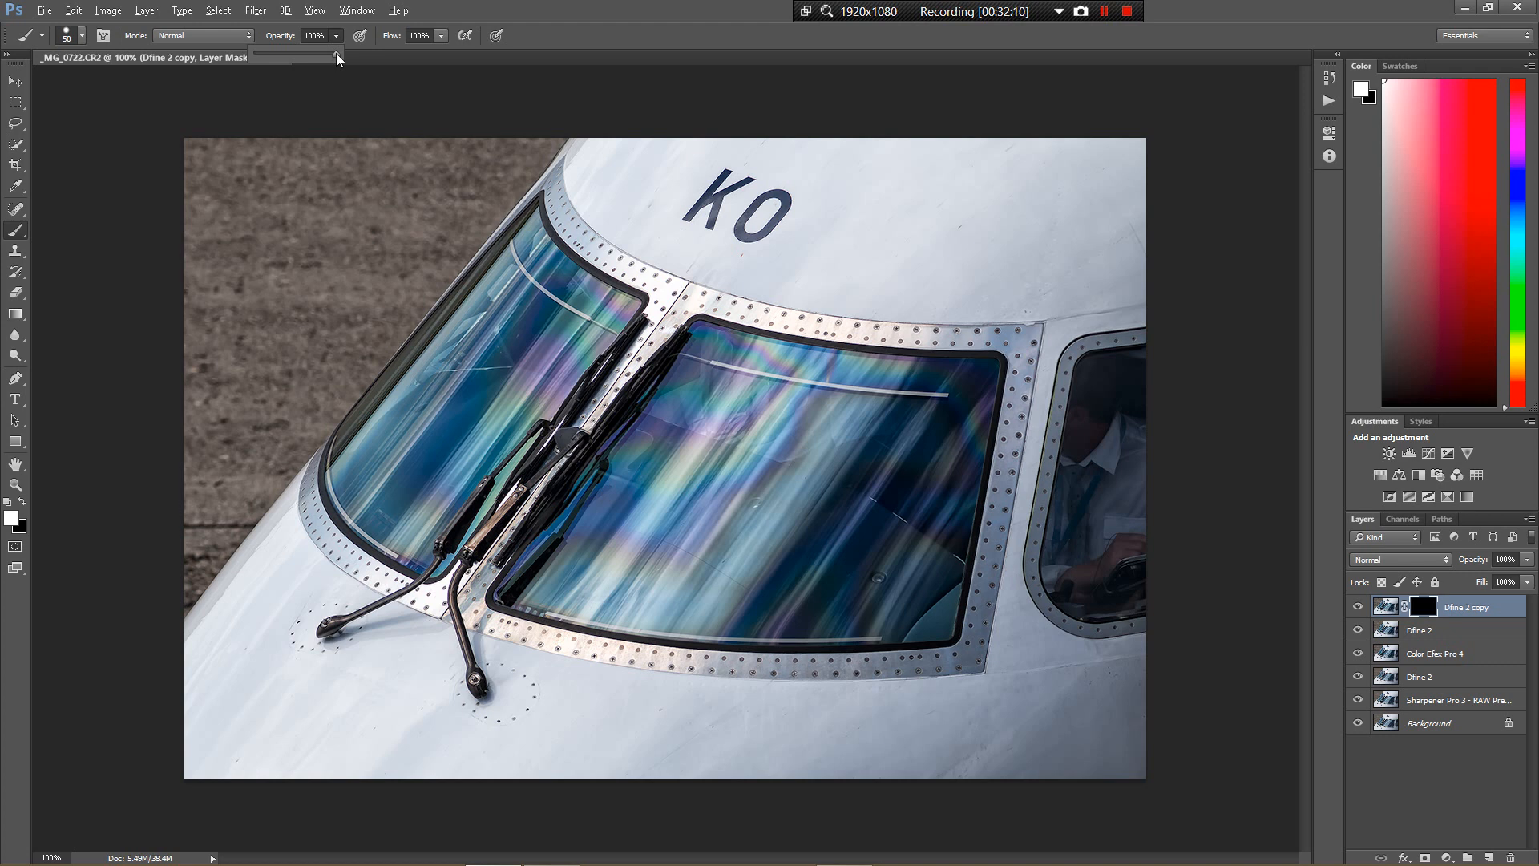
left_click(673, 30)
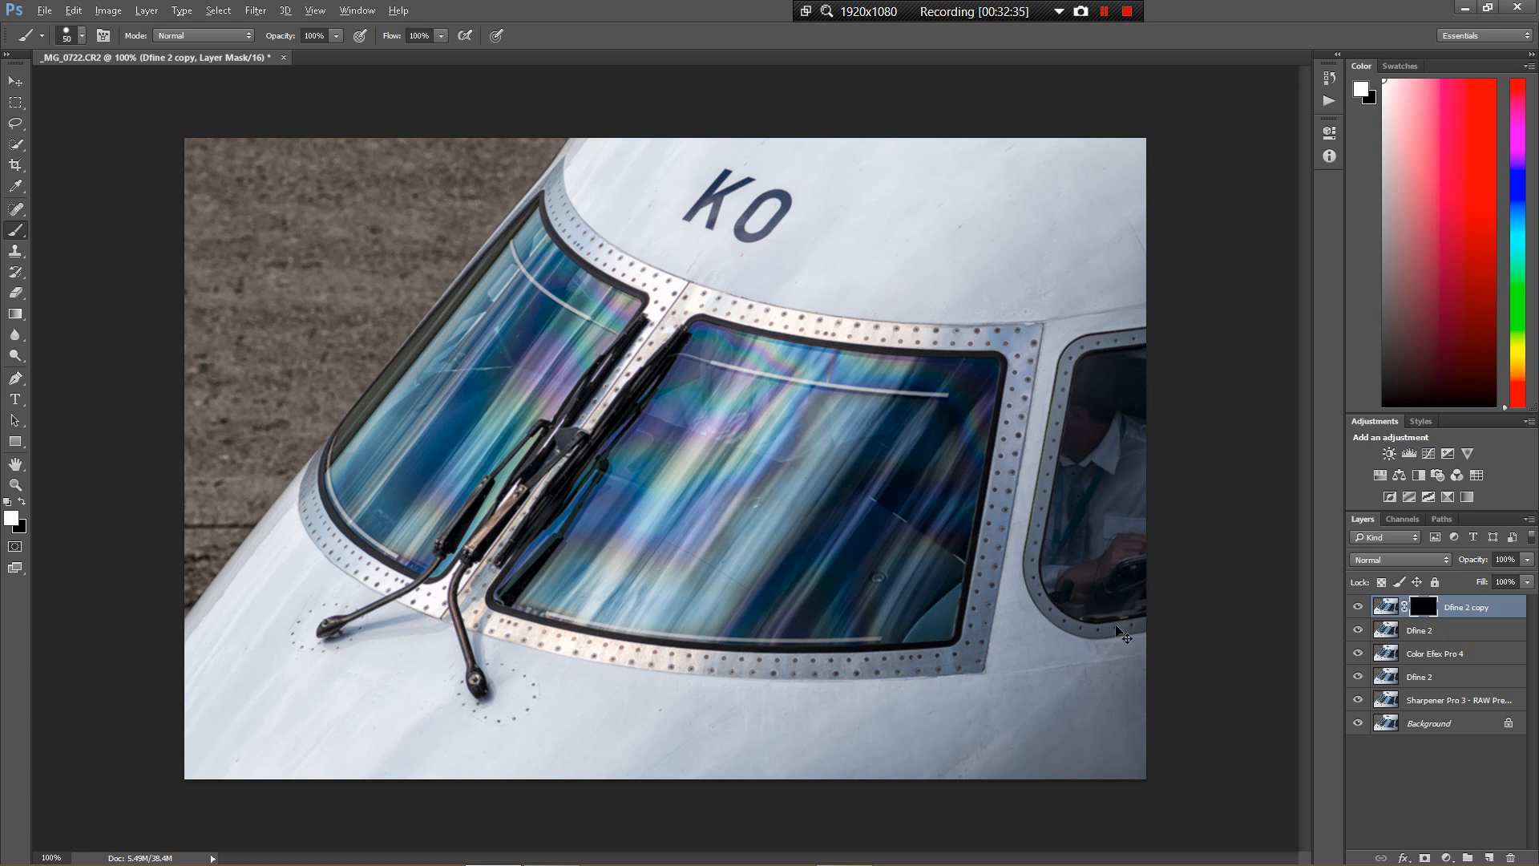
key("ctrl+i")
Step: Set the brush to 25% opacity and reduce its size to 10 px
left_click(335, 35)
left_click_drag(336, 54, 271, 59)
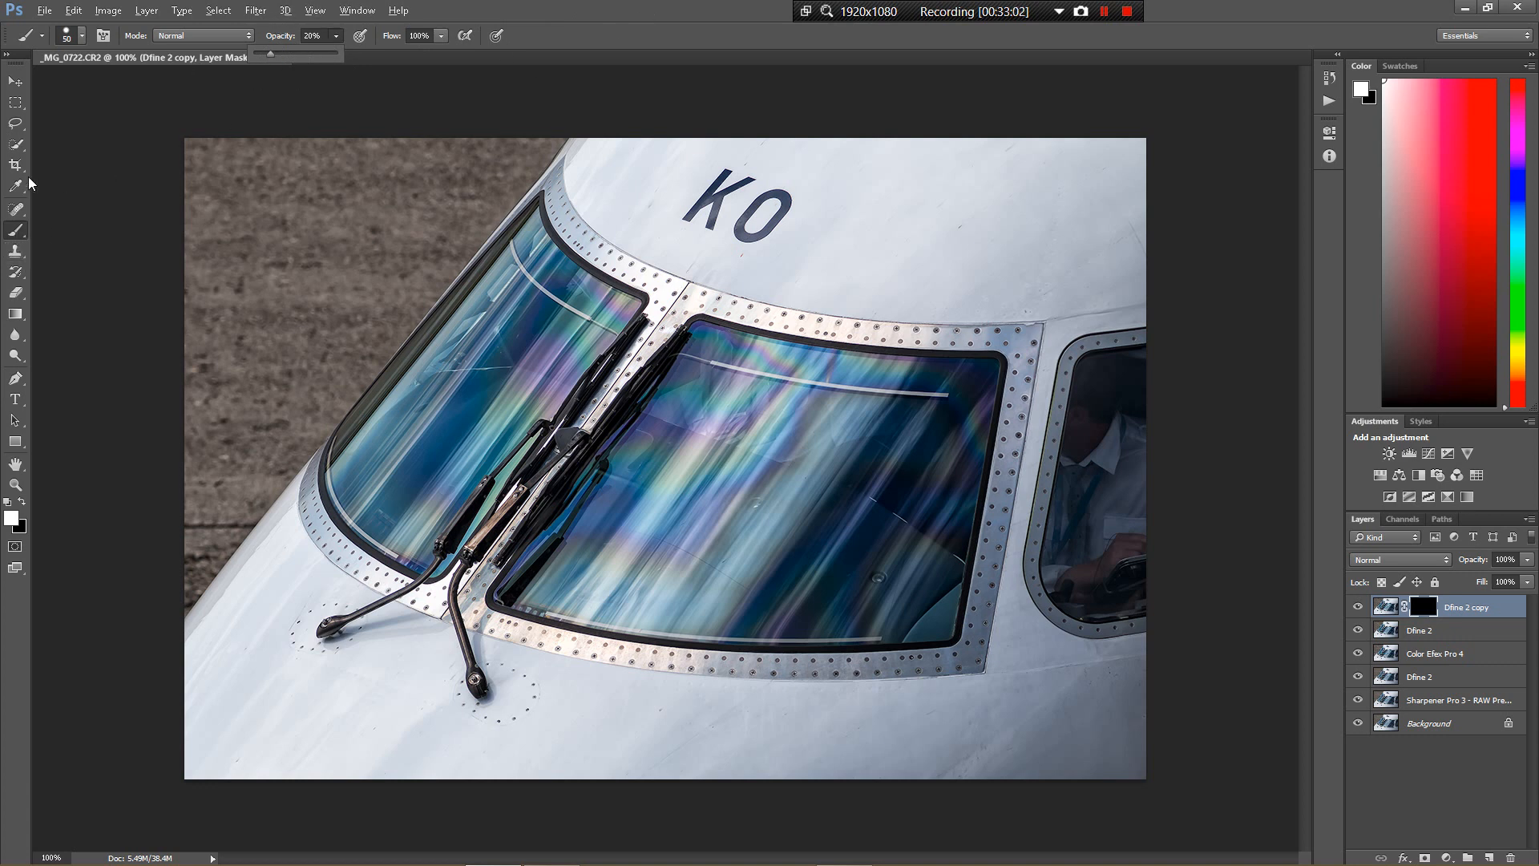
left_click(82, 35)
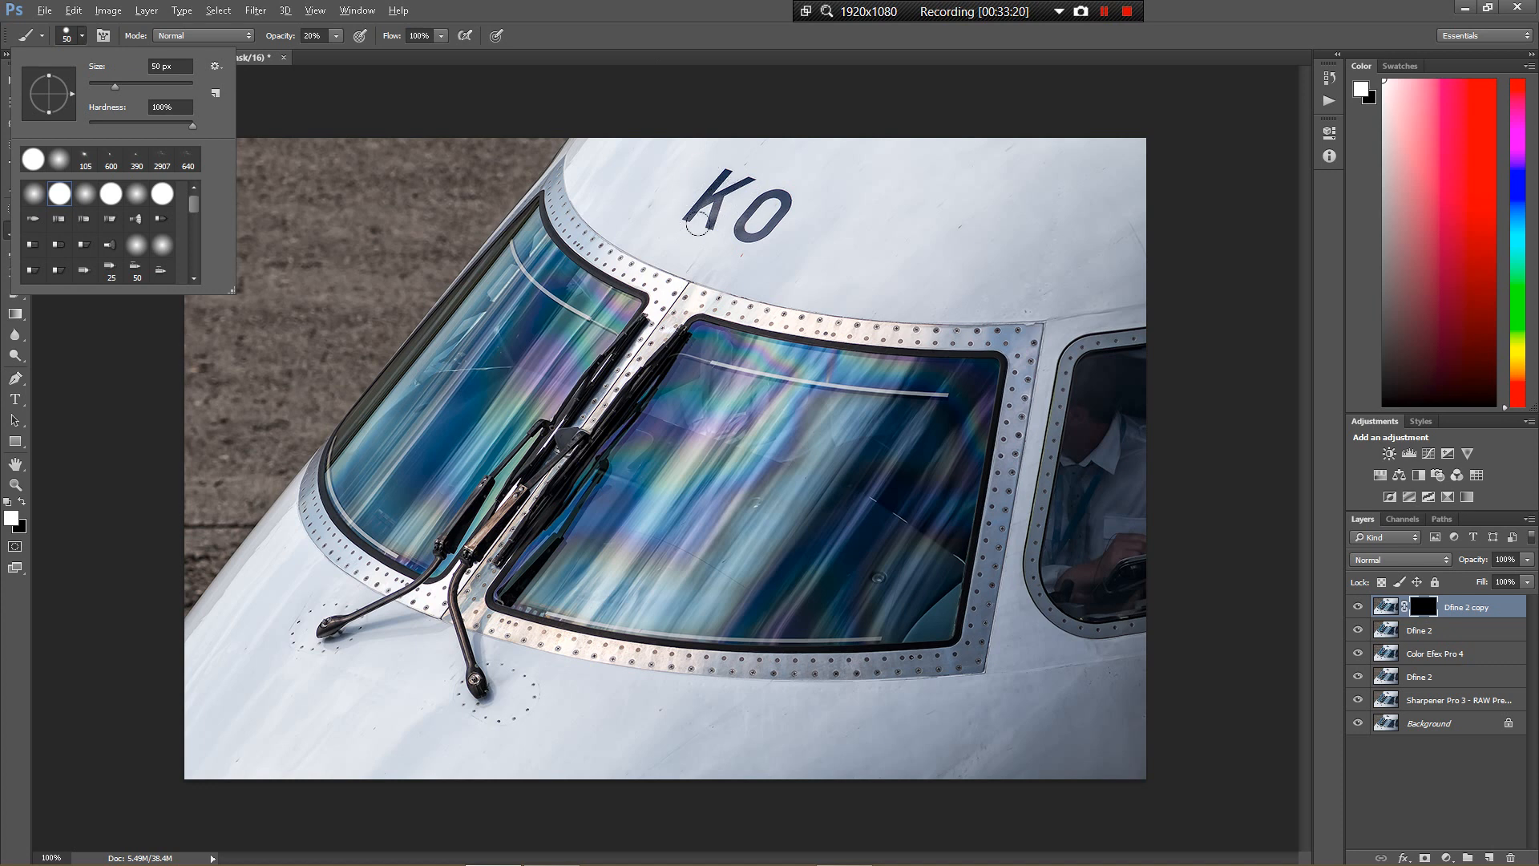
left_click(718, 24)
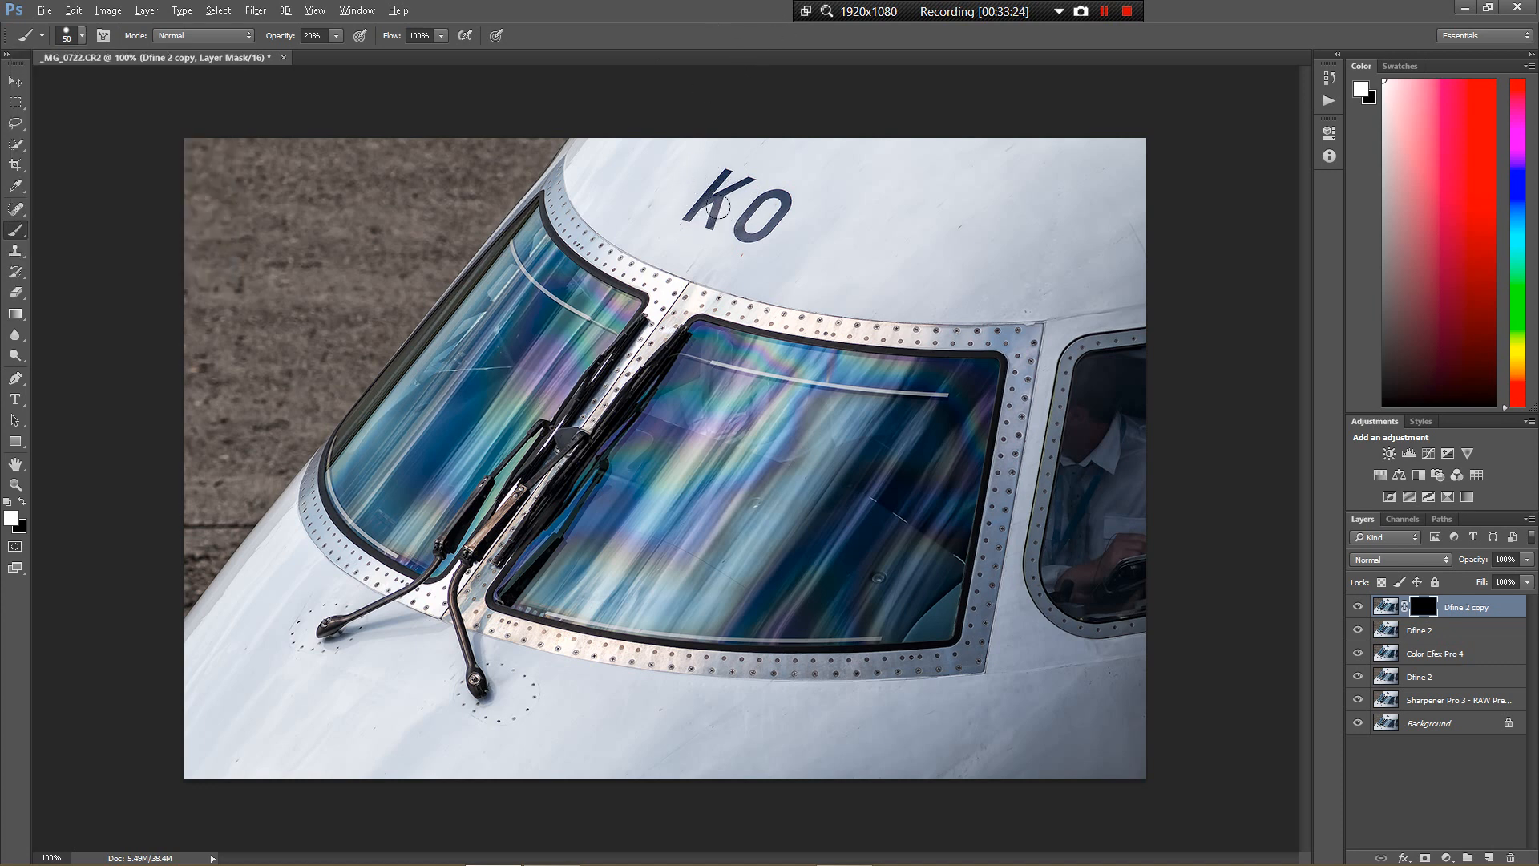
key("bracketleft")
key("bracketleft")
key("bracketleft")
key("bracketleft")
left_click(336, 36)
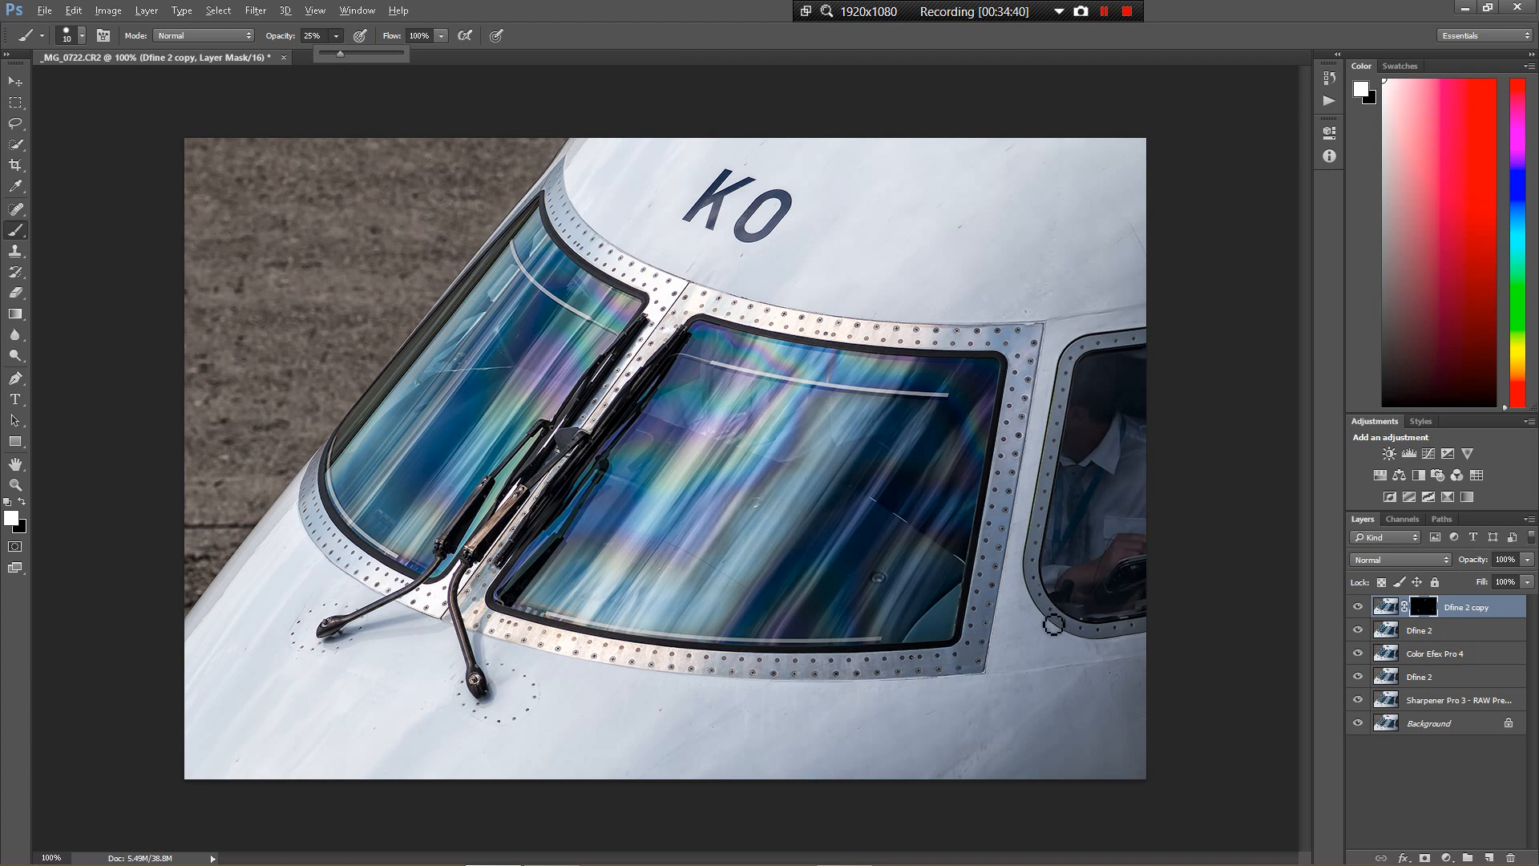
Step: Paint white on the mask over the side window frame, wiper base and wiper arms, and merge all visible layers
left_click(1051, 617)
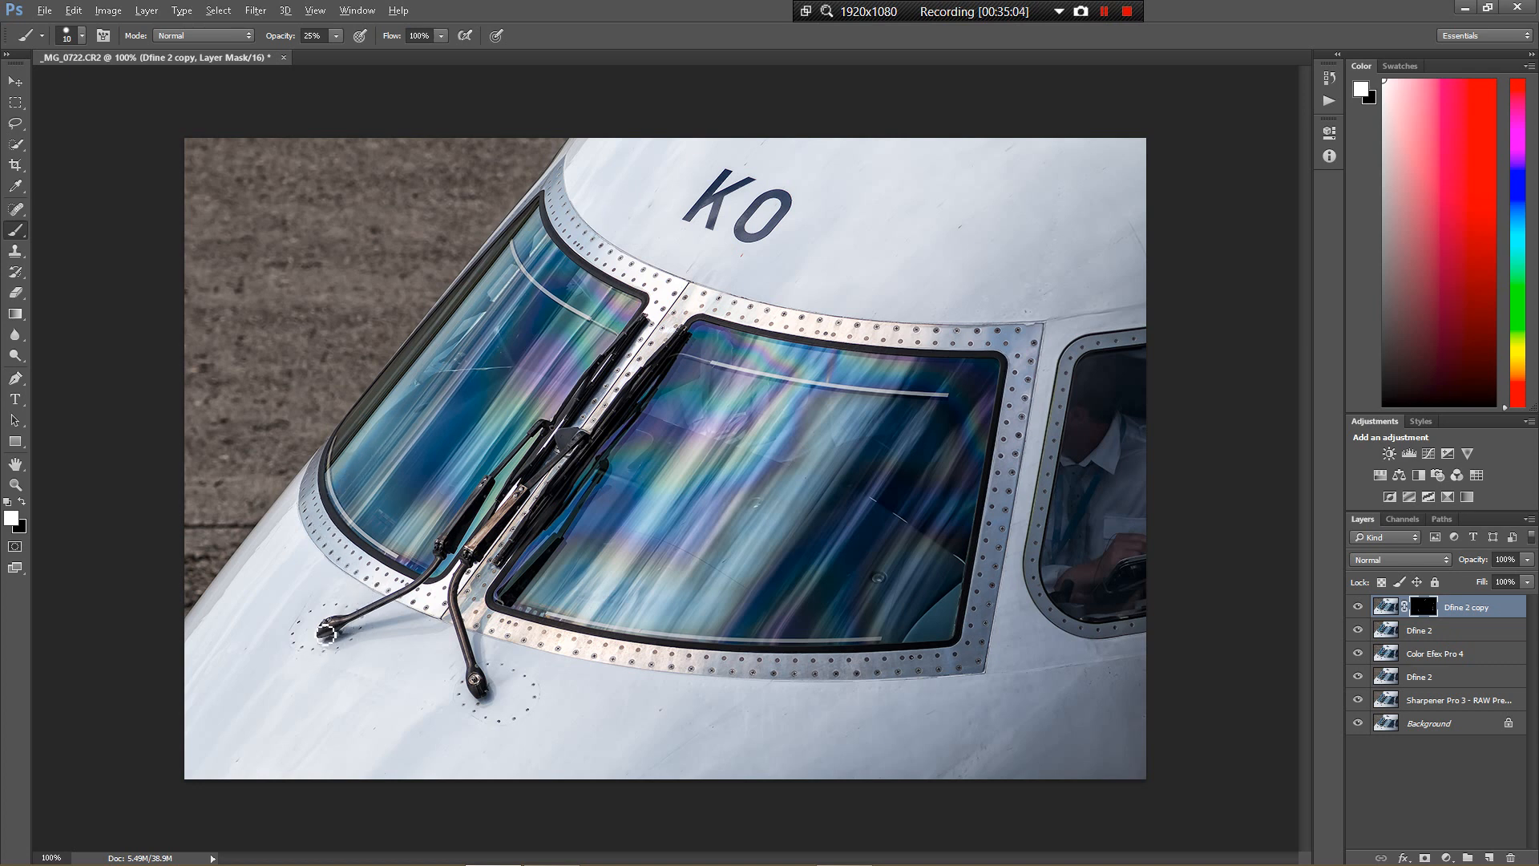
left_click_drag(327, 635, 347, 623)
mouse_move(706, 306)
left_mouse_down()
mouse_move(696, 292)
mouse_move(588, 431)
left_mouse_up()
key("ctrl+shift+e")
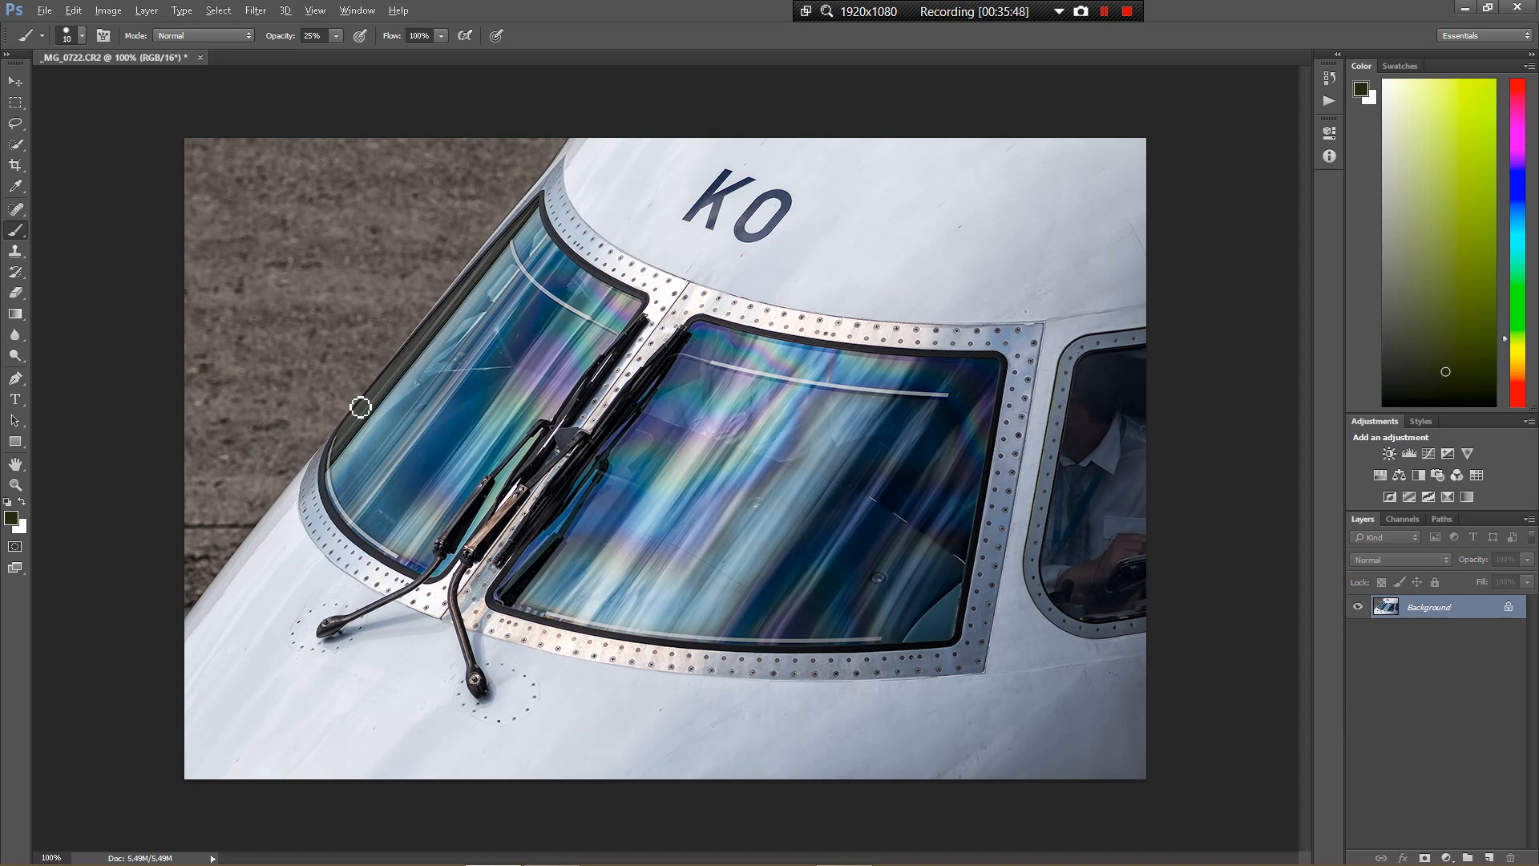
Step: Export the 1200 x 800 px image through Save for Web as a JPEG on the Desktop, adding "low-res" before the file name
left_click(44, 10)
left_click(74, 222)
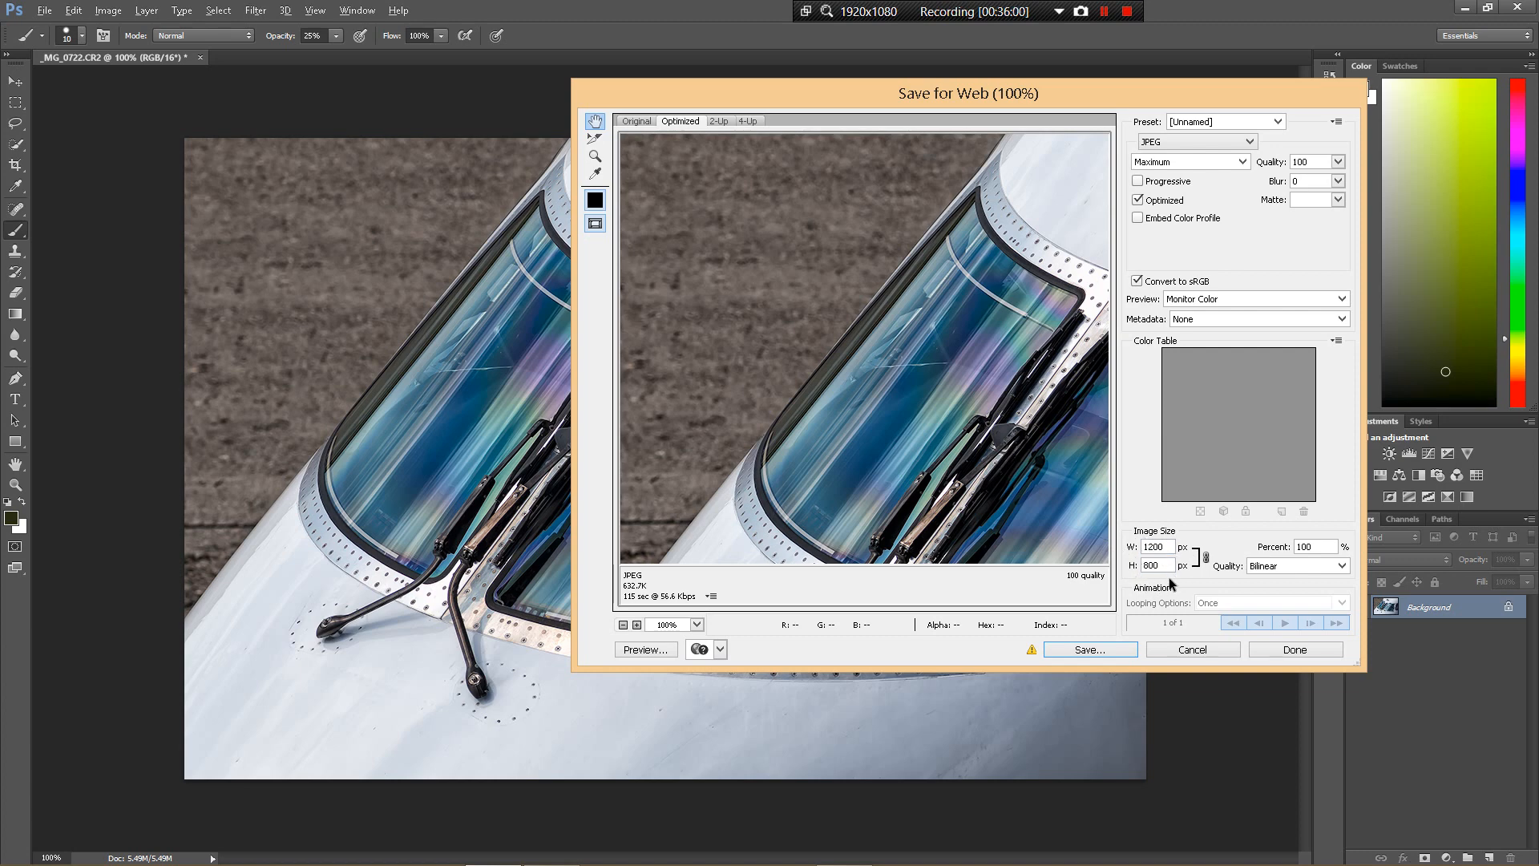
left_click(1106, 651)
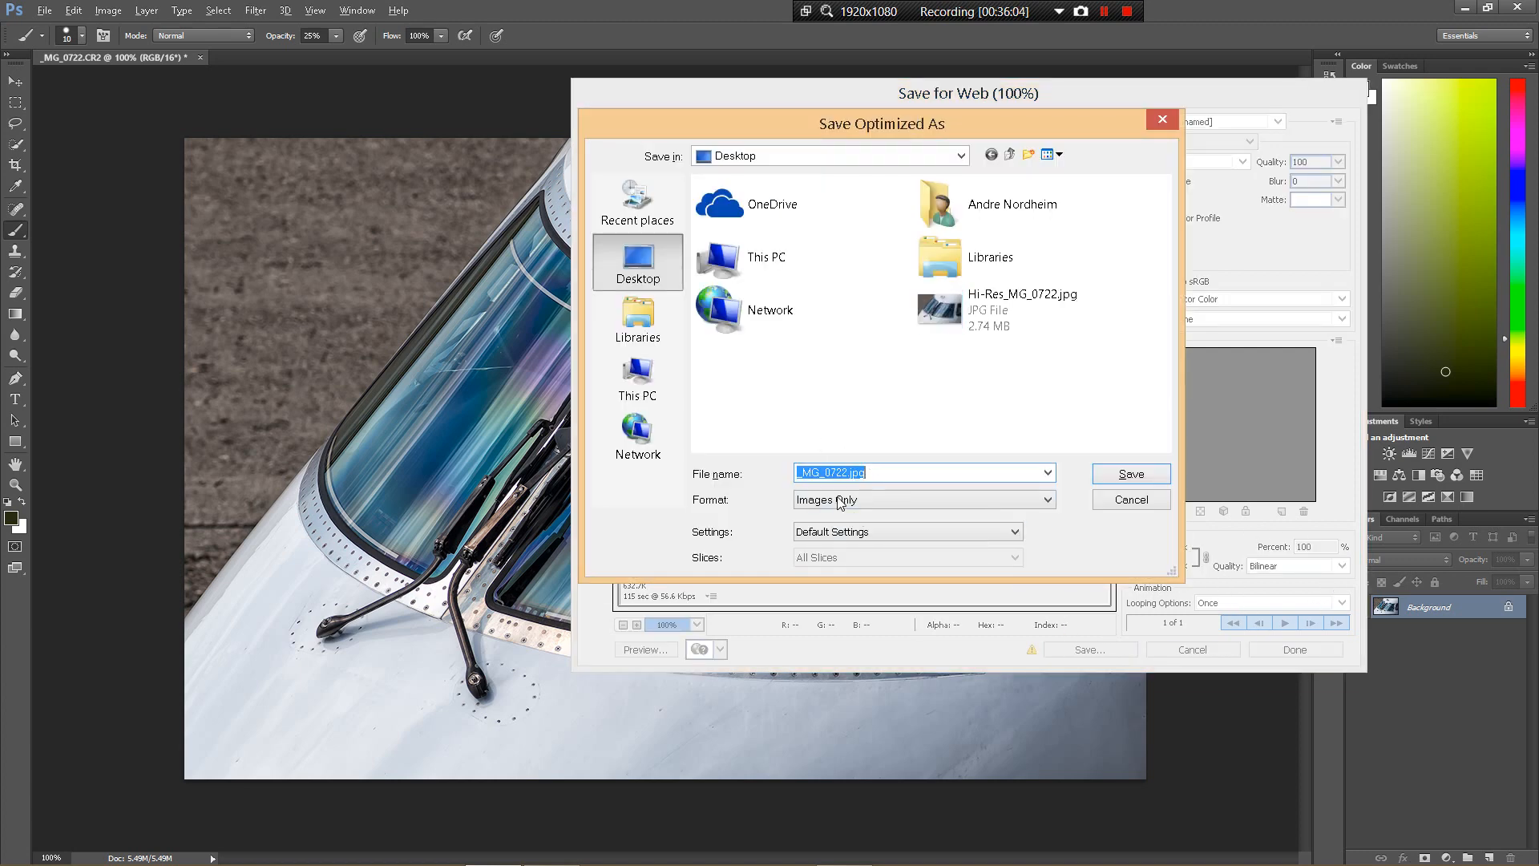
left_click(800, 472)
type("low-res")
left_click(1131, 474)
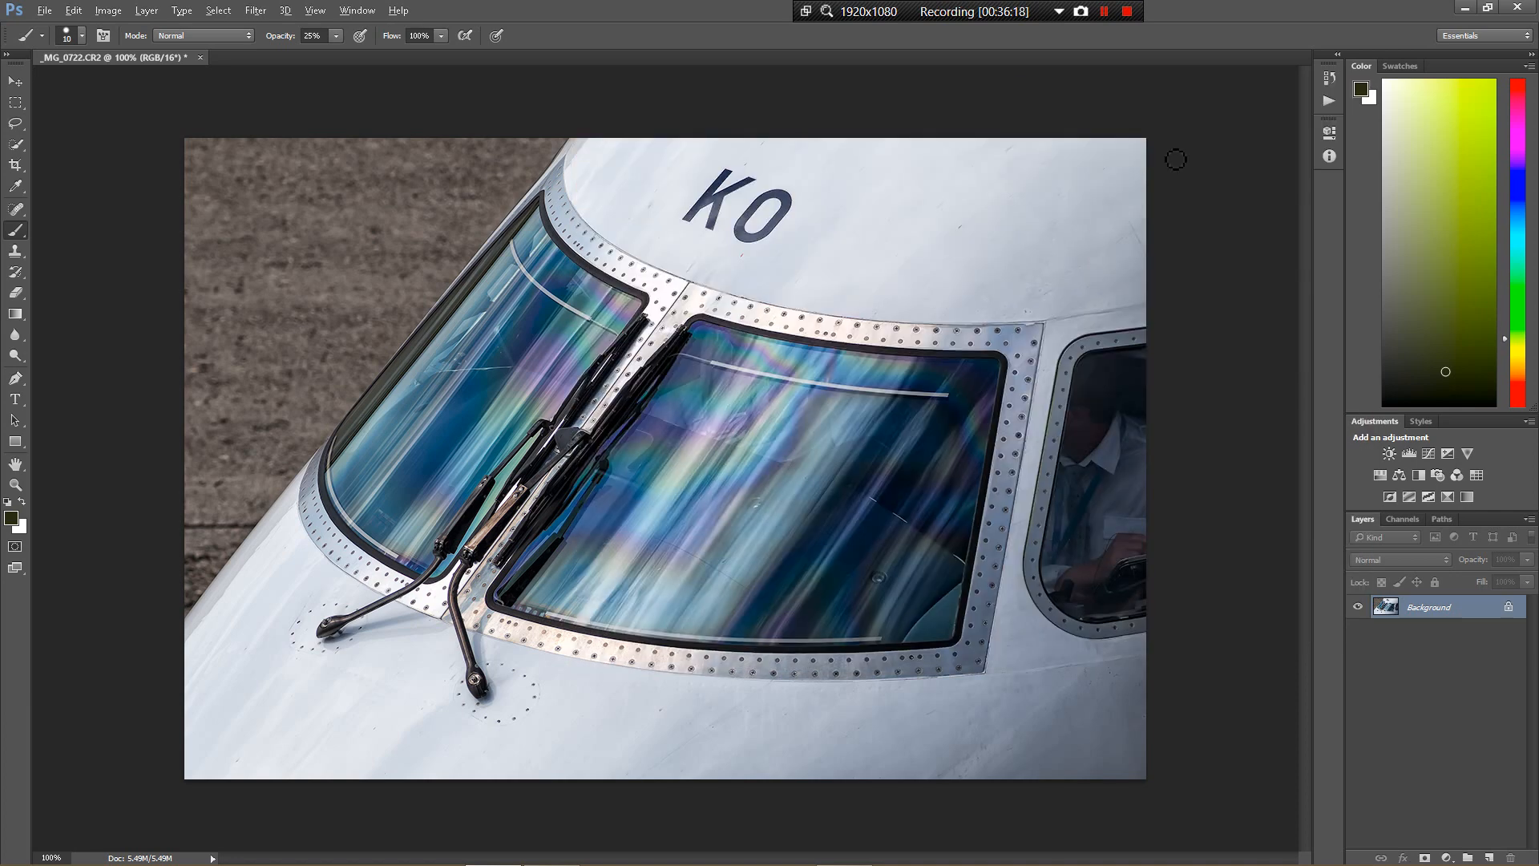
Step: Go to the desktop and open Hi-Res_MG_0722.jpg in Windows Photo Viewer
left_click(1467, 8)
left_click(1449, 9)
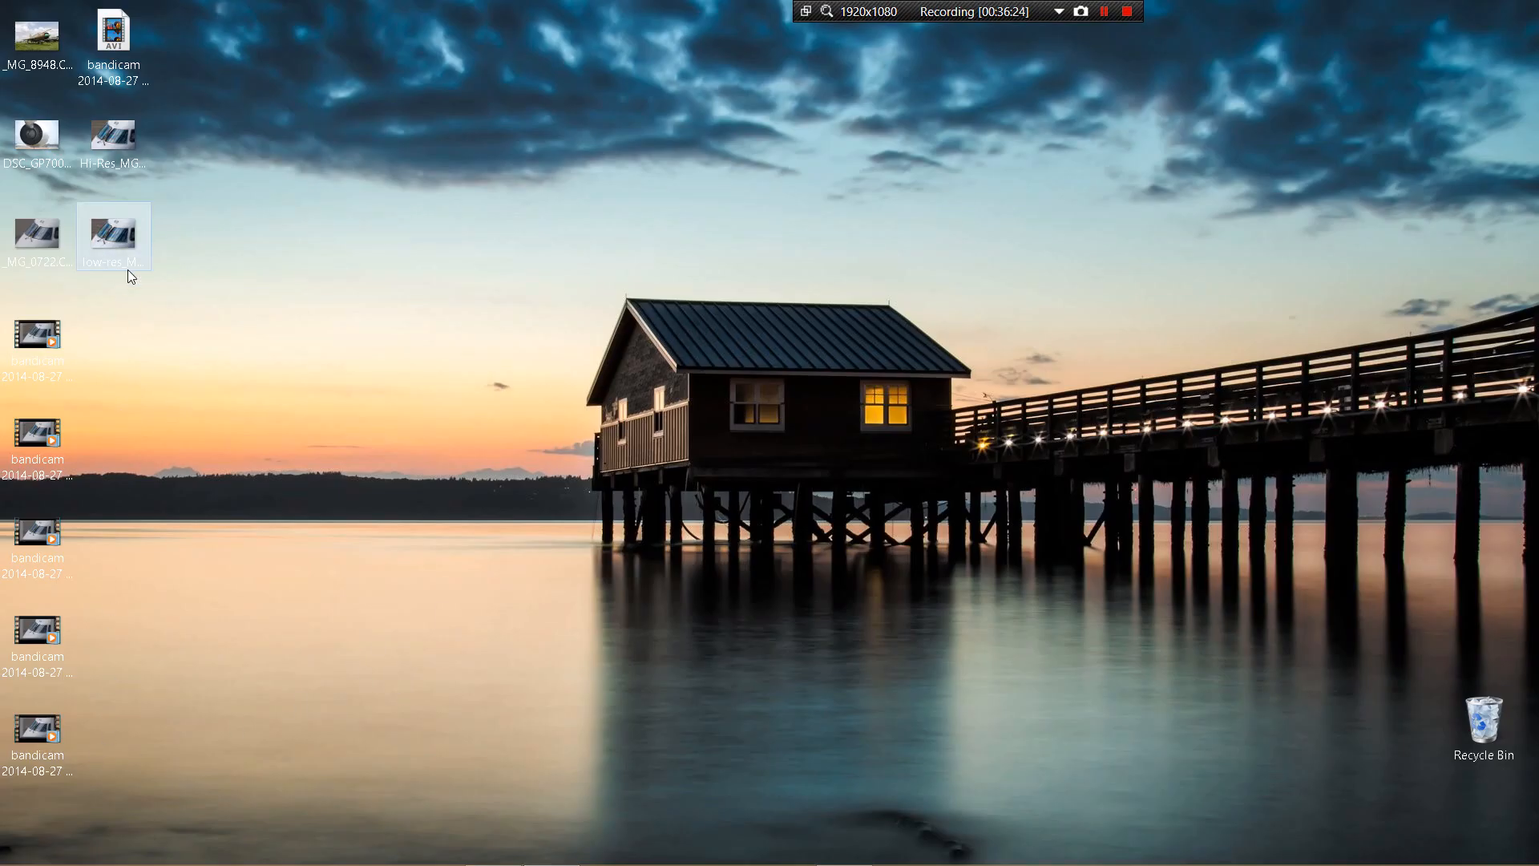
left_click(101, 146)
right_click(101, 146)
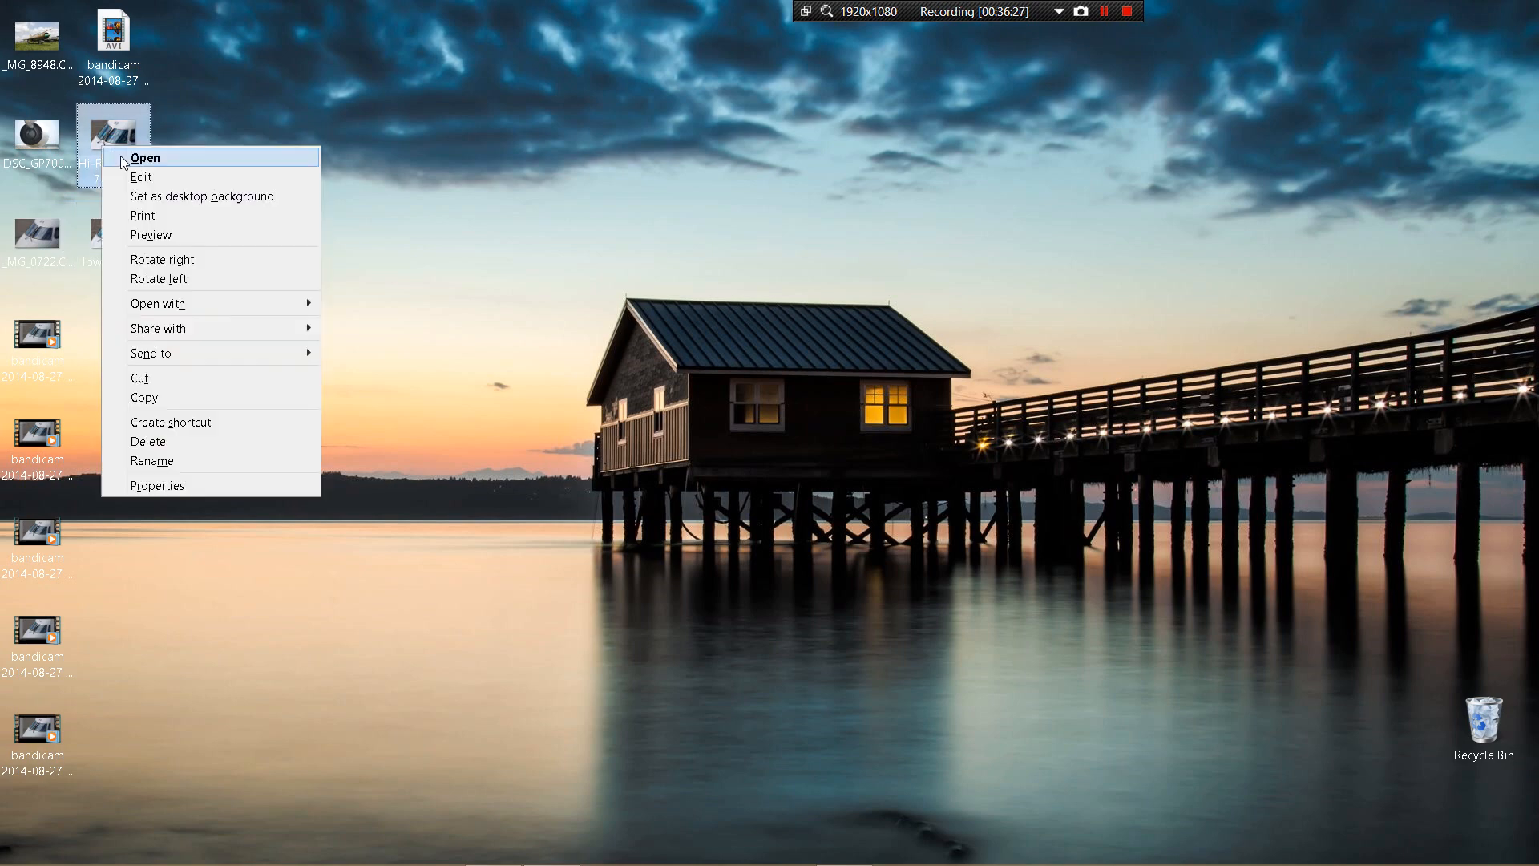
left_click(160, 234)
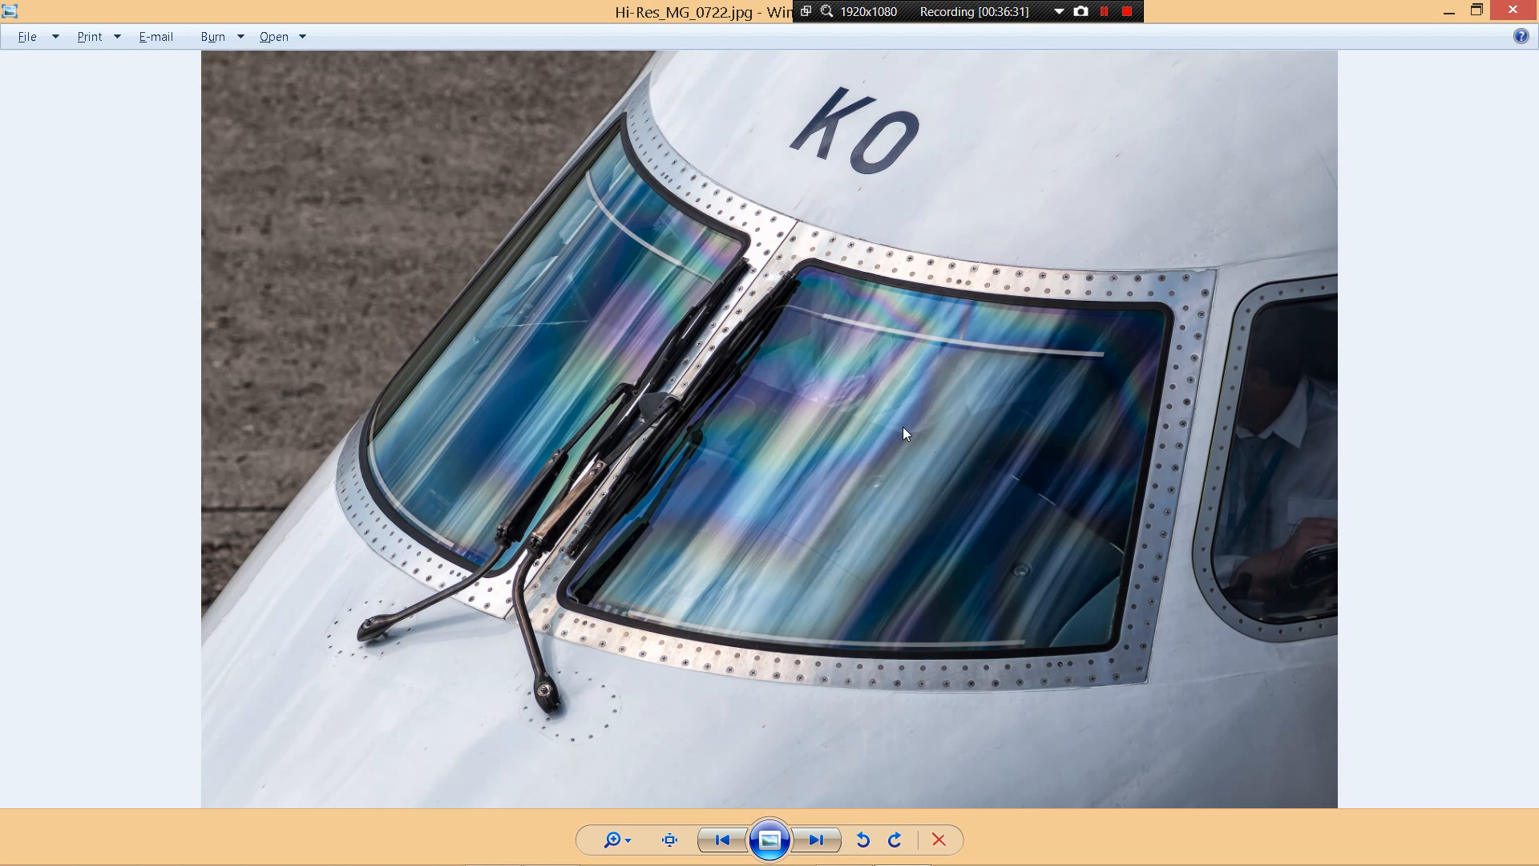
Step: Compare the Hi-Res and low-res versions of _MG_0722.jpg, close the viewer and return to Photoshop
key("Right")
key("Left")
key("Right")
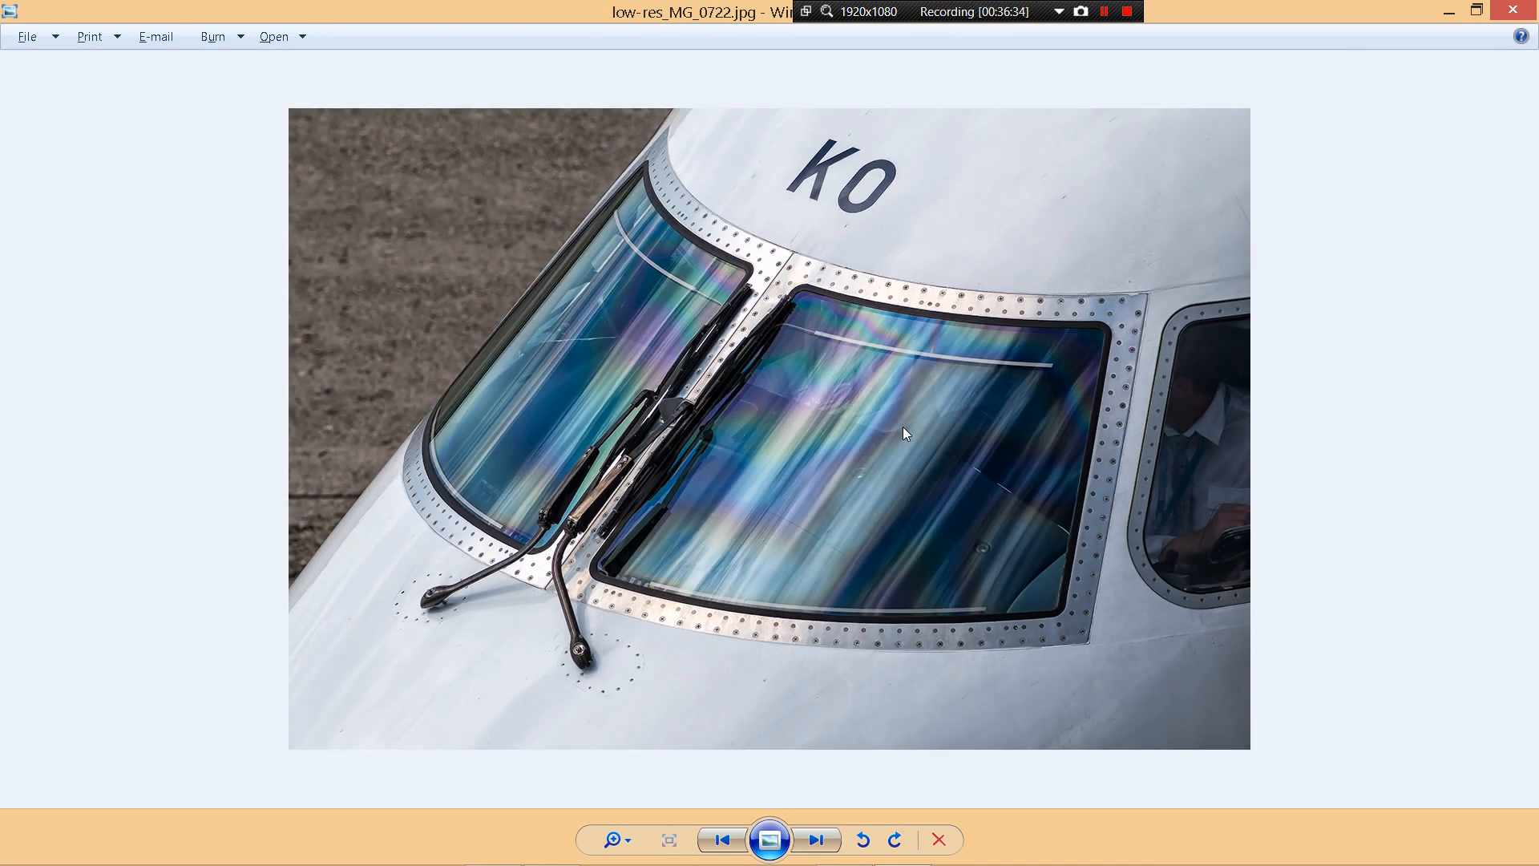
key("Left")
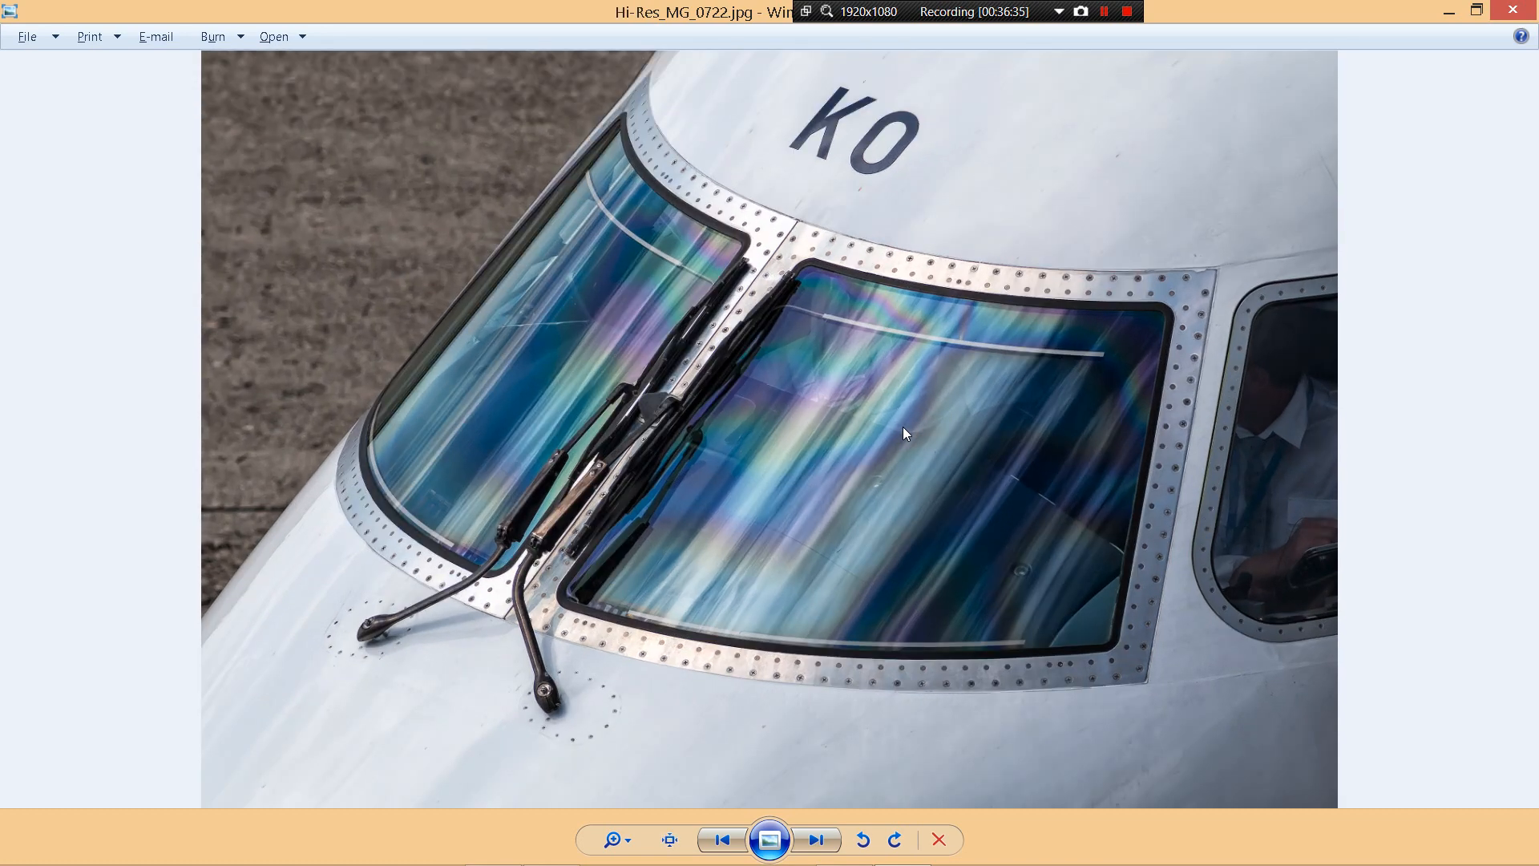
key("Right")
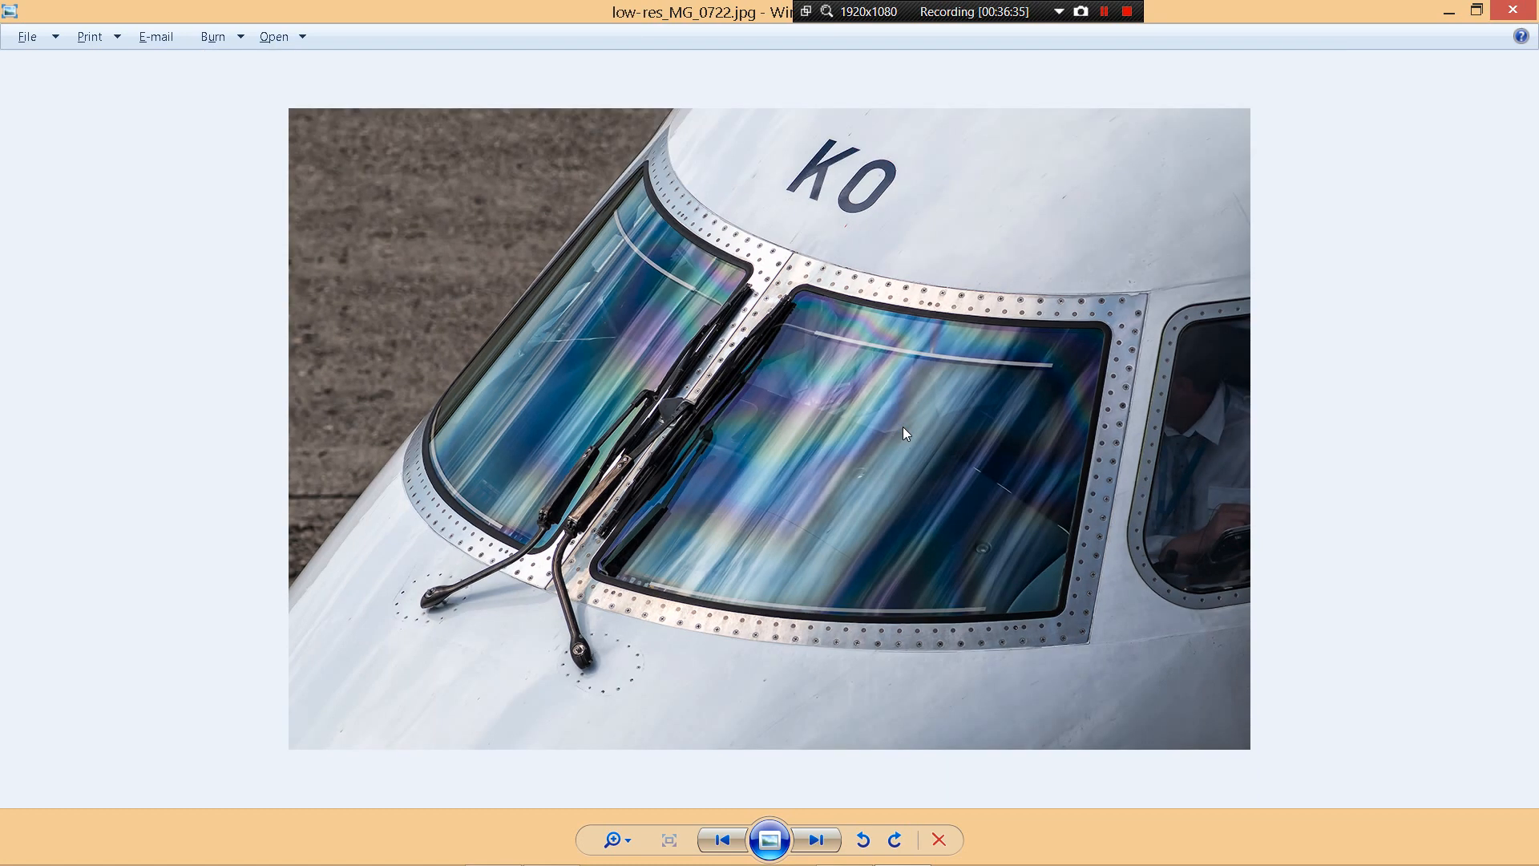
left_click(1513, 11)
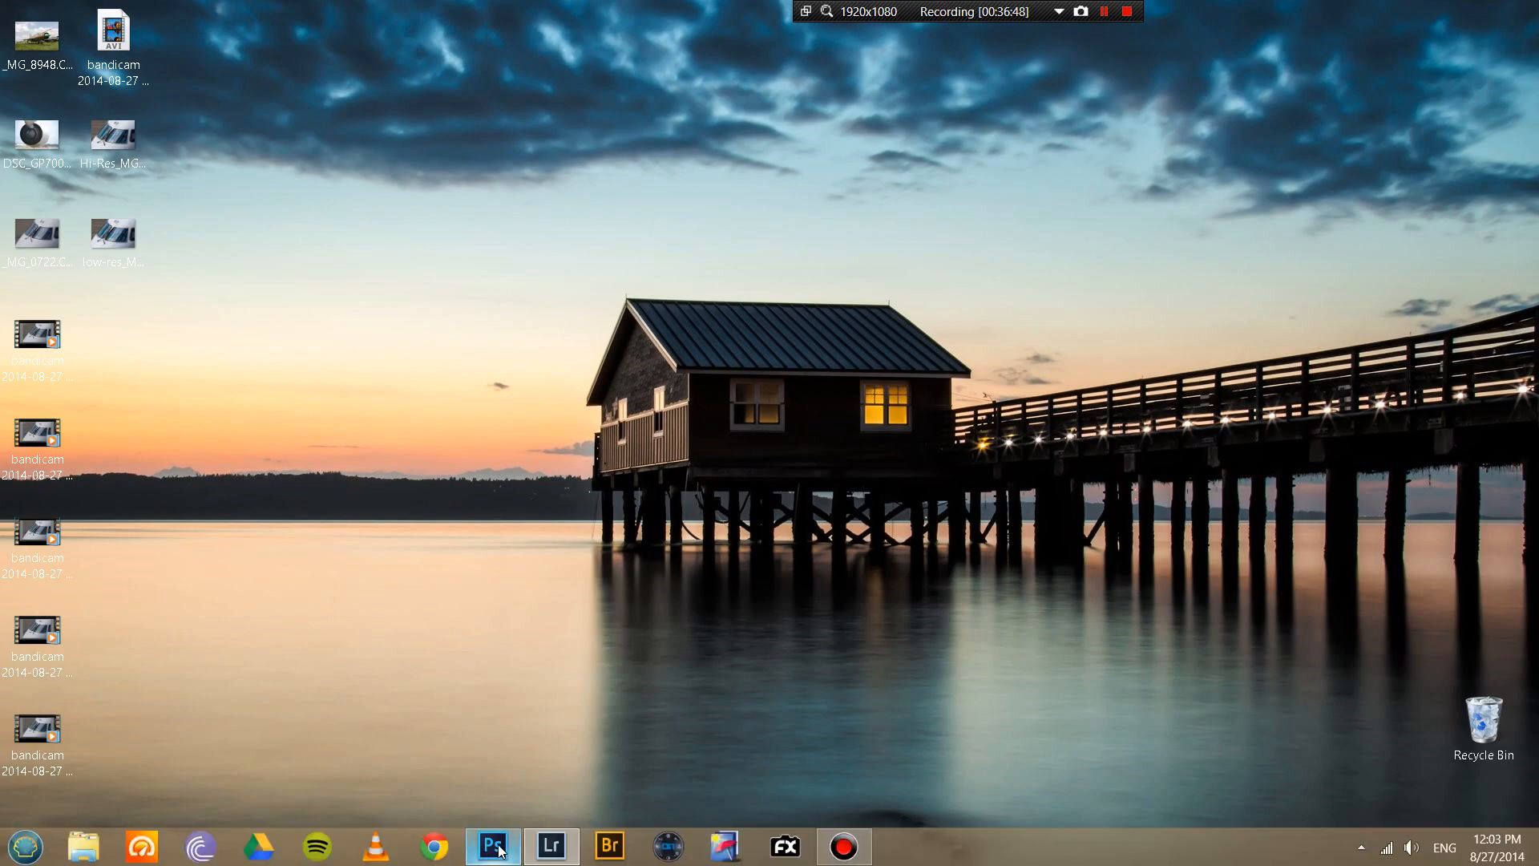
left_click(494, 846)
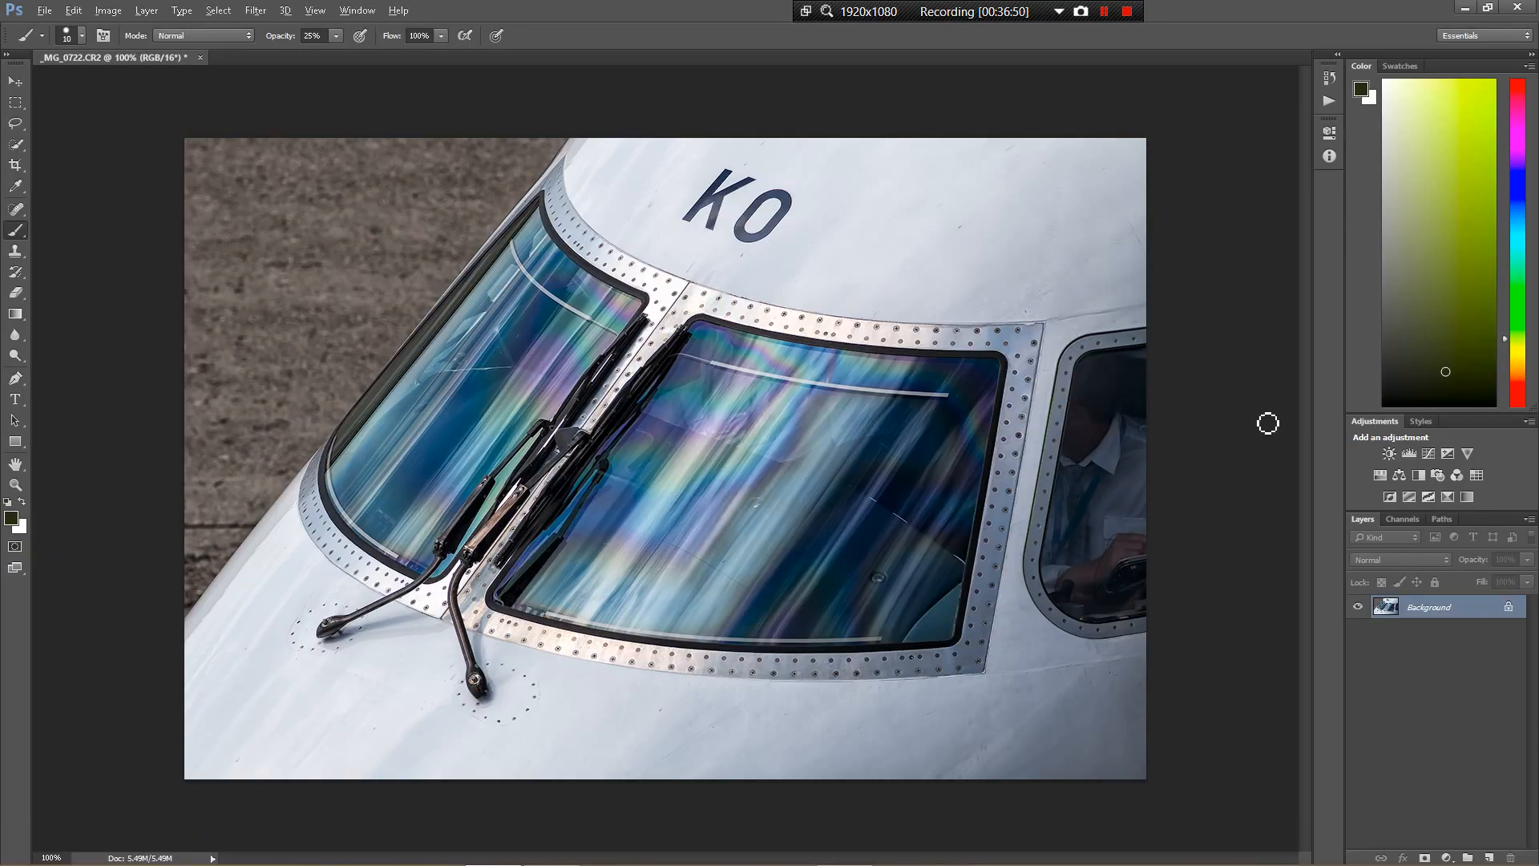